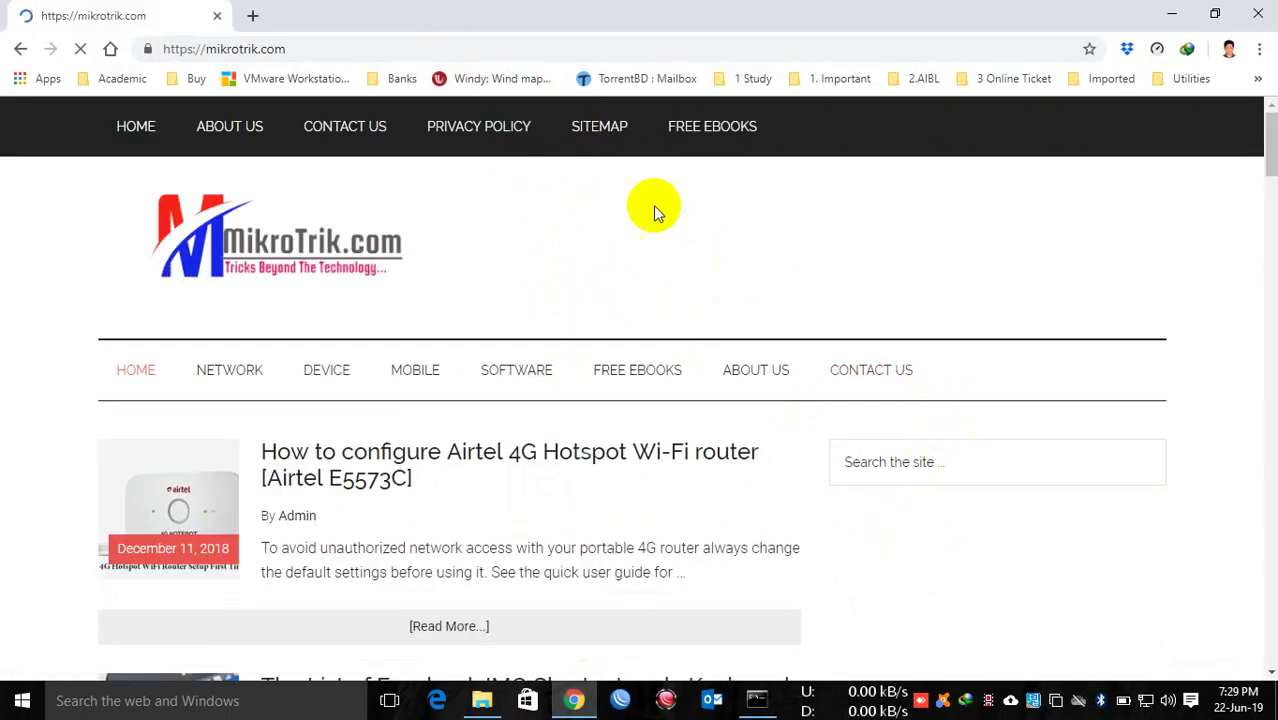
Step: Go to the MikroTik website from Chrome's address bar and open its Software downloads page
left_click(272, 49)
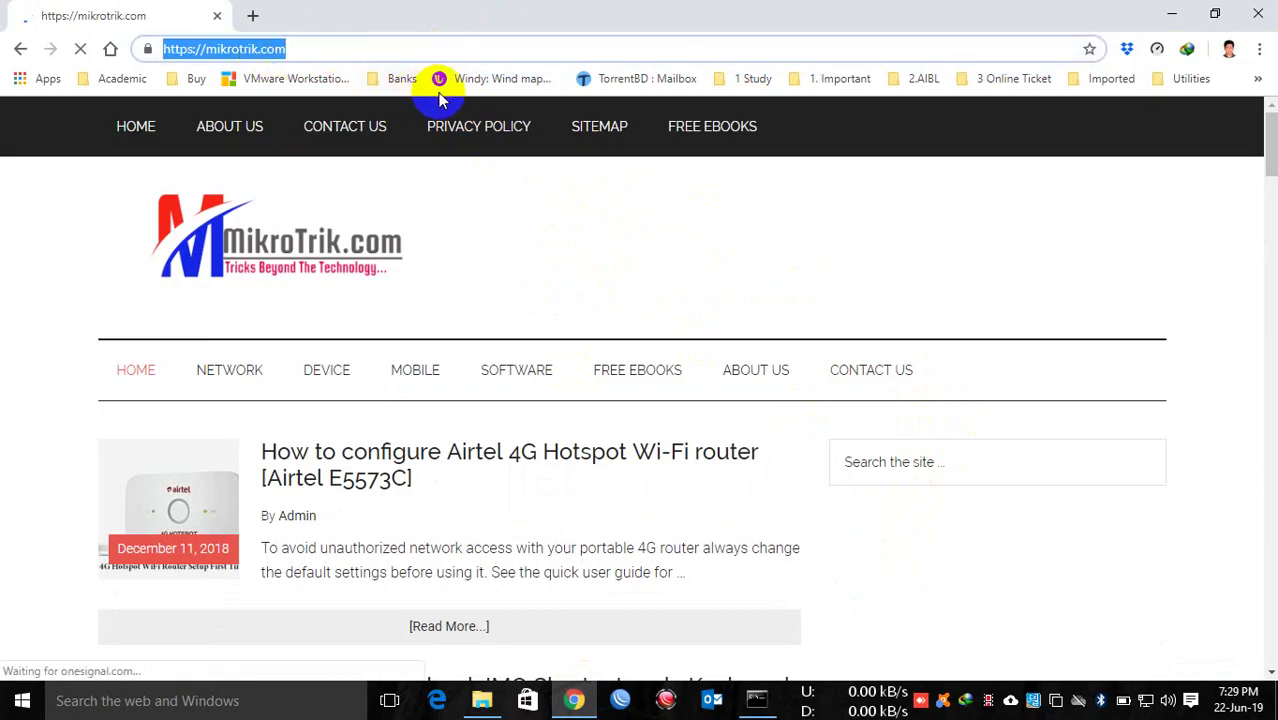
type("mik")
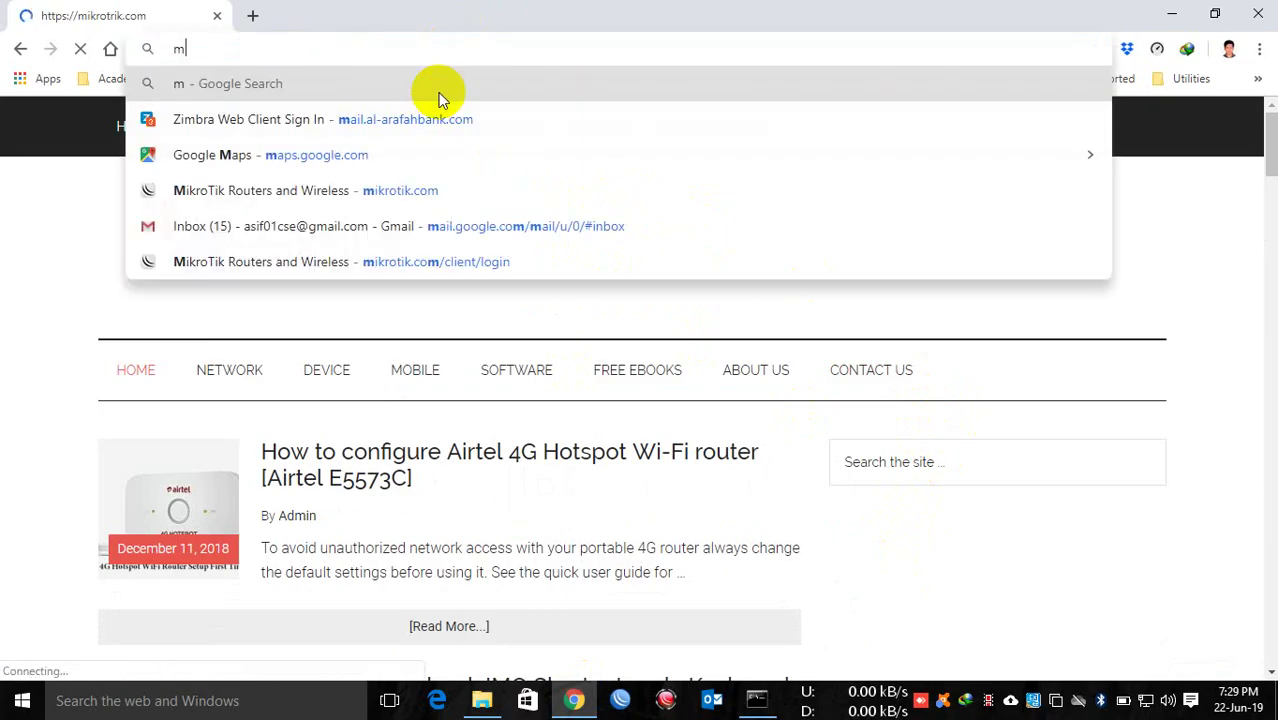
type("rotik")
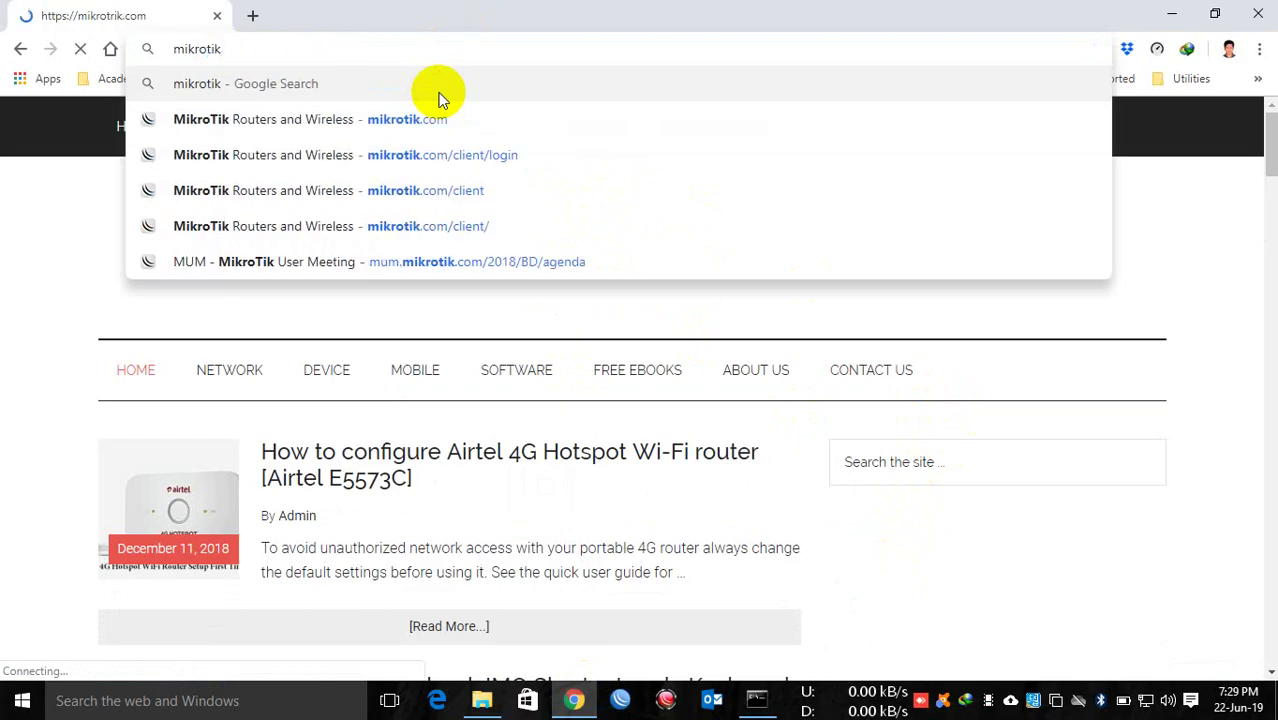
key("ctrl+Return")
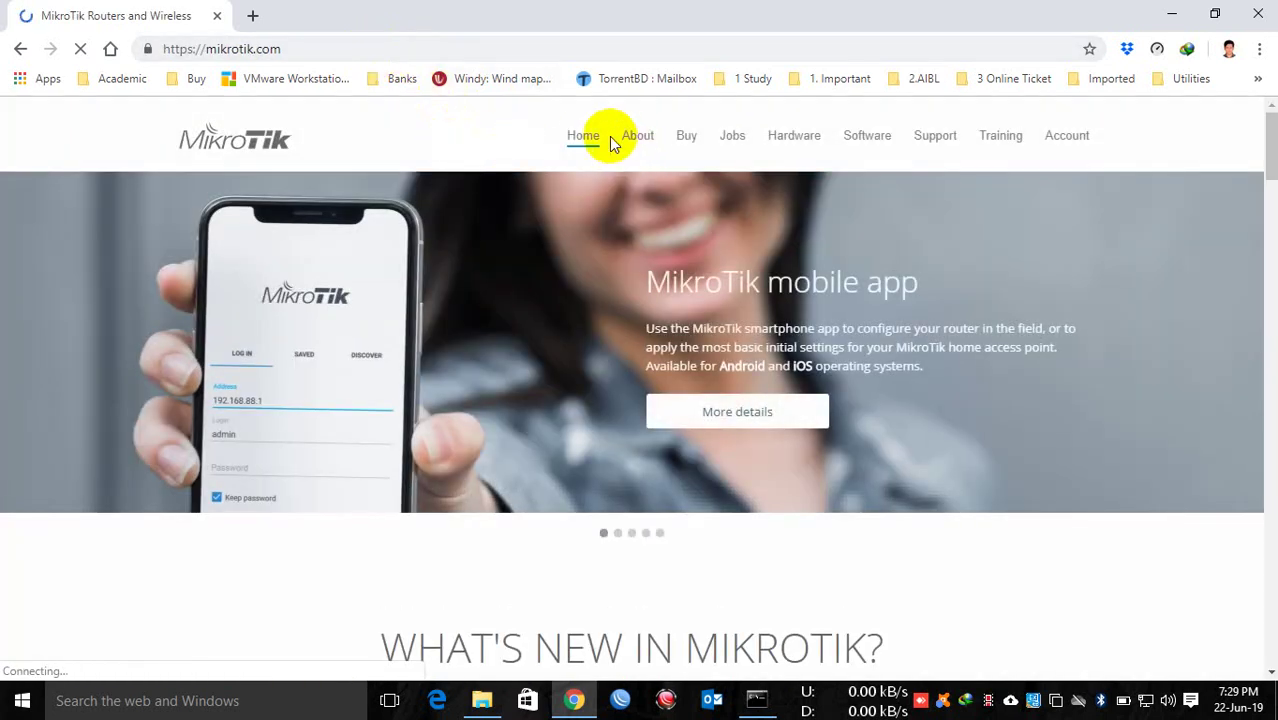
left_click(870, 140)
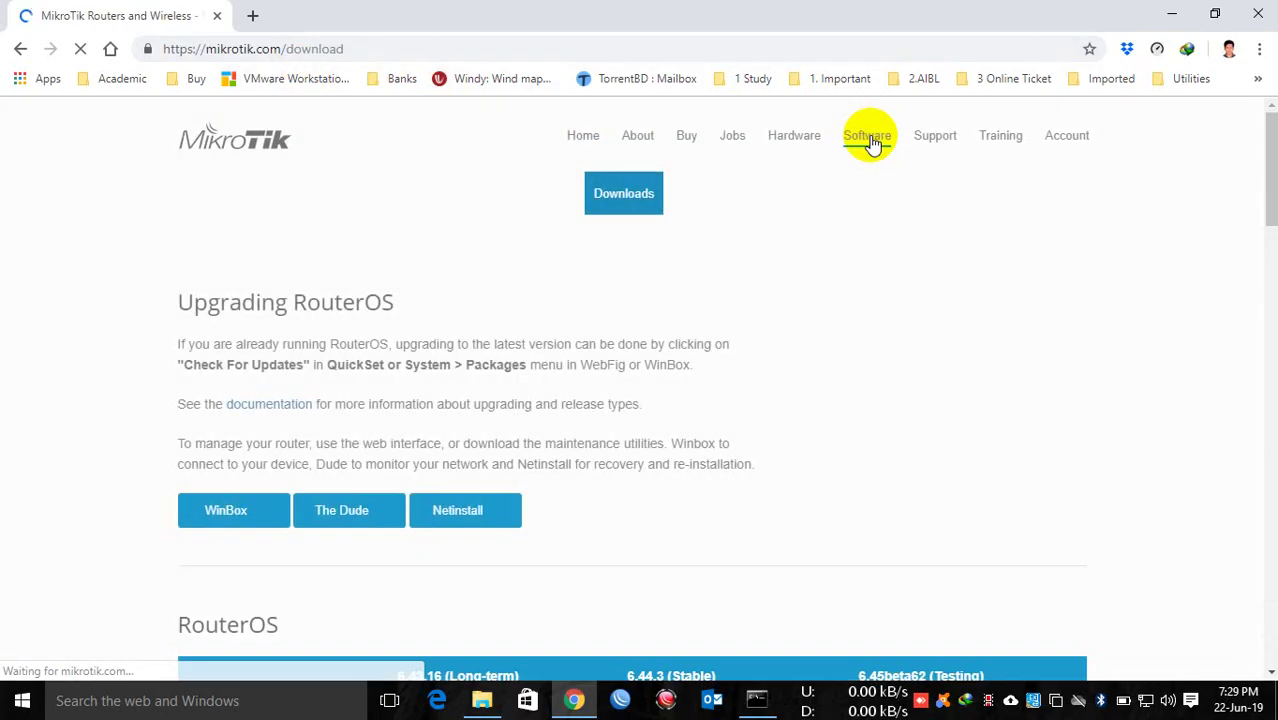
Step: Download WinBox 3.18 as winbox.exe and dismiss the download-complete notice
left_click(230, 515)
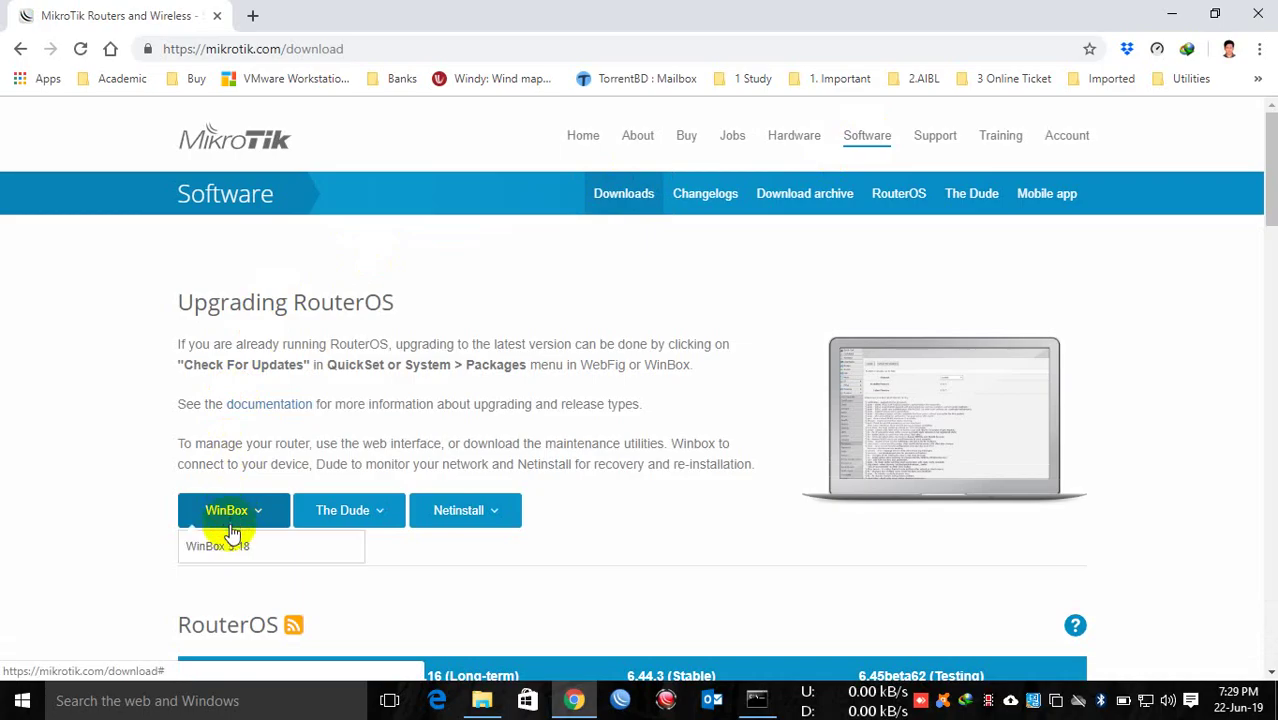
left_click(233, 550)
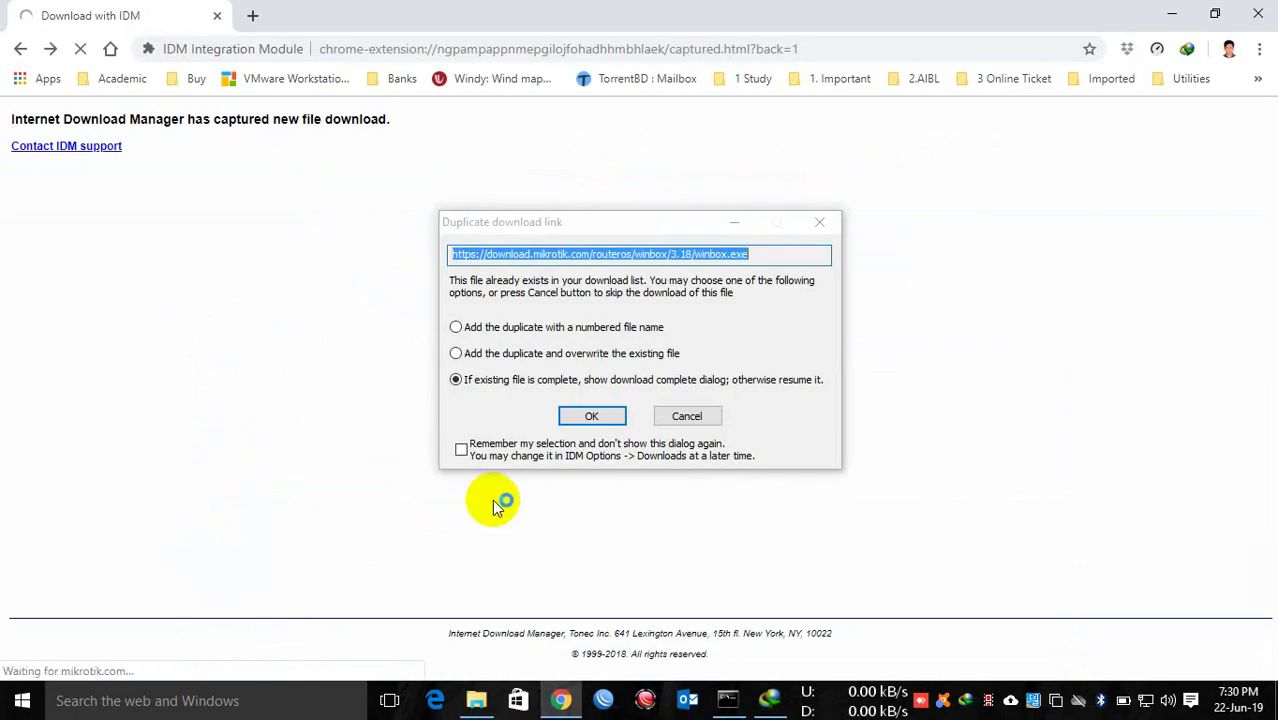
left_click(587, 416)
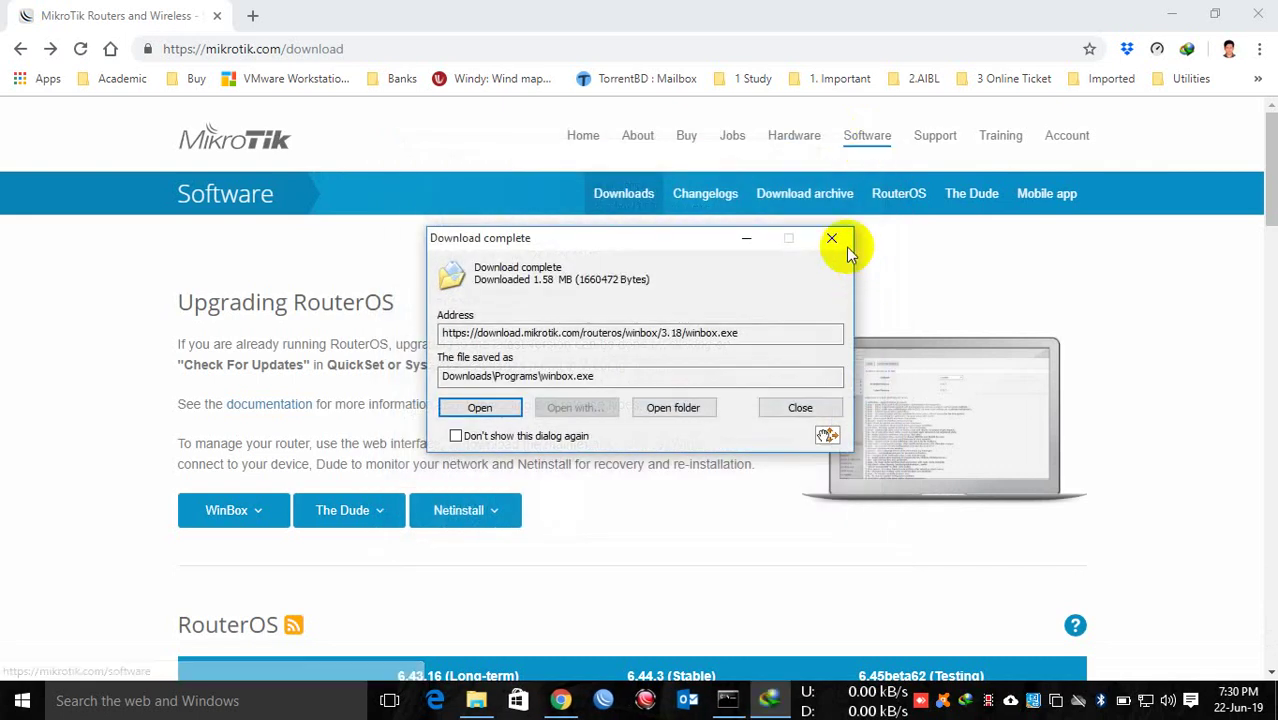
left_click(838, 240)
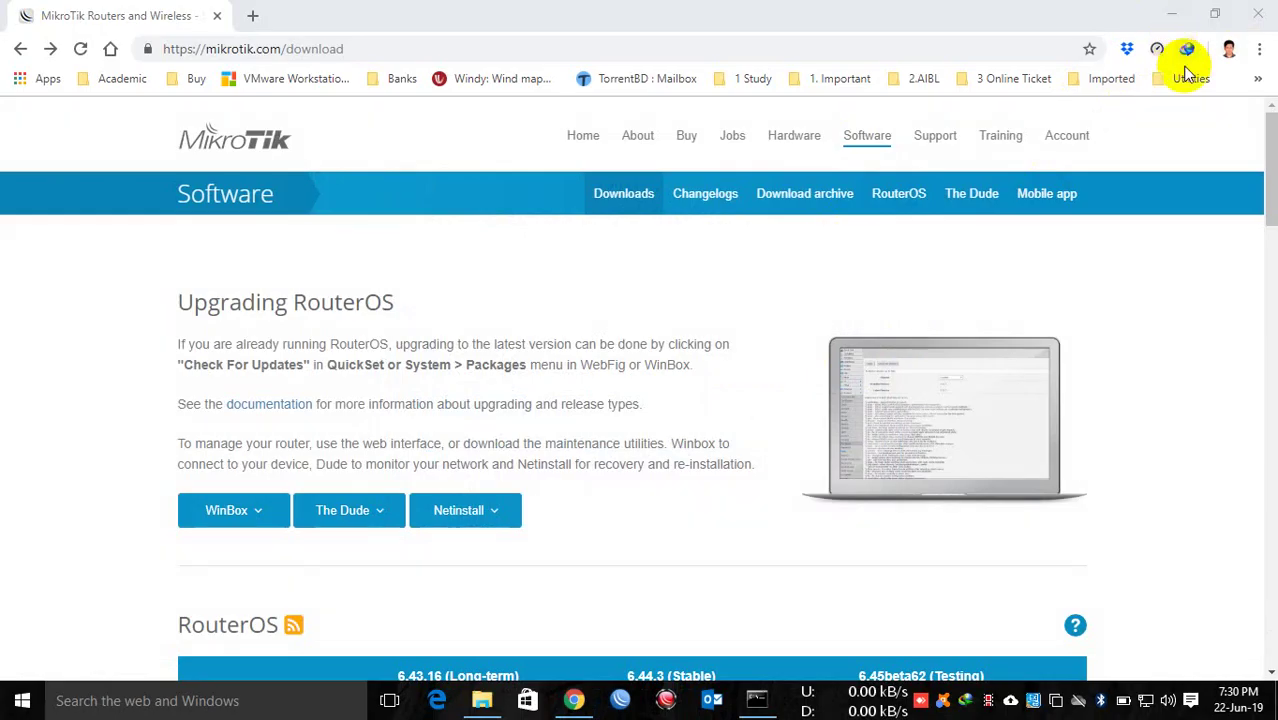
left_click(1180, 12)
right_click(775, 175)
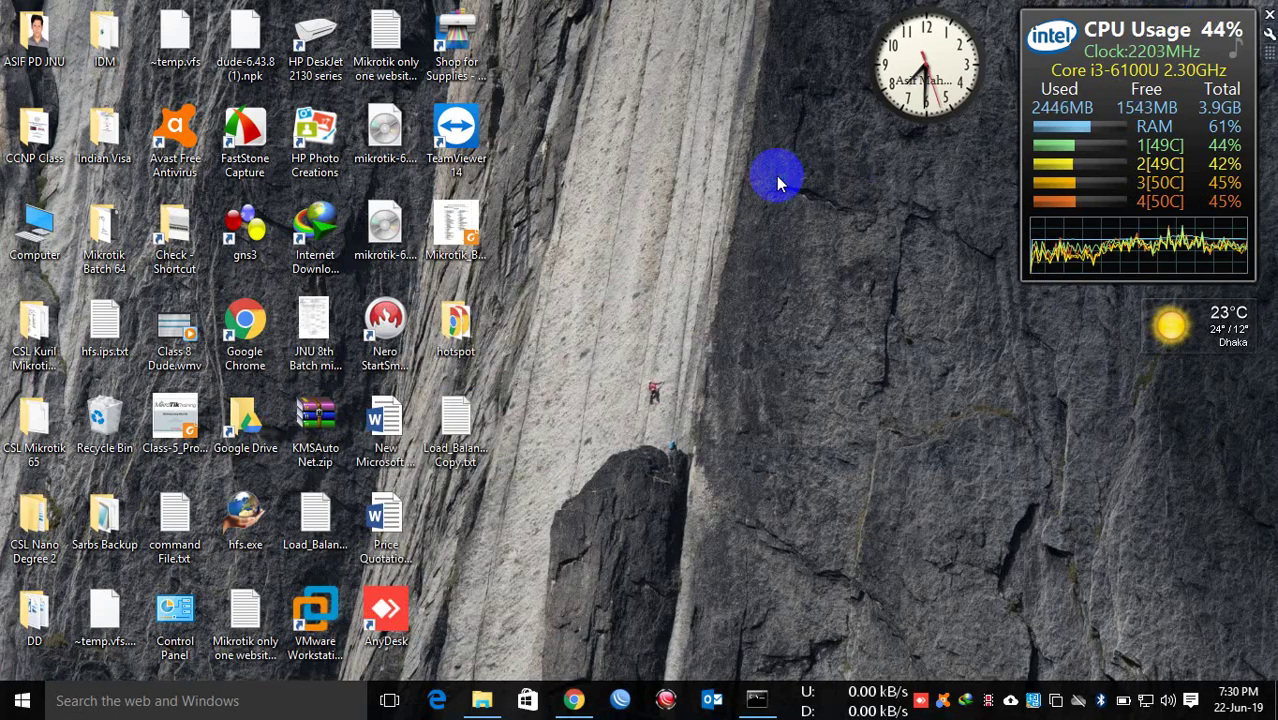
left_click(840, 232)
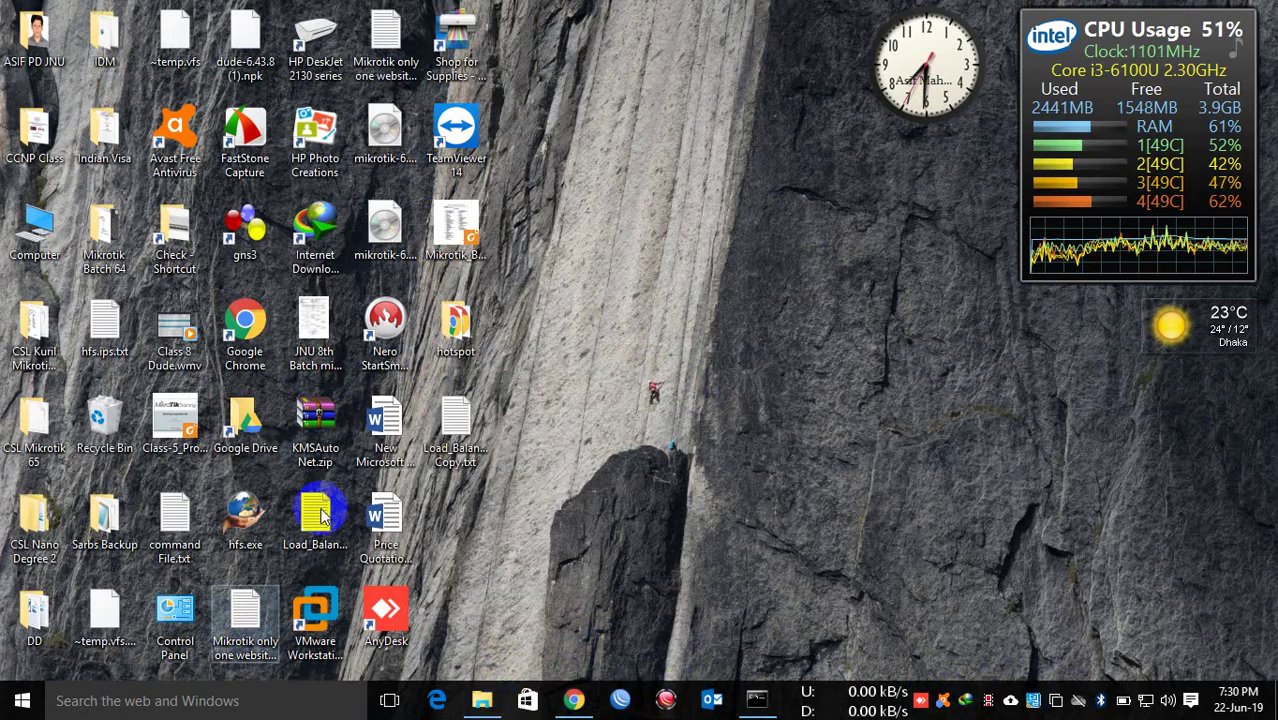
right_click(642, 245)
left_click(697, 300)
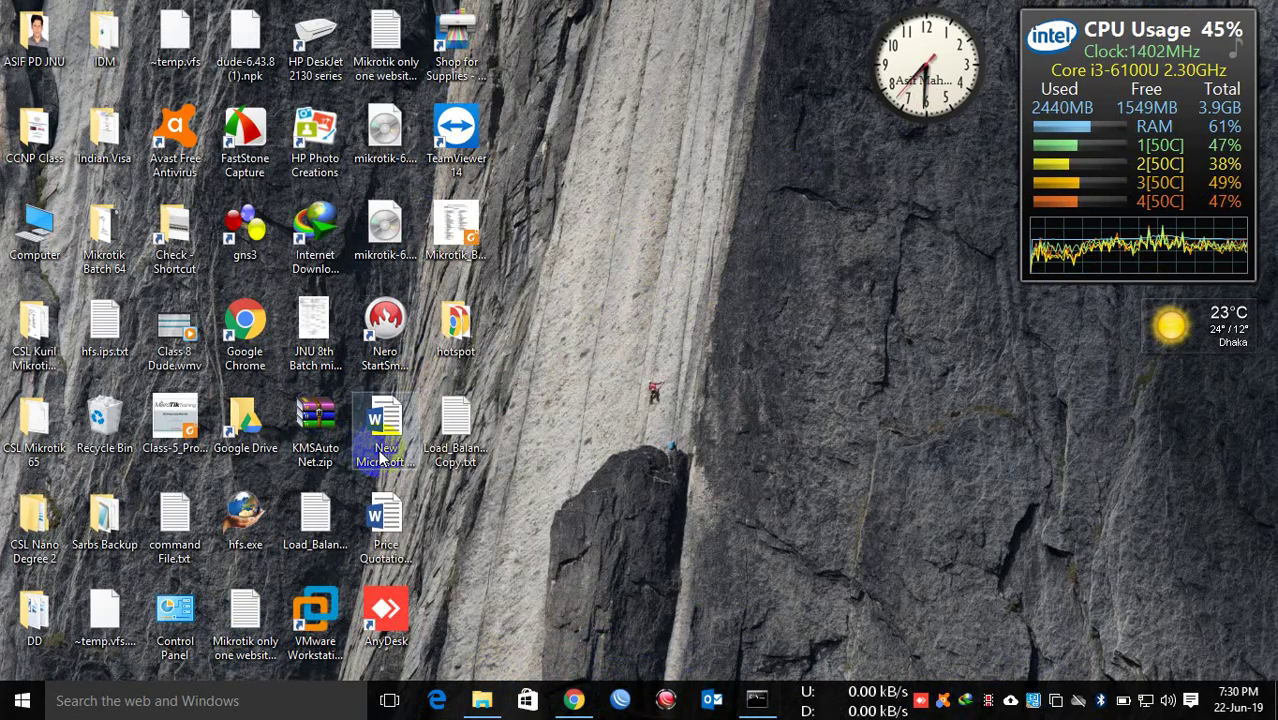
left_click(582, 702)
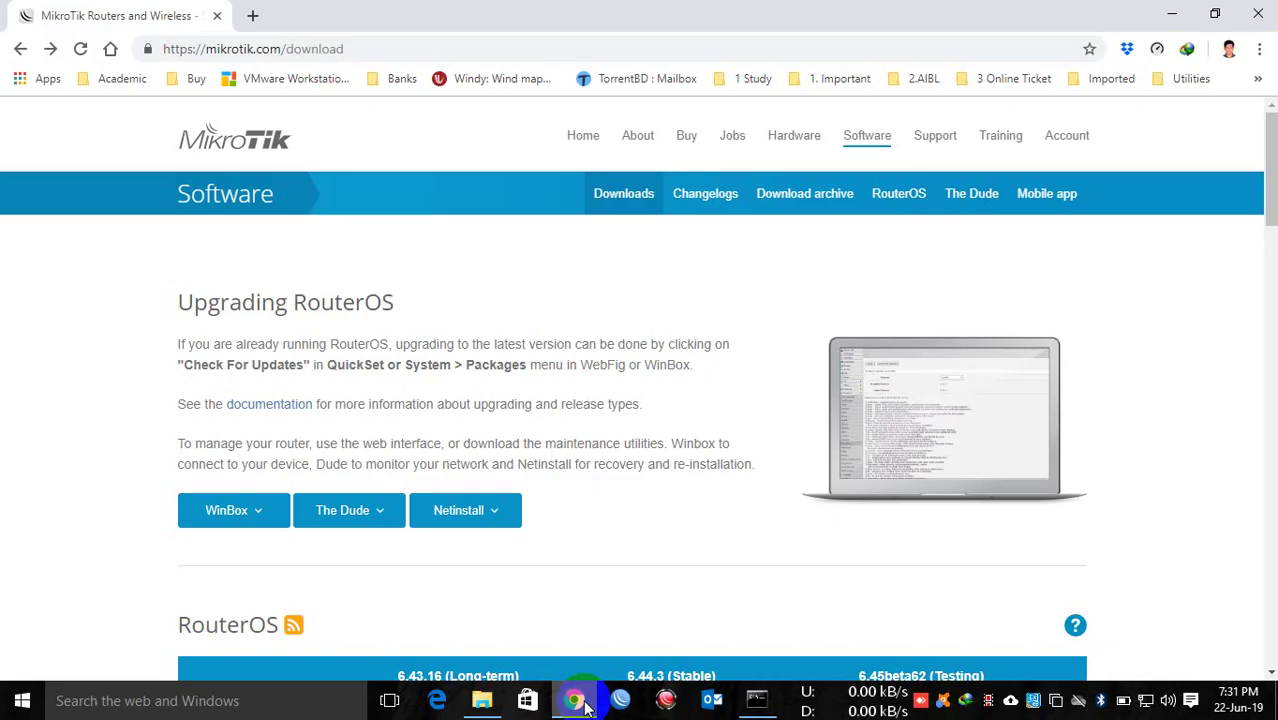
Step: In the RouterOS table's X86 rows, request the 6.44.3 (Stable) CD image, mikrotik-6.44.3.iso
scroll(373, 318, "down", 3)
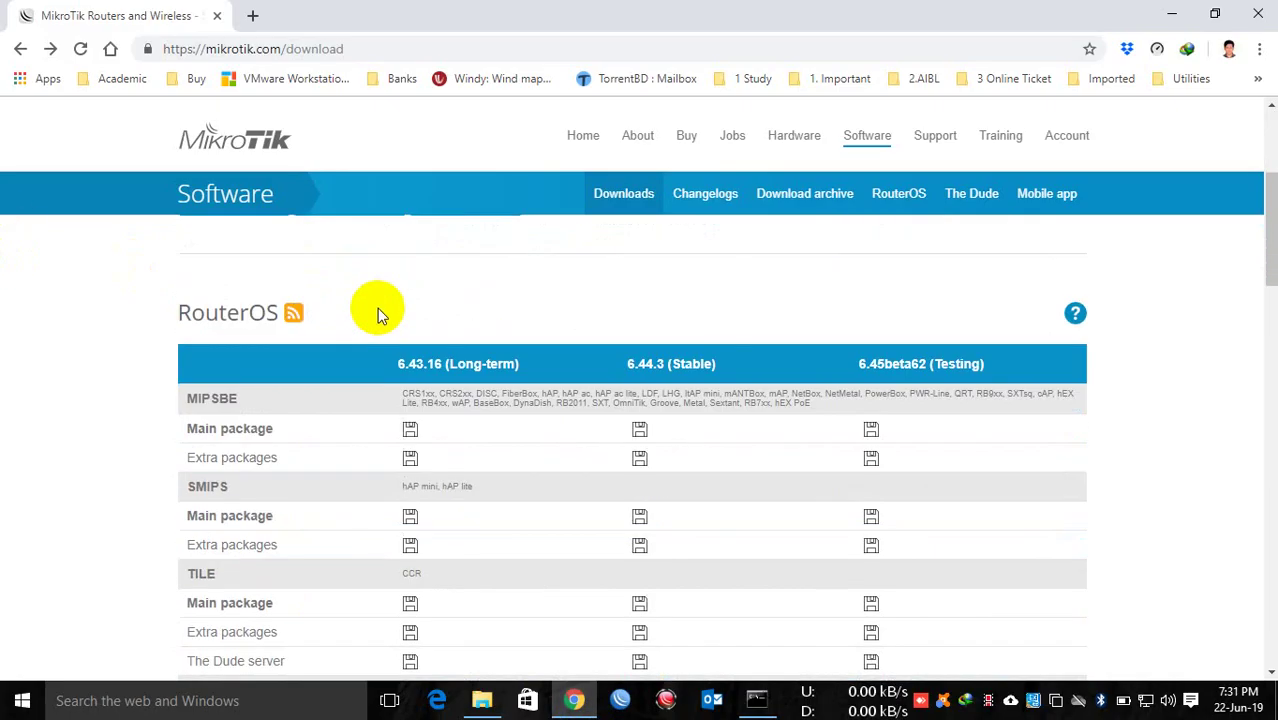
scroll(505, 268, "down", 5)
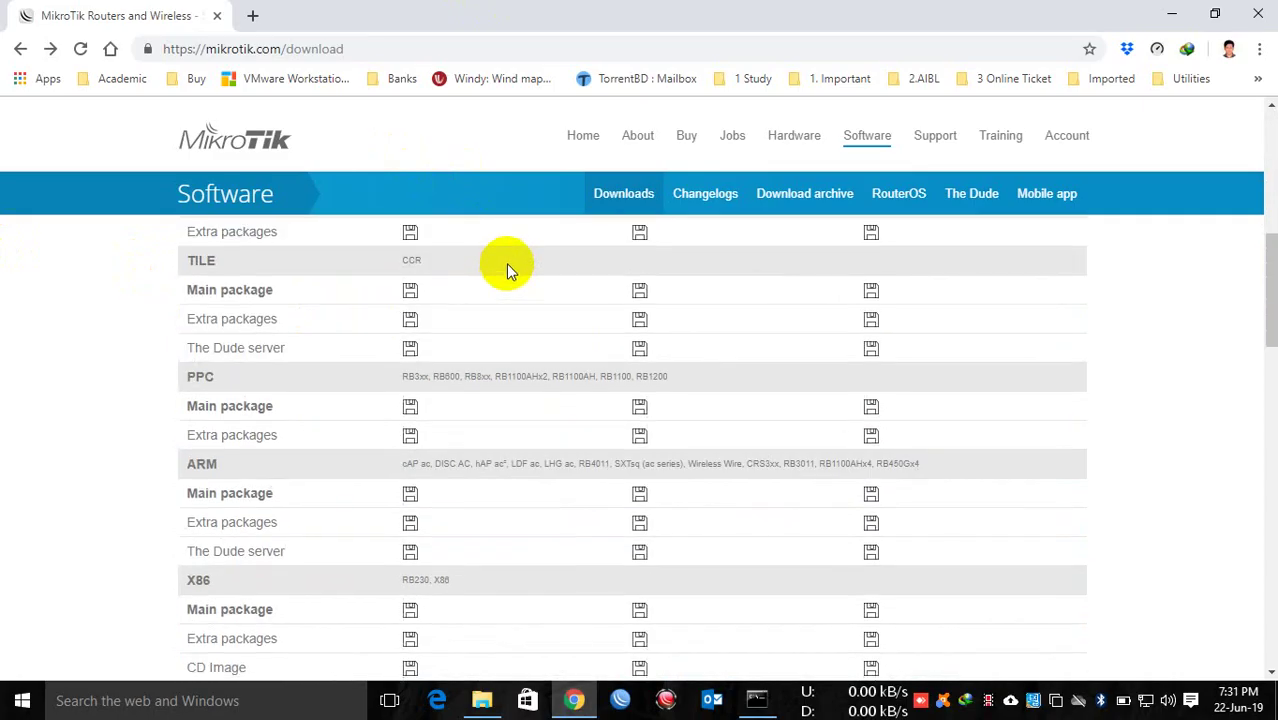
left_click_drag(213, 426, 180, 425)
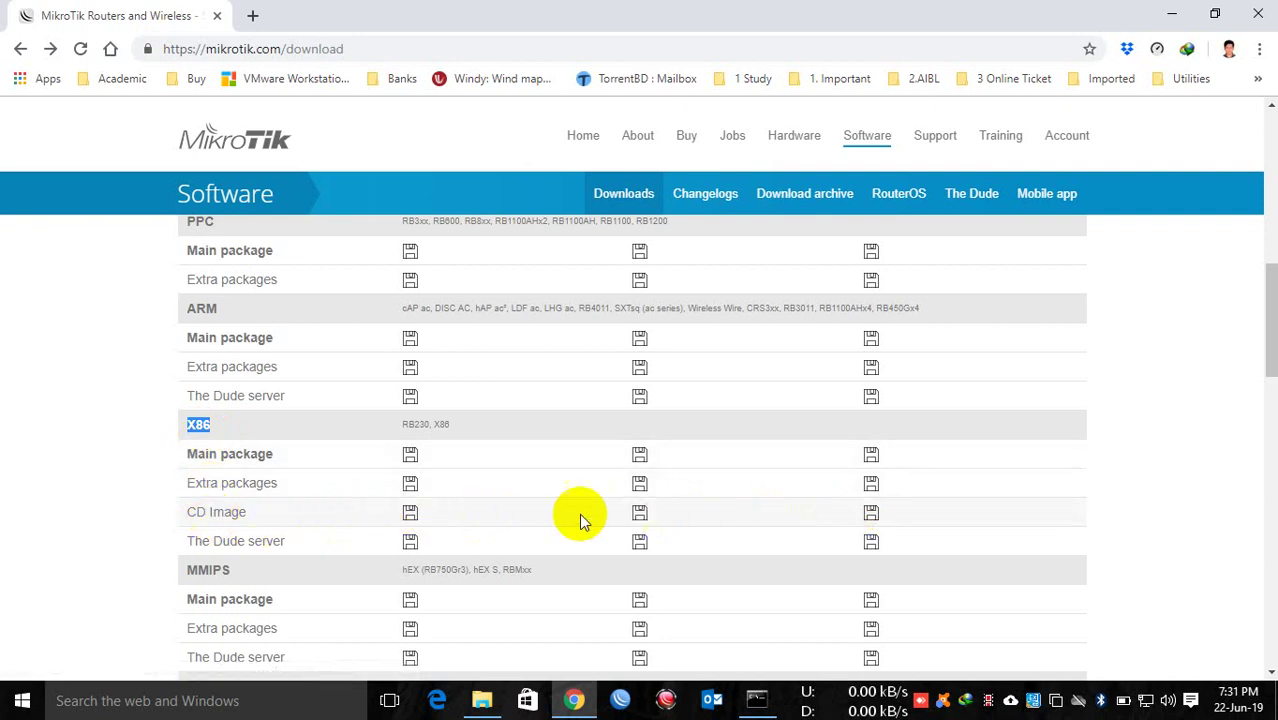
scroll(568, 513, "up", 8)
scroll(562, 514, "down", 2)
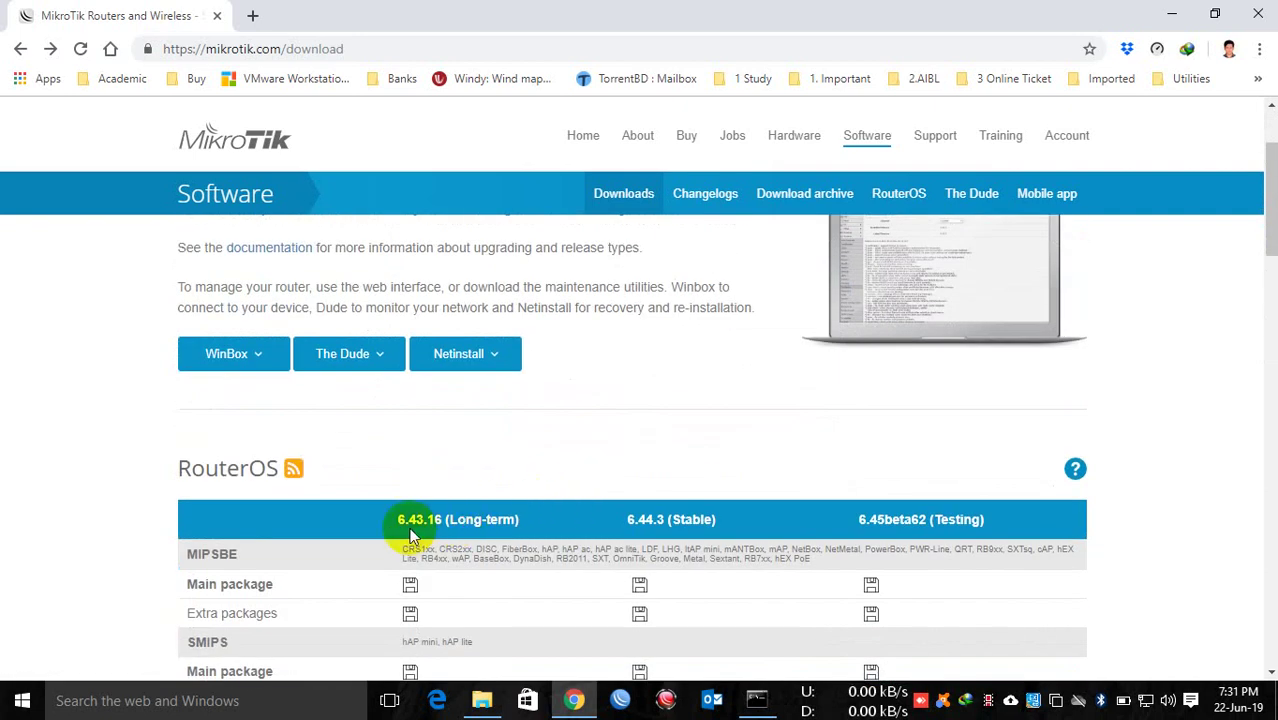
mouse_move(907, 523)
left_mouse_down()
mouse_move(955, 521)
mouse_move(926, 520)
left_mouse_up()
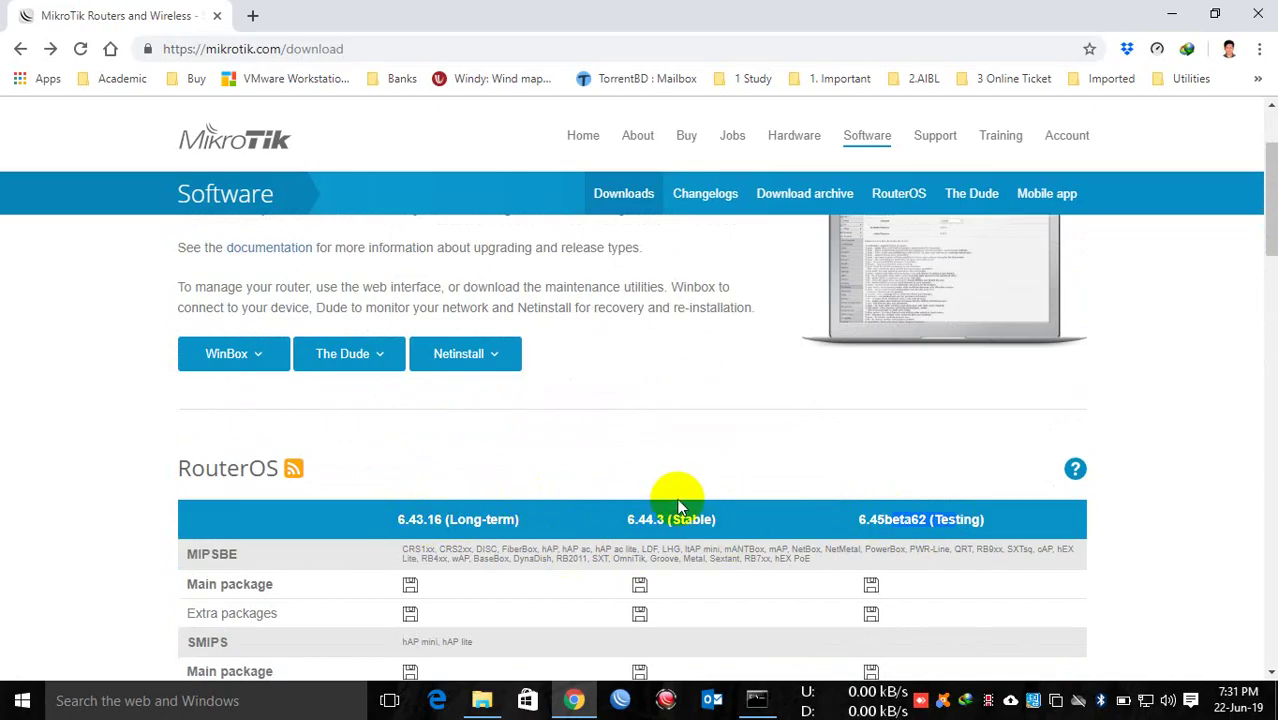
scroll(678, 505, "down", 6)
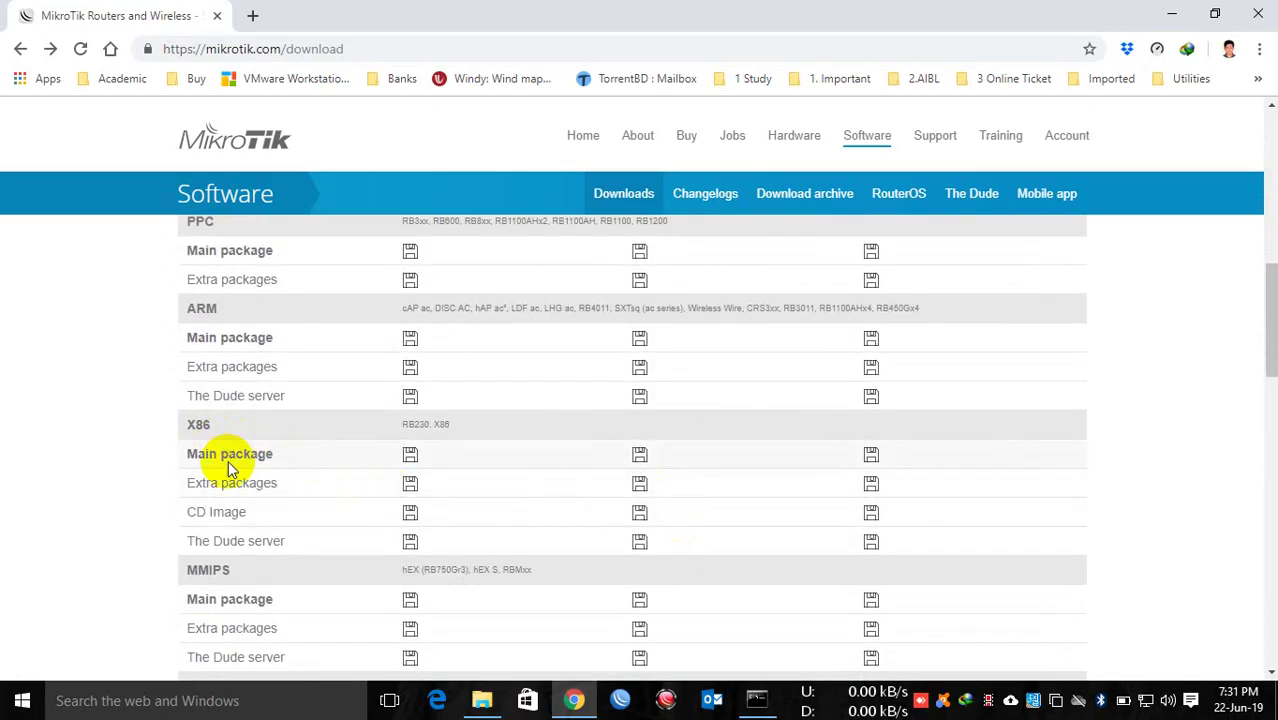
left_click(645, 515)
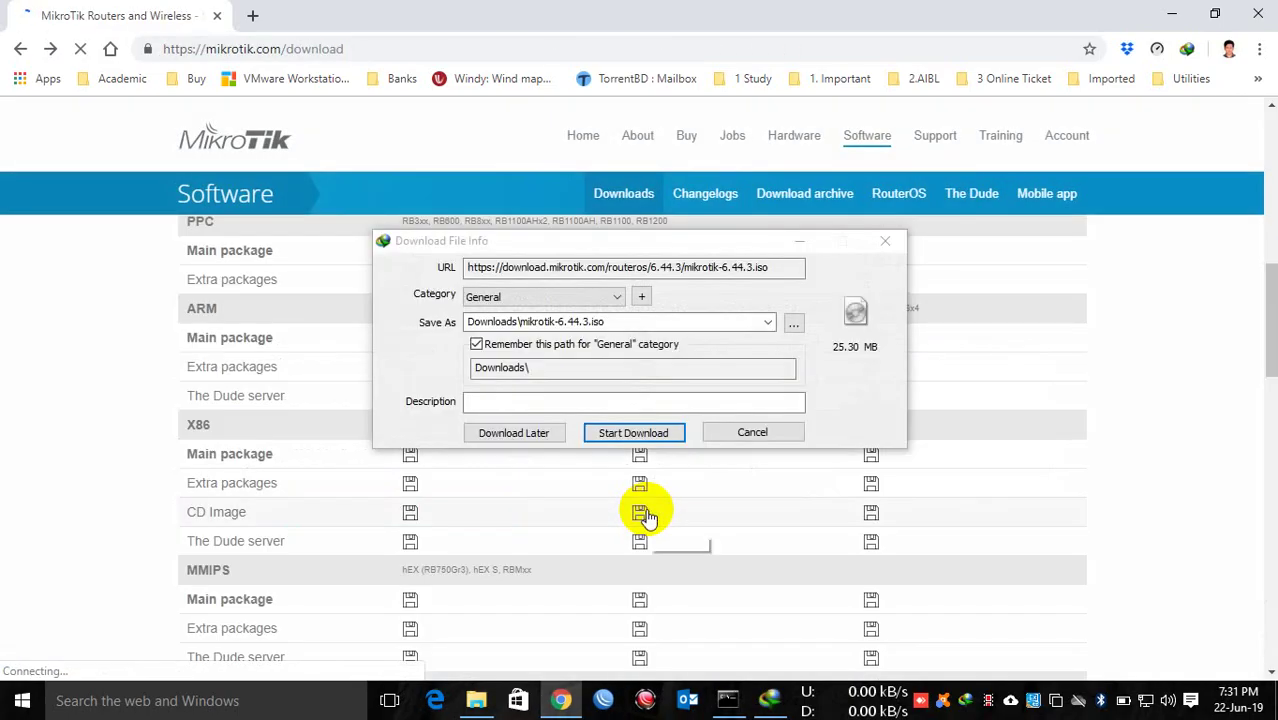
Step: Start the mikrotik-6.44.3.iso download in IDM and keep its progress window visible over the desktop
left_click(640, 432)
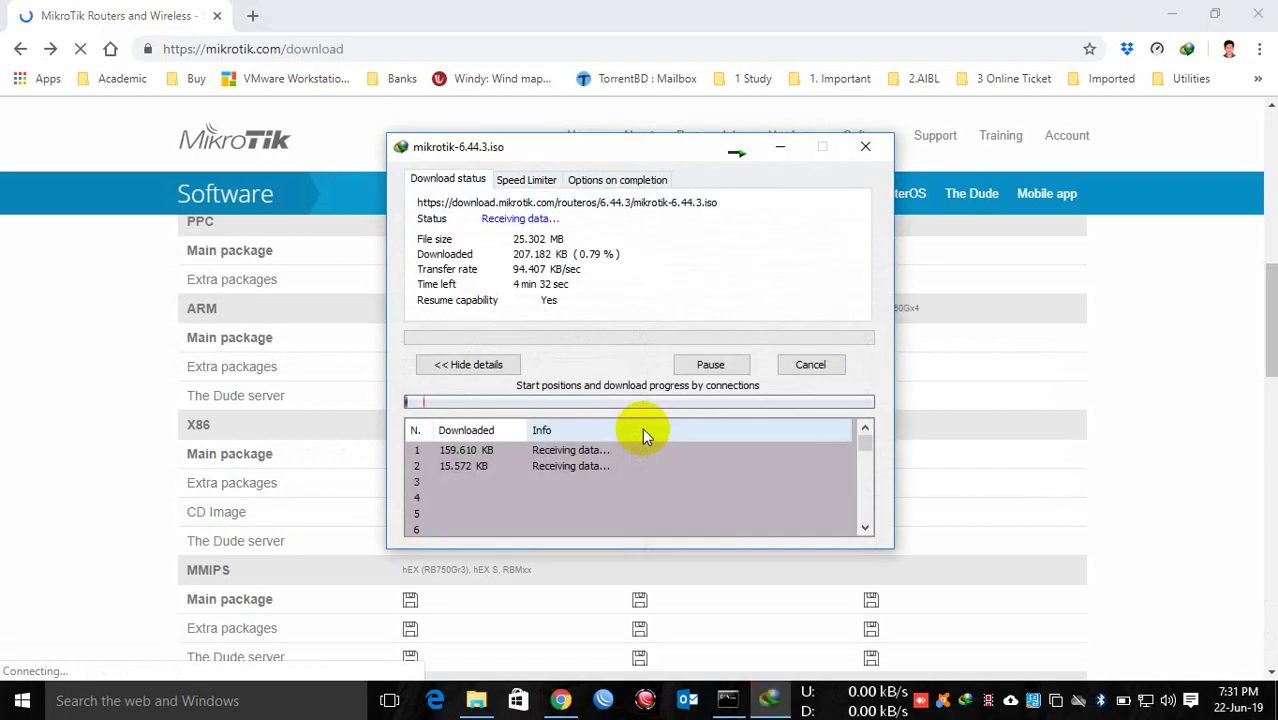
left_click(1170, 14)
right_click(966, 287)
left_click(961, 228)
left_click_drag(633, 157, 770, 227)
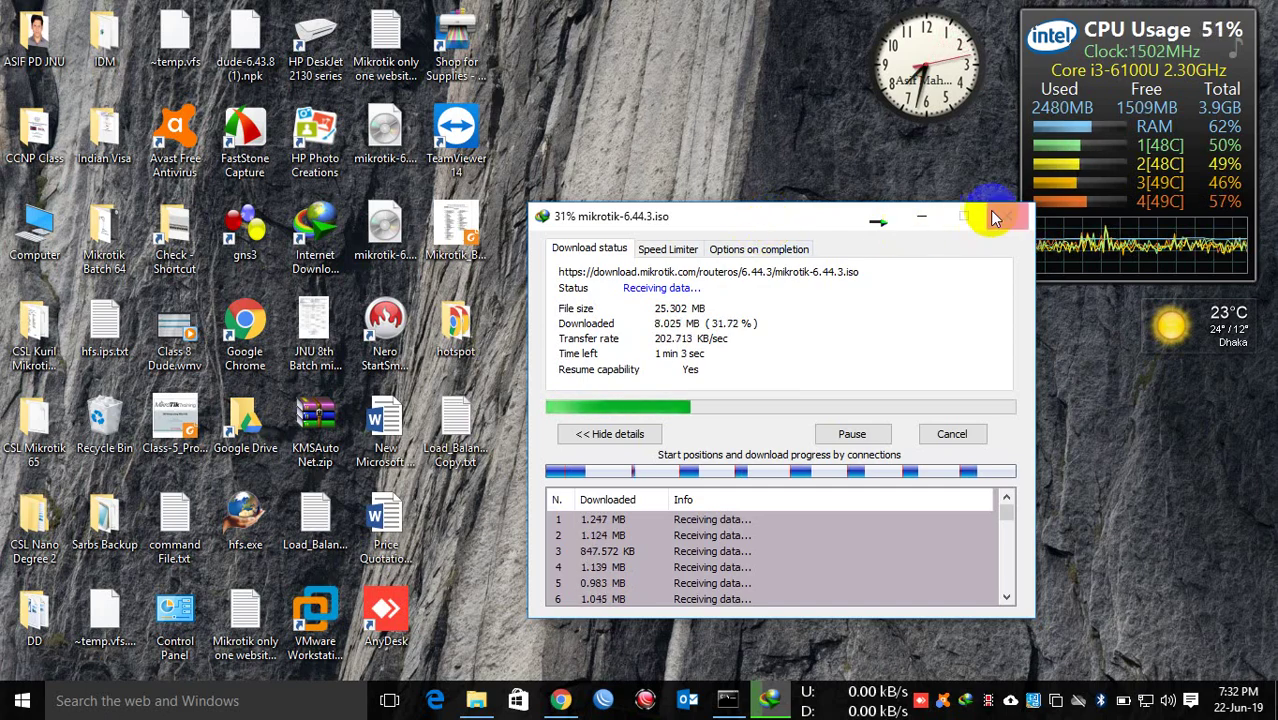
left_click(921, 217)
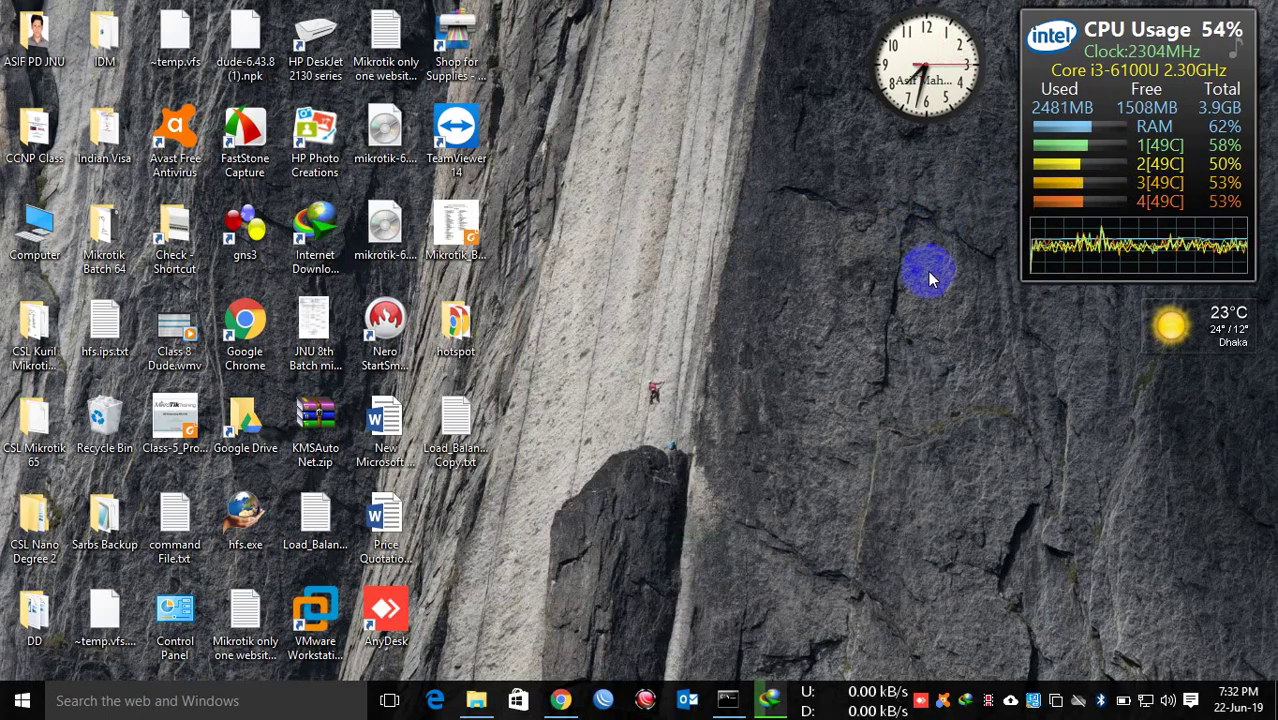
left_click(770, 700)
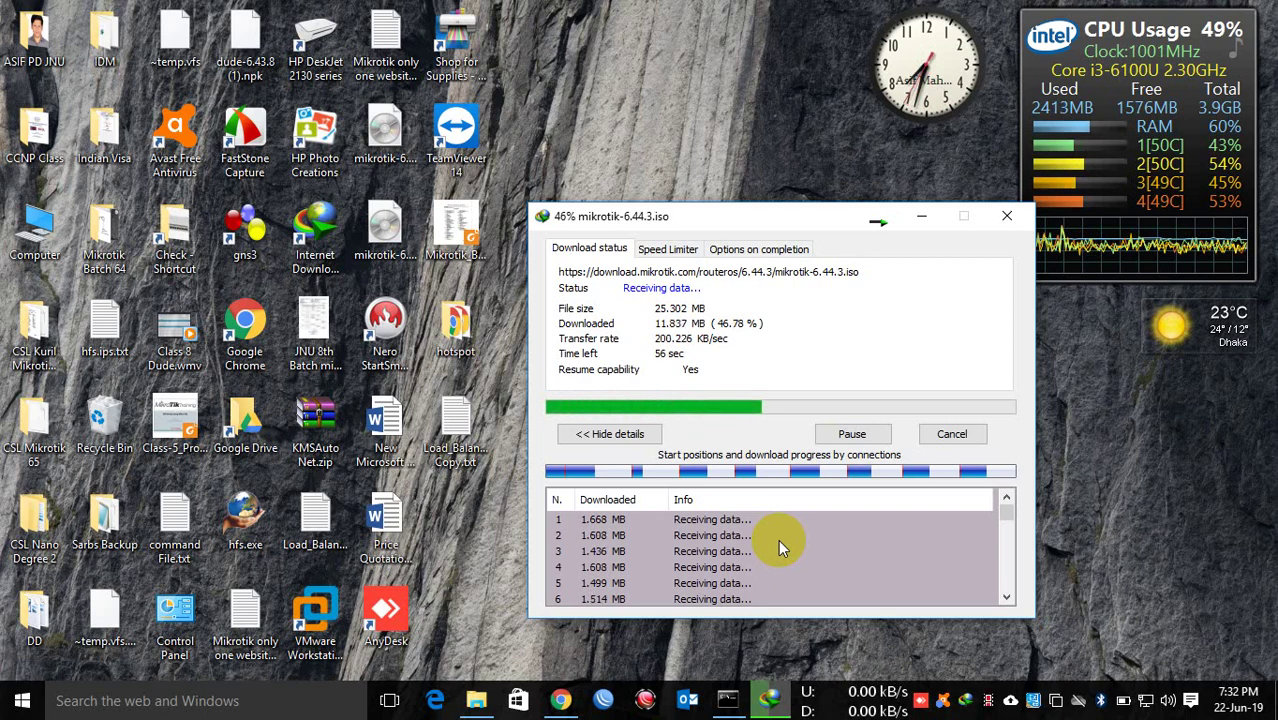
left_click(562, 701)
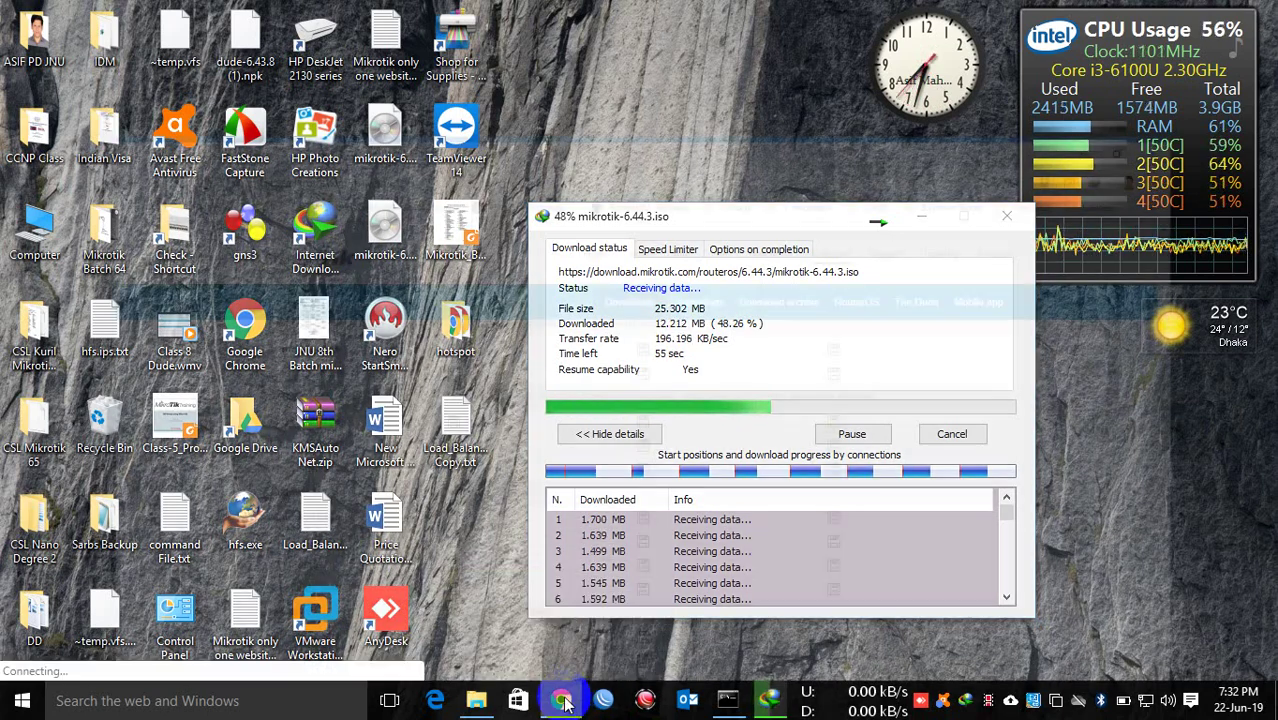
Step: Request the 6.44.3 stable x86 CD image again so mikrotik-6.44.3.iso (25.30 MB) finishes downloading
scroll(500, 380, "up", 3)
scroll(450, 402, "up", 4)
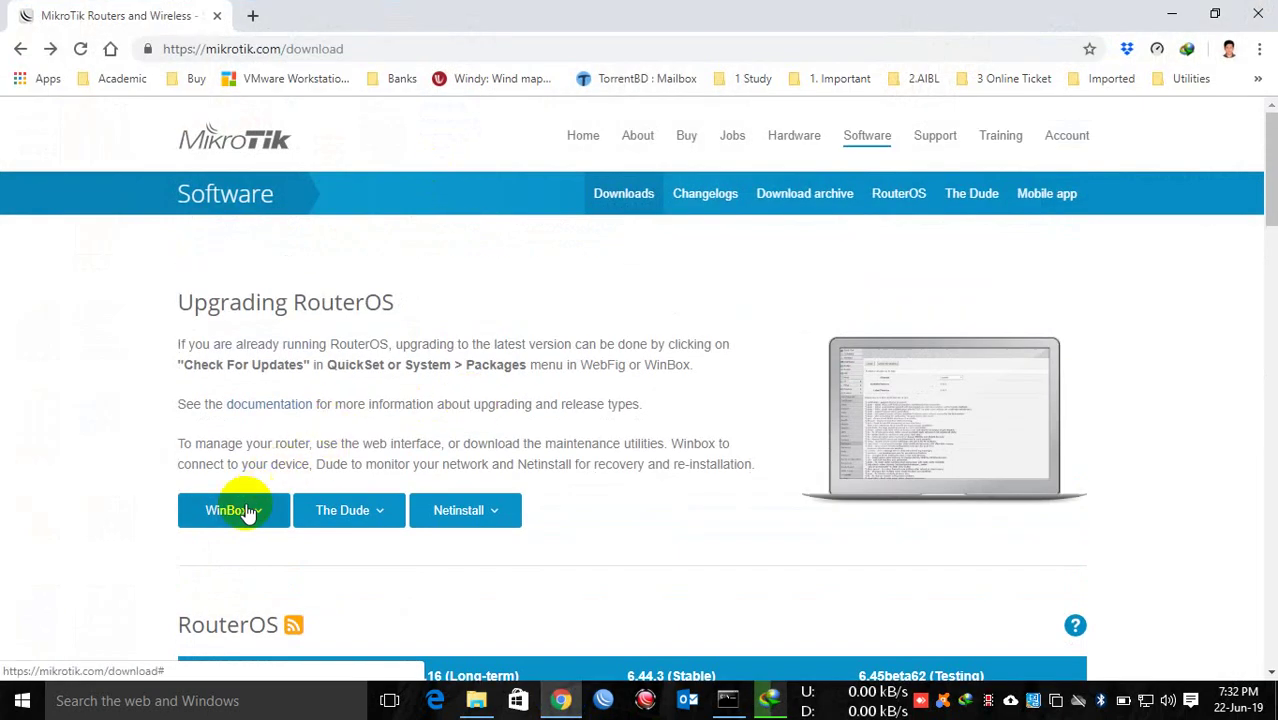
scroll(397, 480, "down", 5)
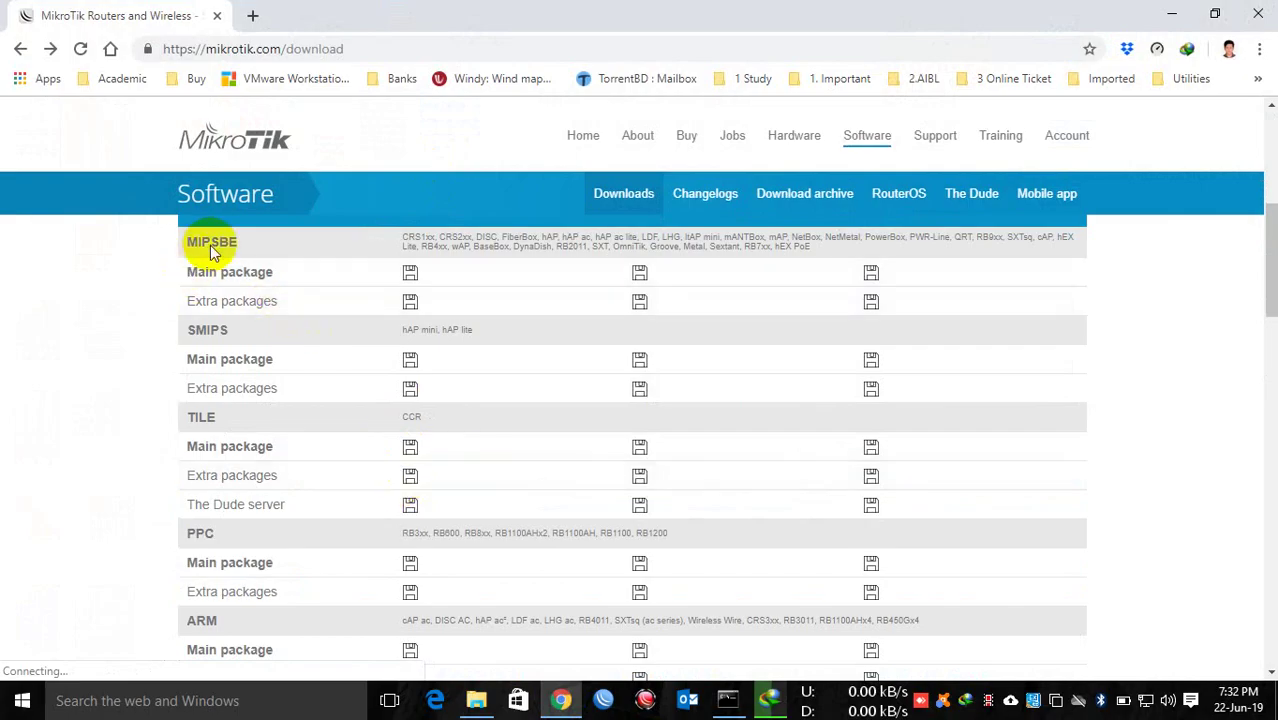
scroll(215, 540, "down", 2)
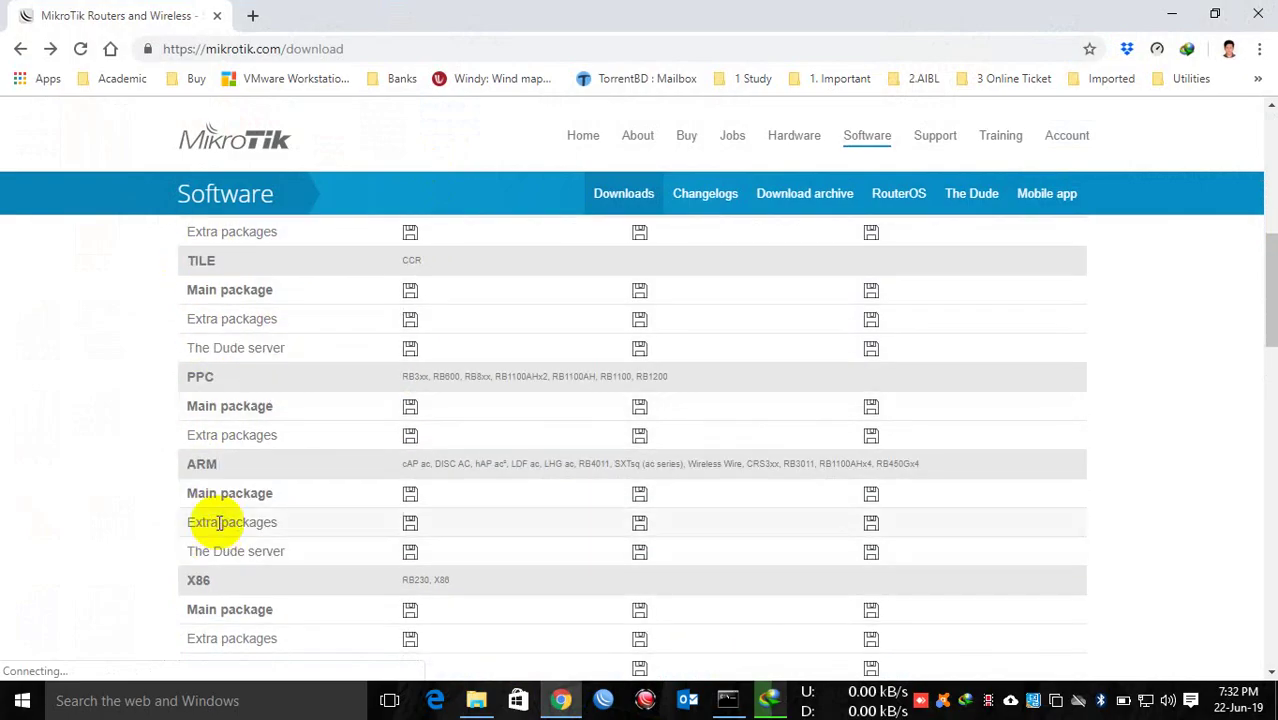
left_click(190, 578)
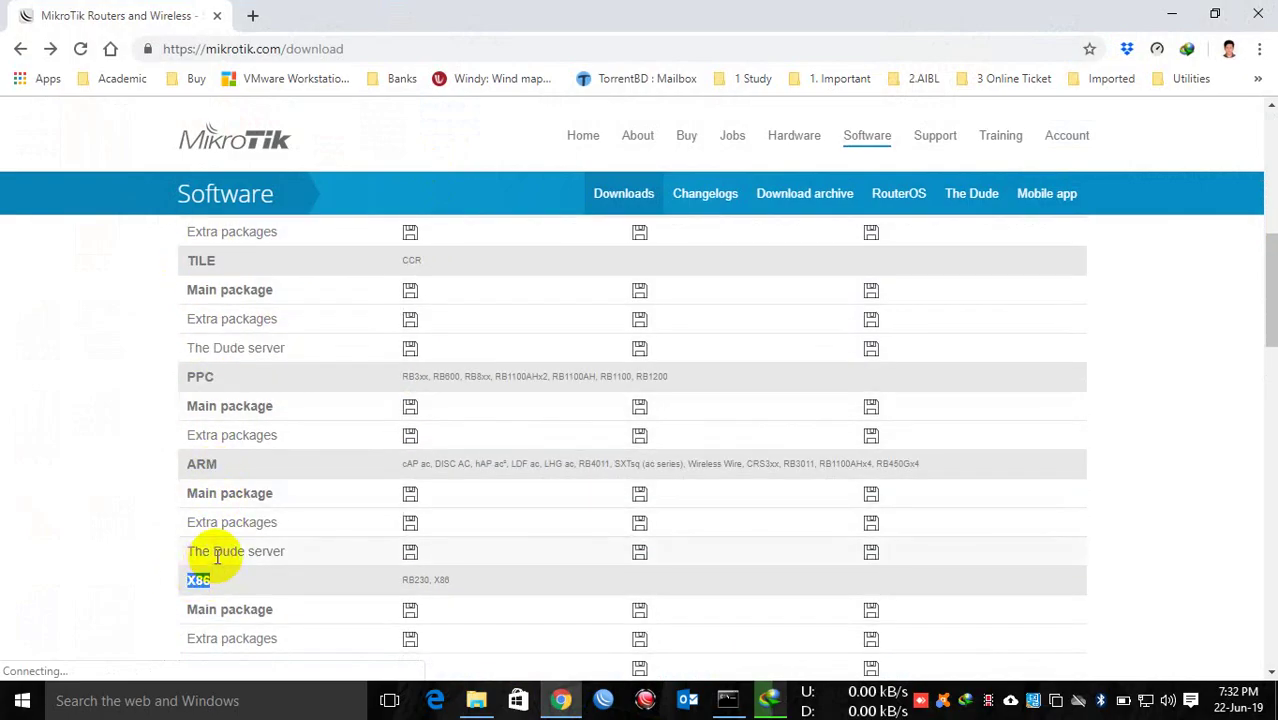
scroll(218, 550, "down", 3)
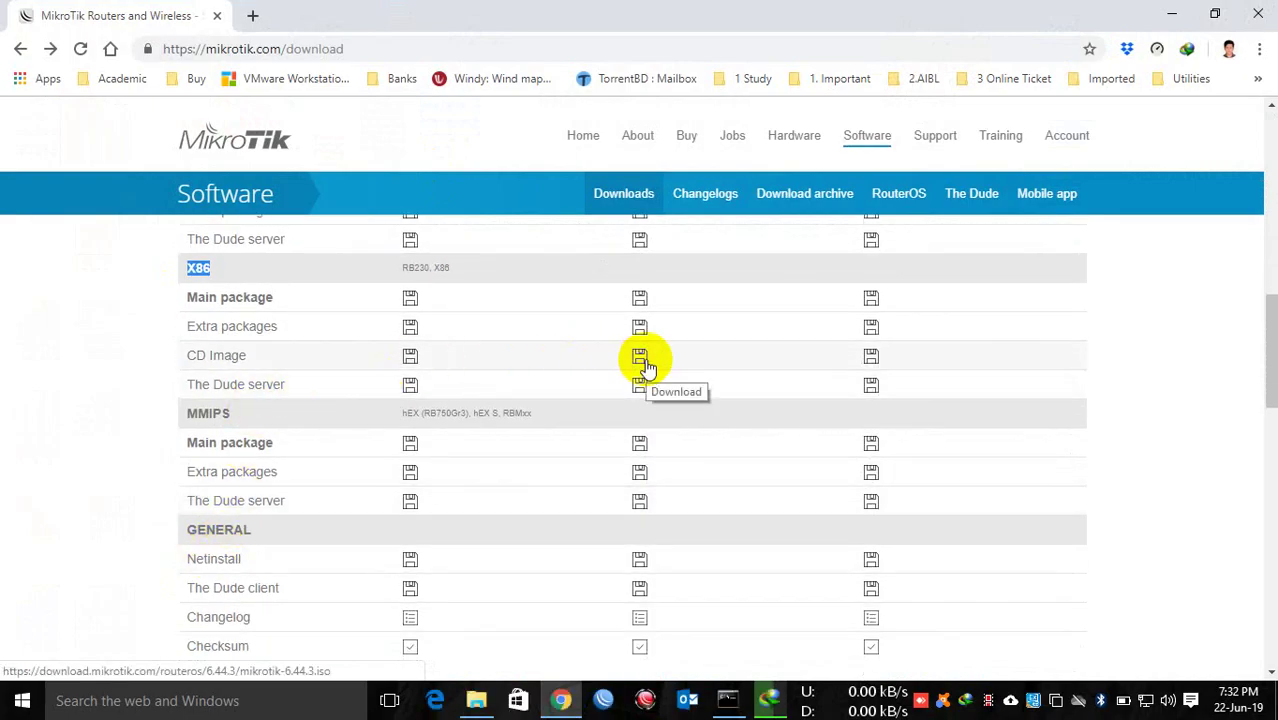
left_click(642, 360)
scroll(645, 360, "up", 10)
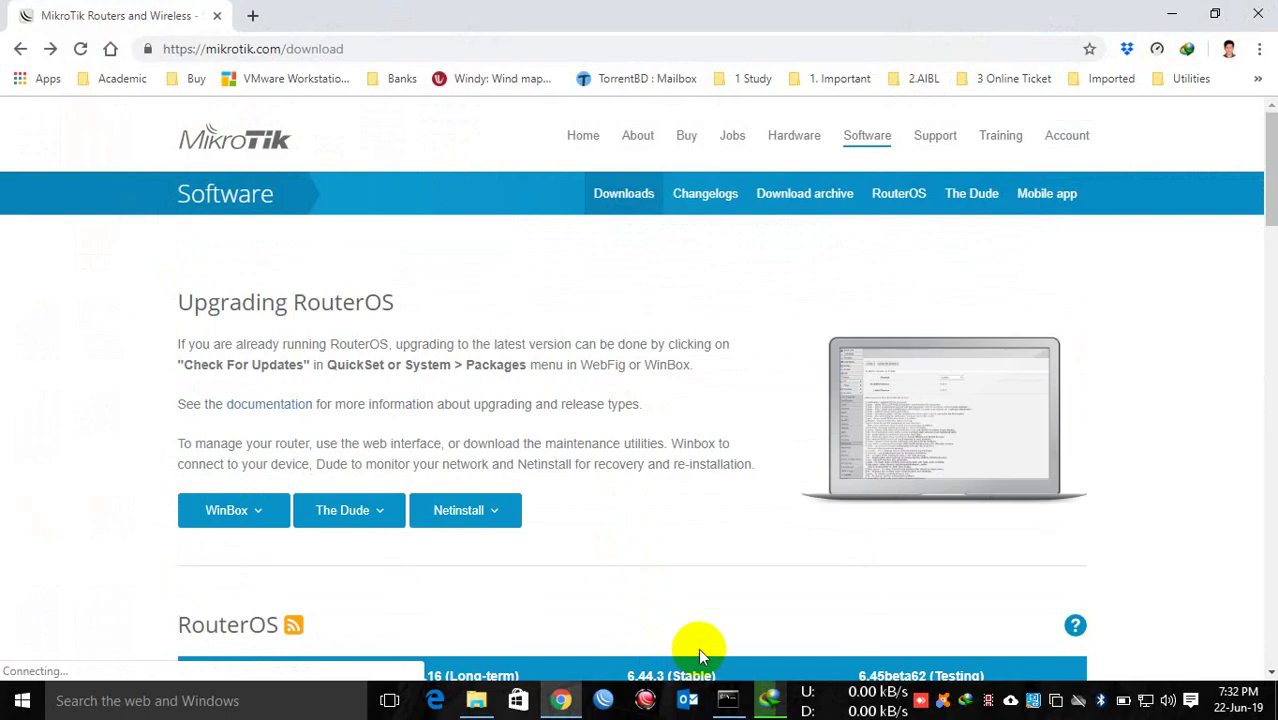
scroll(713, 626, "down", 3)
scroll(672, 409, "down", 3)
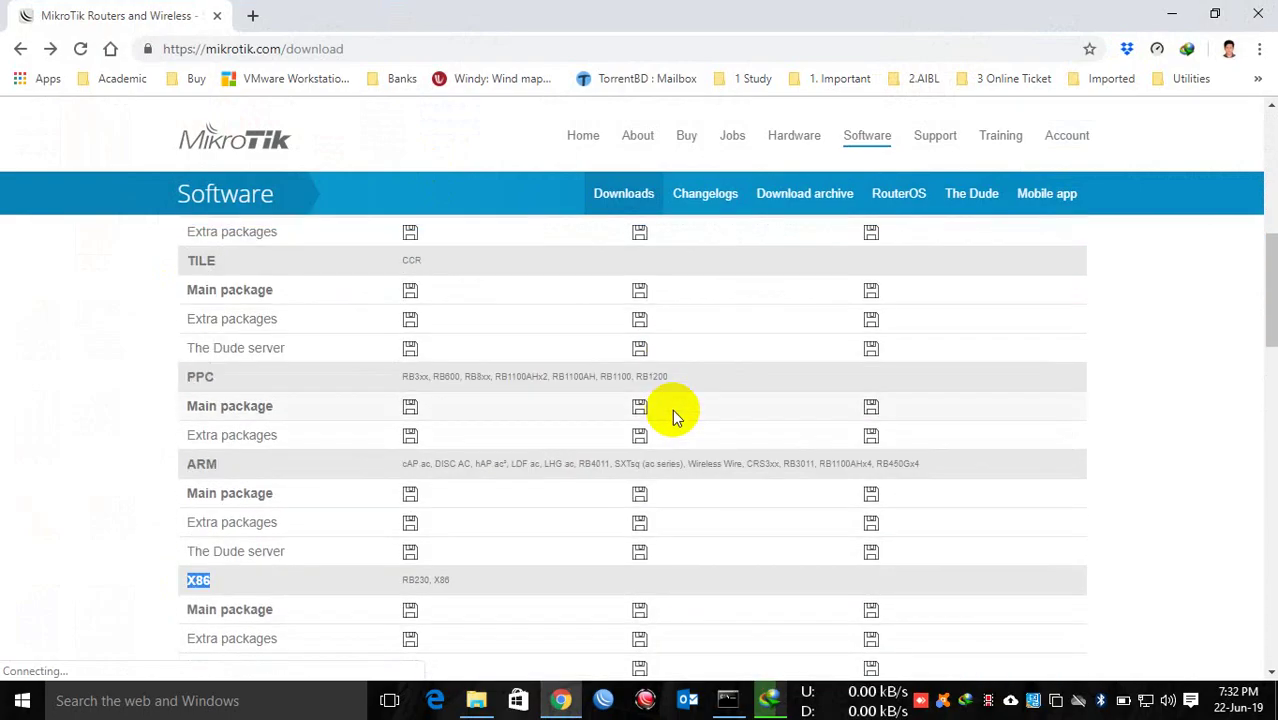
left_click(1173, 14)
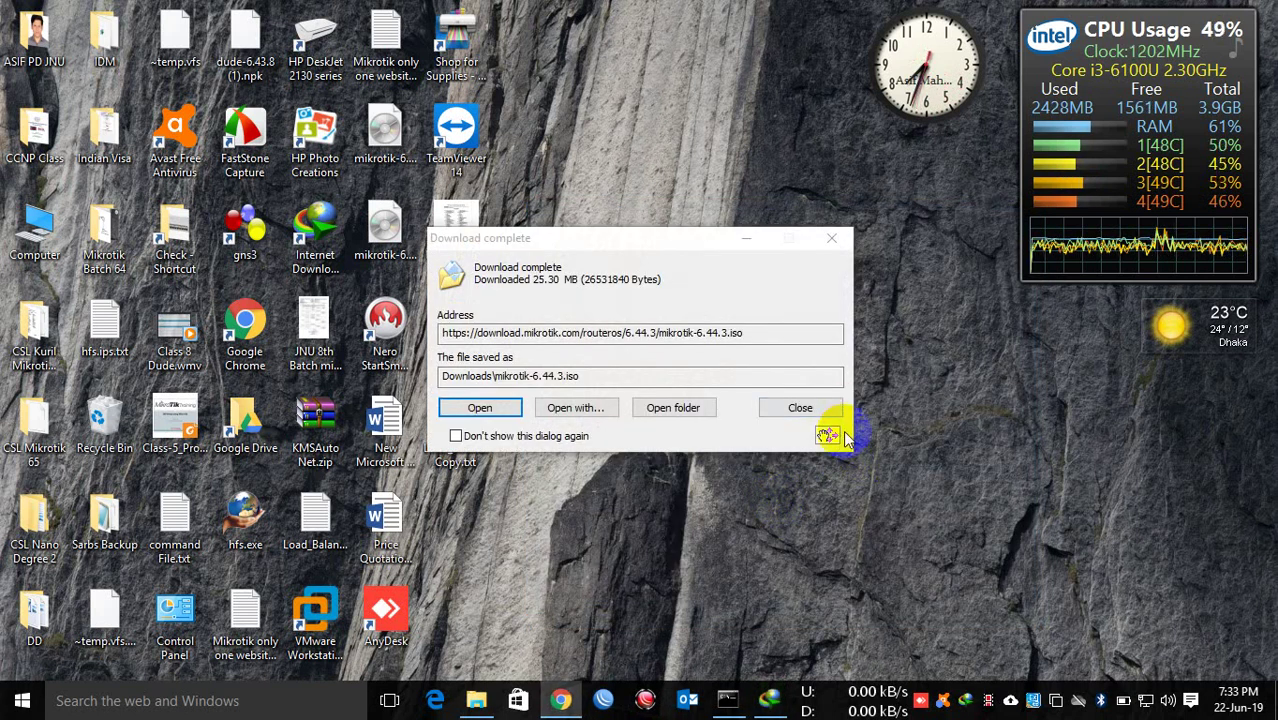
Step: Drag mikrotik-6.44.3.iso onto the desktop, close the completion notice, and reposition the icon
left_click(800, 412)
left_click_drag(800, 413, 632, 94)
left_click(838, 240)
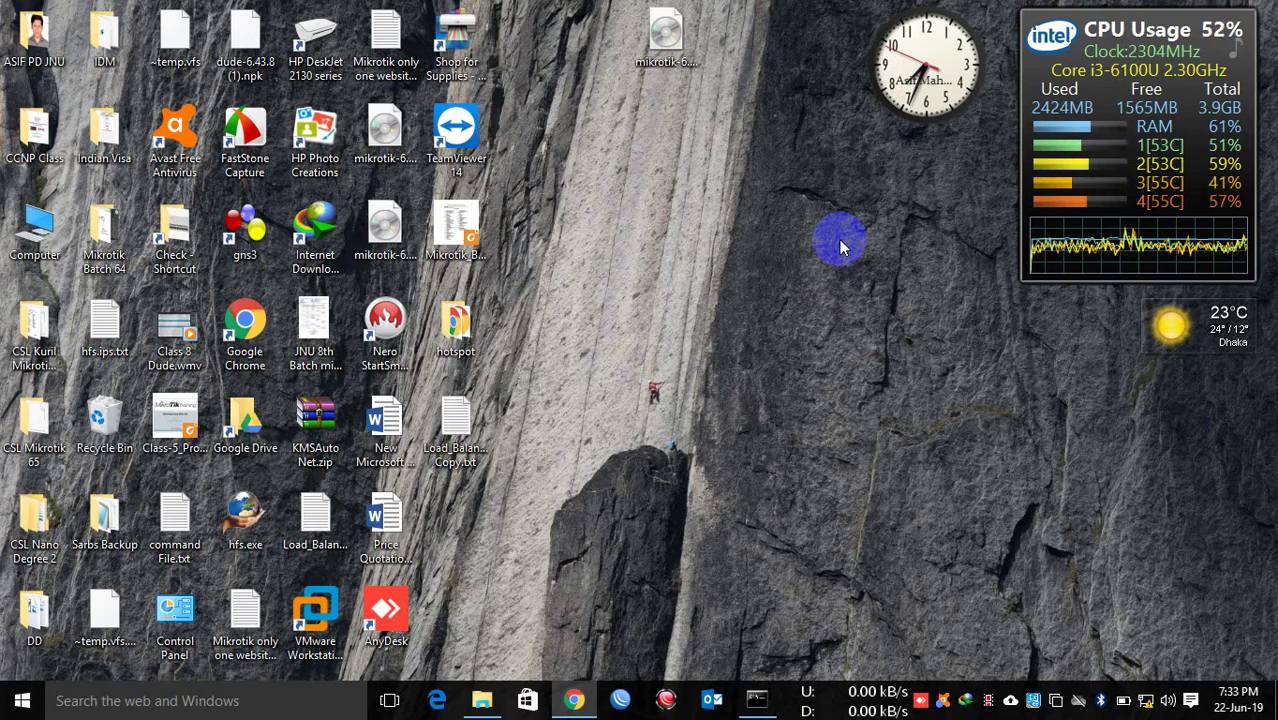
left_click_drag(665, 35, 600, 88)
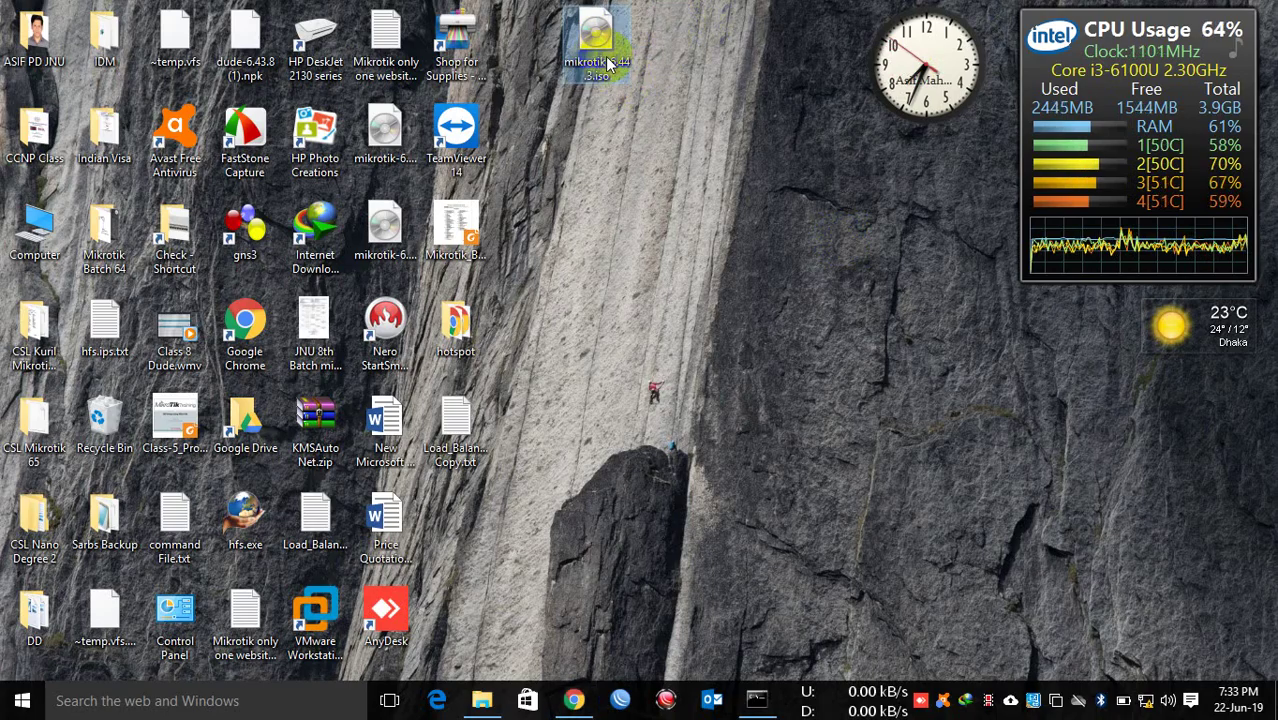
Step: Move the WinBox window aside and select the VMware Workstation desktop shortcut
left_click(620, 700)
left_click_drag(222, 16, 357, 32)
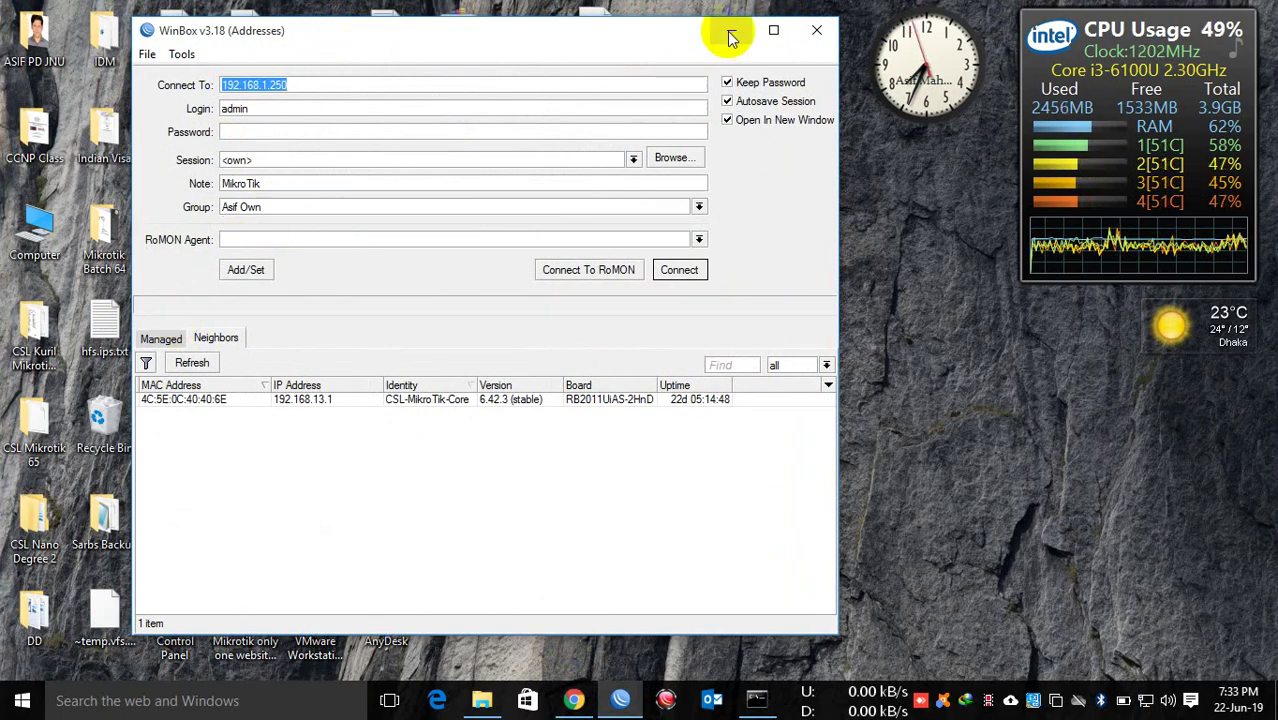
left_click(731, 31)
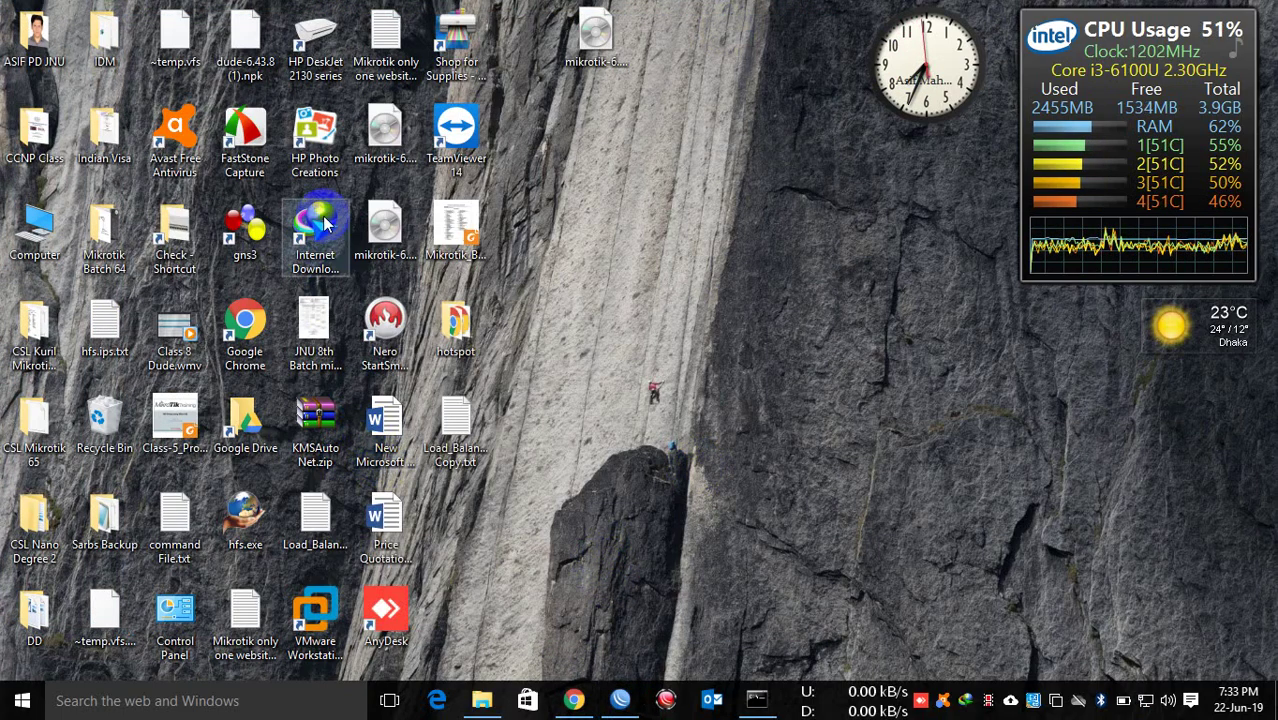
left_click(312, 635)
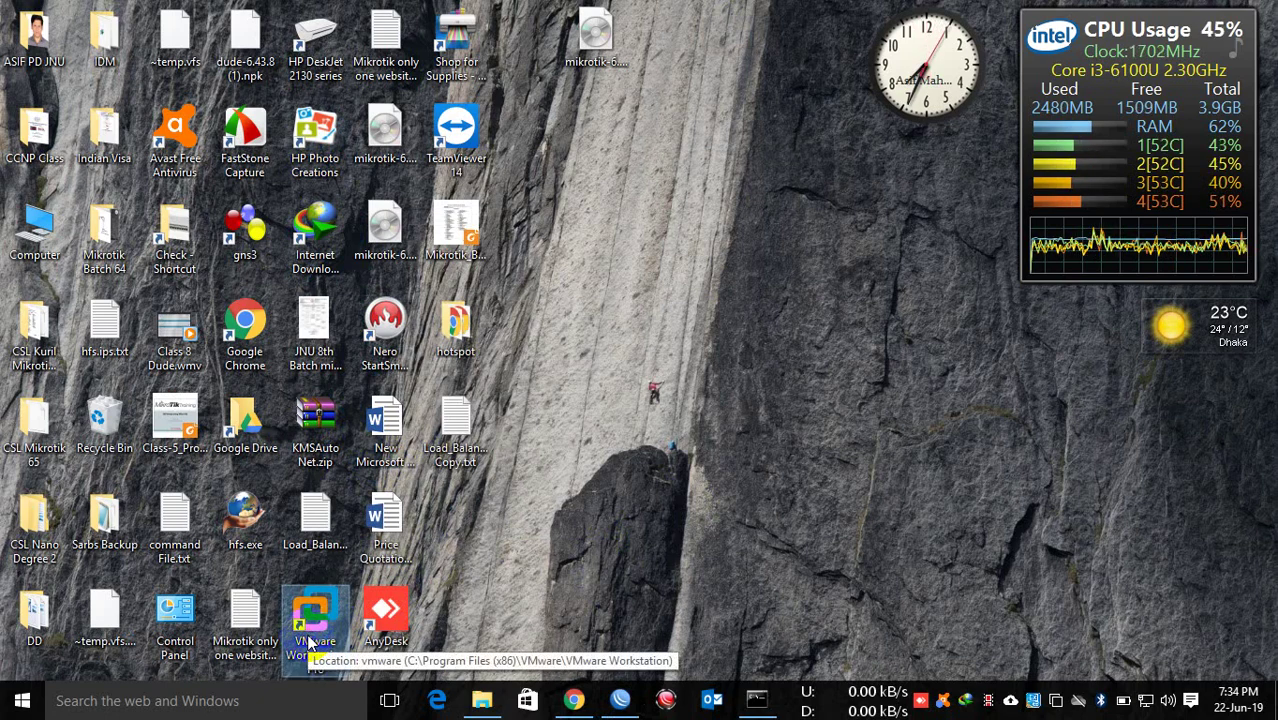
Step: Launch VMware Workstation from its desktop shortcut and bring up the File menu
double_click(310, 640)
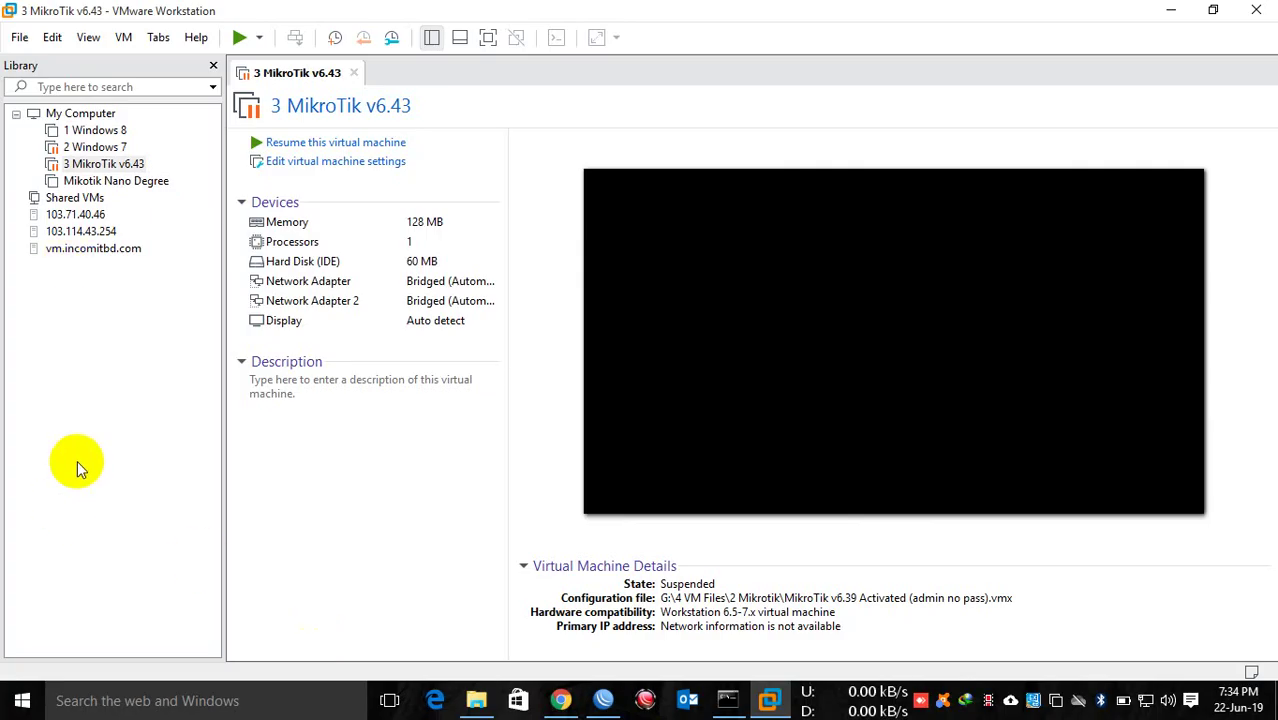
left_click(19, 39)
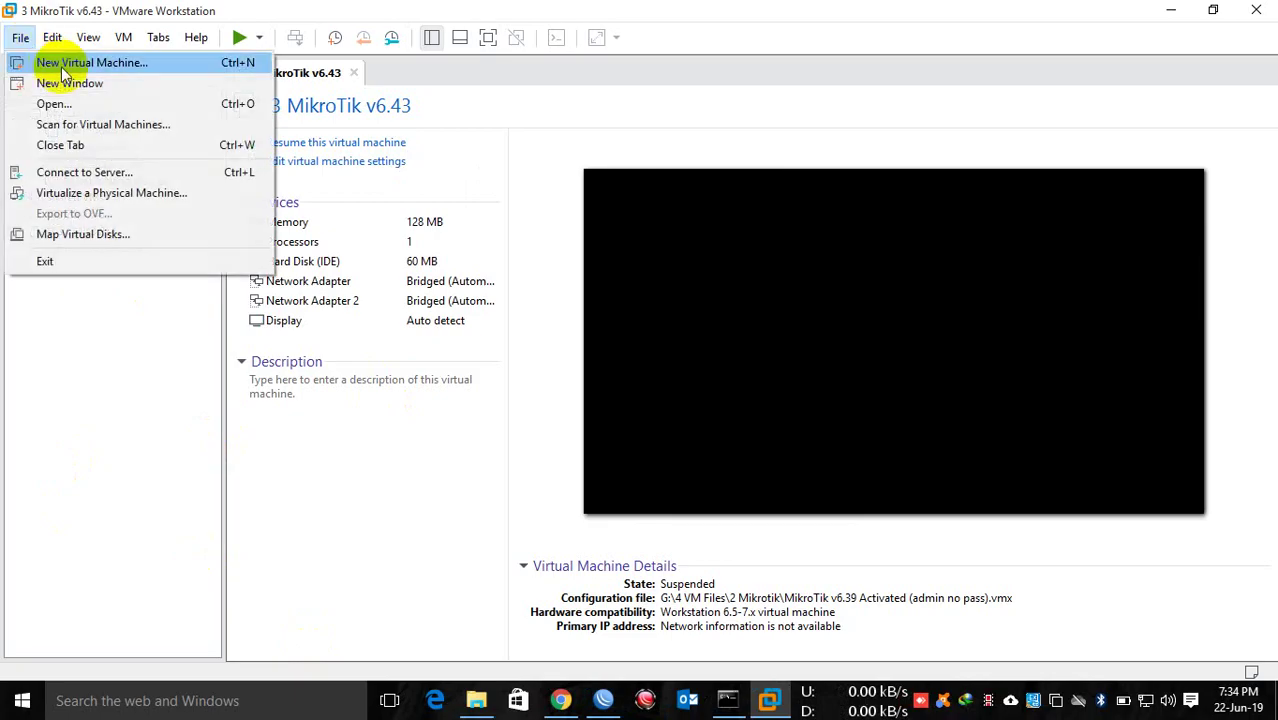
Step: Start a Custom new VM with Workstation 15.x compatibility, OS installed later, guest OS Other
key("Escape")
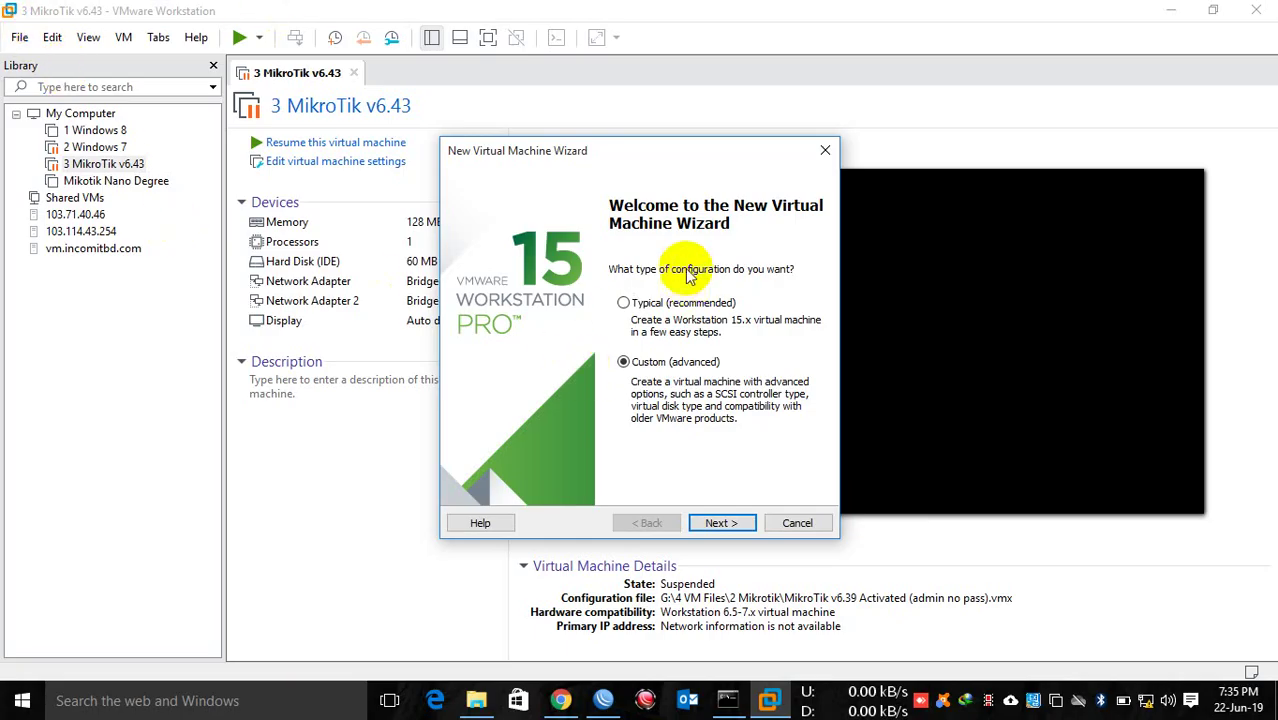
left_click(721, 523)
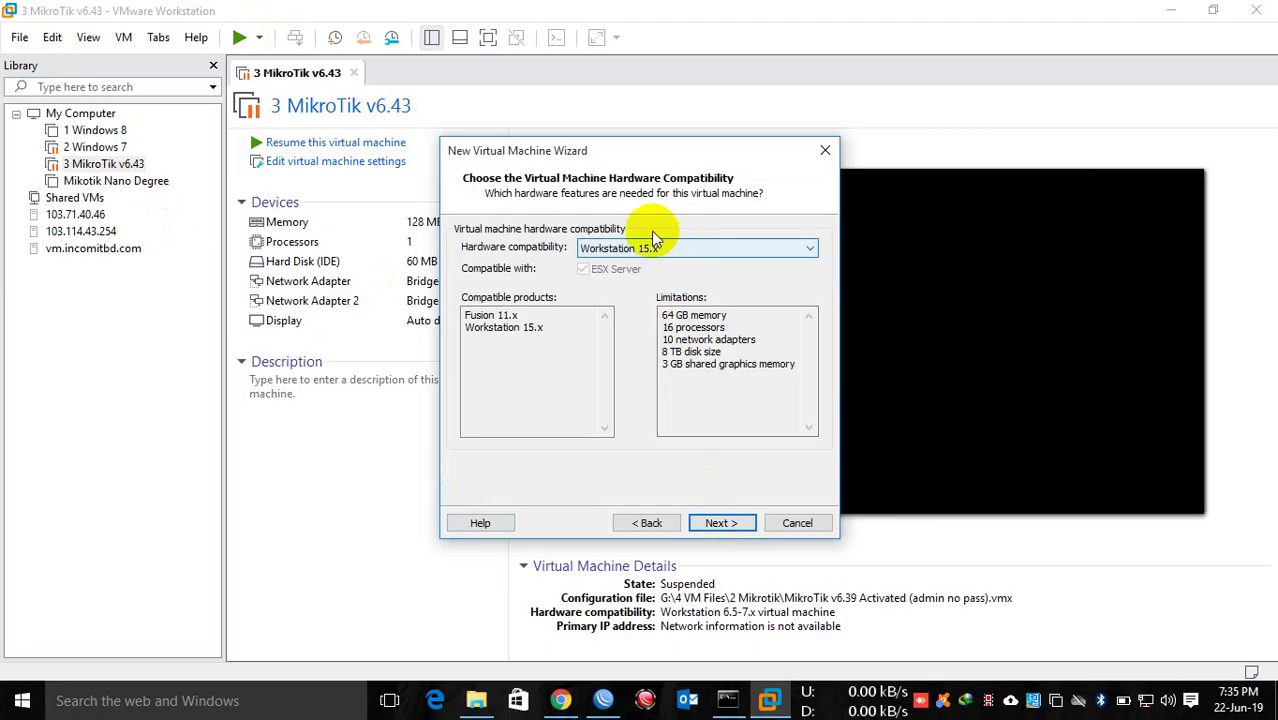
left_click(717, 524)
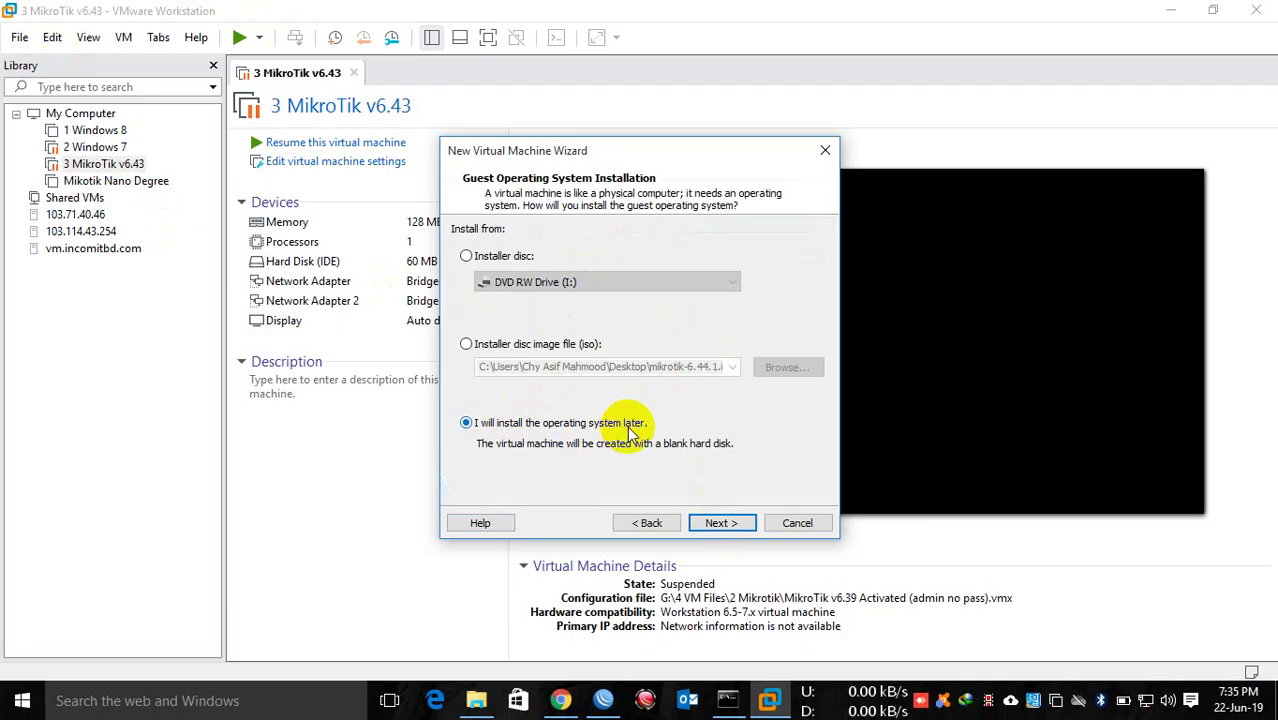
left_click(734, 525)
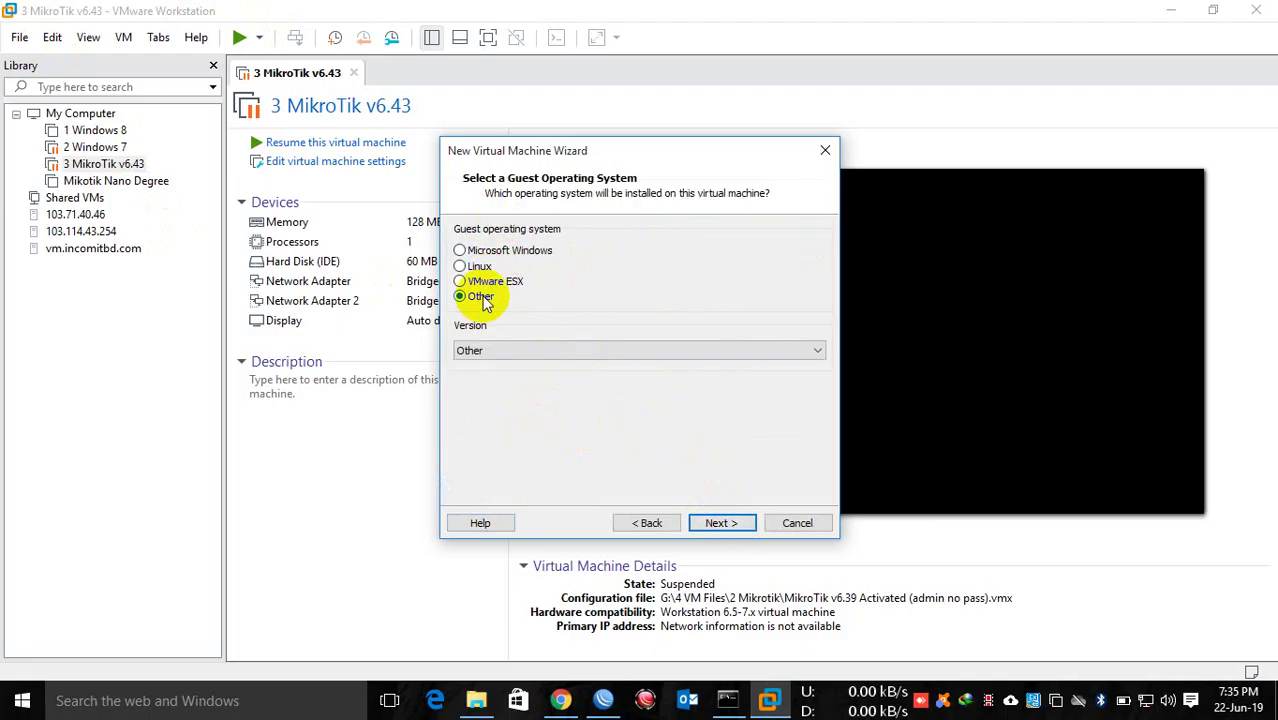
left_click(500, 351)
left_click(502, 351)
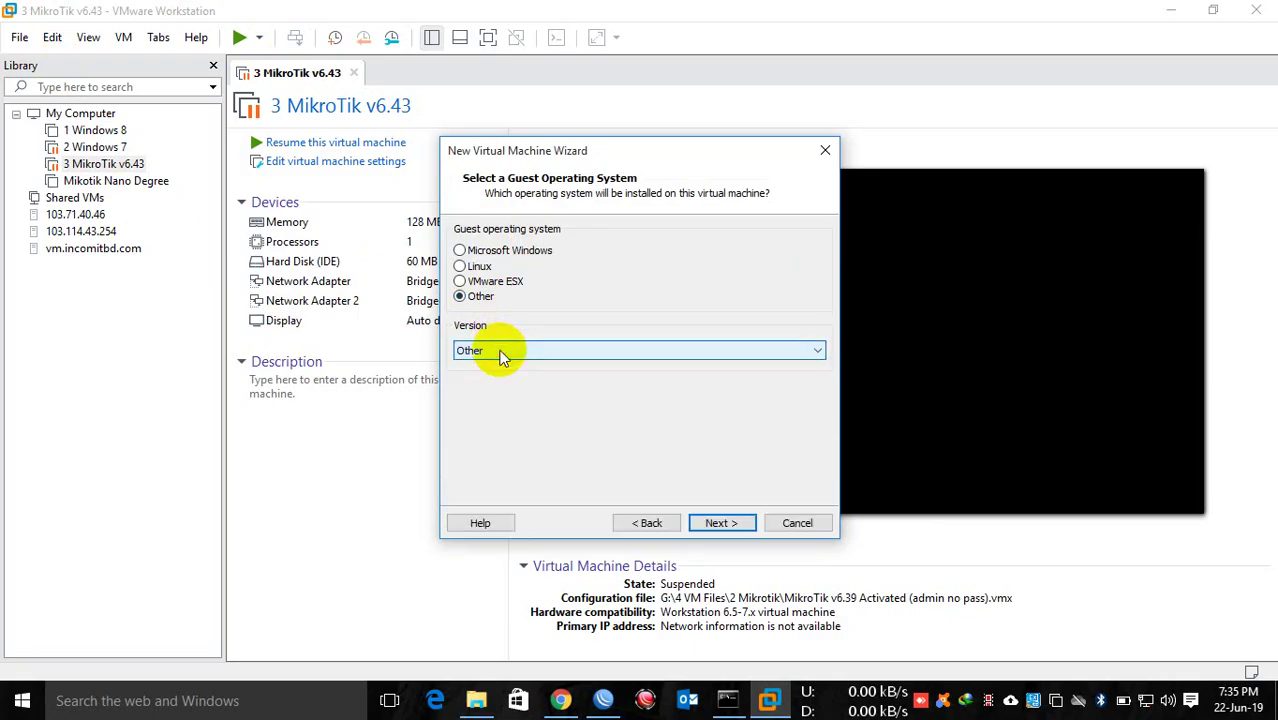
Step: Name the virtual machine Mikrotik-68 and keep the default processor settings
left_click(718, 527)
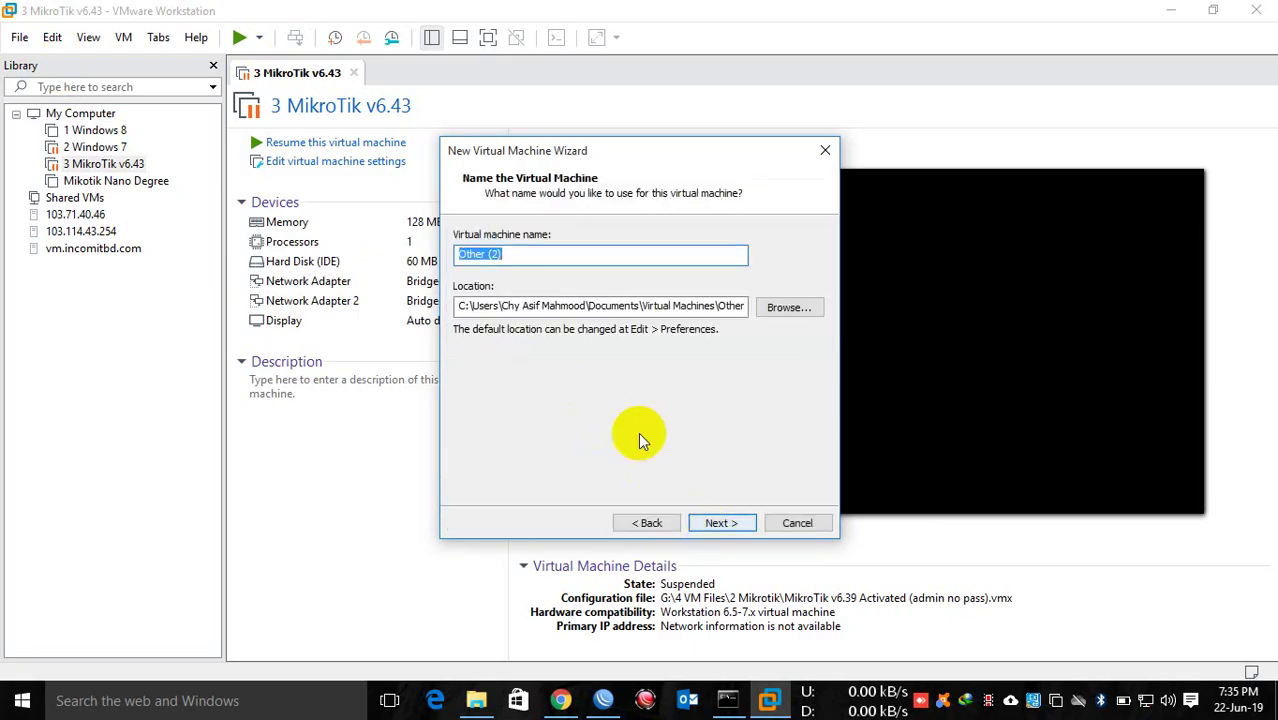
type("Mi")
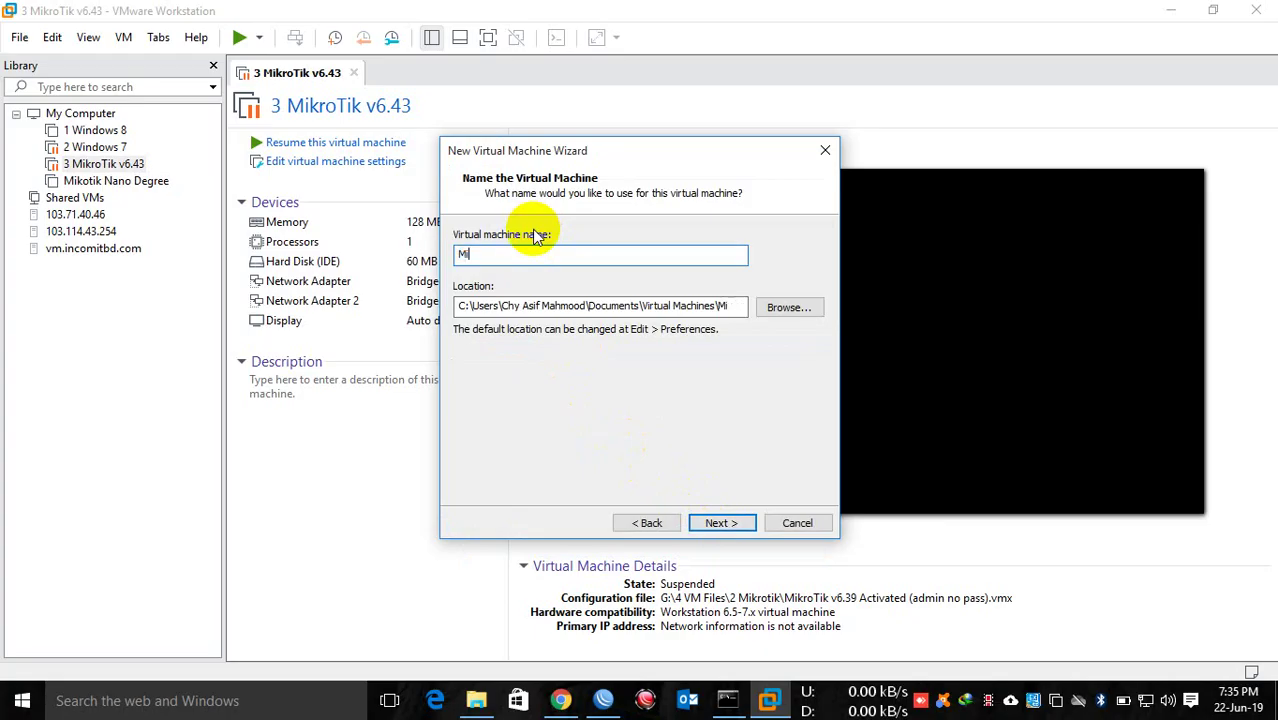
type("krotik-68")
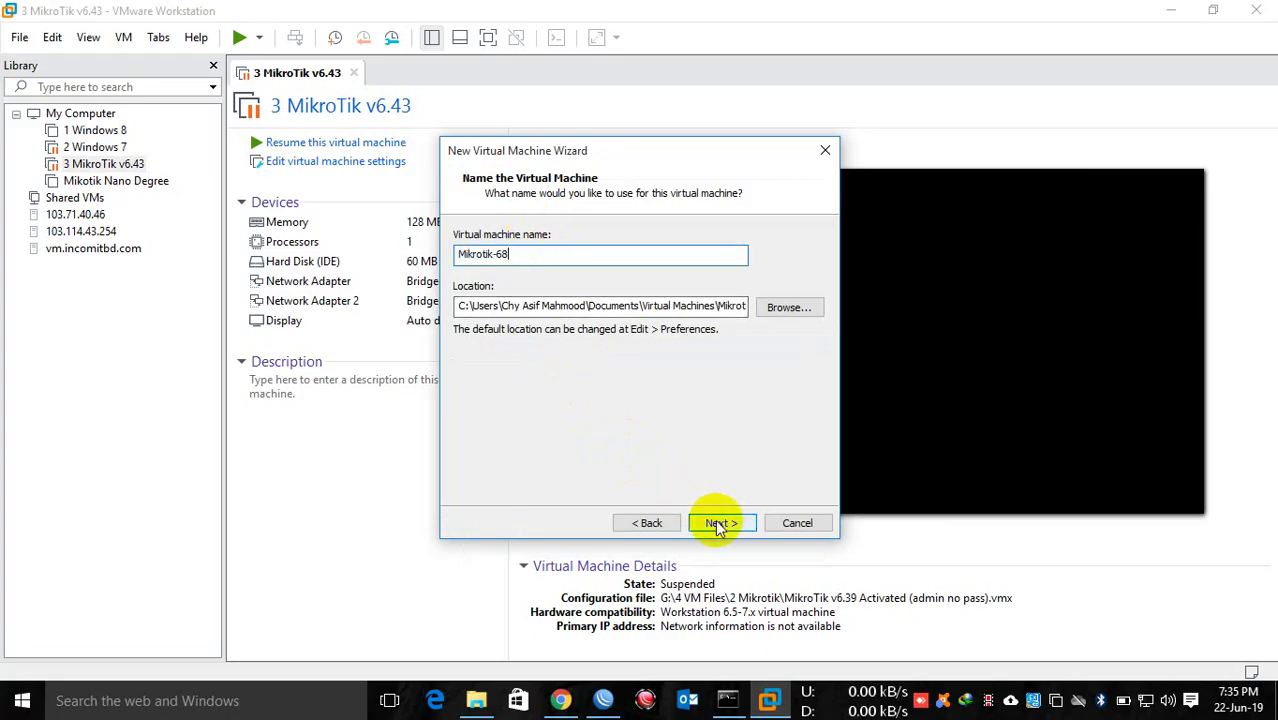
left_click(720, 524)
left_click(718, 522)
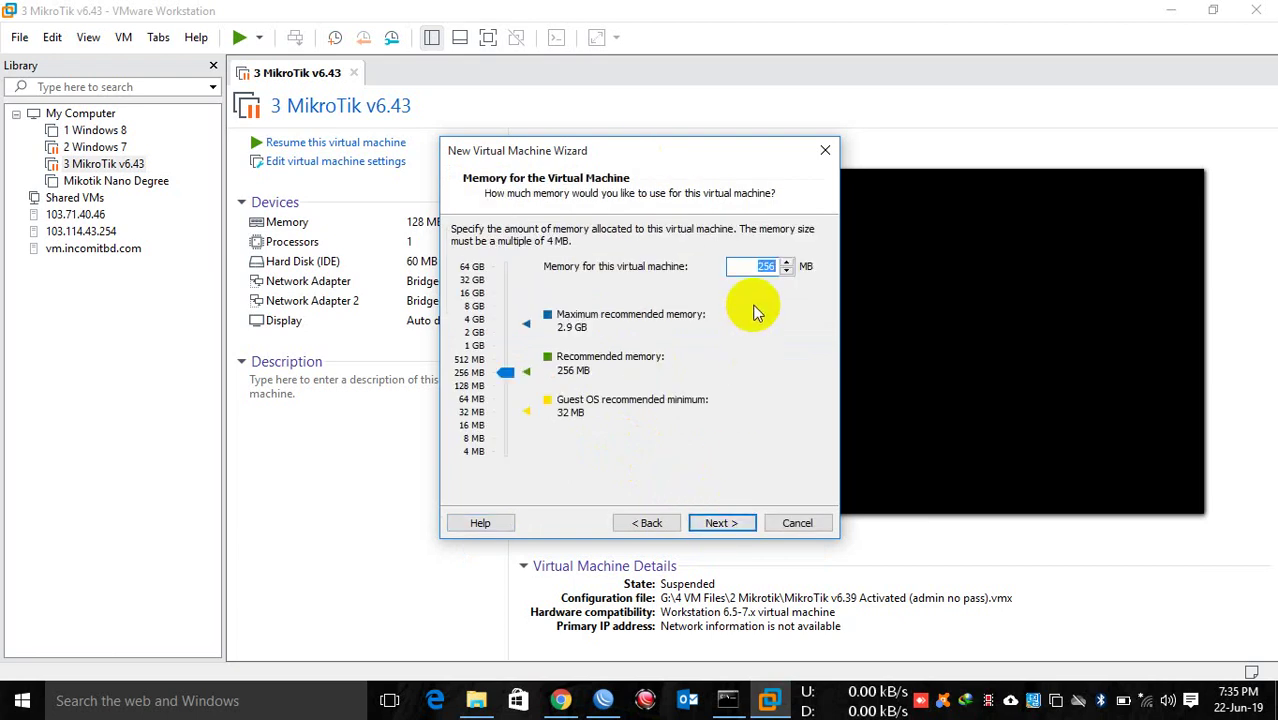
Step: Keep 256 MB memory and switch the VM's network type to bridged
left_click(722, 522)
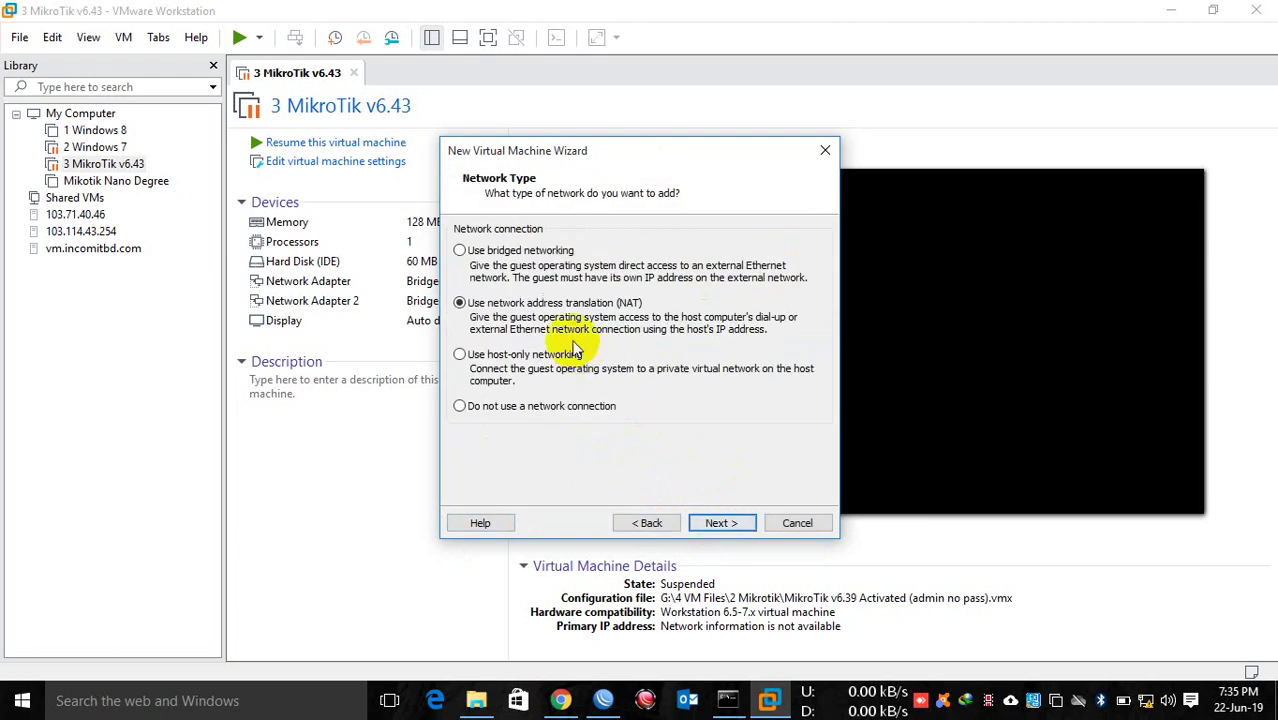
left_click(490, 254)
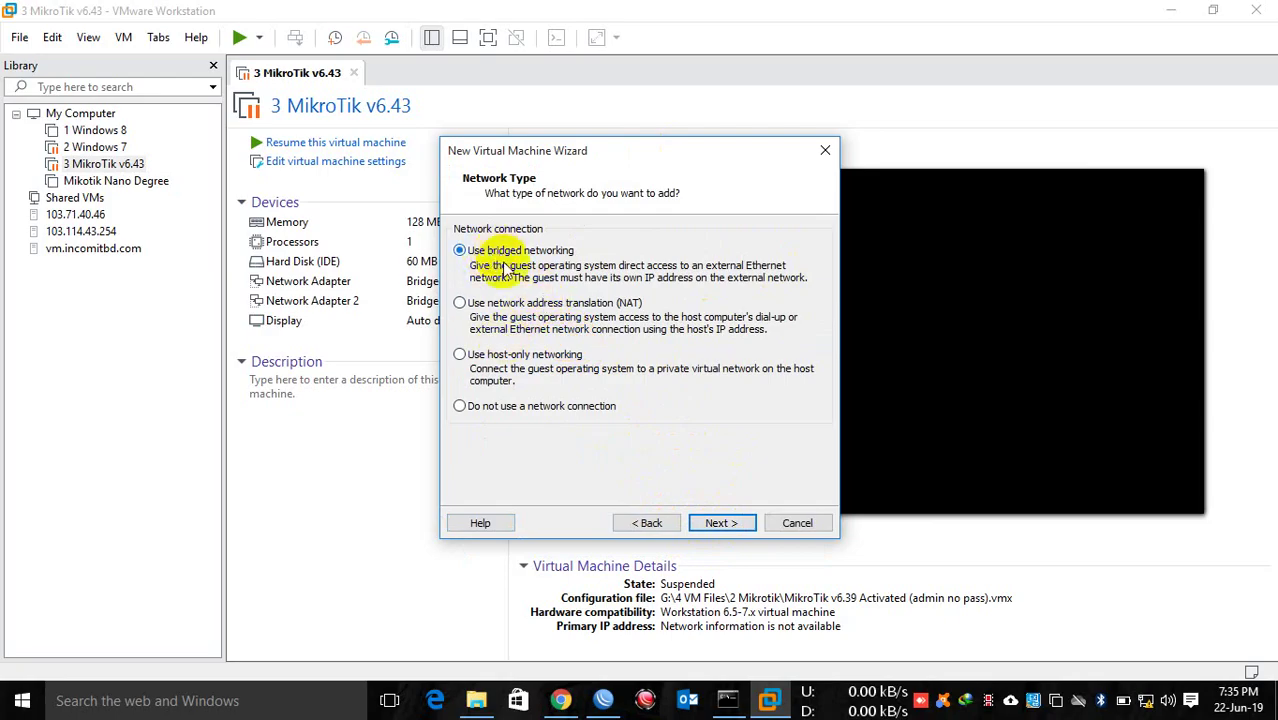
left_click(722, 523)
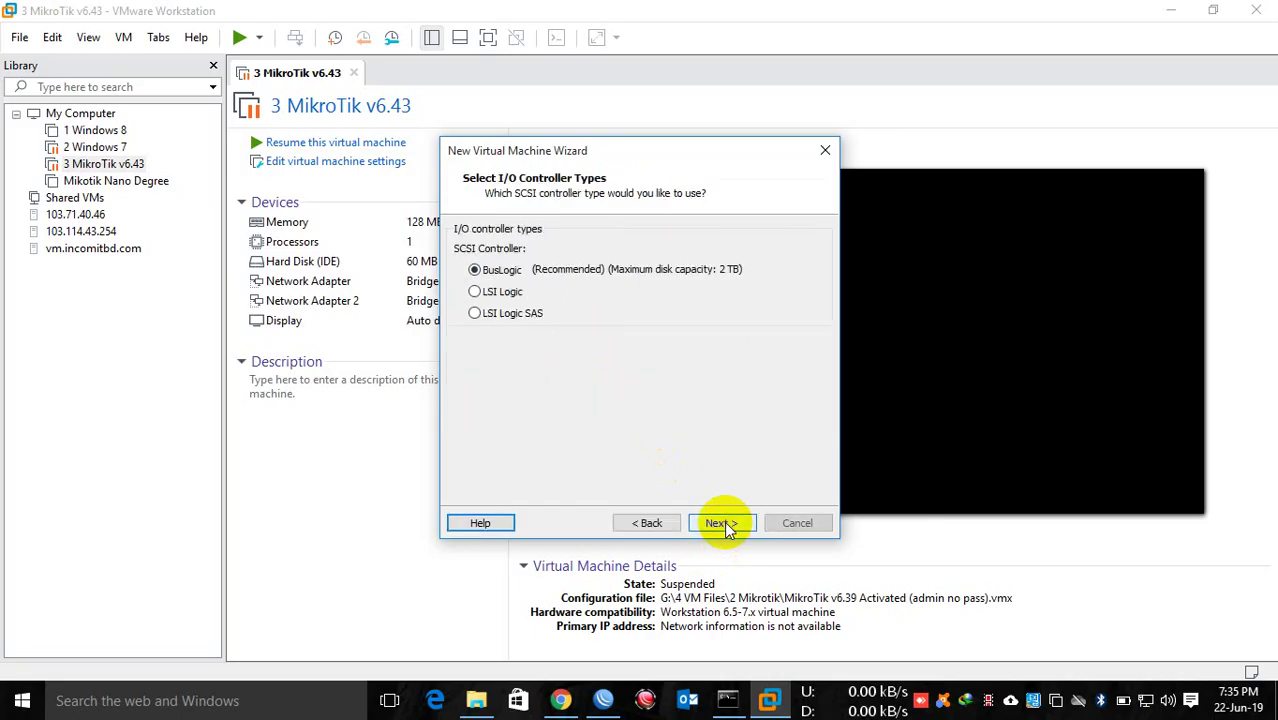
Step: Accept BusLogic and IDE, create a new 4.0 GB virtual disk, and finish the wizard
left_click(724, 523)
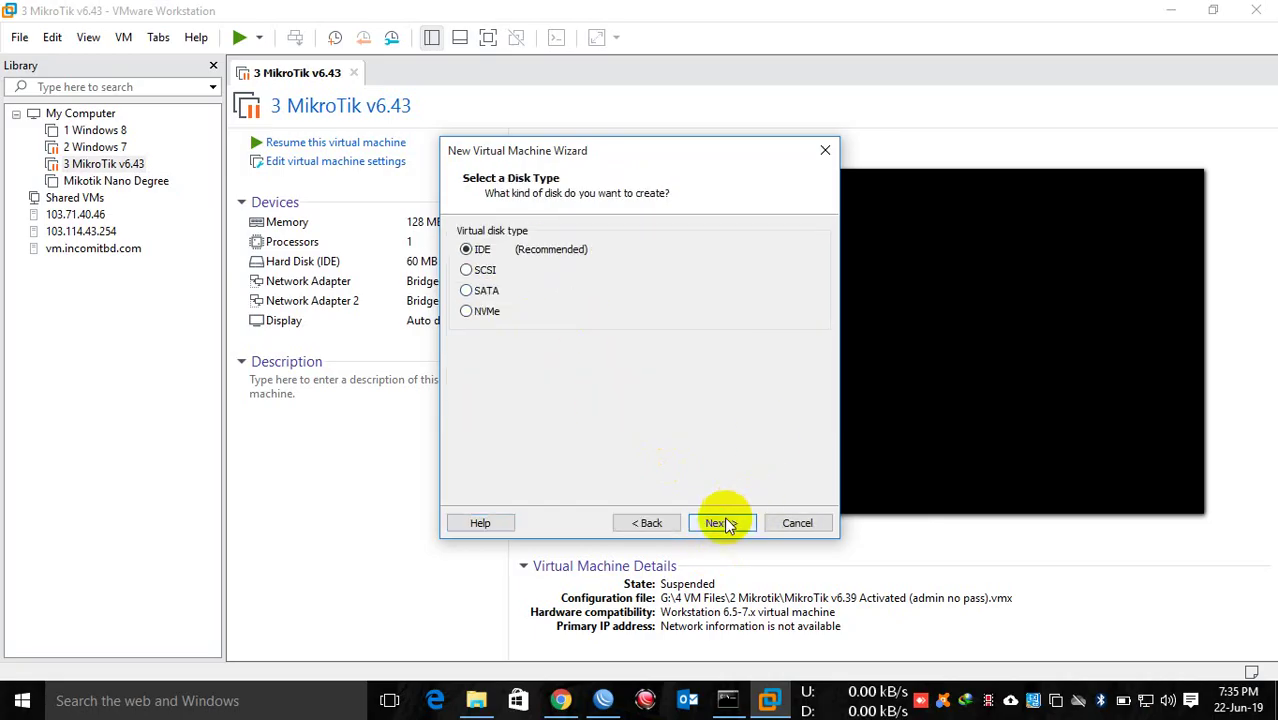
left_click(722, 523)
left_click(722, 523)
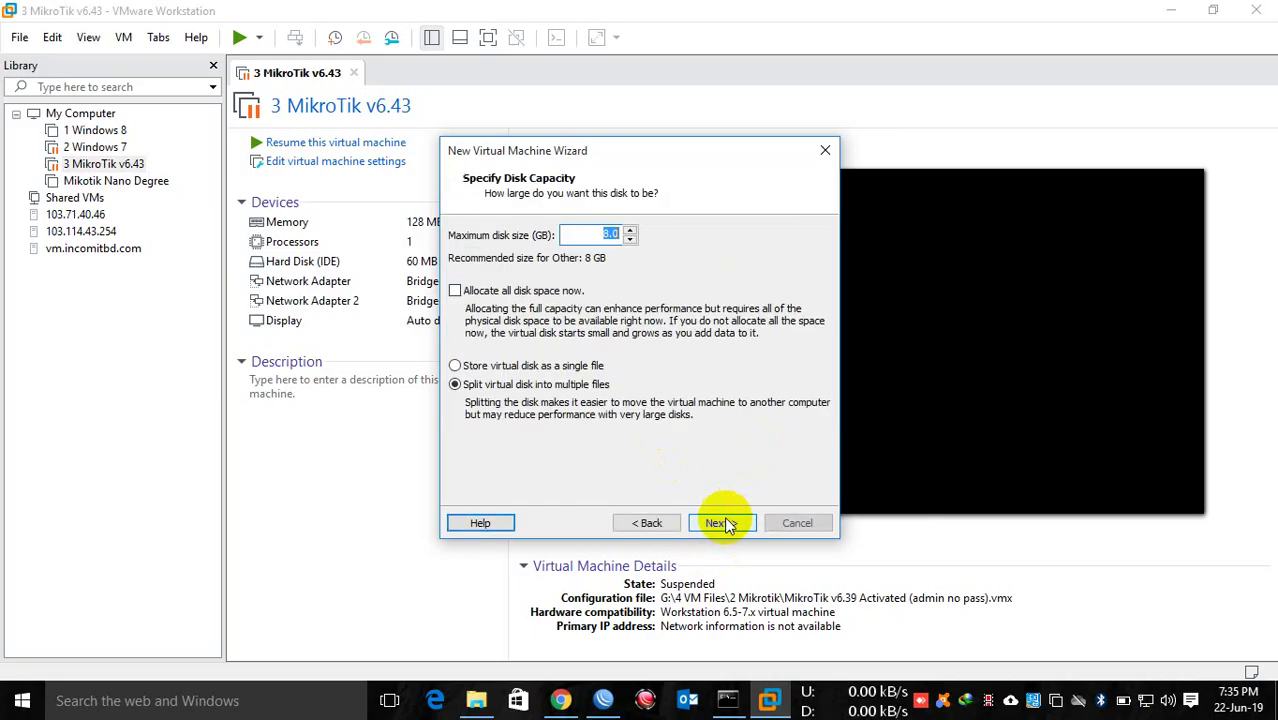
type("4.0")
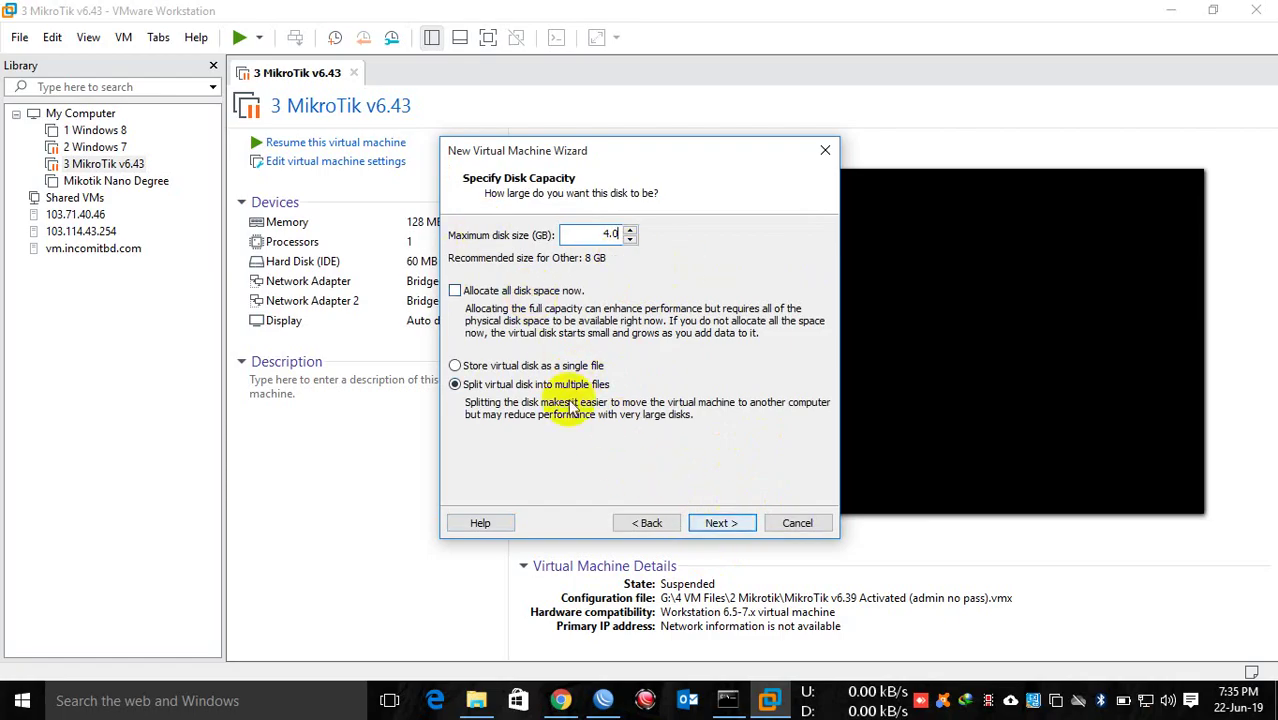
left_click(718, 522)
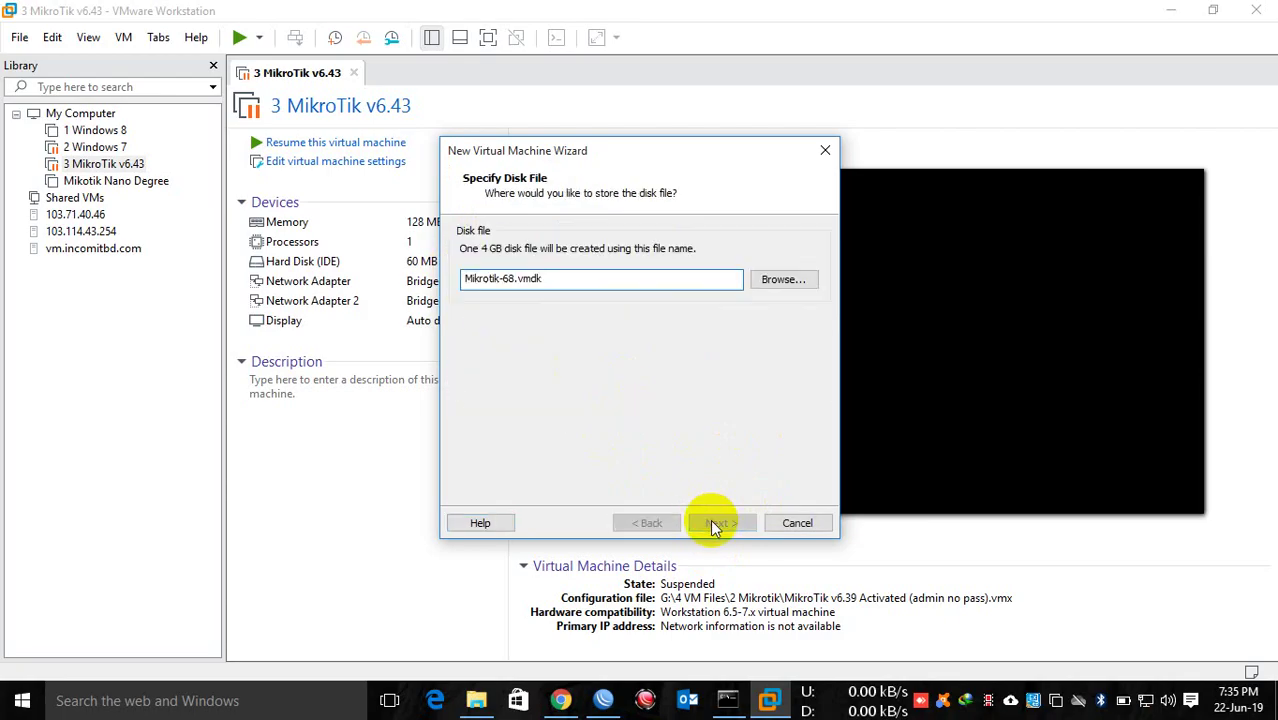
left_click(716, 524)
left_click(714, 524)
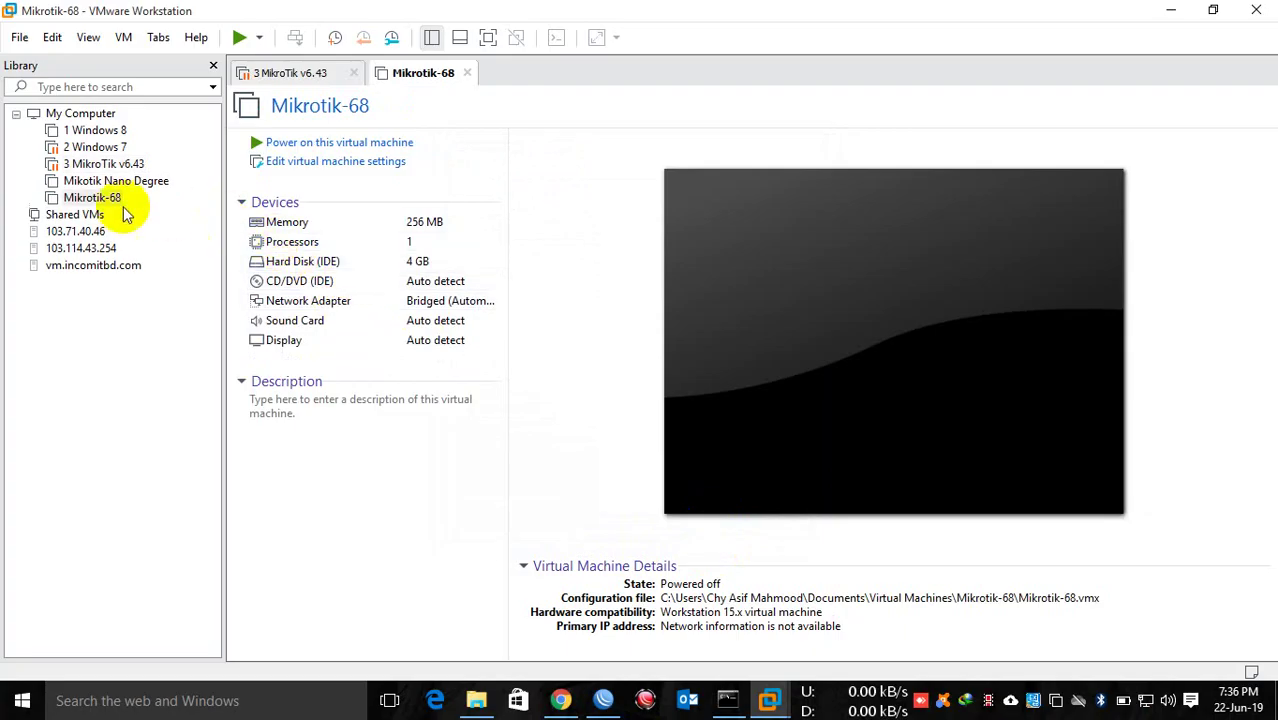
left_click(92, 198)
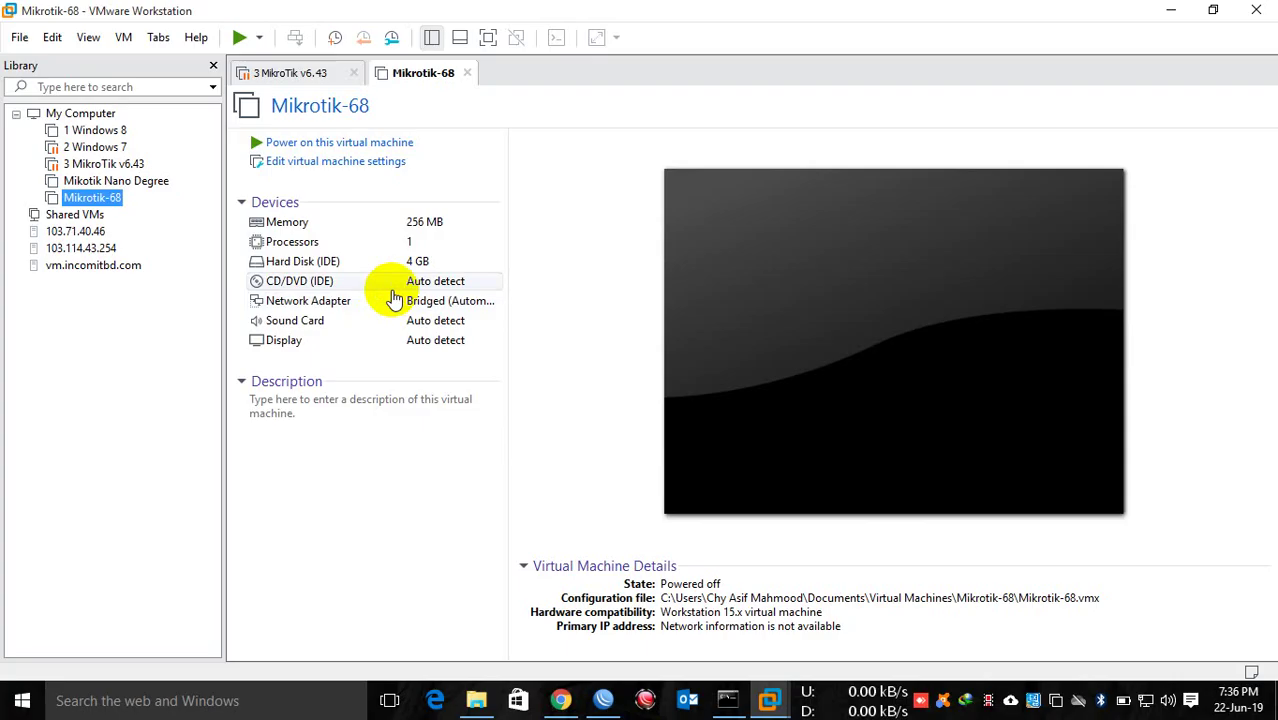
left_click(318, 282)
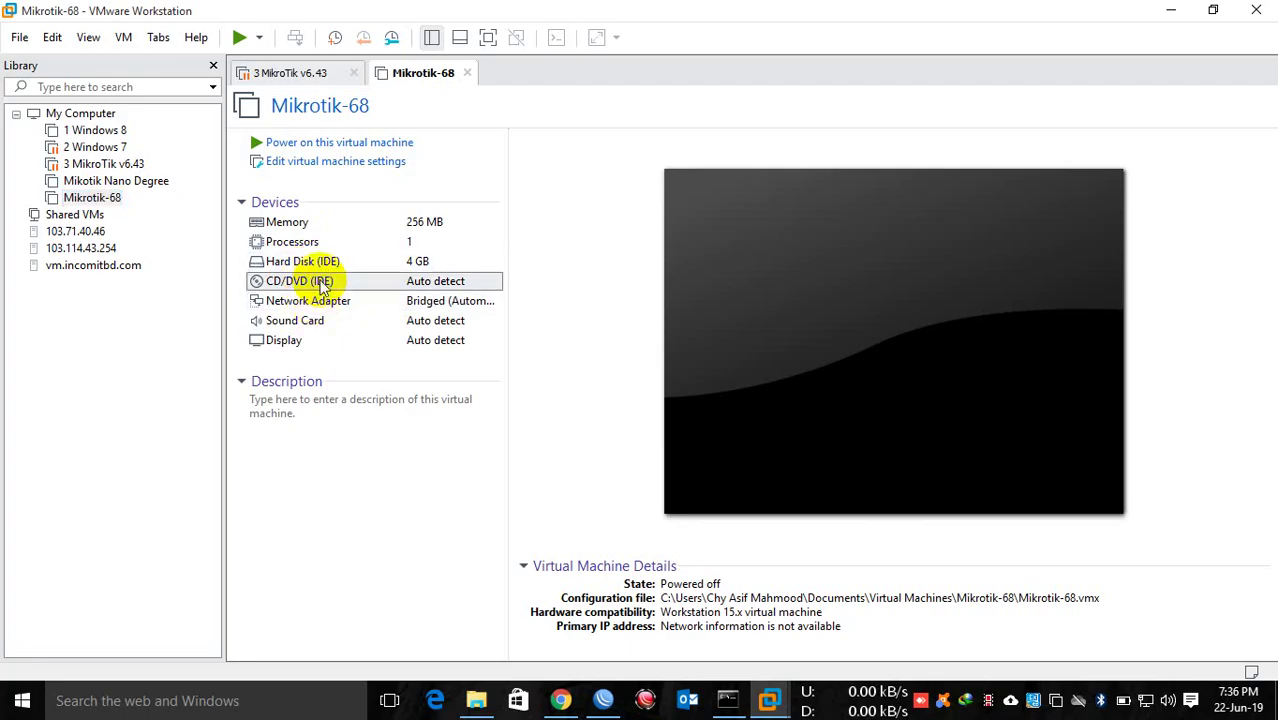
Step: Set the CD/DVD (IDE) drive to the ISO image Desktop\mikrotik-6.44.3.iso and save the setting
double_click(320, 282)
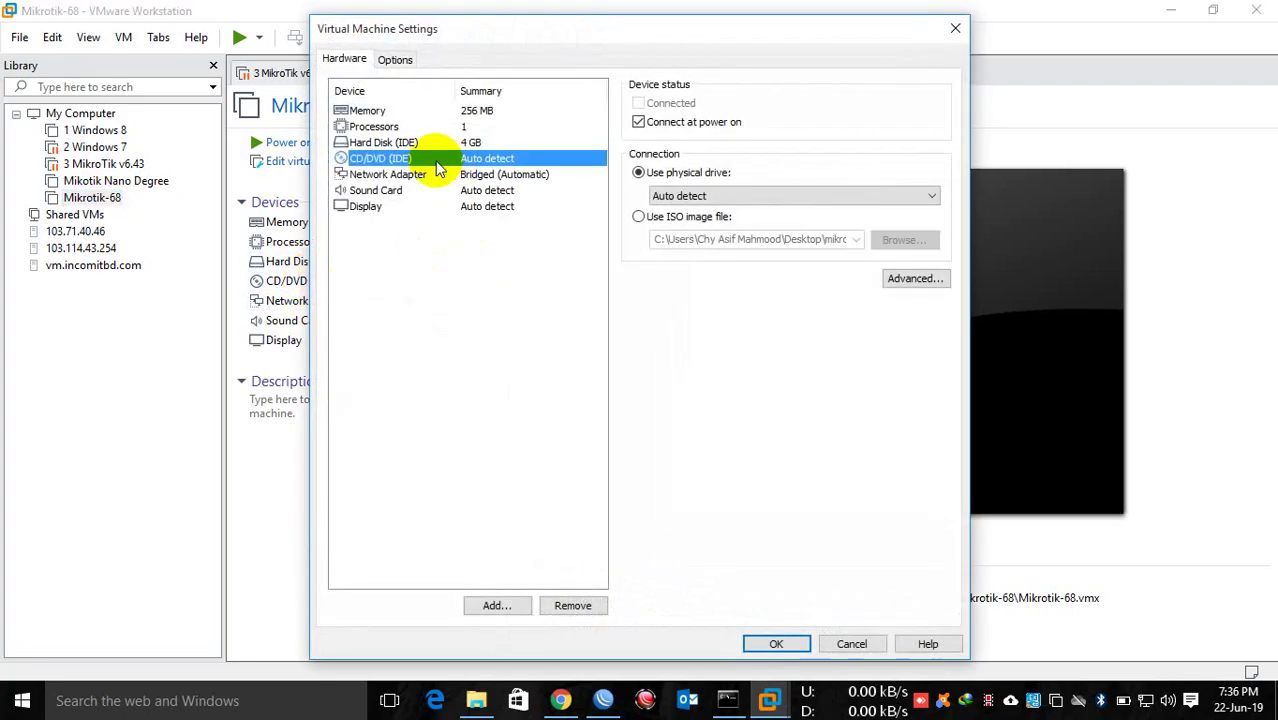
left_click(688, 216)
left_click(893, 239)
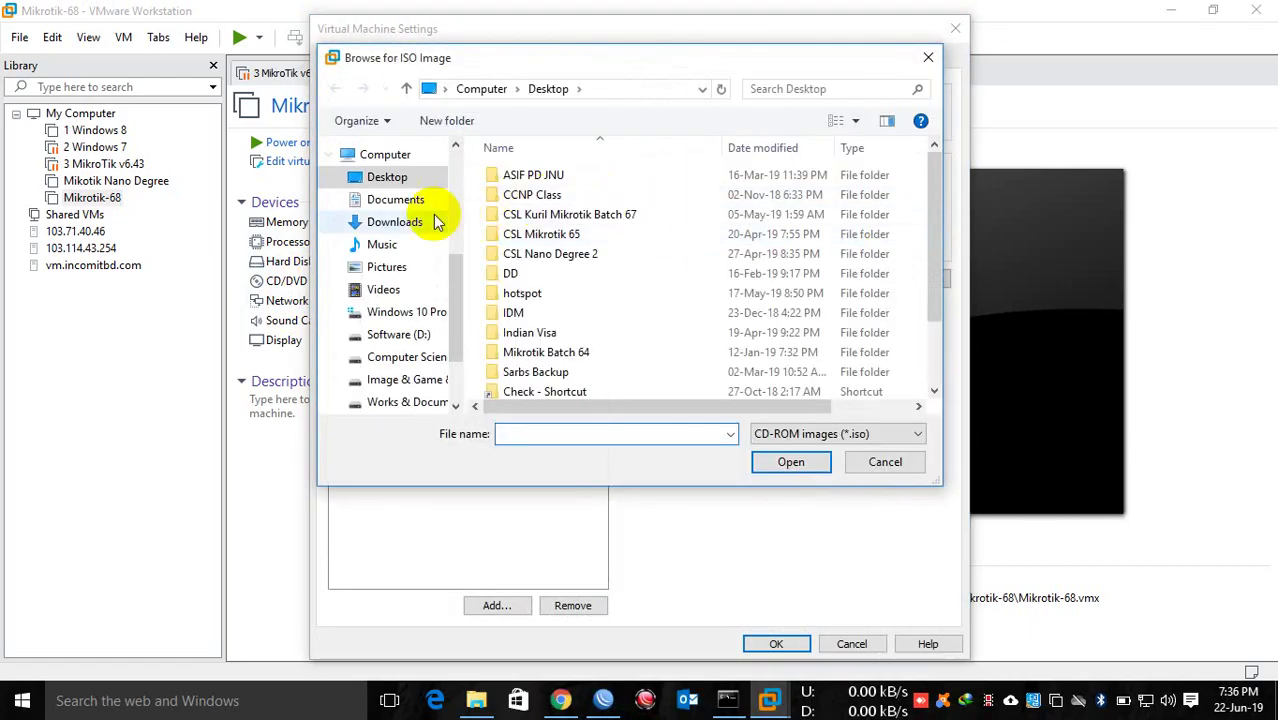
left_click(392, 188)
scroll(563, 255, "down", 2)
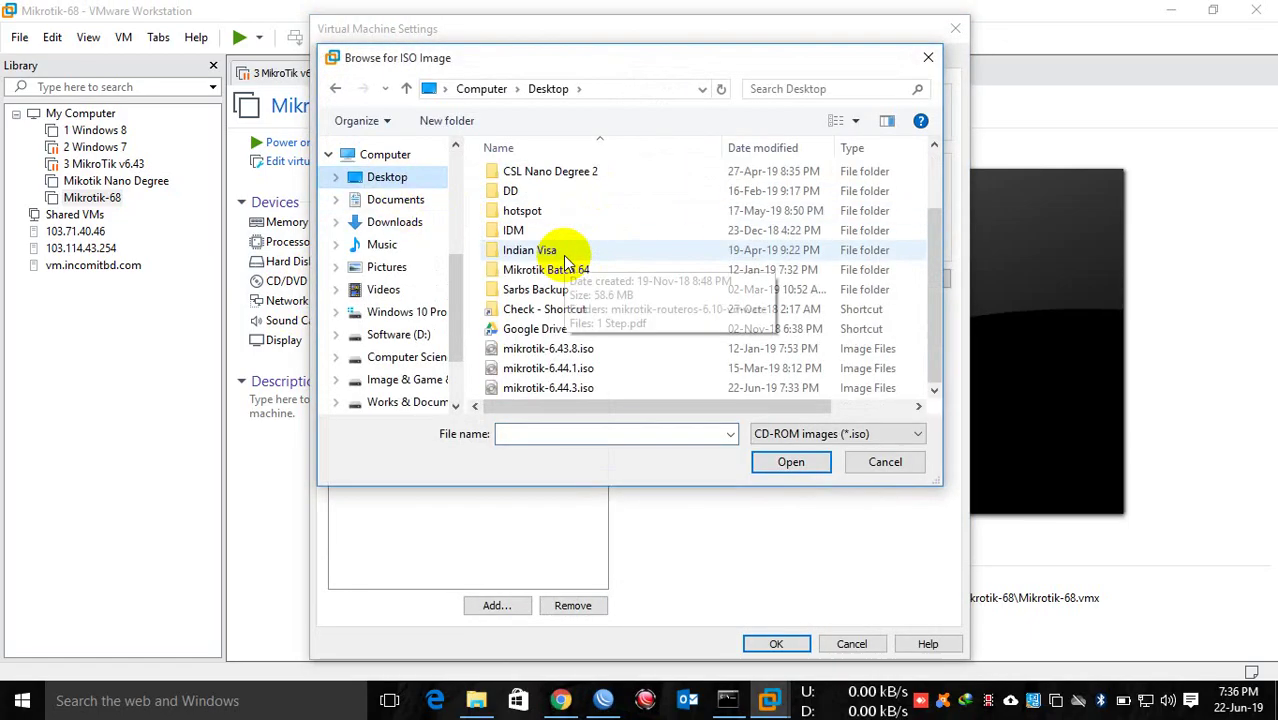
left_click(571, 390)
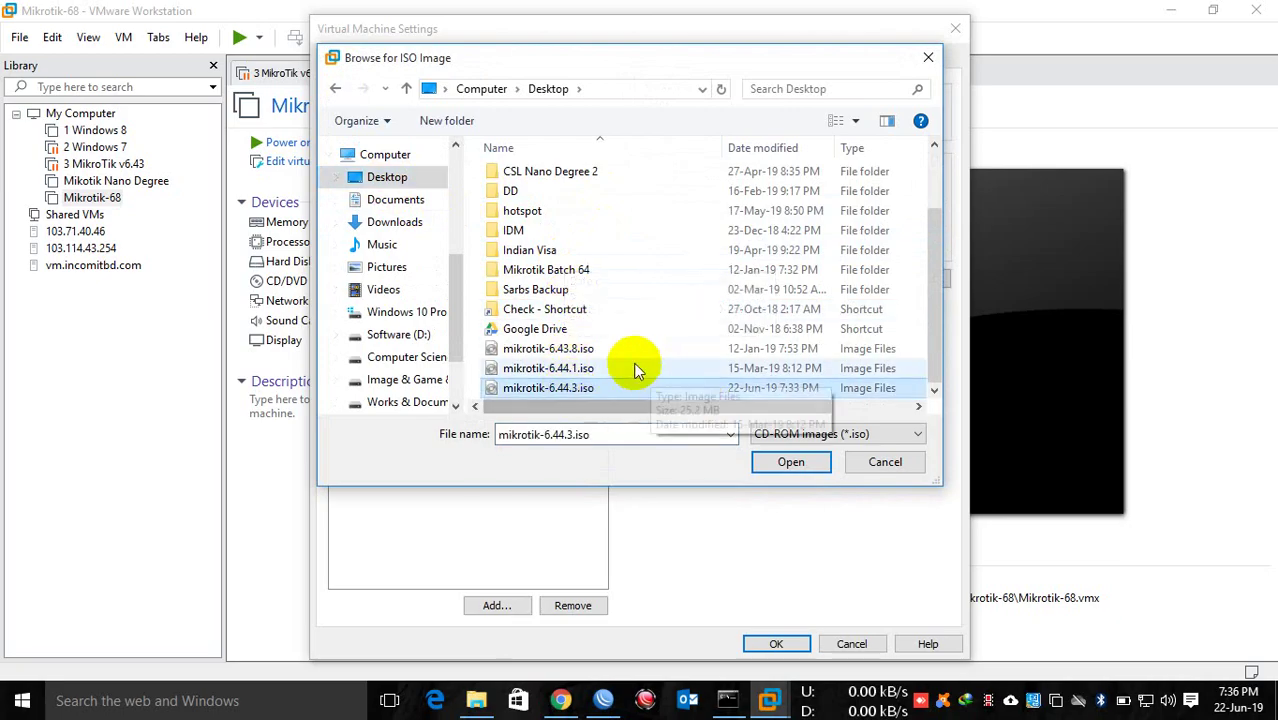
left_click(607, 355)
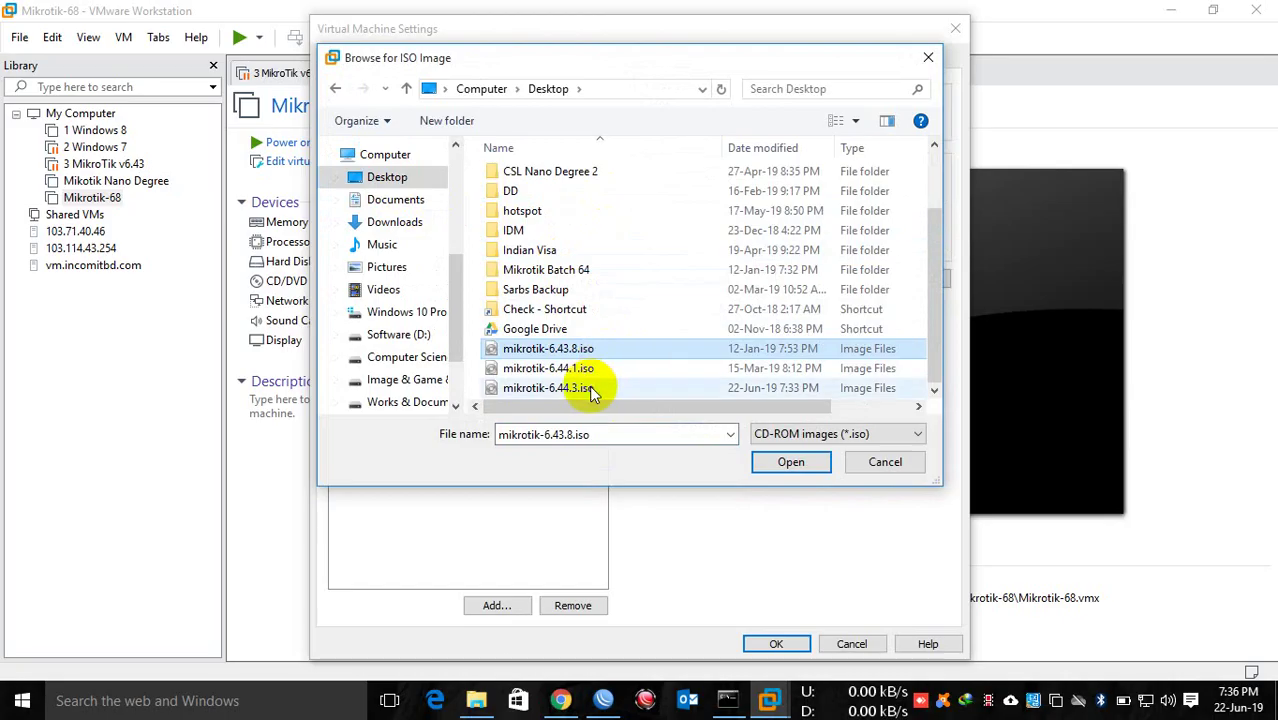
left_click(588, 390)
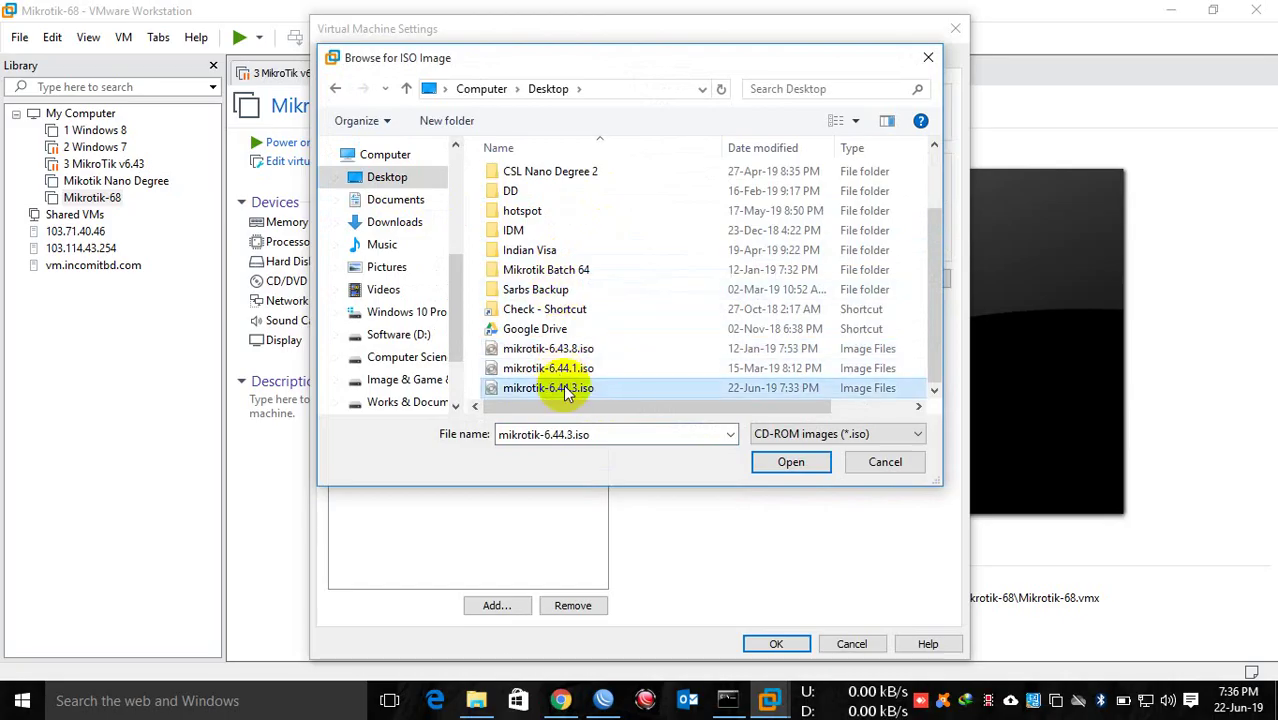
left_click(784, 462)
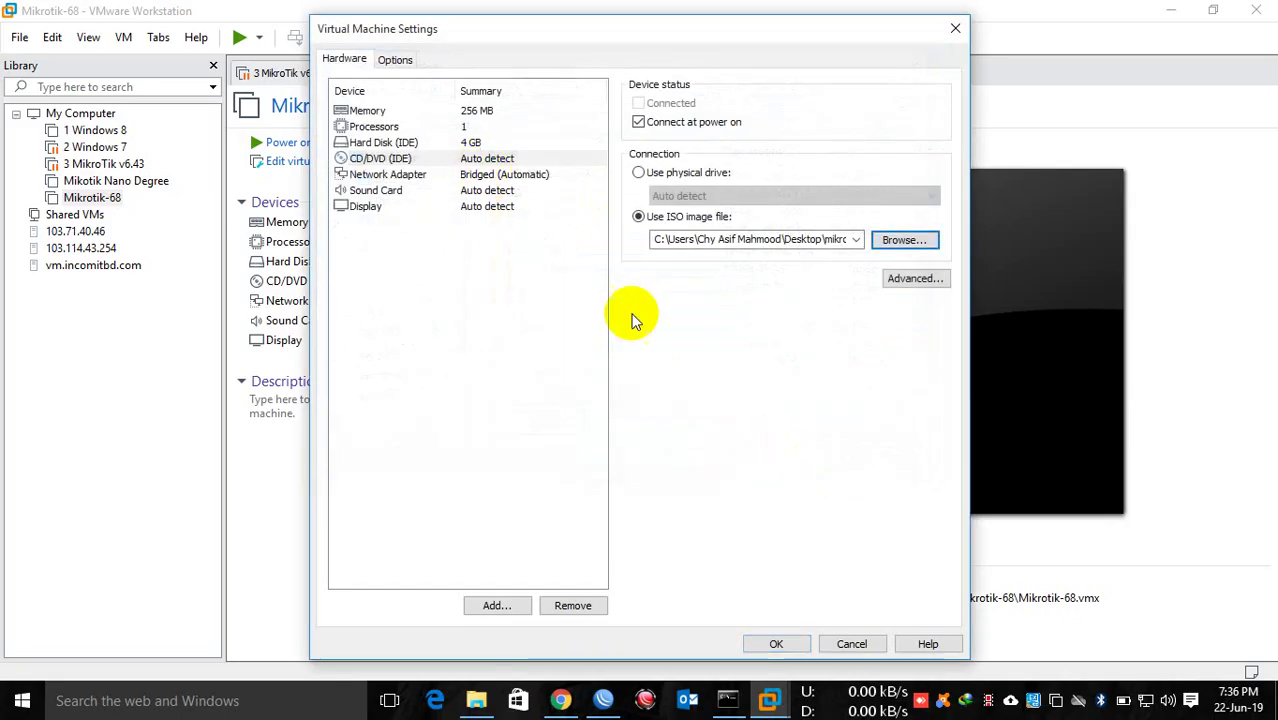
left_click(800, 645)
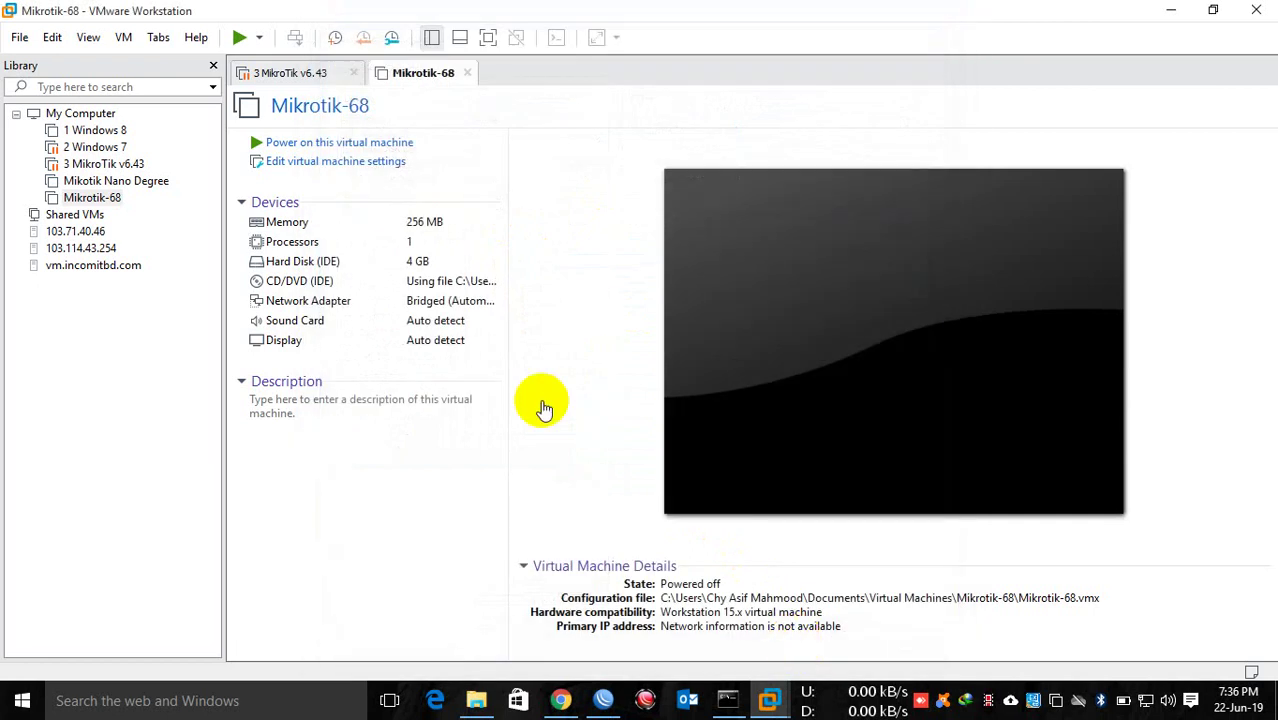
Step: Power on Mikrotik-68, leave full screen, dismiss the install hint bar and re-maximize VMware
left_click(367, 143)
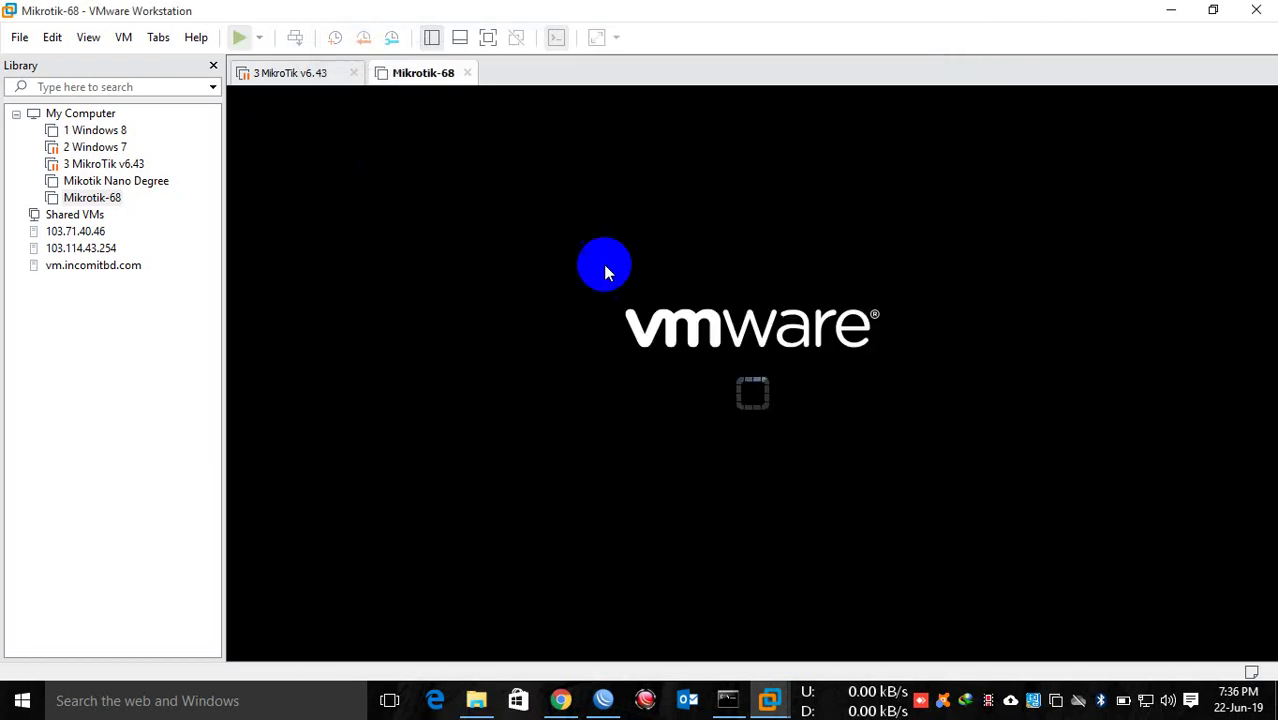
left_click(792, 387)
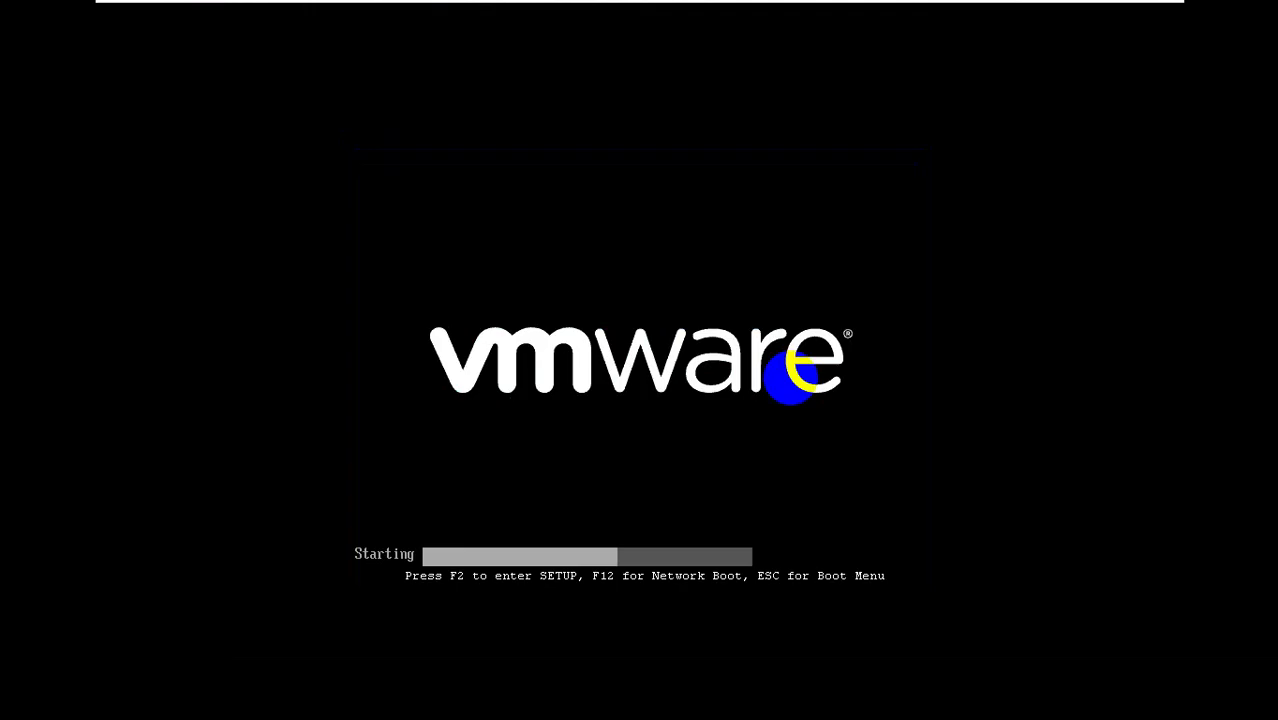
key("ctrl+alt+Return")
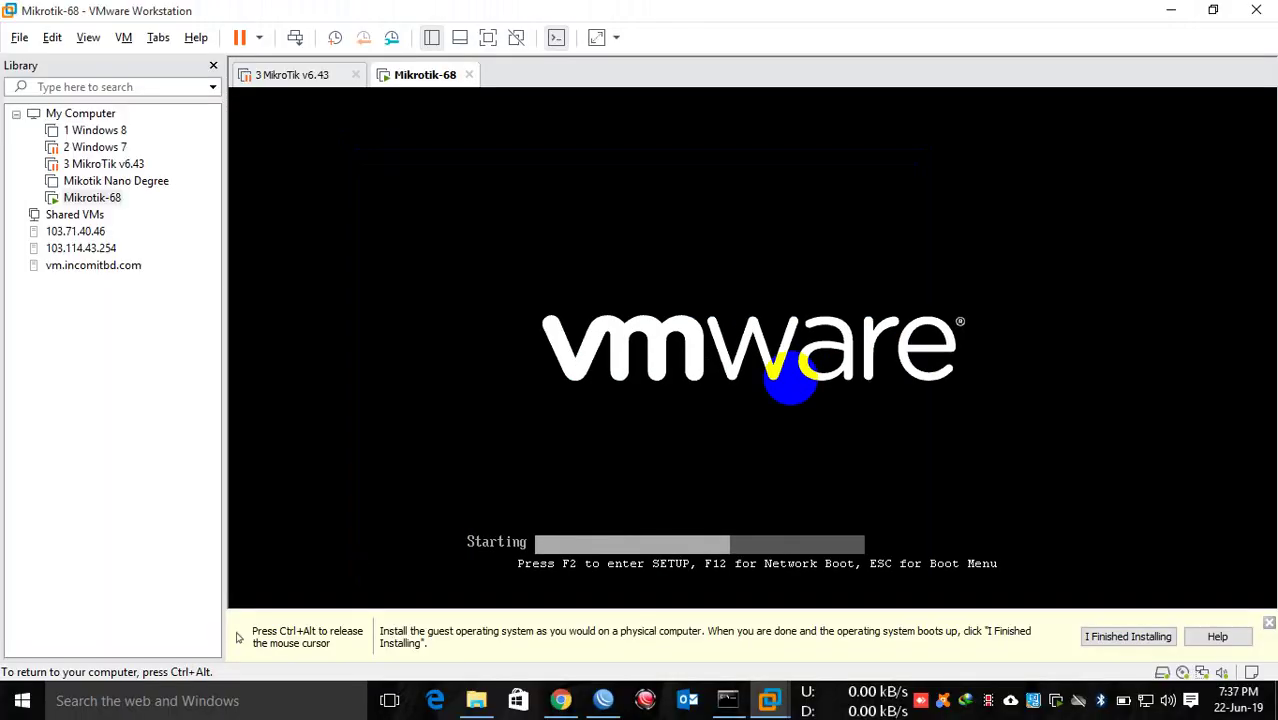
left_click(1131, 630)
left_click_drag(1036, 6, 719, 22)
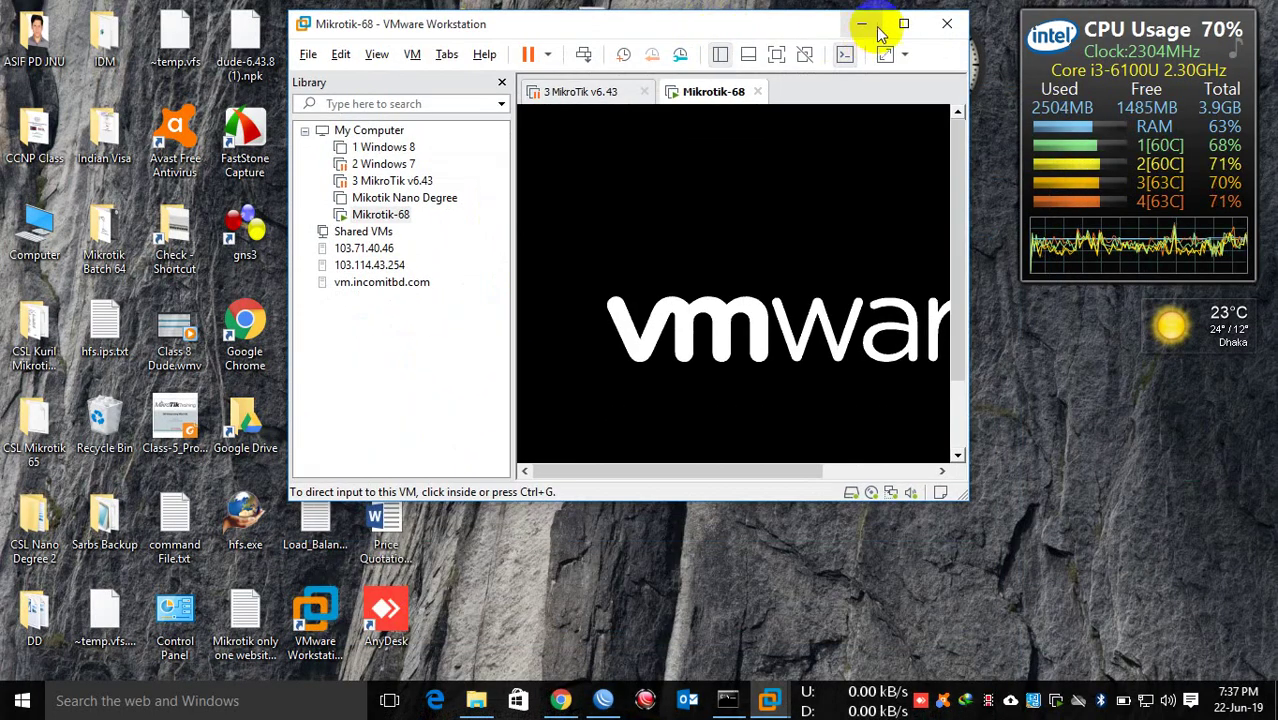
left_click(1129, 25)
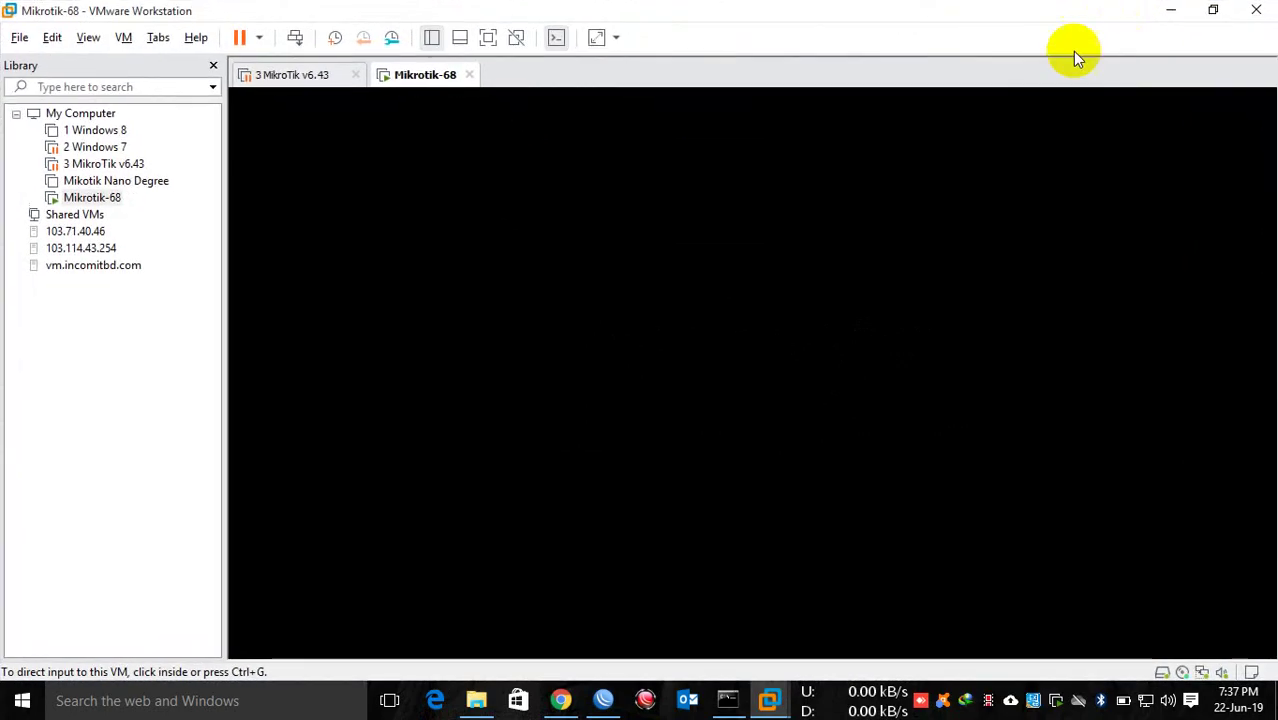
left_click(842, 241)
Step: Put the Mikrotik-68 console in full screen while it boots into the MikroTik package menu
key("ctrl+alt+Return")
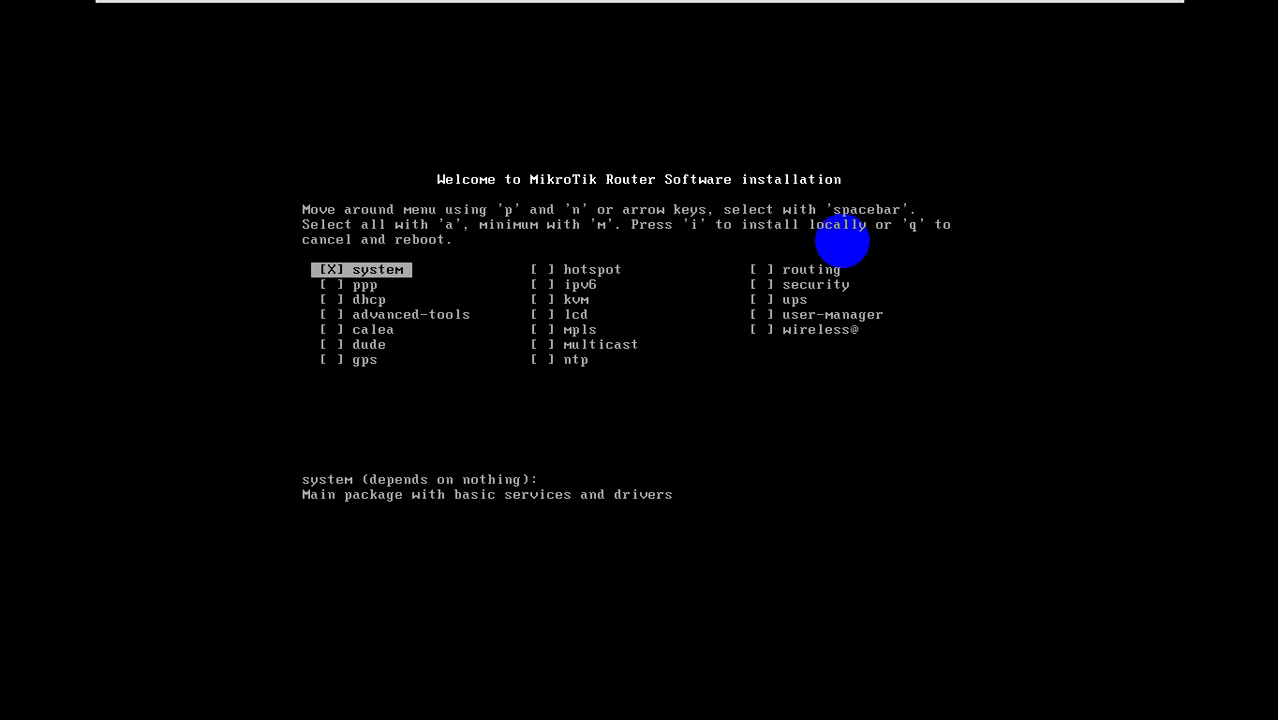
Step: Mark all packages, start the install, answer 'n' to keeping old configuration and 'y' to continue
key("a")
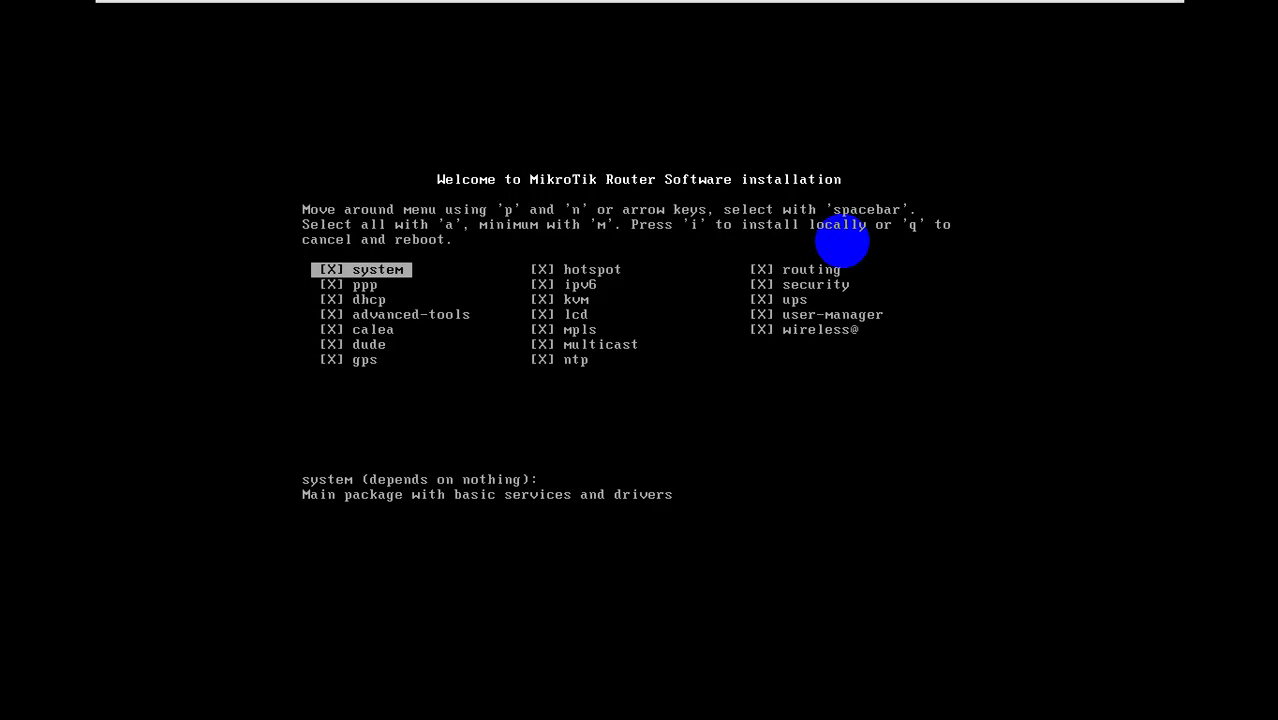
key("i")
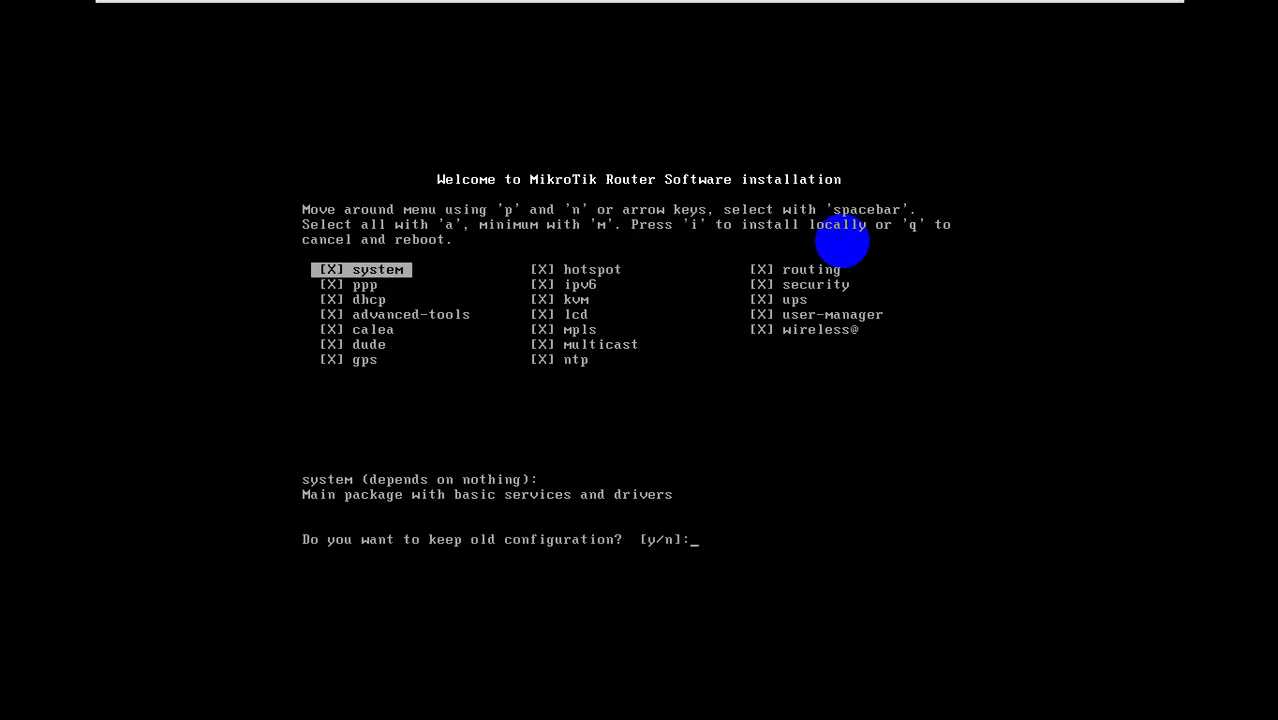
type("n]:")
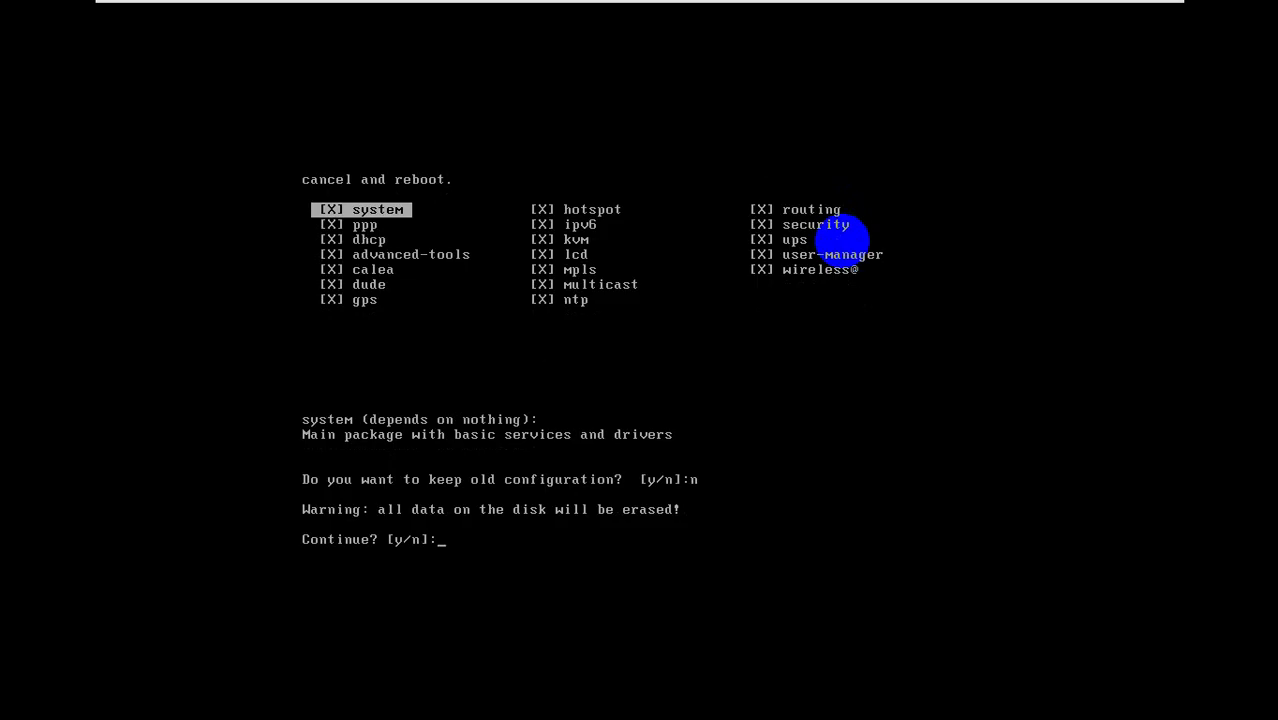
type("y")
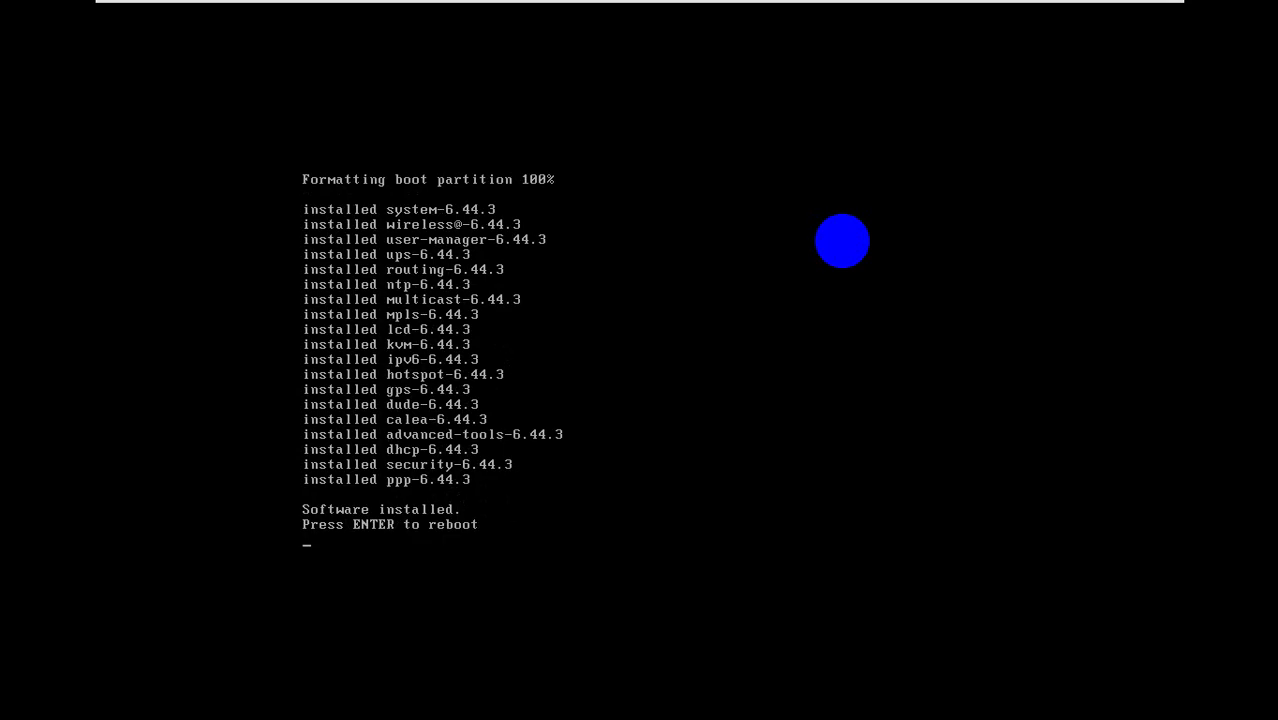
Step: Reboot the VM after installation, then return from full screen to the normal window
key("Return")
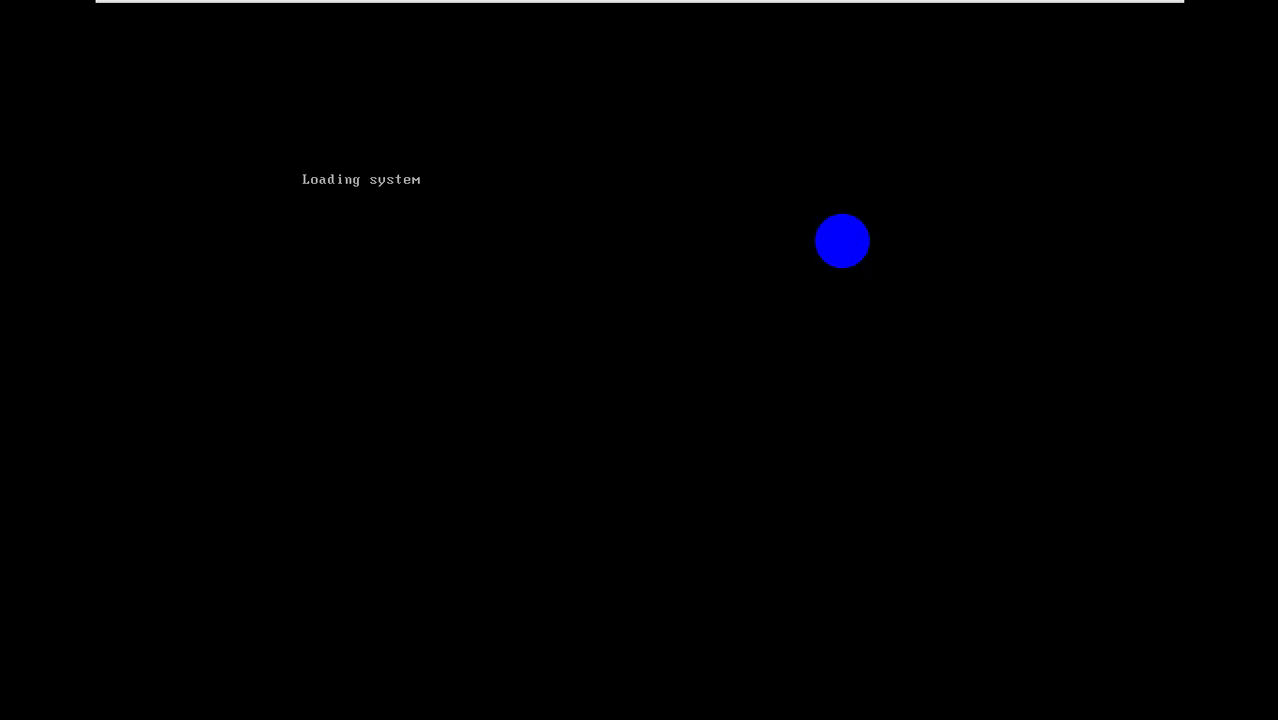
key("ctrl+alt+Return")
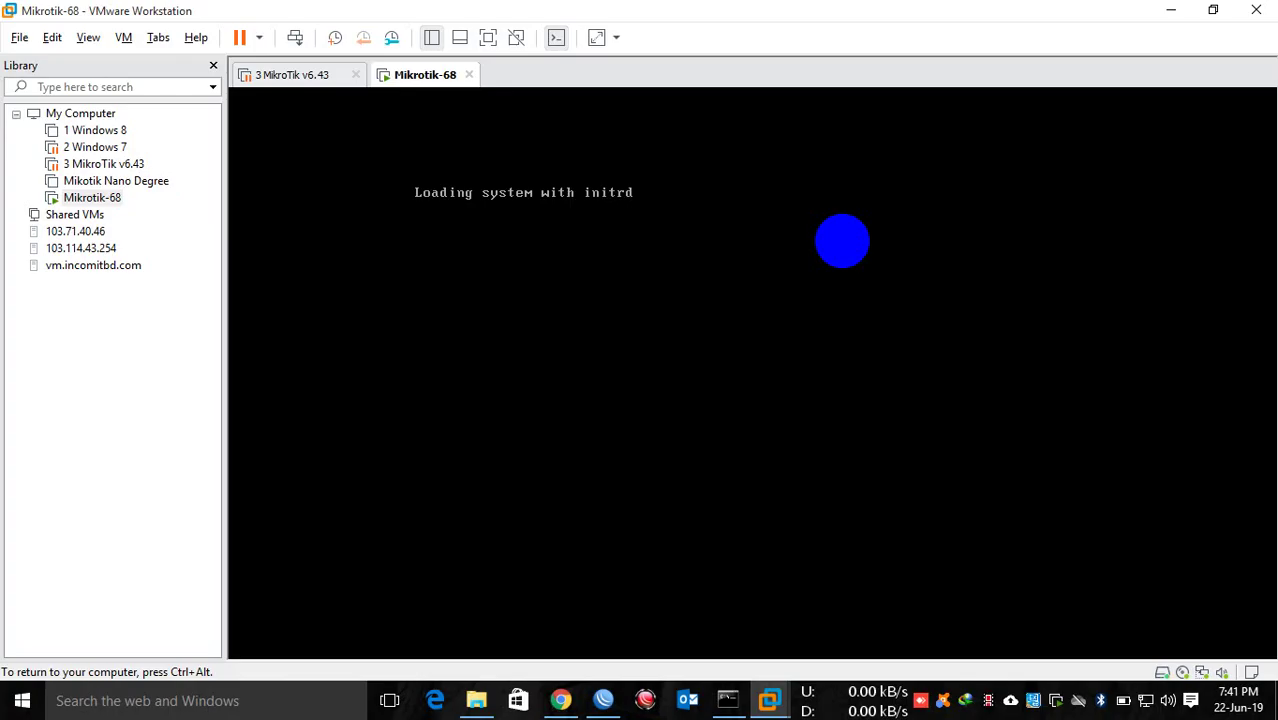
key("ctrl+alt")
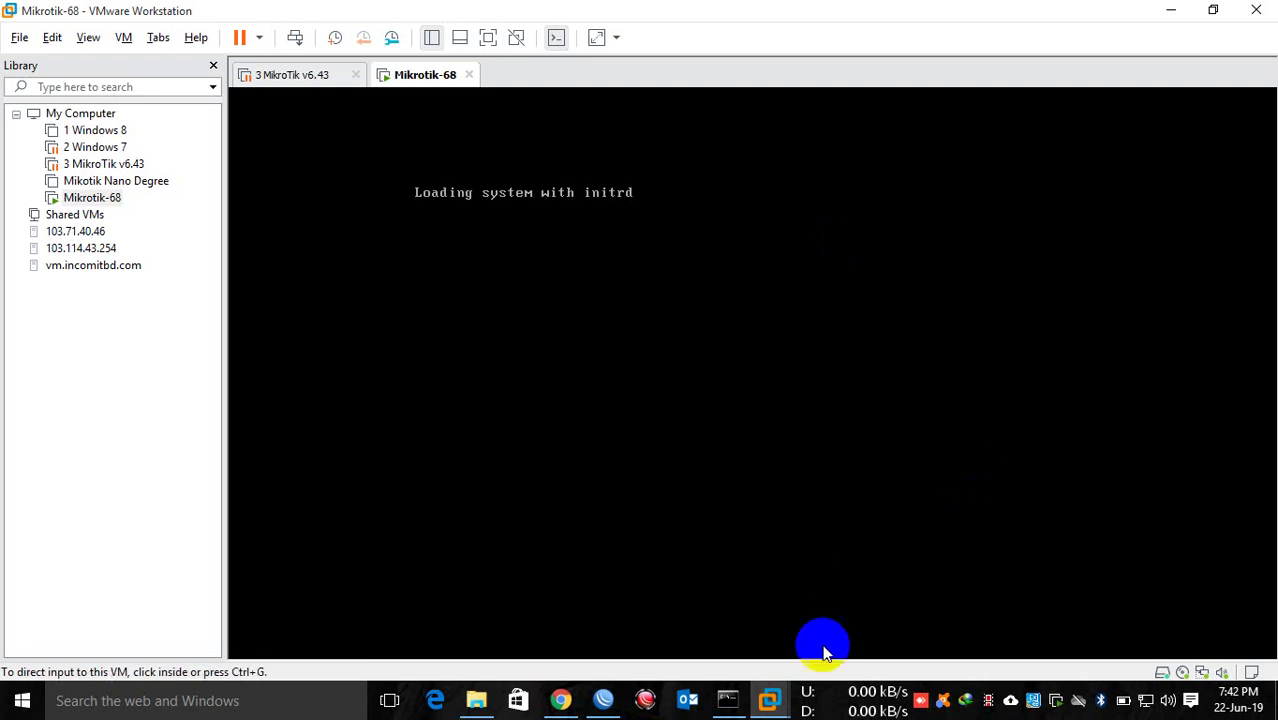
left_click(727, 700)
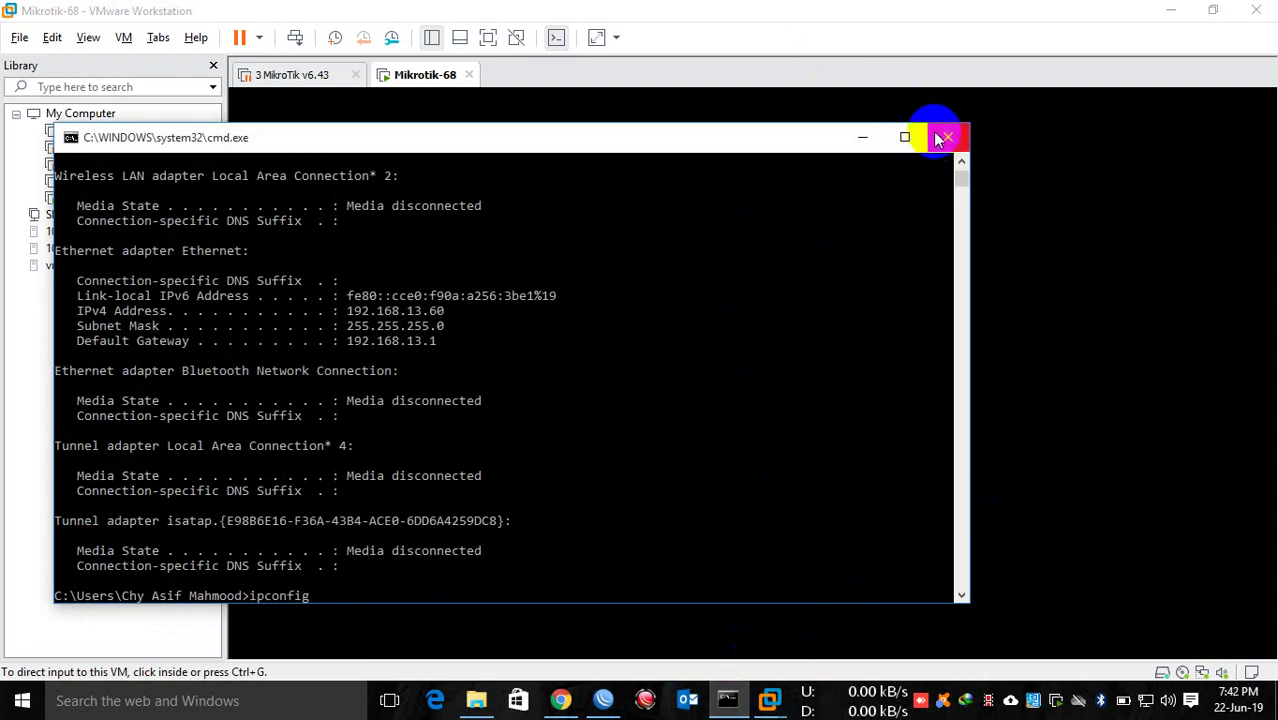
left_click(935, 132)
left_click(573, 700)
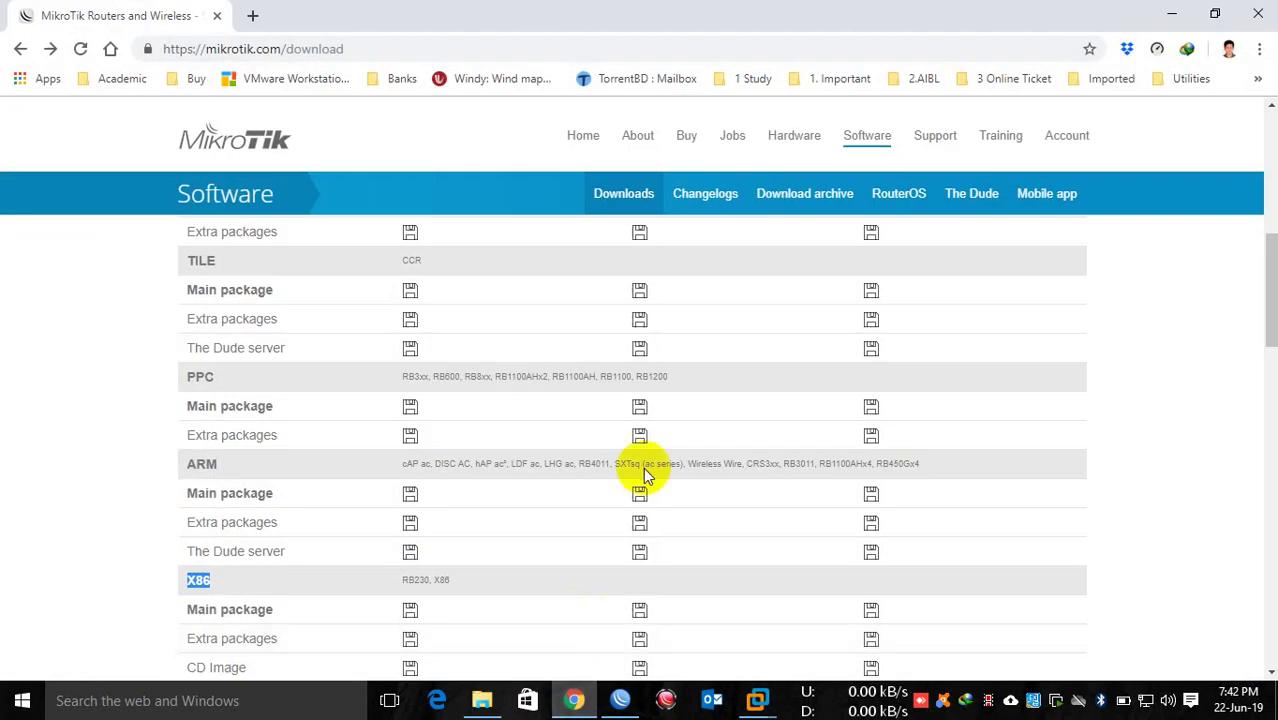
left_click(1257, 14)
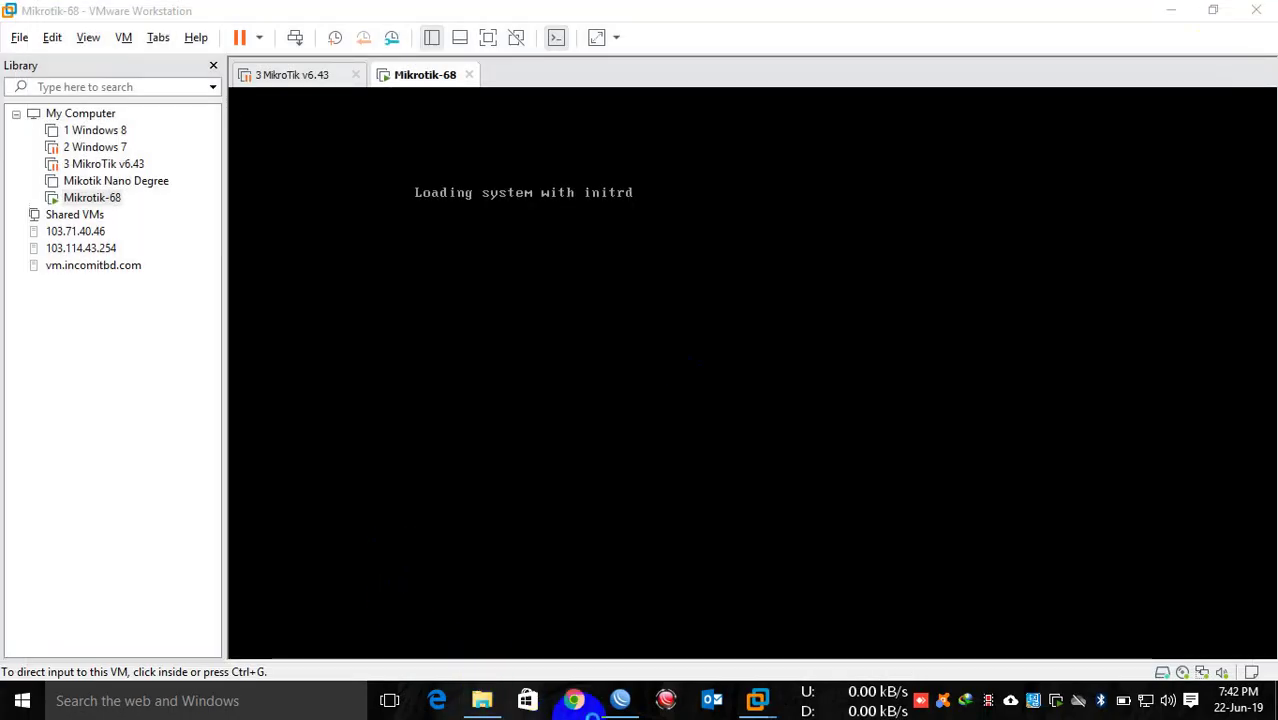
right_click(622, 702)
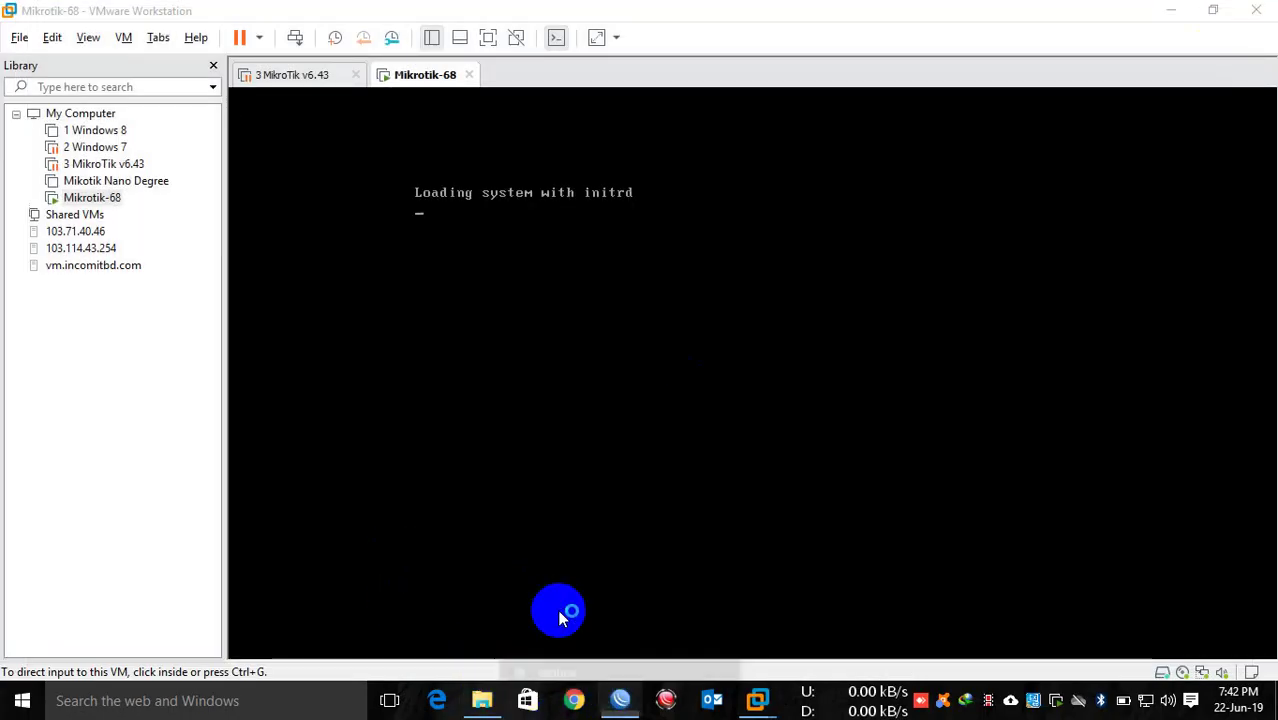
left_click(558, 608)
left_click(26, 322)
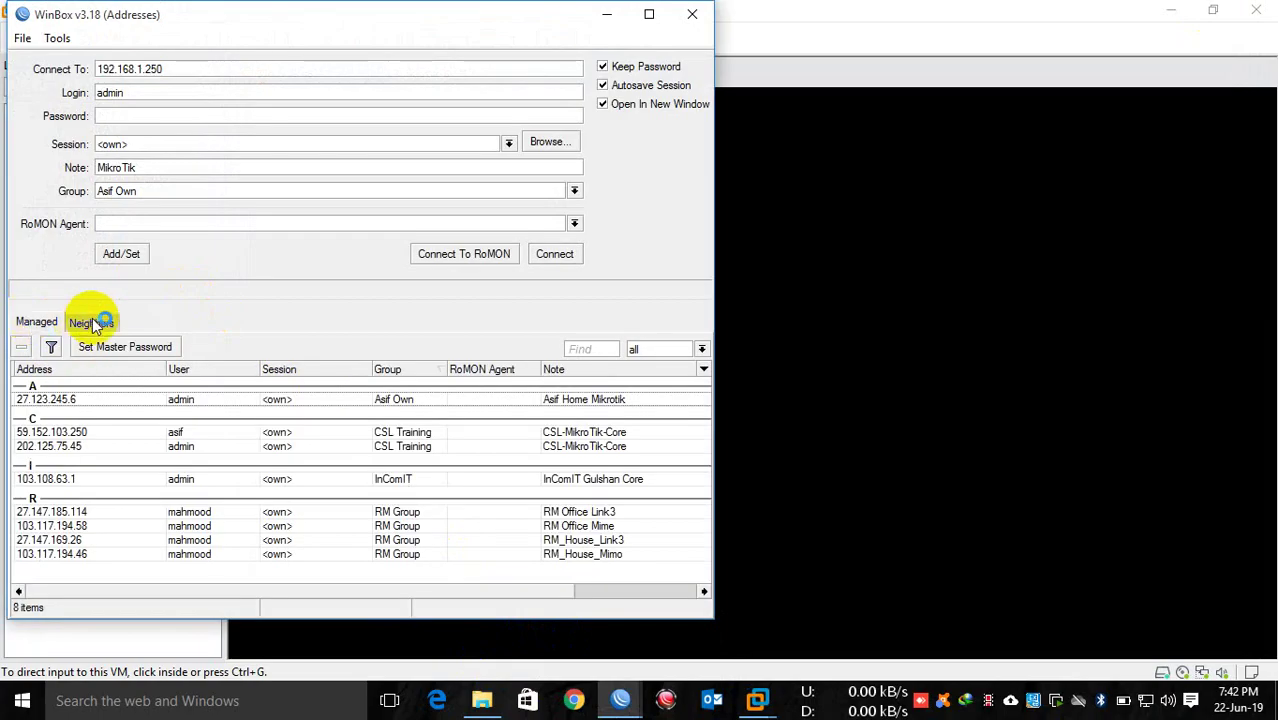
left_click(605, 431)
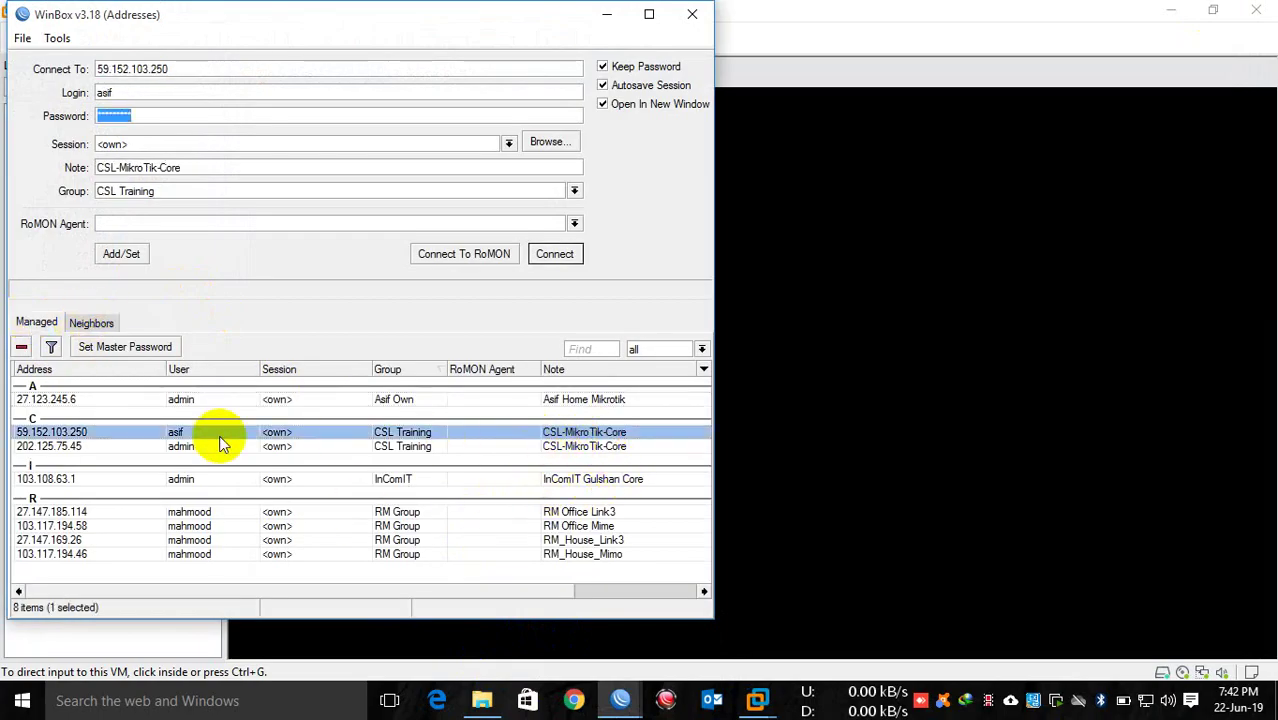
double_click(123, 430)
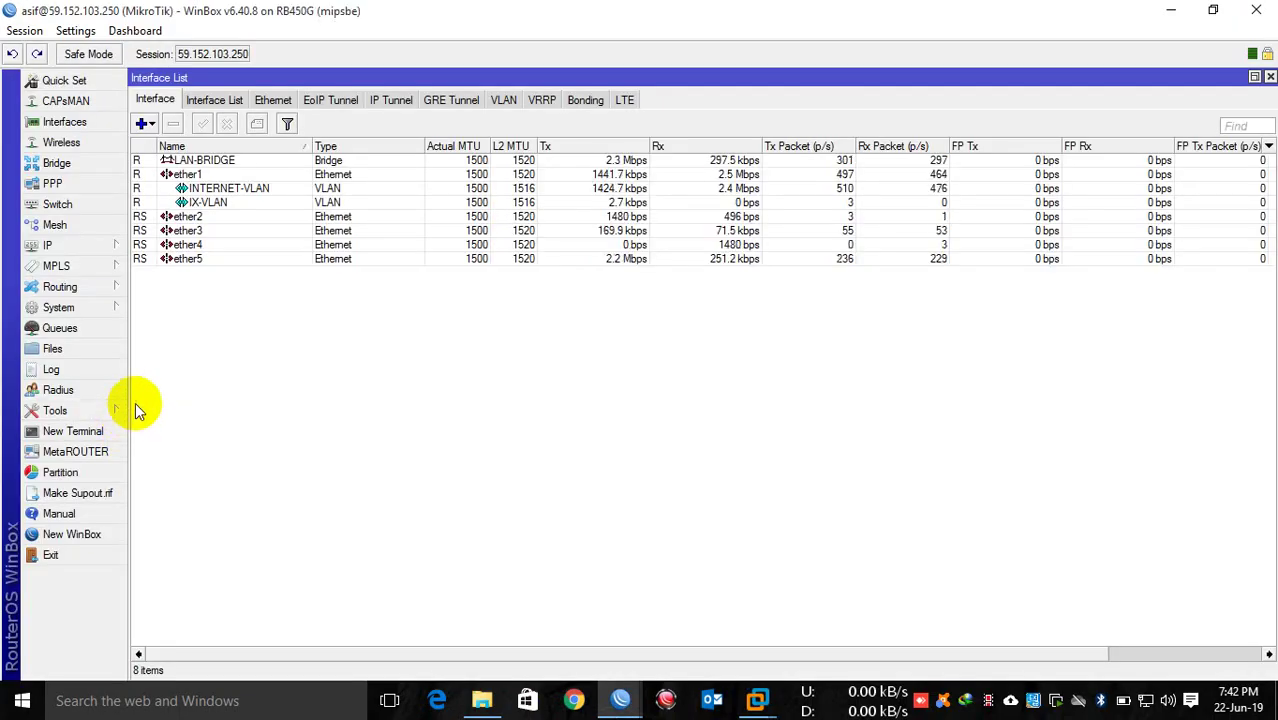
left_click(1256, 10)
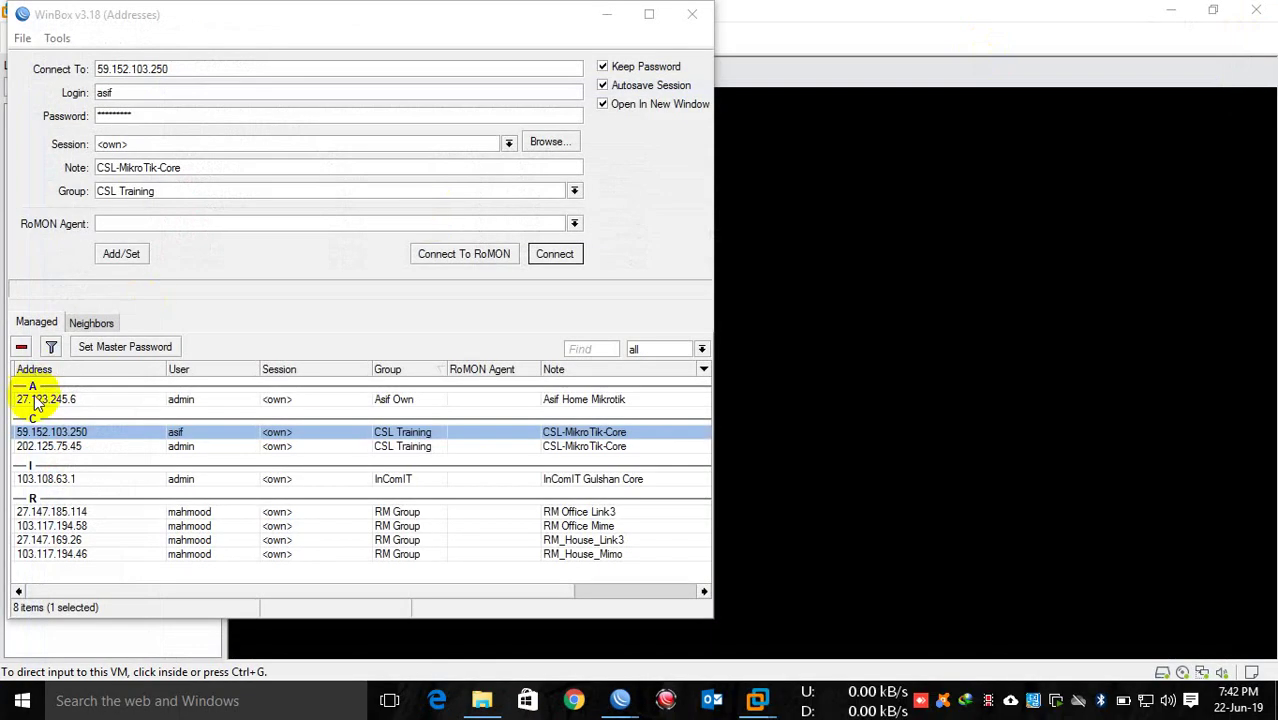
Step: Connect to 202.125.75.45, view its IP > Addresses list, and minimize the session
double_click(178, 446)
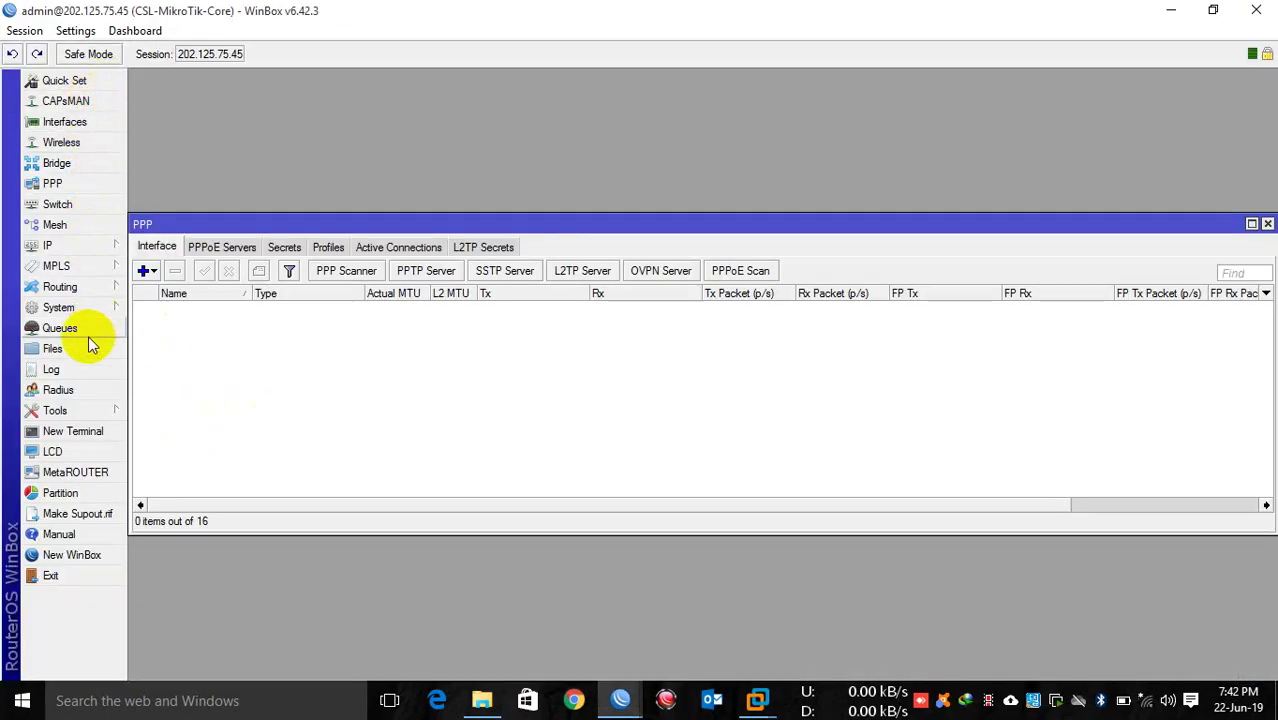
left_click(108, 250)
left_click(166, 216)
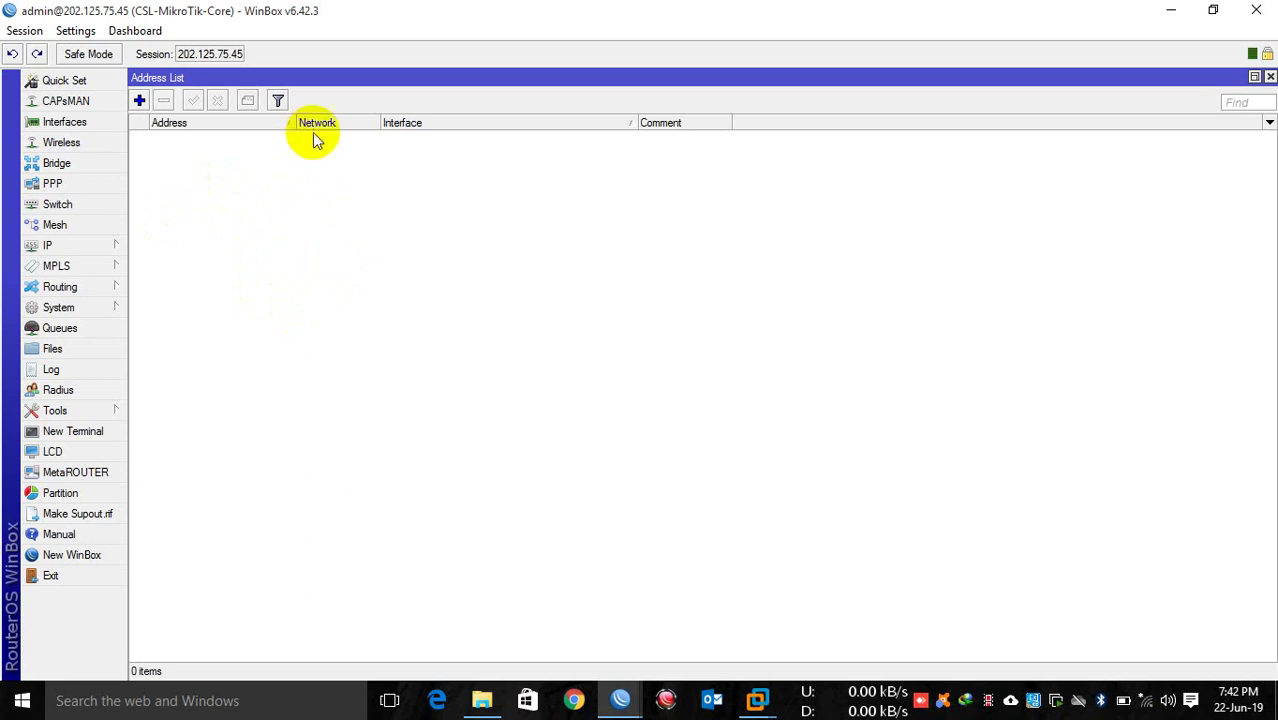
left_click(1172, 10)
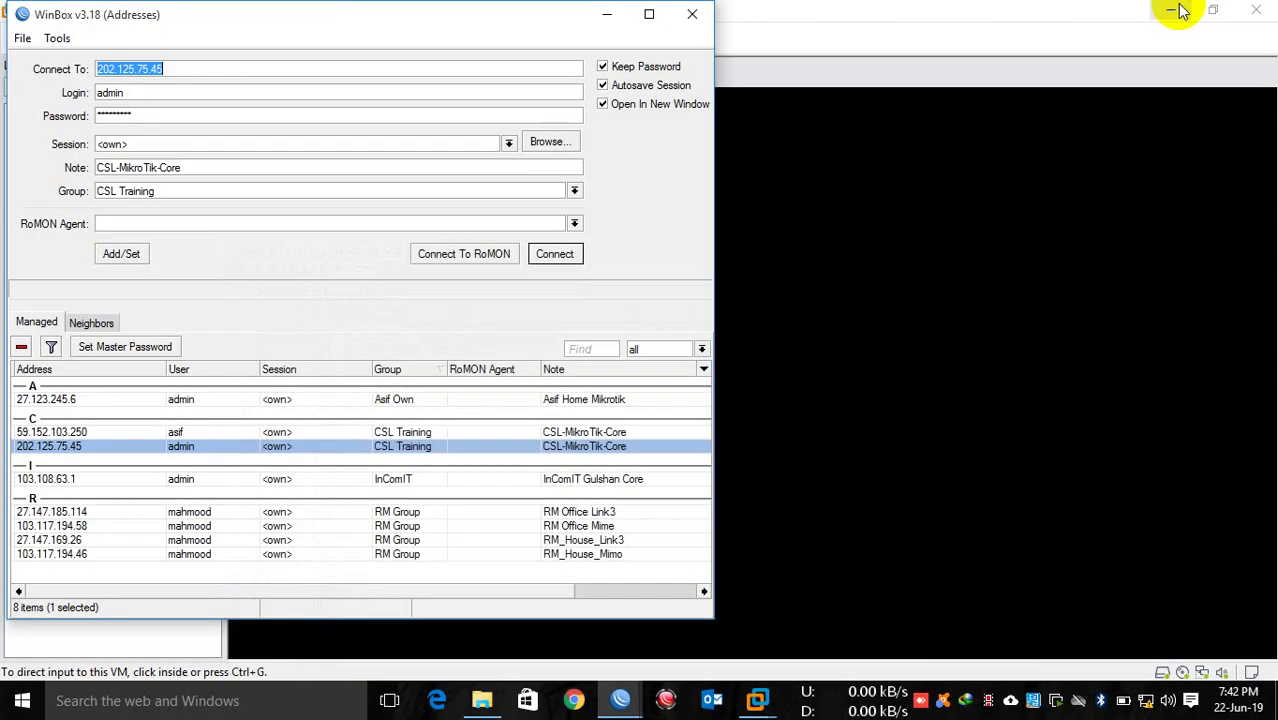
Step: Log in to the full-screen VM console with the login name admin
left_click(608, 12)
left_click(611, 203)
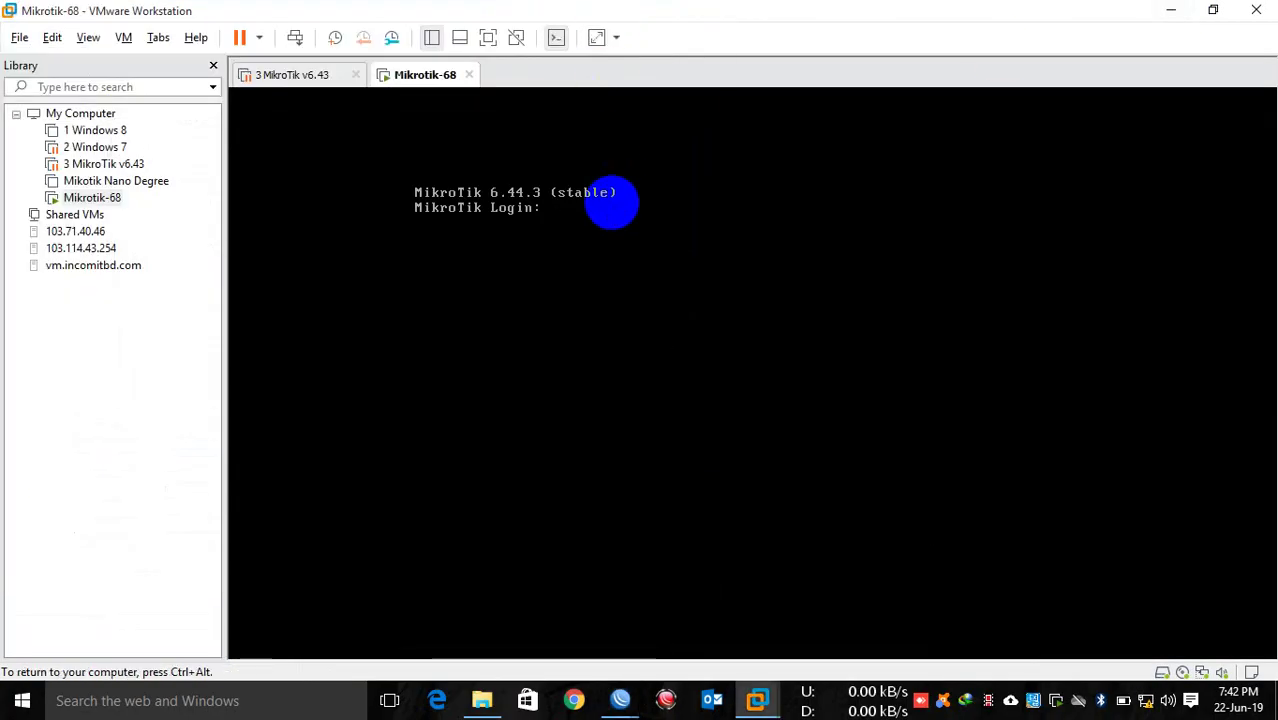
key("ctrl+alt+Return")
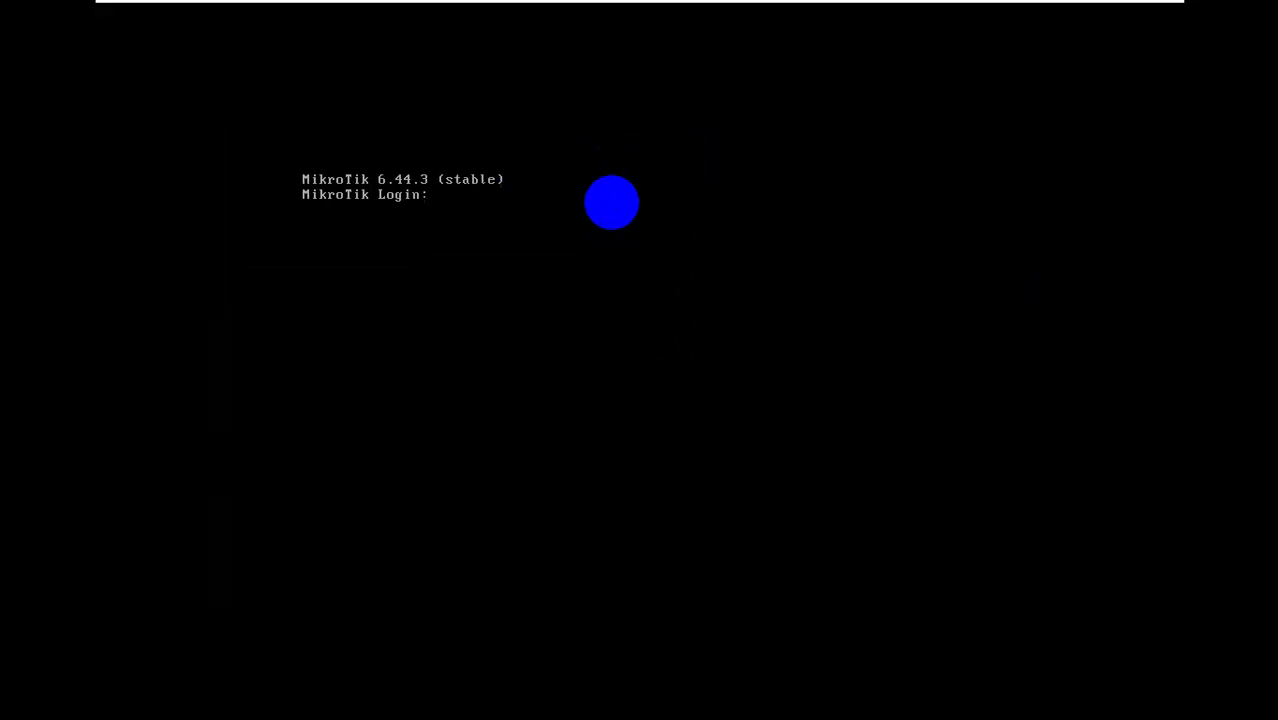
type("admin")
key("Return")
key("Return")
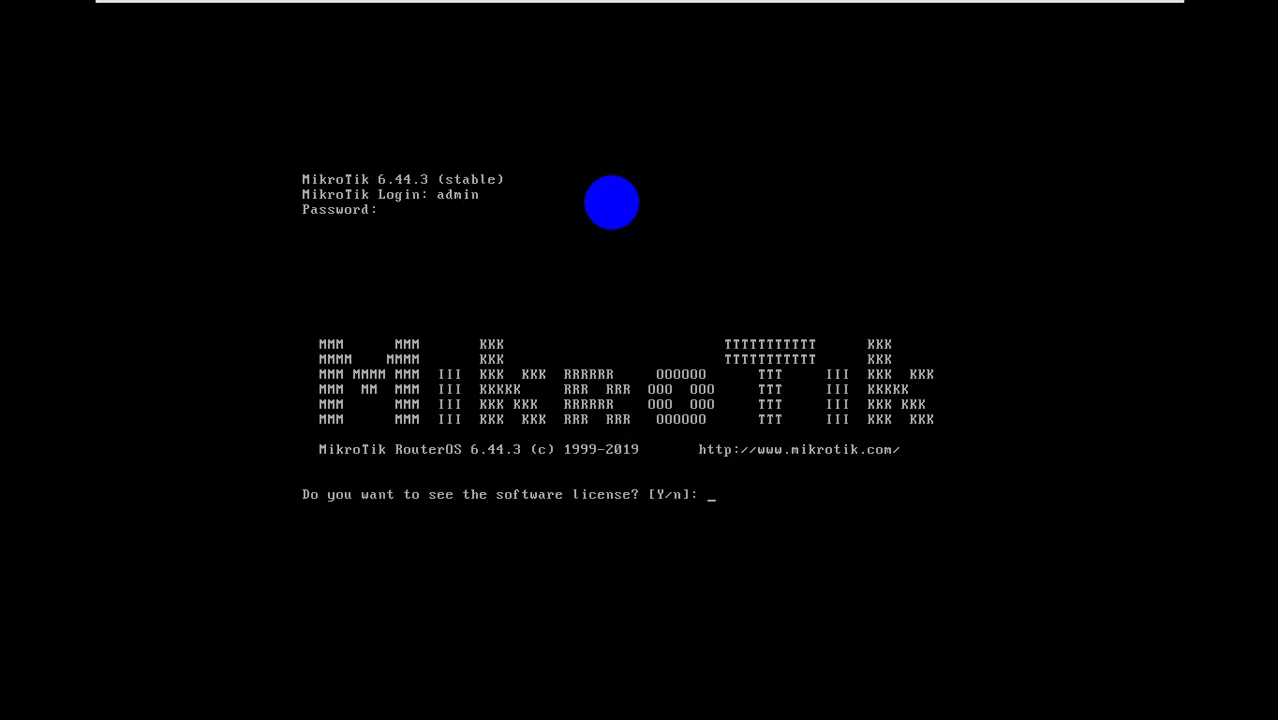
Step: Decline the license prompt with 'n', then exit full screen at the RouterOS prompt
type("n")
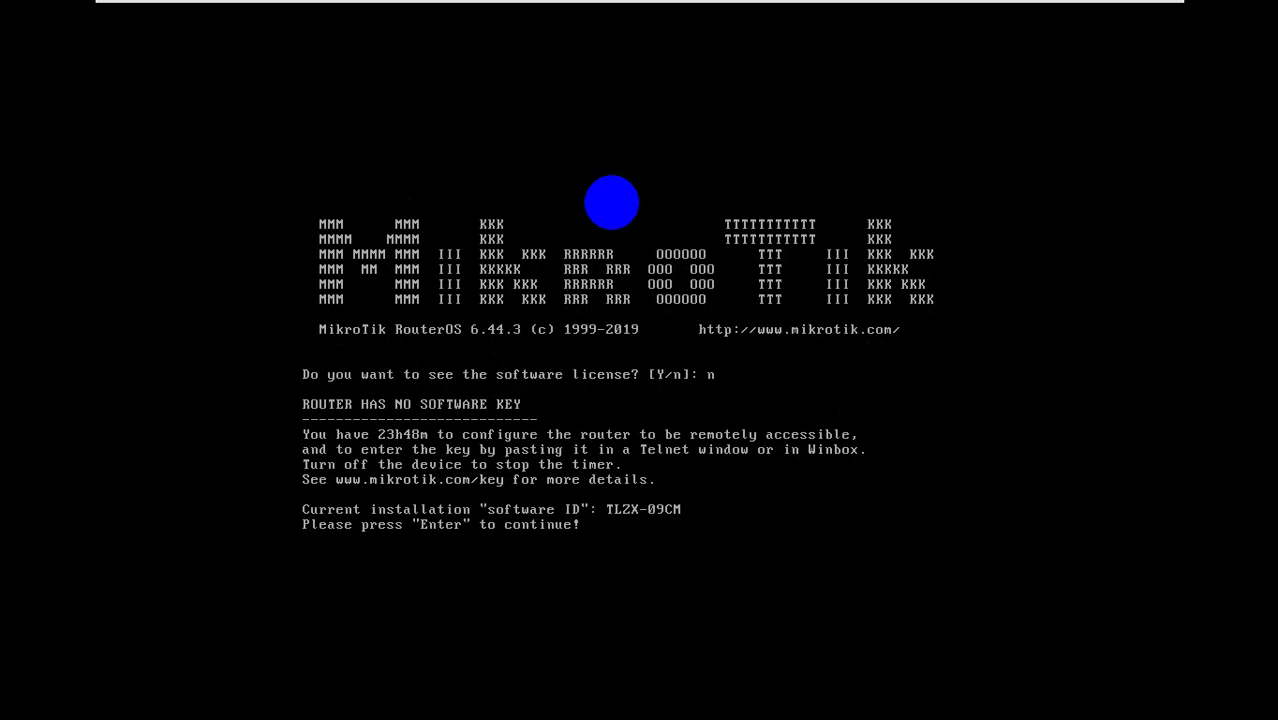
key("Return")
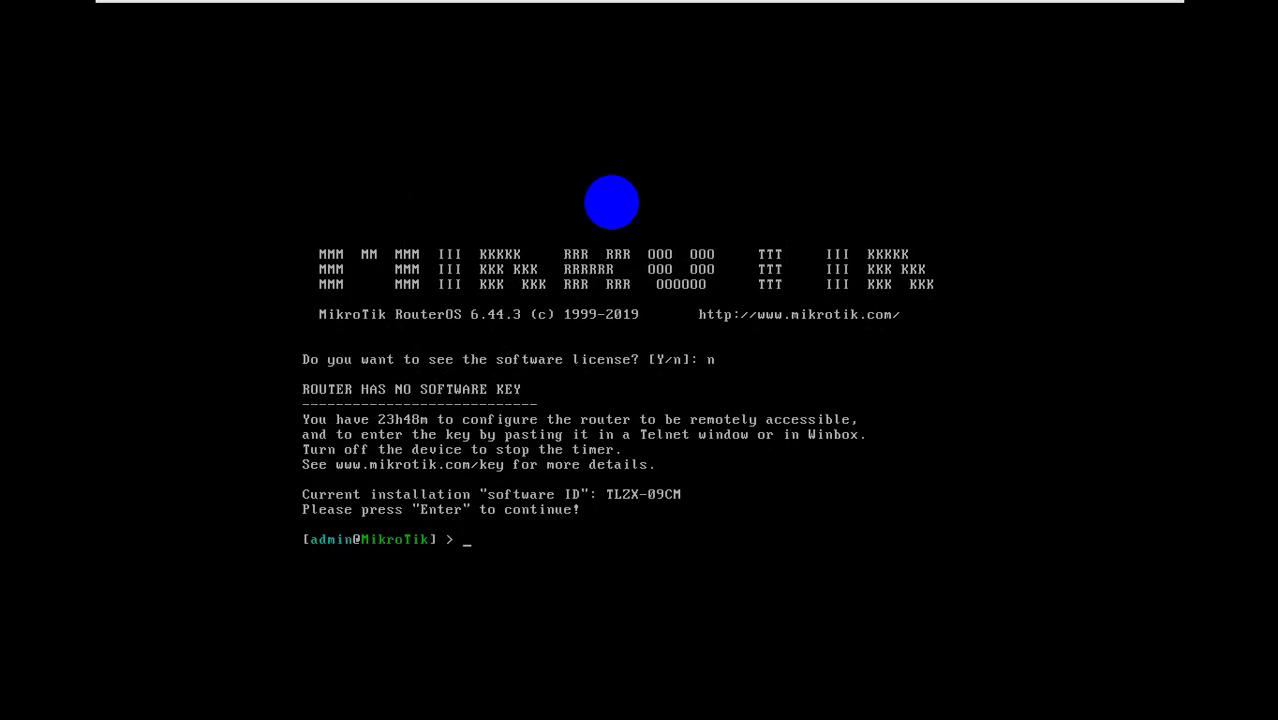
type("+")
key("ctrl+alt")
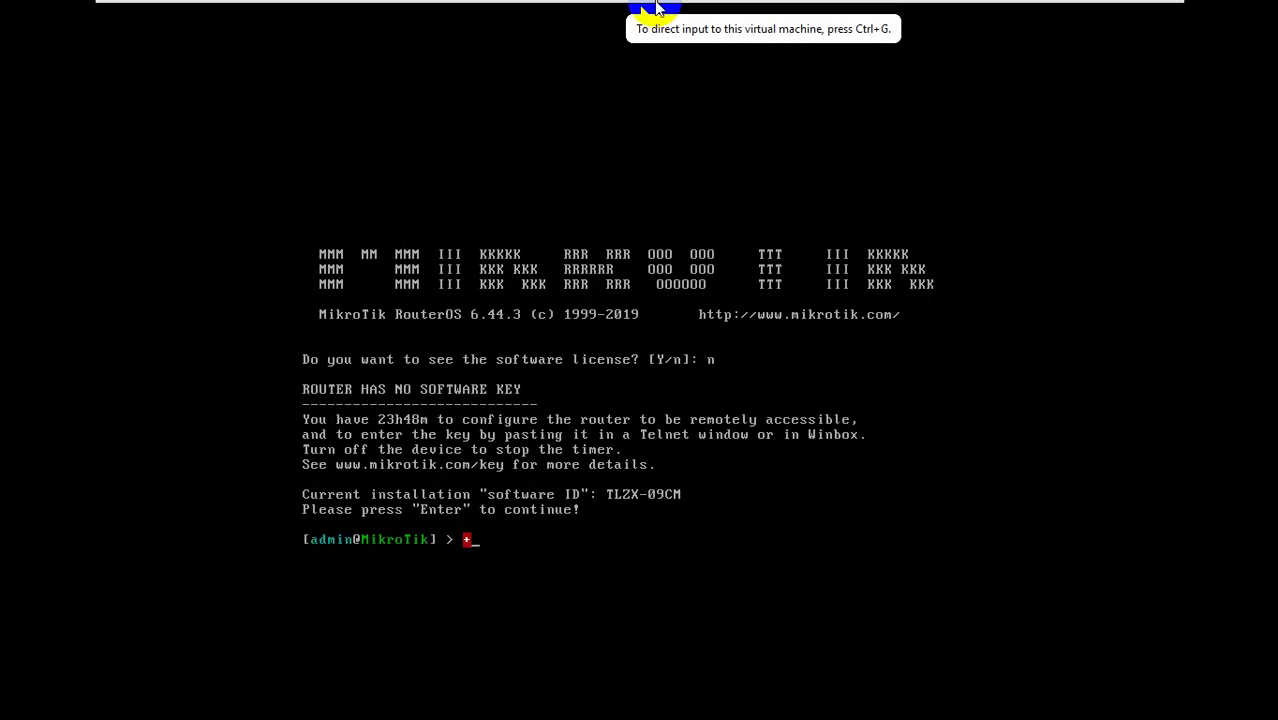
mouse_move(659, 10)
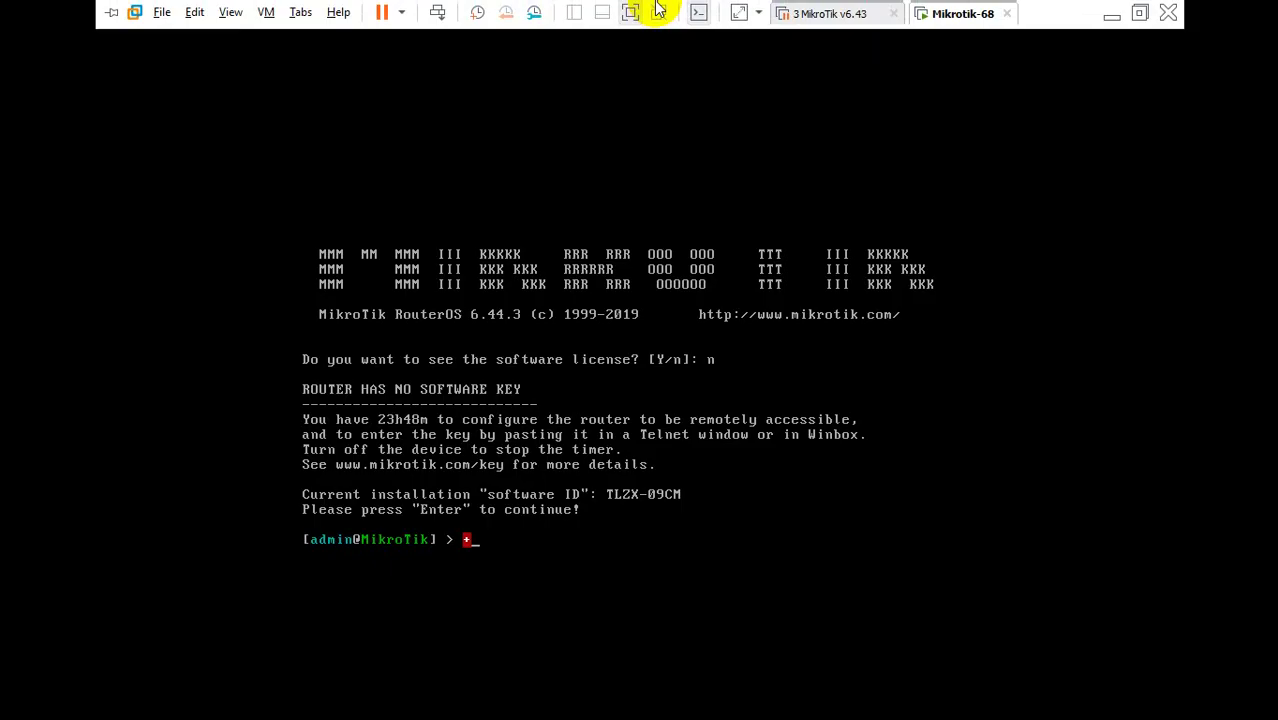
key("super")
left_click(987, 176)
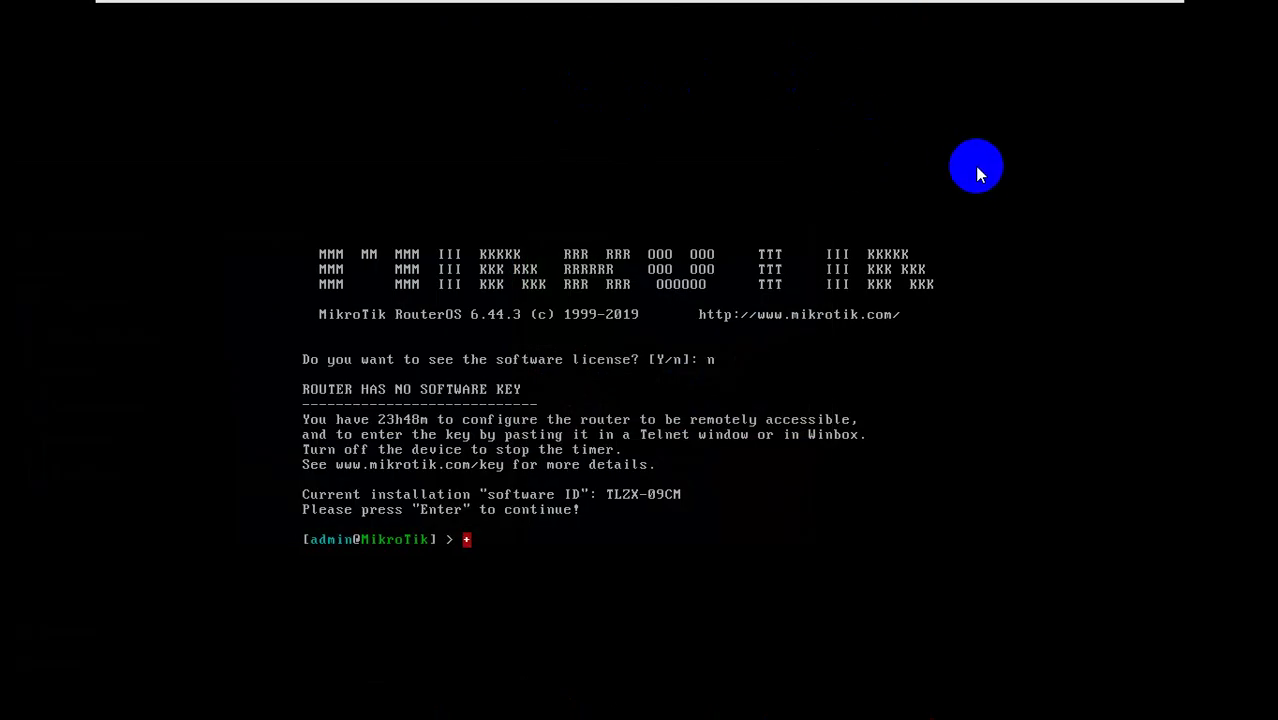
key("ctrl+alt+Return")
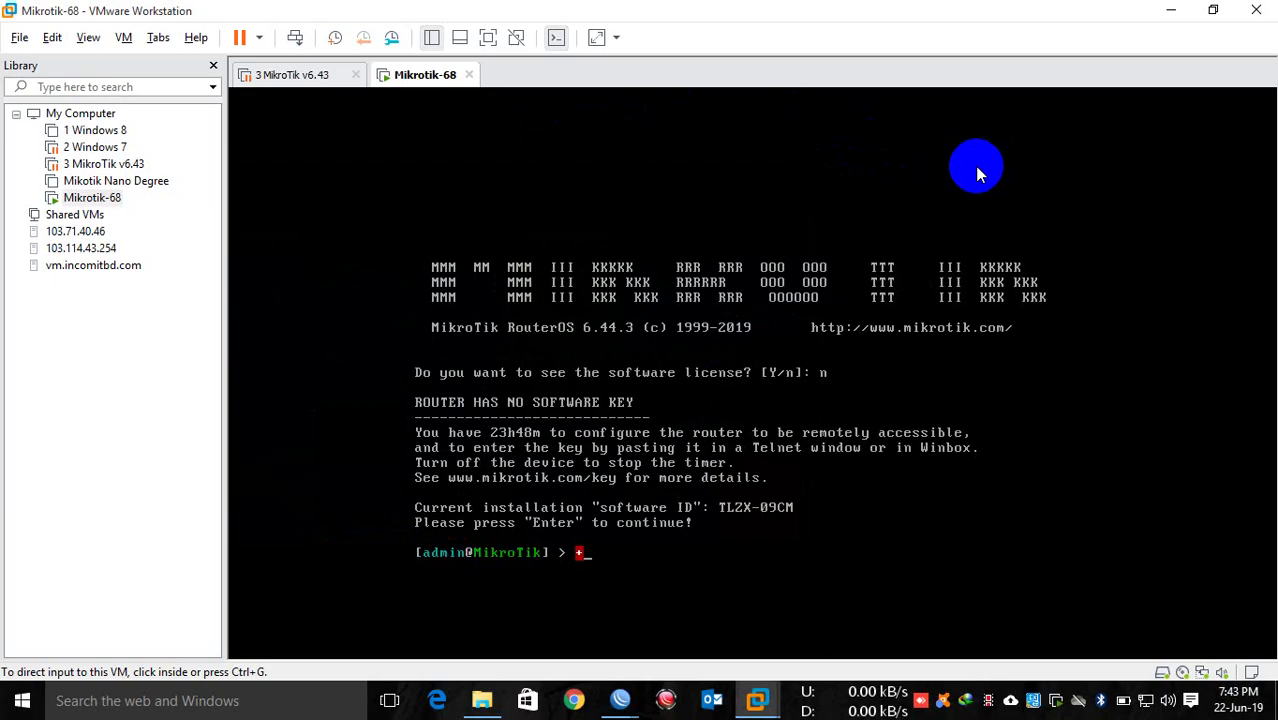
Step: Launch Windows Magnifier by searching 'mag' in Start and zoom to 200%
left_click(14, 706)
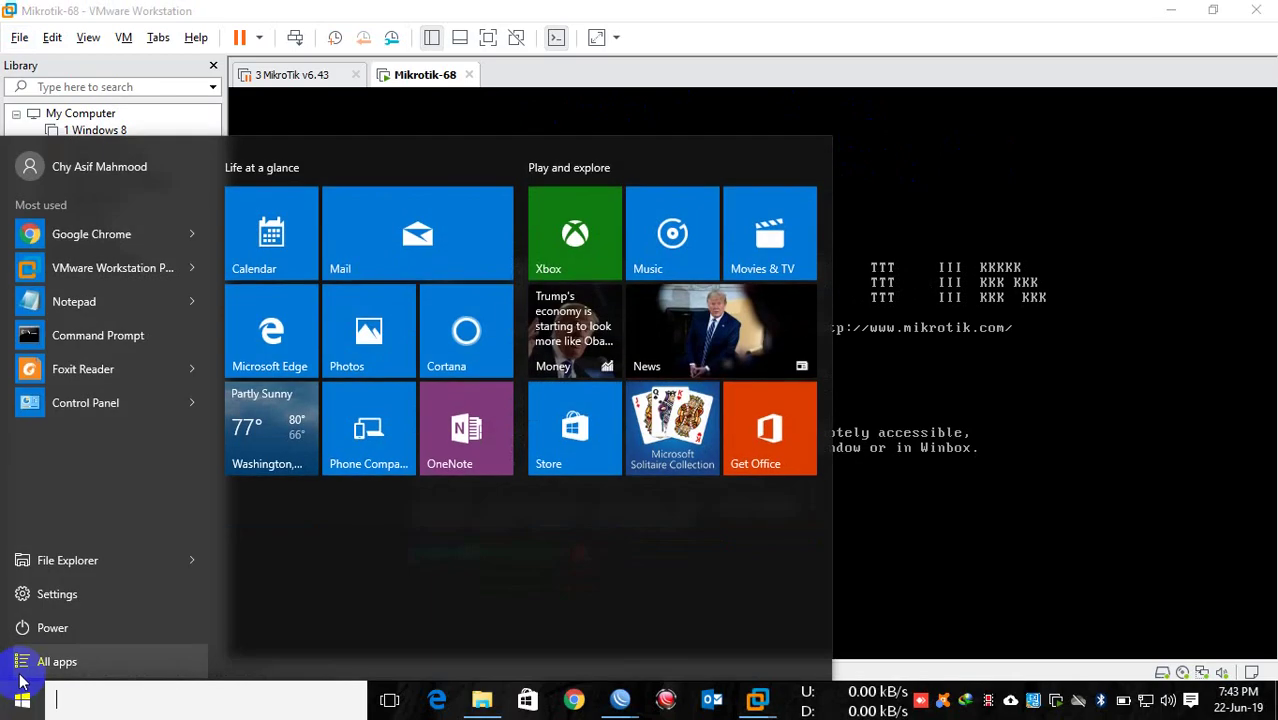
type("zoom")
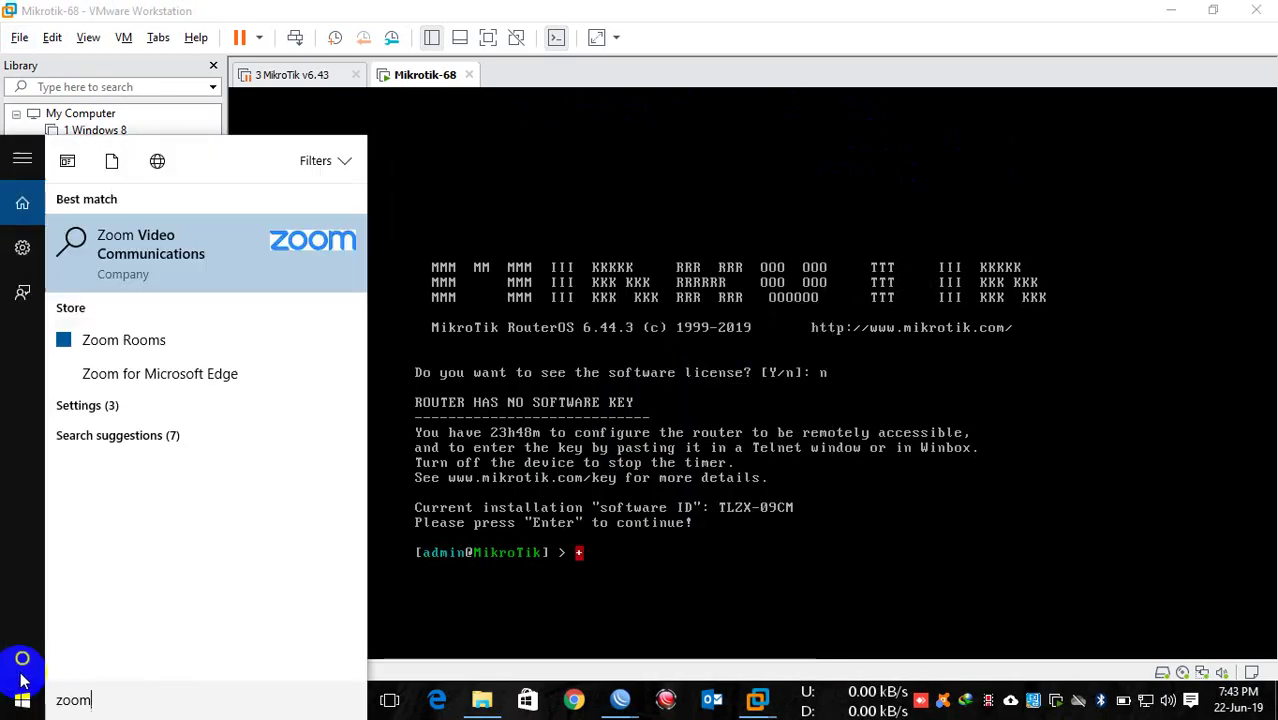
key("BackSpace")
key("BackSpace")
key("BackSpace")
key("BackSpace")
type("mag")
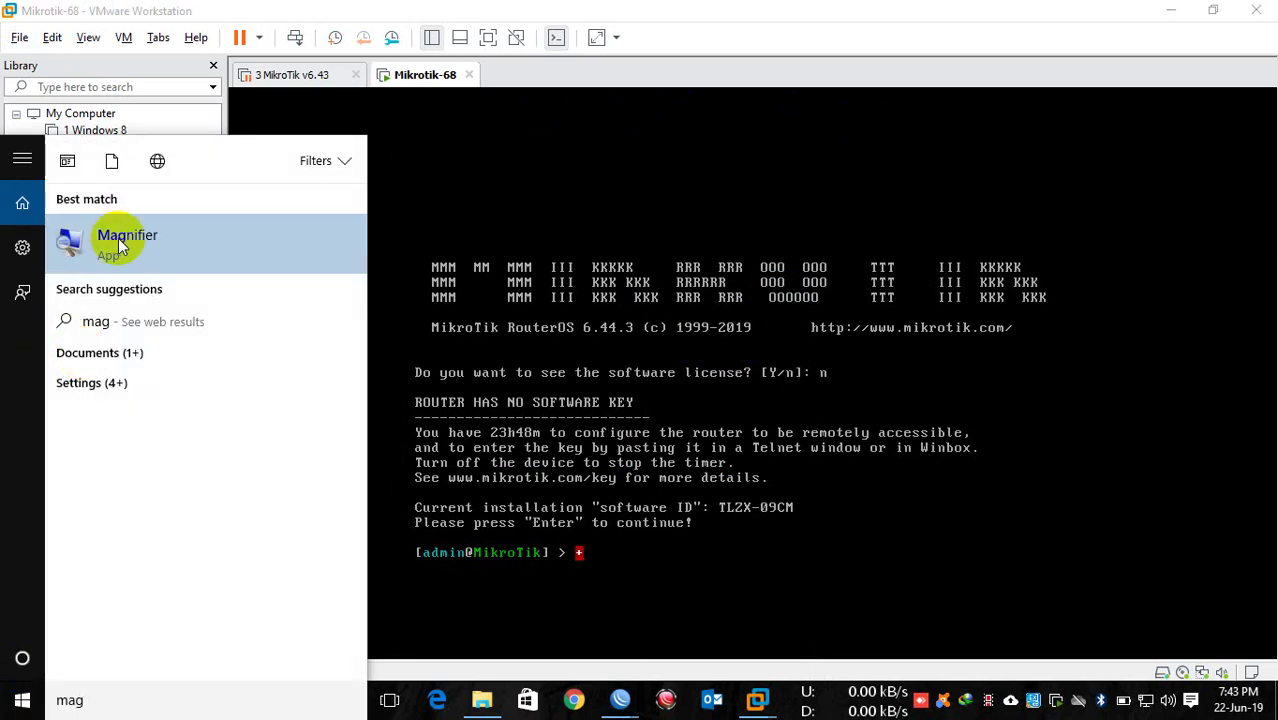
left_click(110, 244)
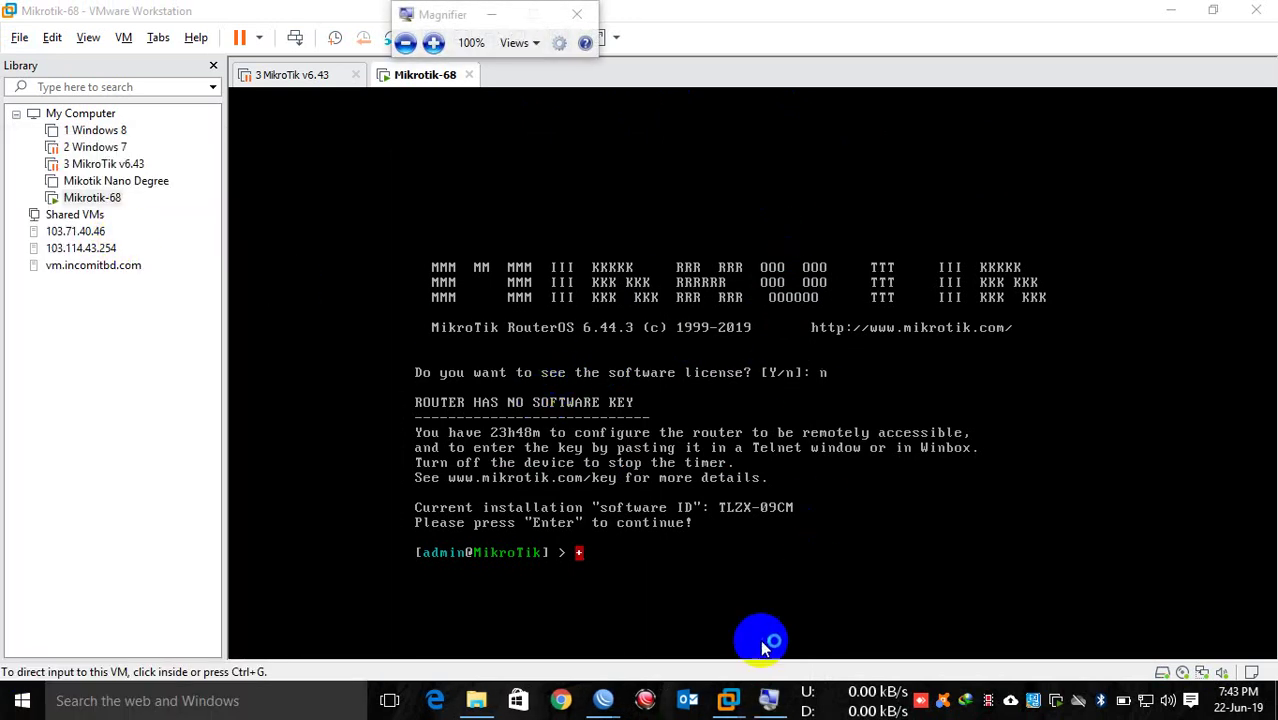
left_click(767, 699)
left_click(434, 43)
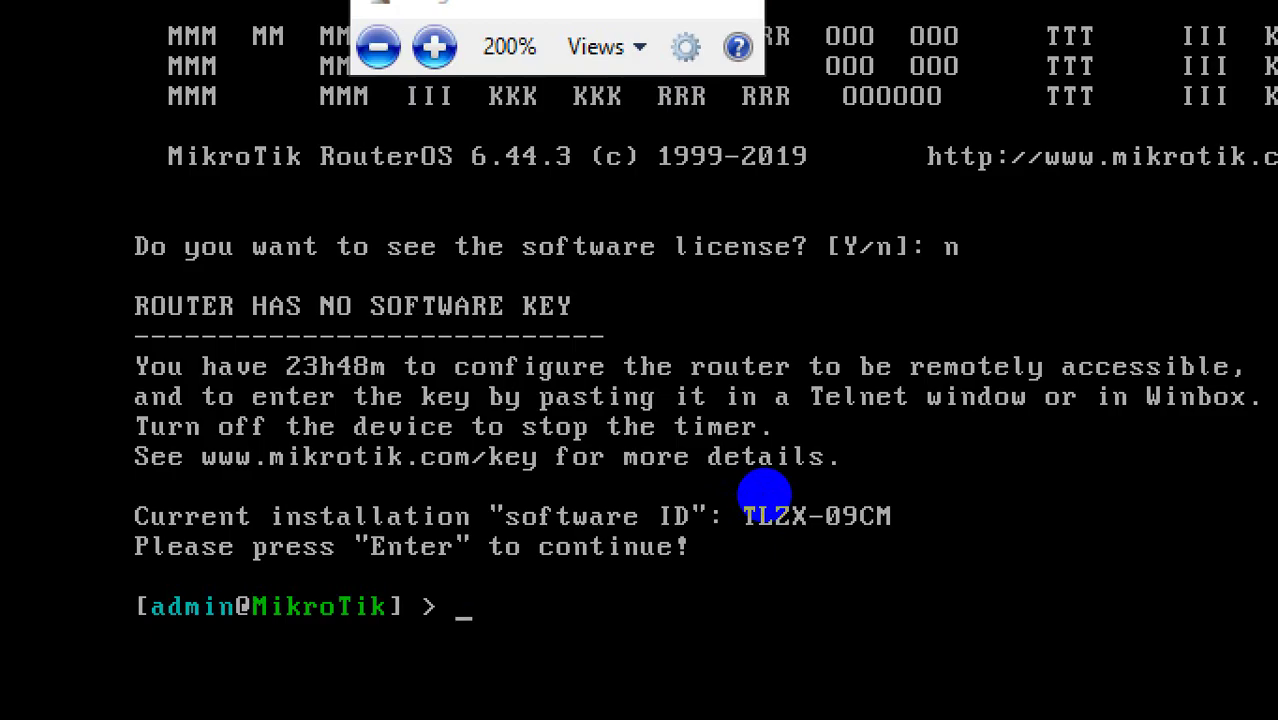
Step: Add a fresh console prompt, then zoom back out and reapply 200% magnification
key("Return")
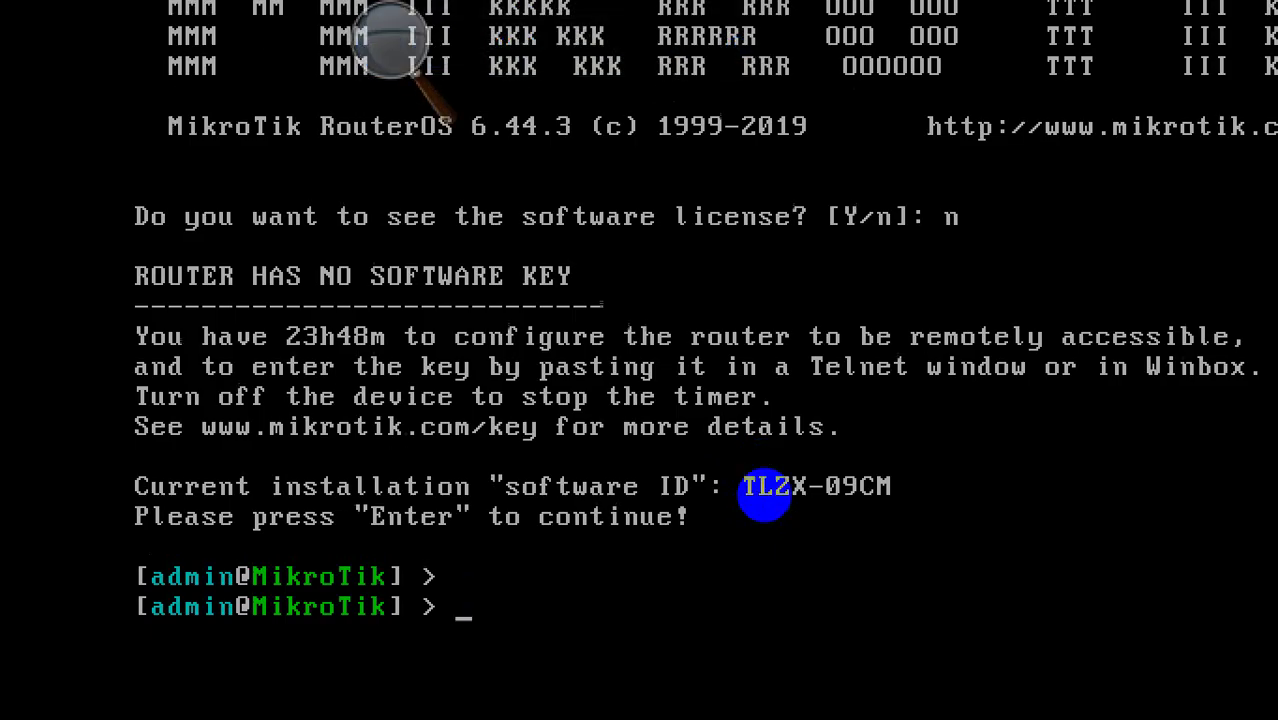
key("super+minus")
key("super+minus")
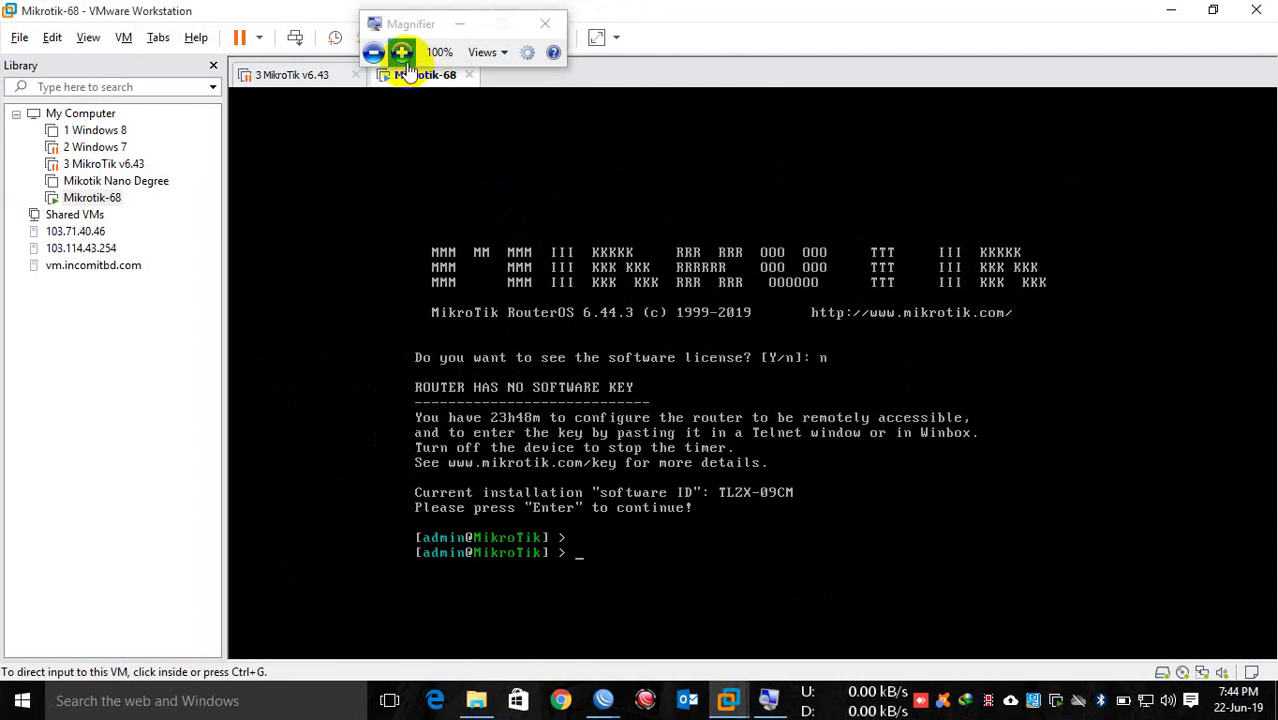
left_click(401, 53)
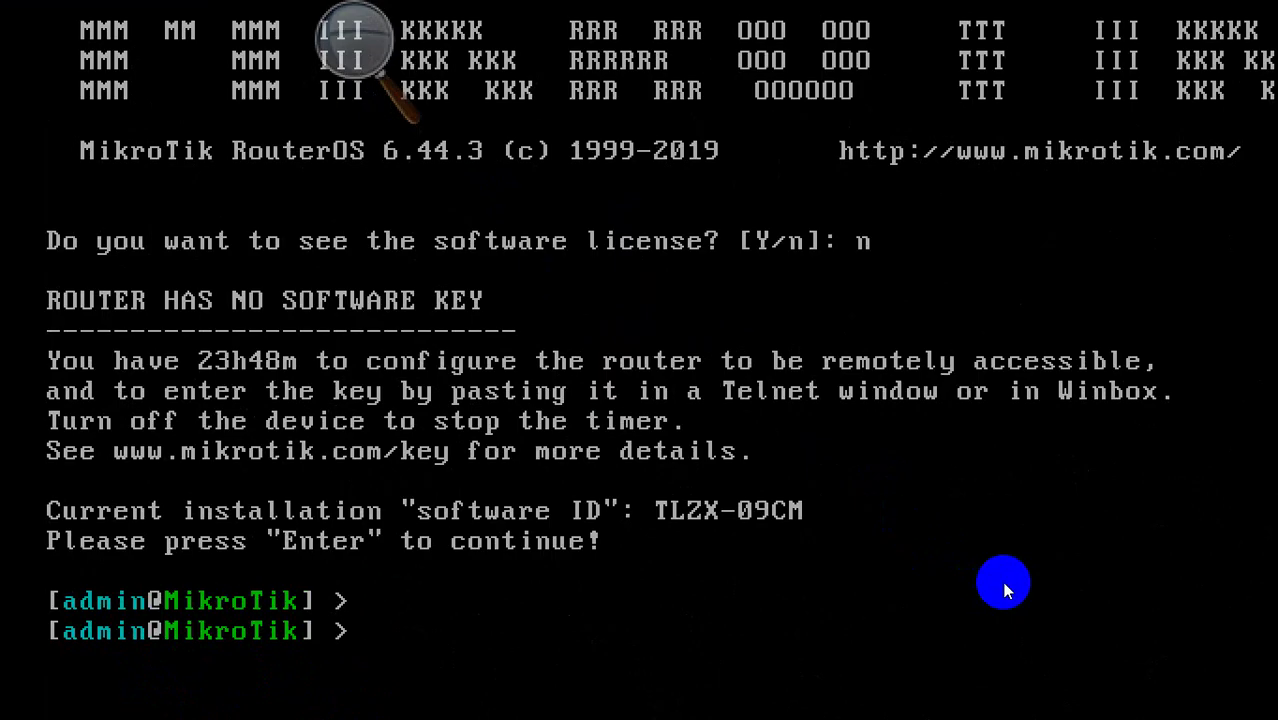
Step: List the router's ethernet interfaces with 'interface ethernet print'
type("interface ethernet ")
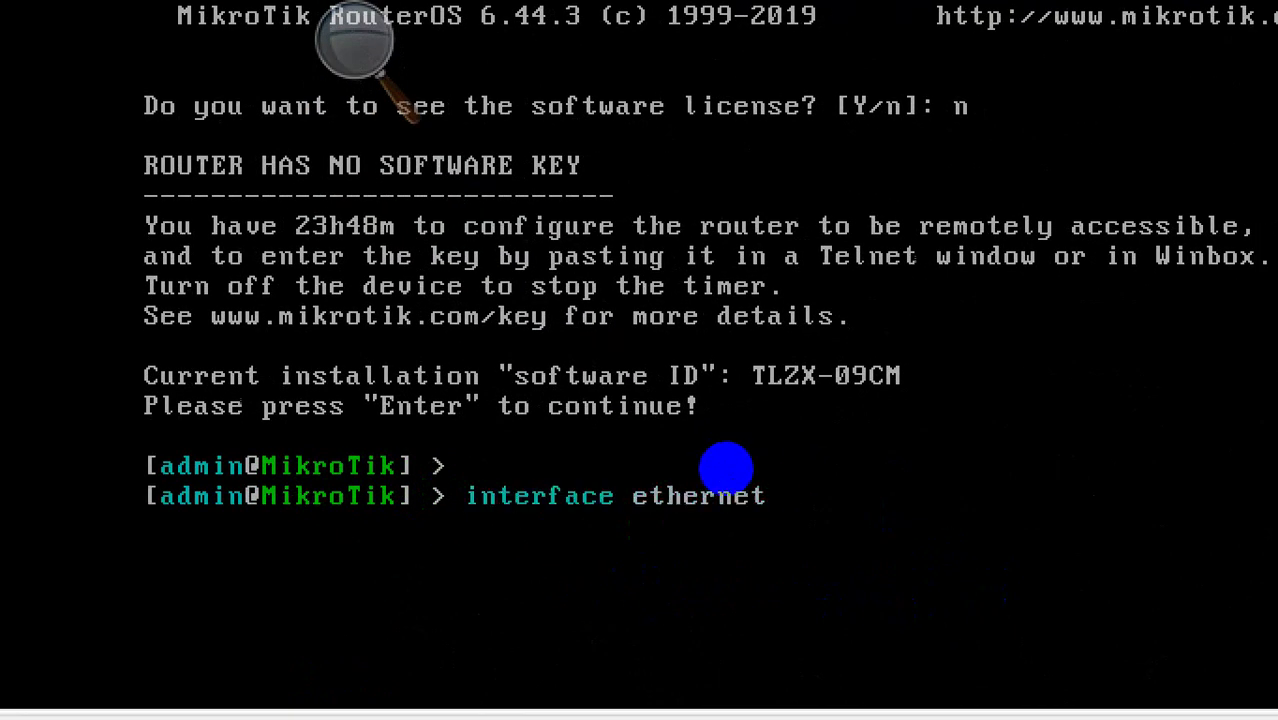
type("p")
type("pr")
key("BackSpace")
key("BackSpace")
type("rint")
key("Return")
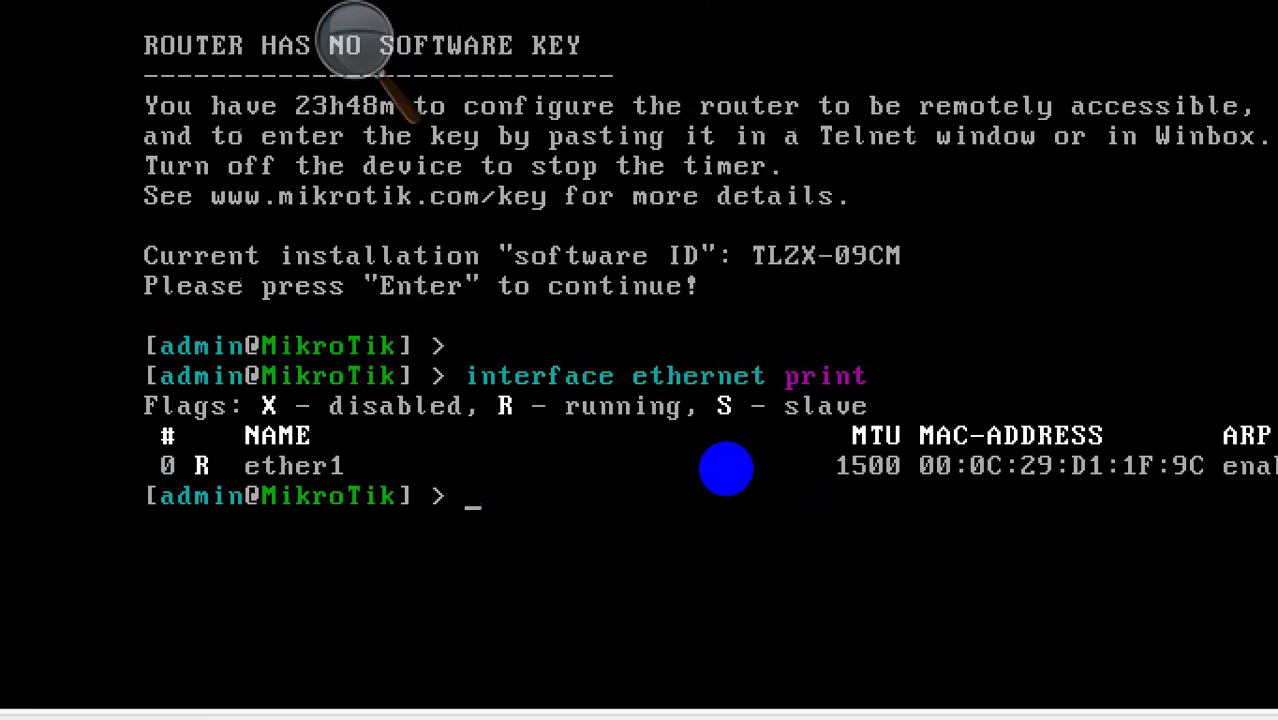
Step: Add address 10.10.10.1/24 on interface ether1 using 'ip address add'
type("ip address")
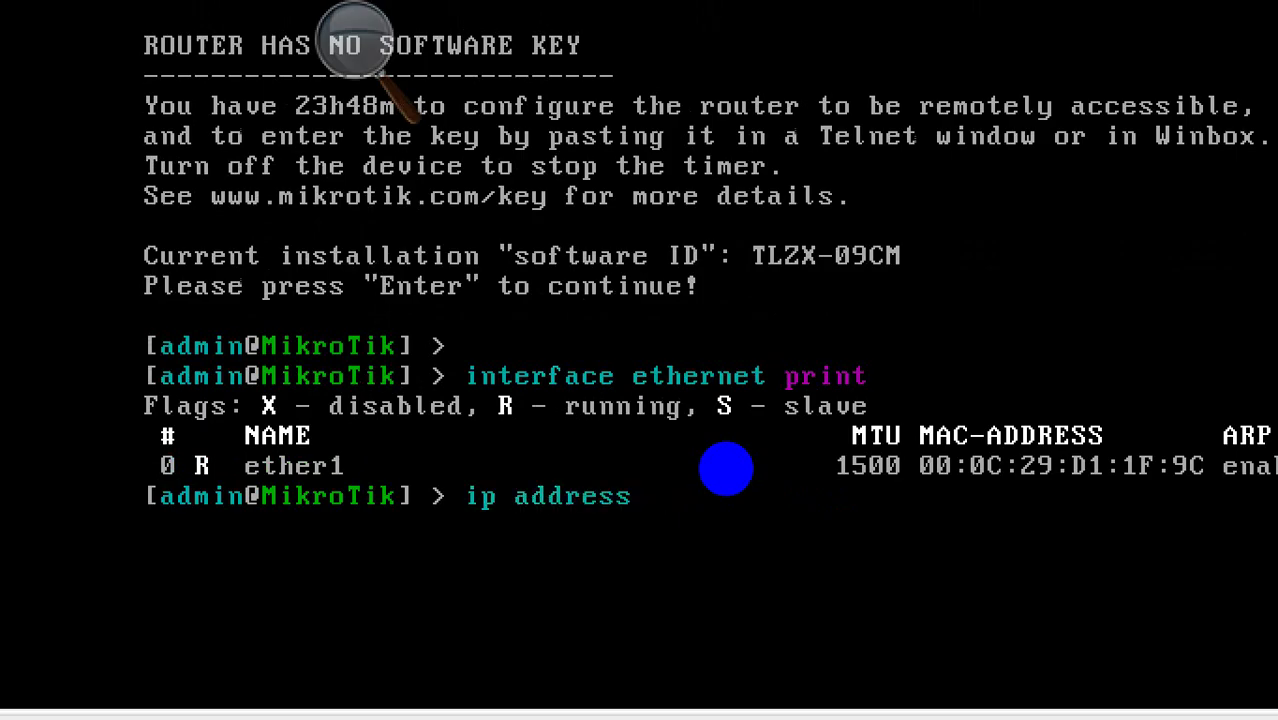
type(" add a")
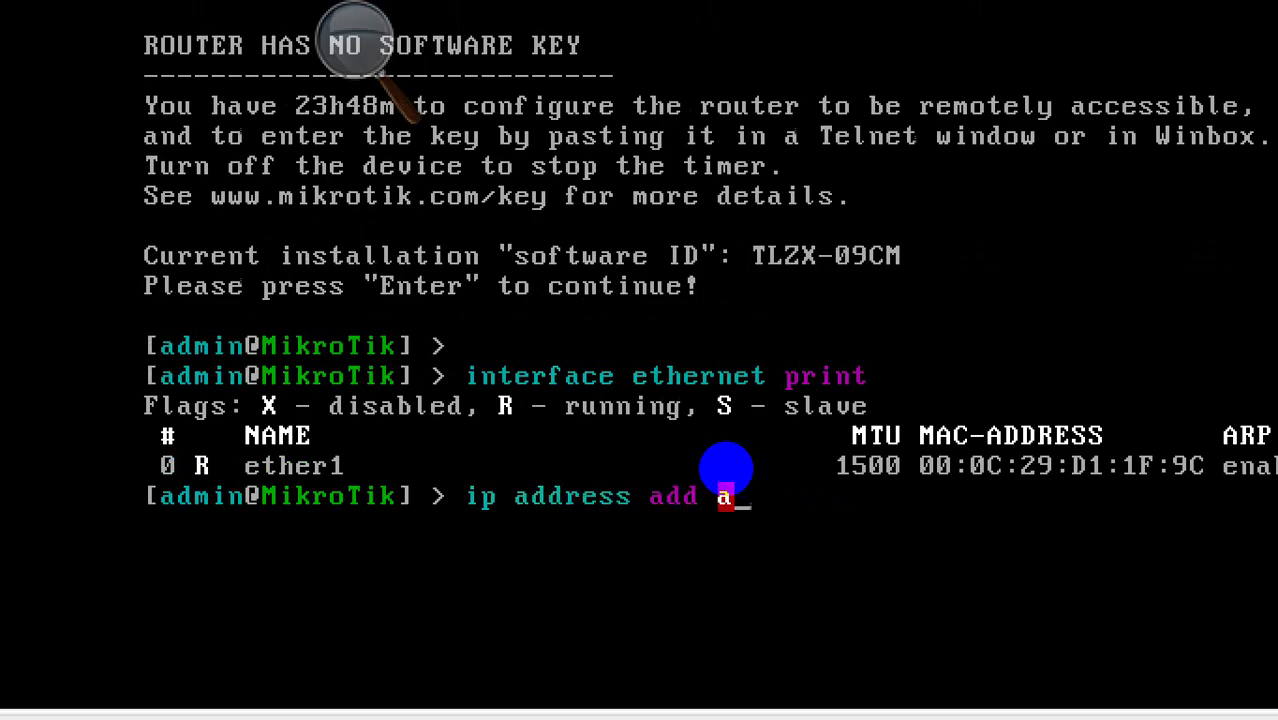
key("Tab")
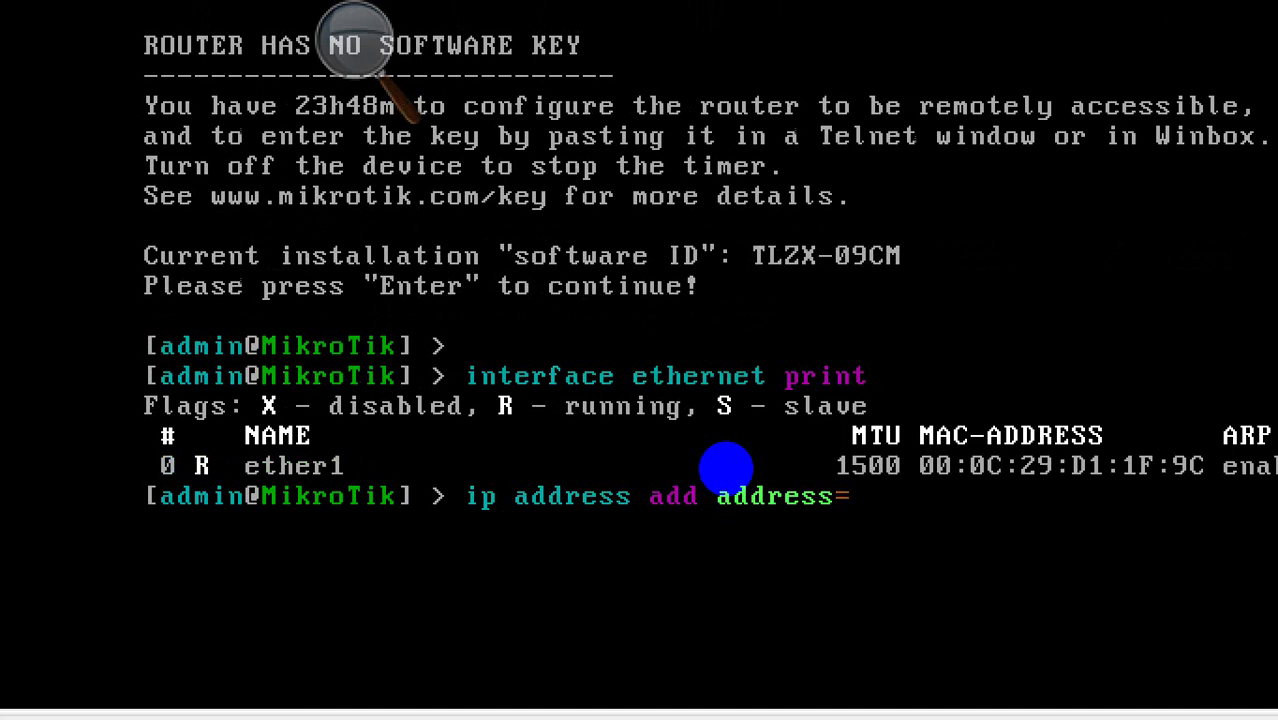
type("10.10.10.1/2")
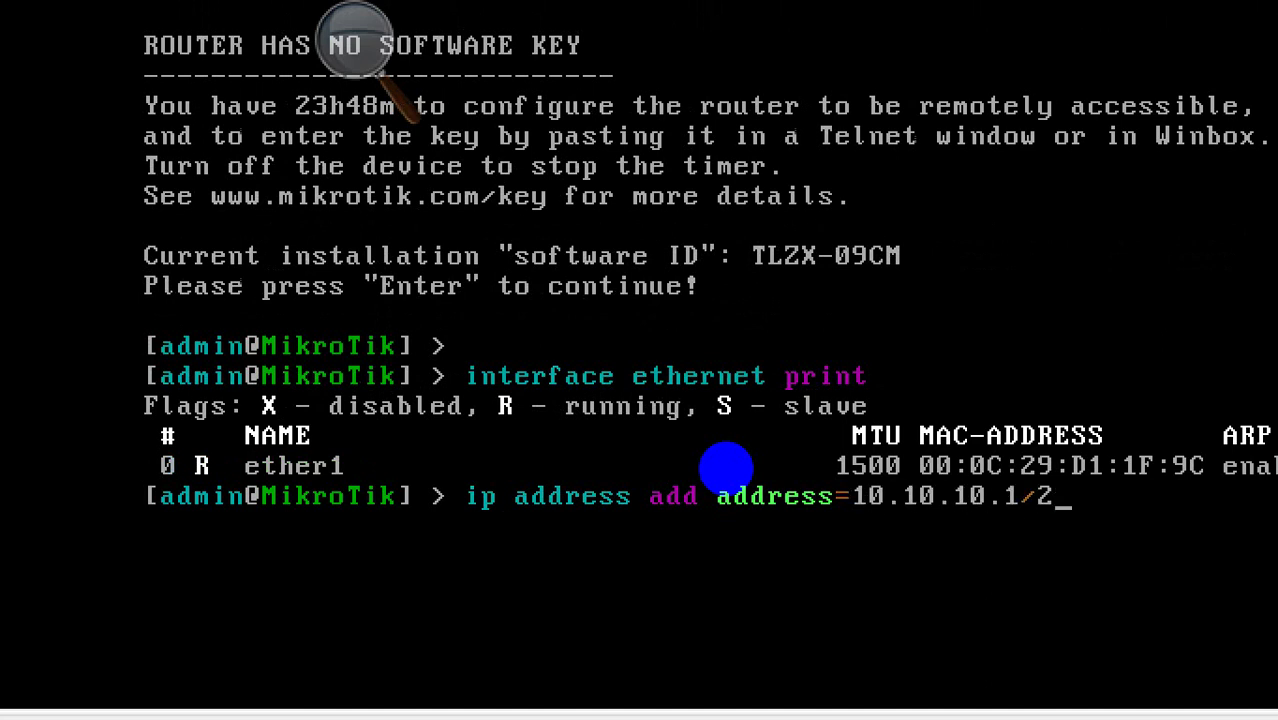
type("4 in")
key("Tab")
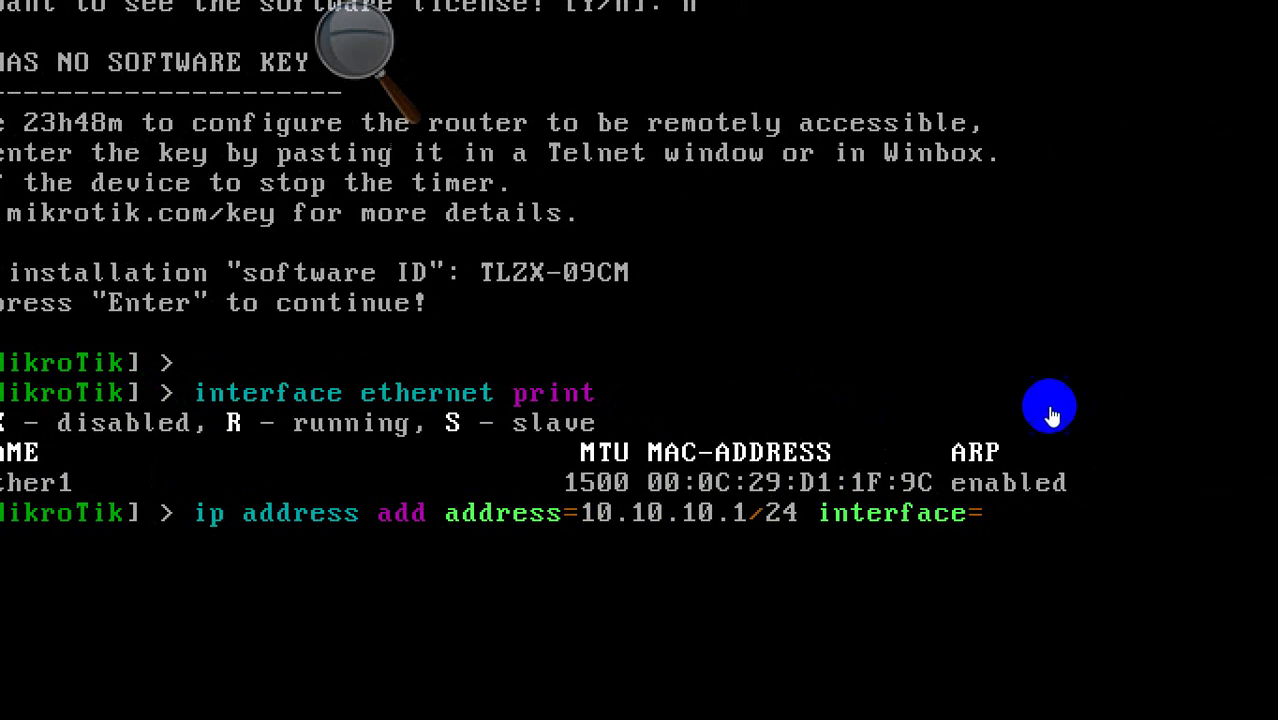
type("et")
key("Tab")
key("Return")
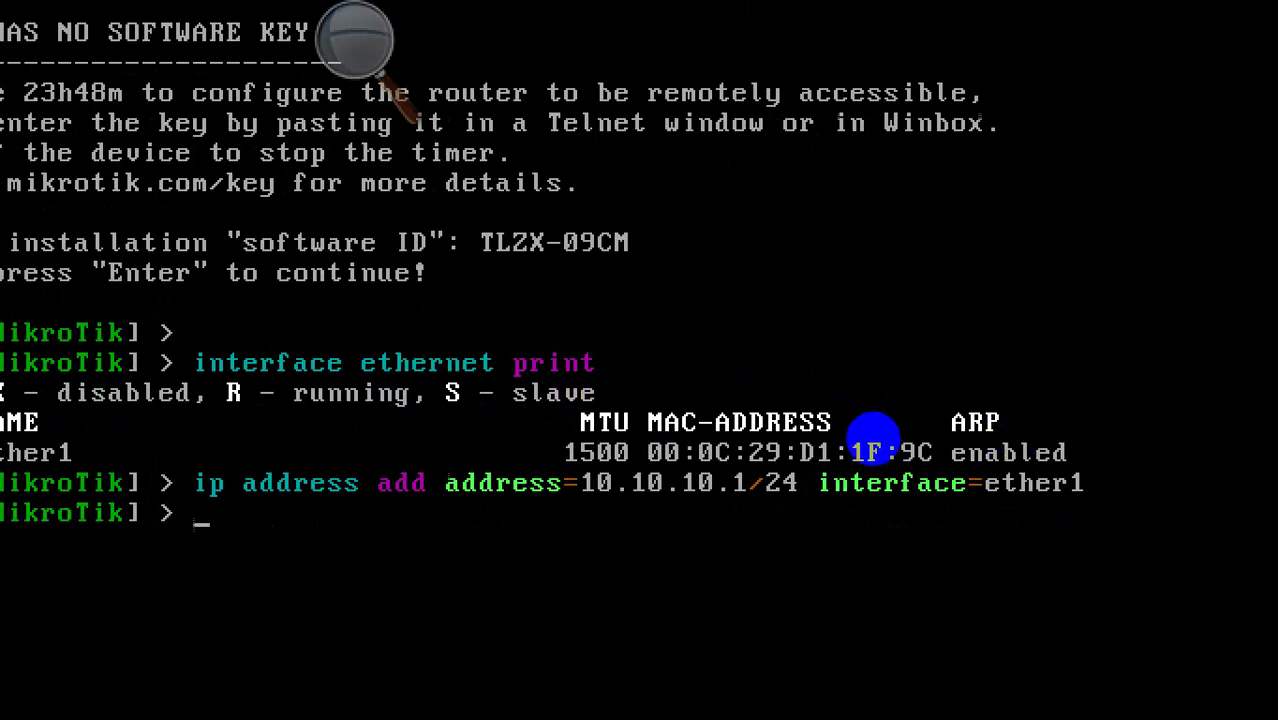
Step: Confirm the new address with 'ip address print' and set Magnifier back to 100%
type("ip address print")
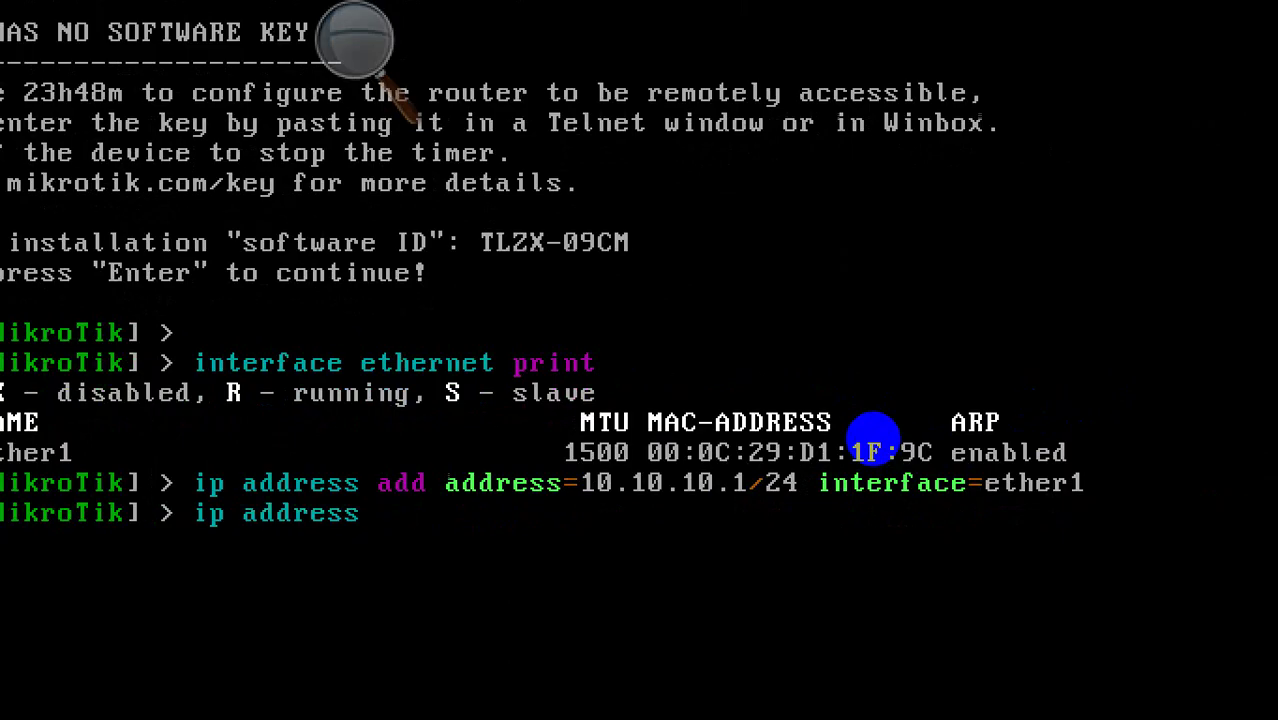
key("Return")
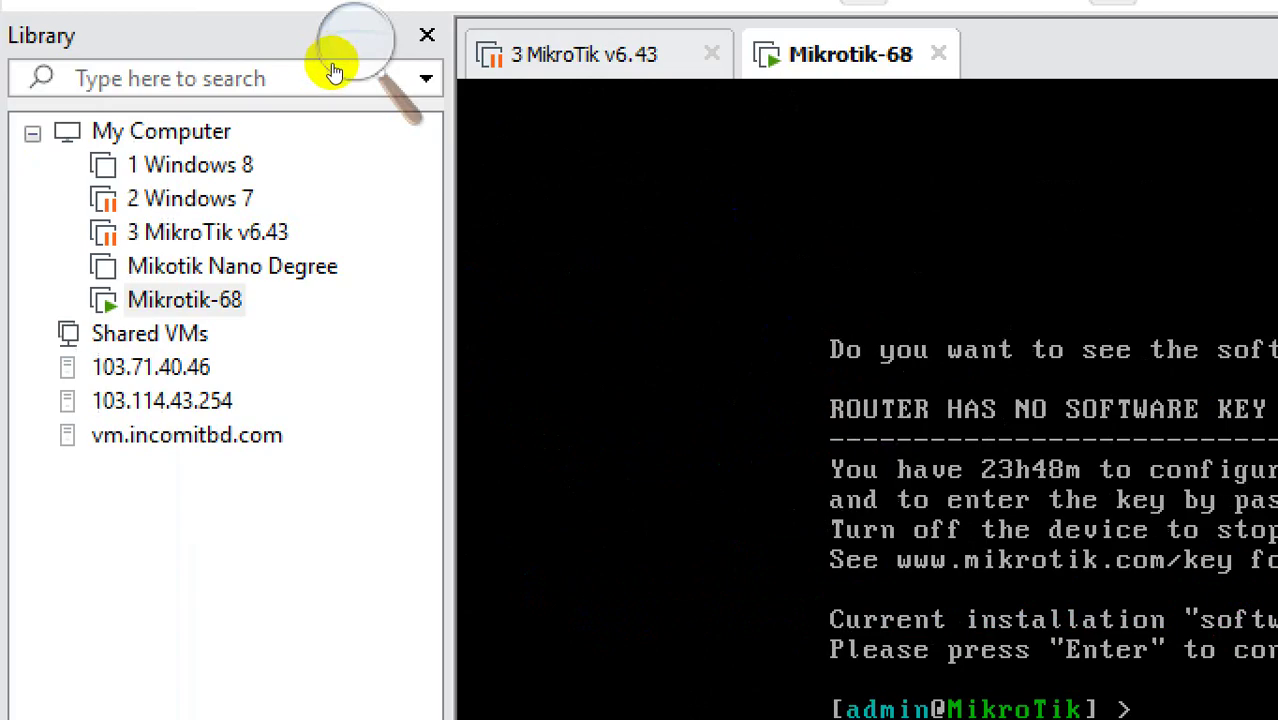
left_click(355, 42)
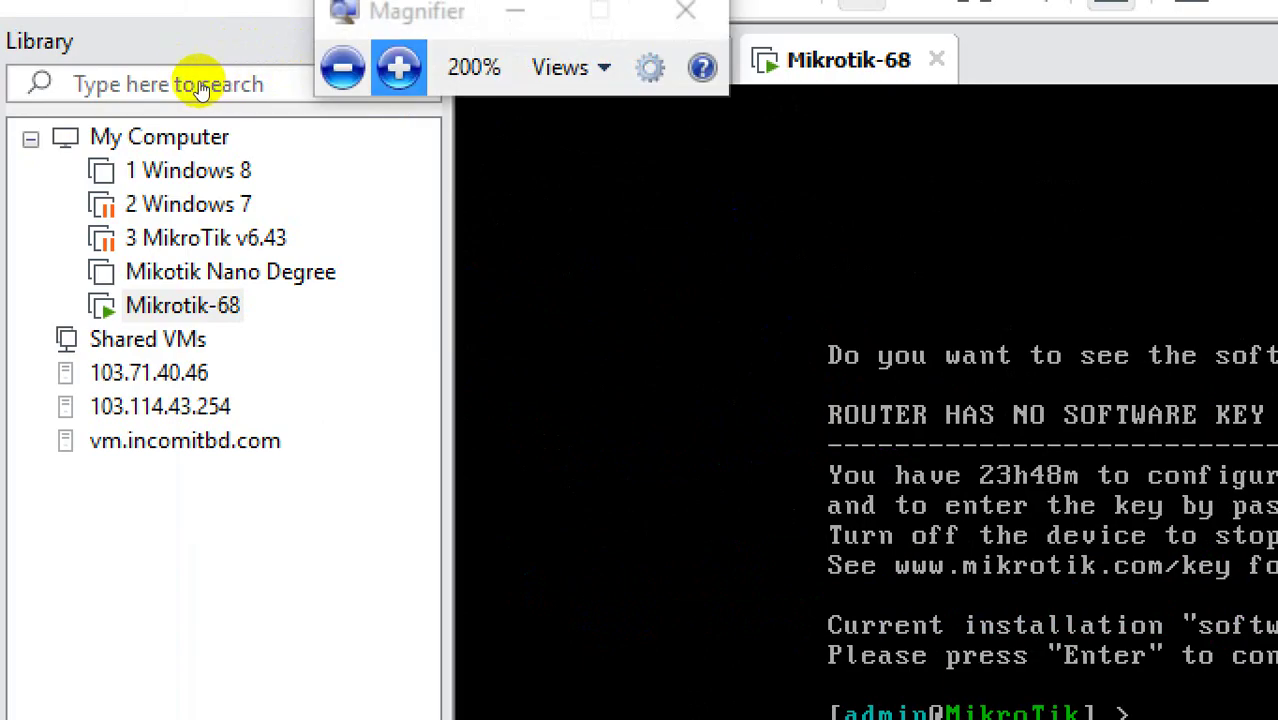
left_click(342, 67)
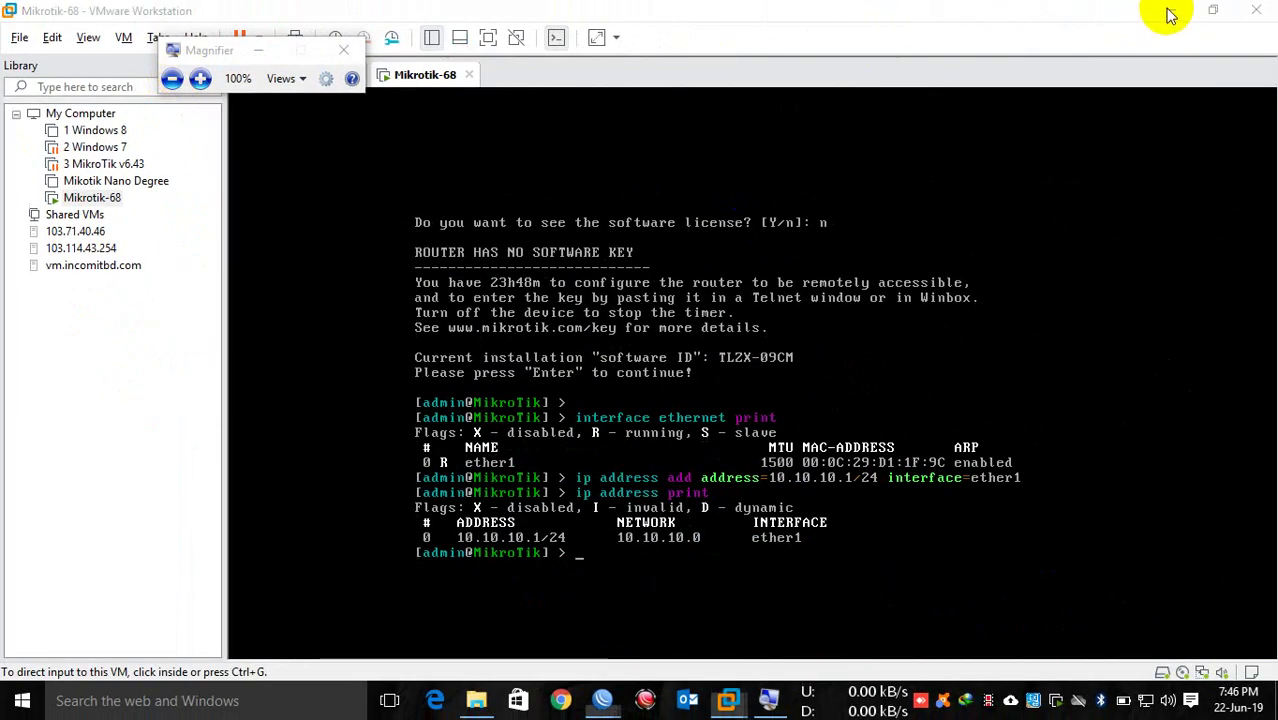
Step: Minimize VMware, cancel WinBox's reconnect and reposition the WinBox login window
left_click(1169, 12)
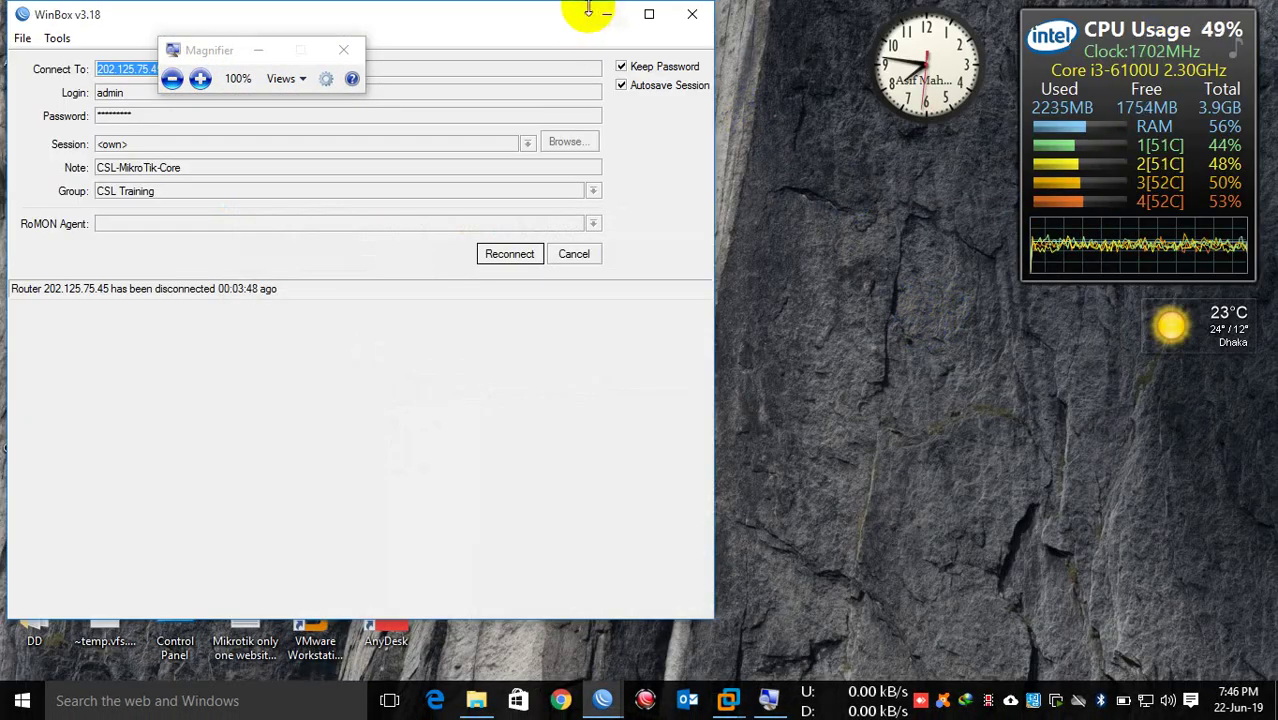
left_click_drag(567, 23, 678, 23)
left_click(685, 253)
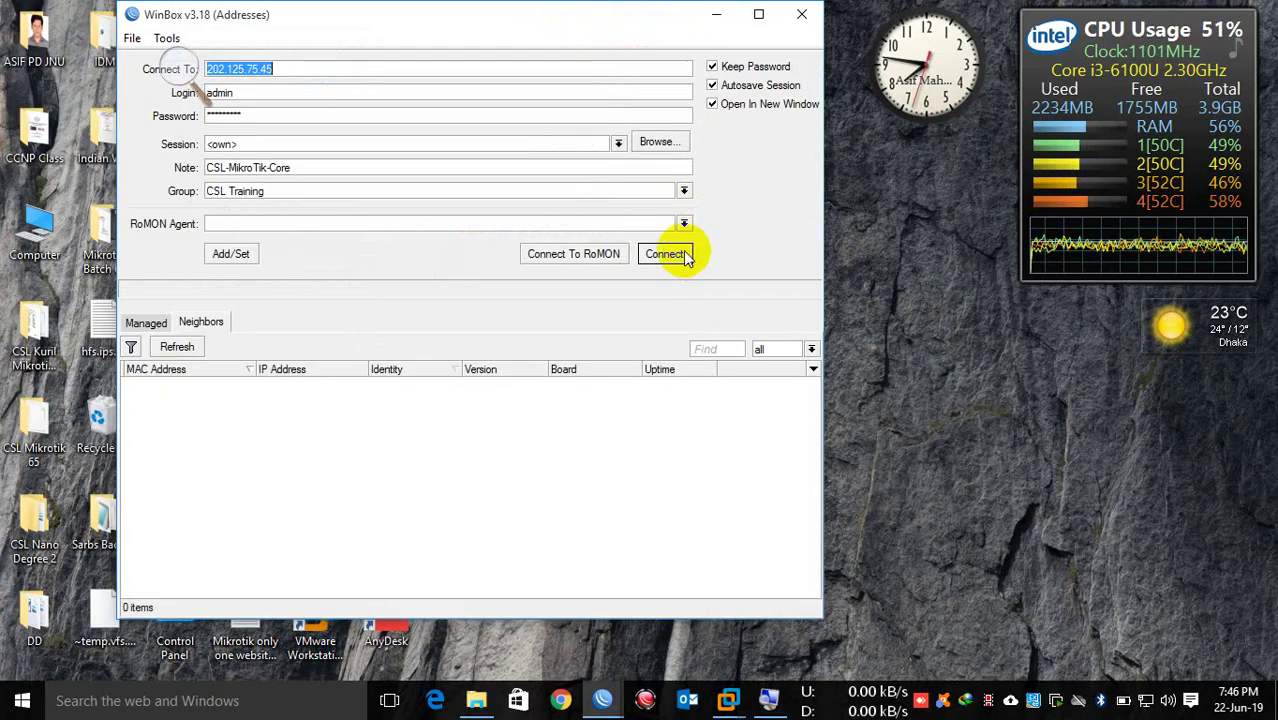
left_click_drag(357, 14, 572, 43)
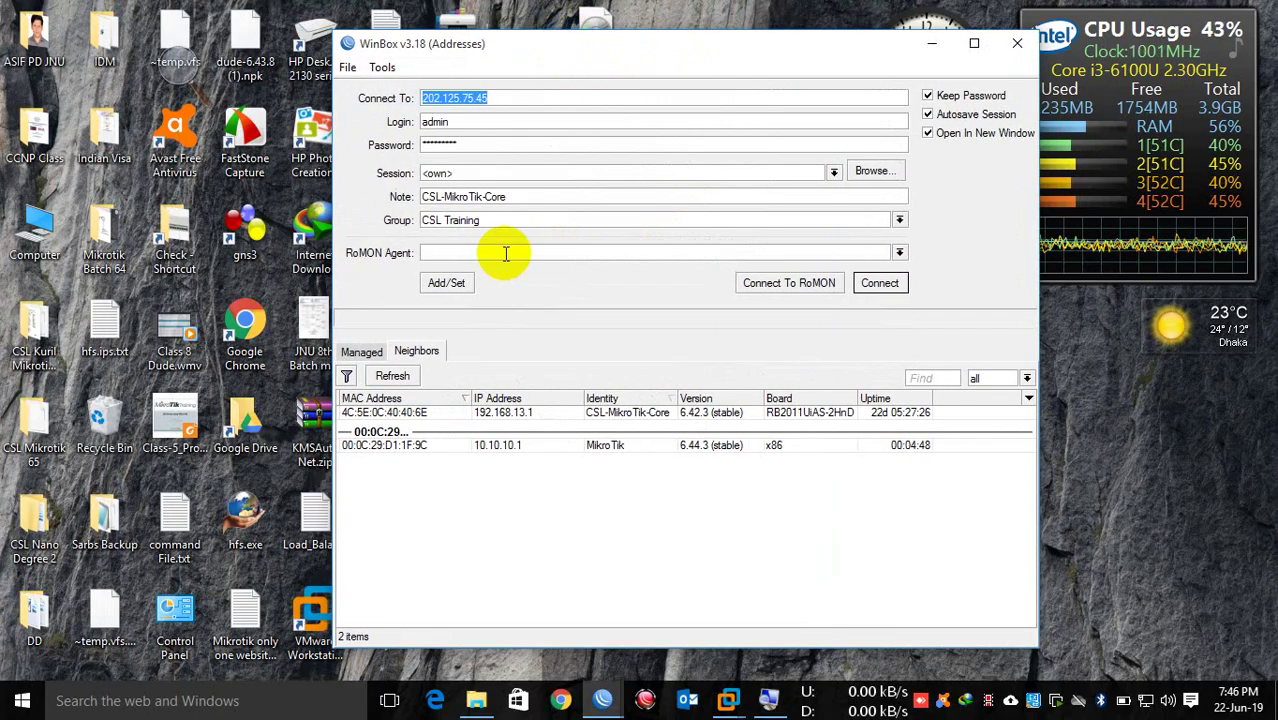
Step: In the Neighbors list, select the MikroTik router at 10.10.10.1
left_click(355, 352)
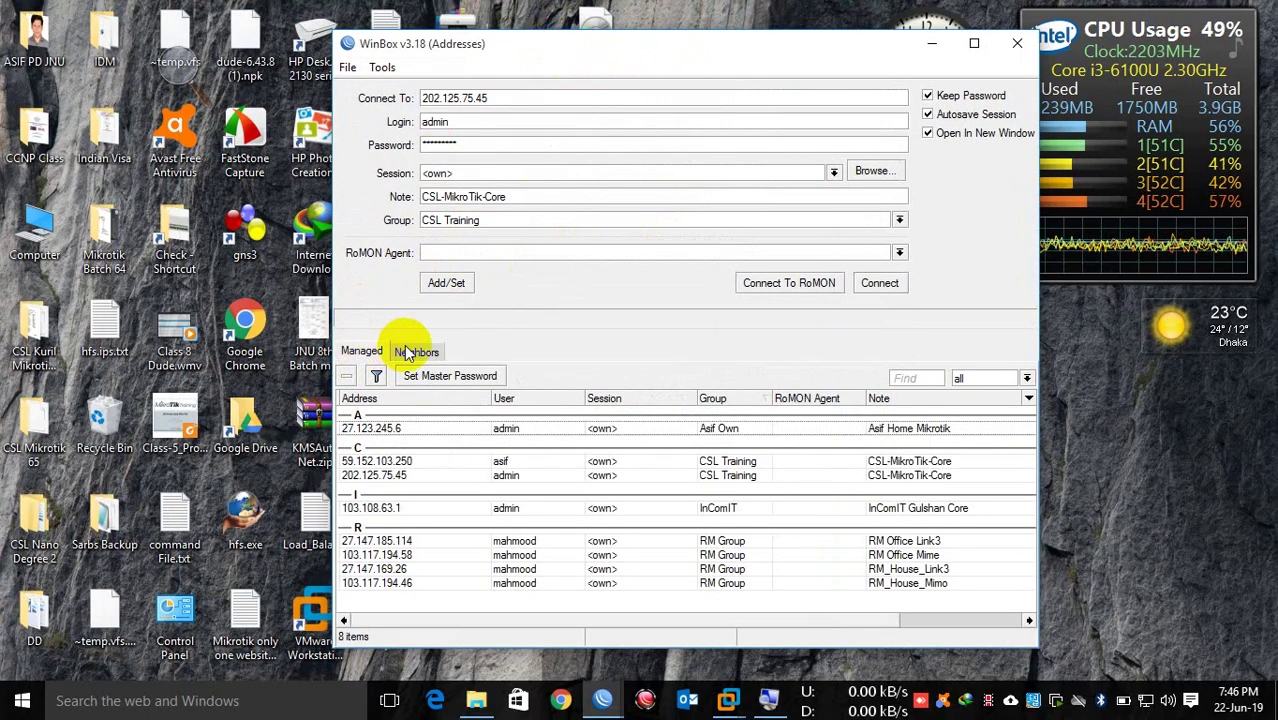
left_click(410, 352)
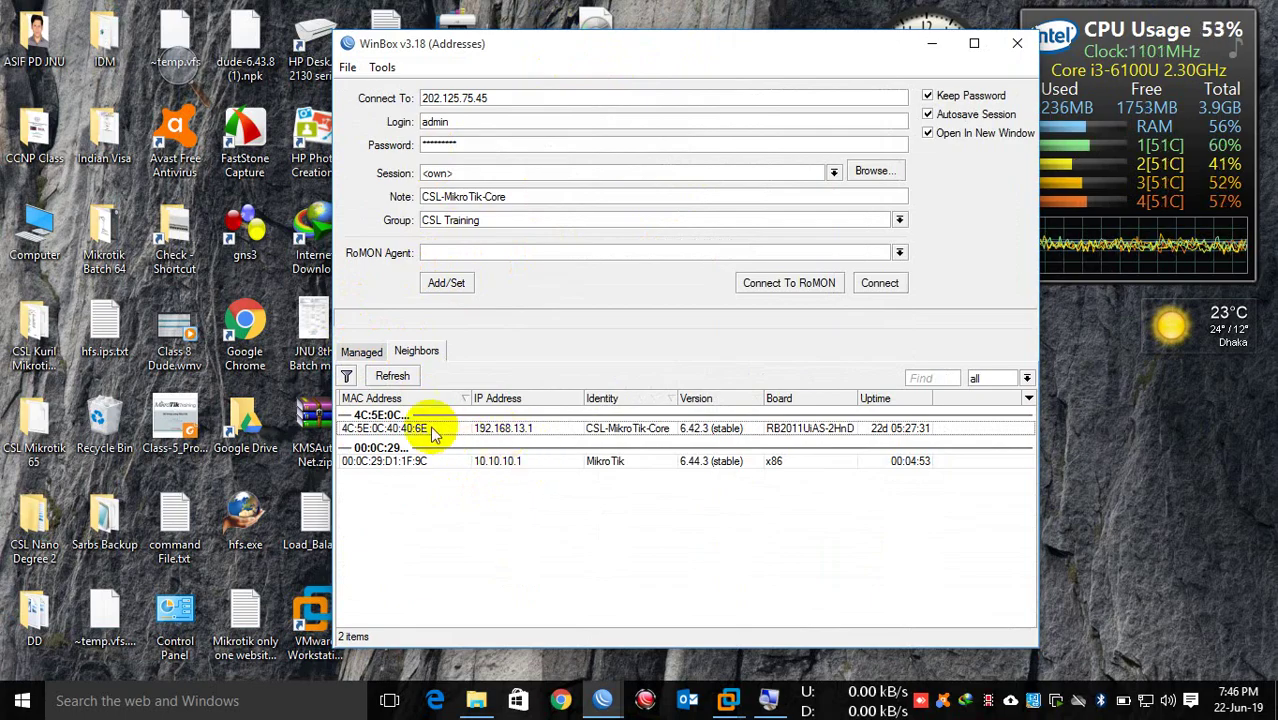
left_click(400, 430)
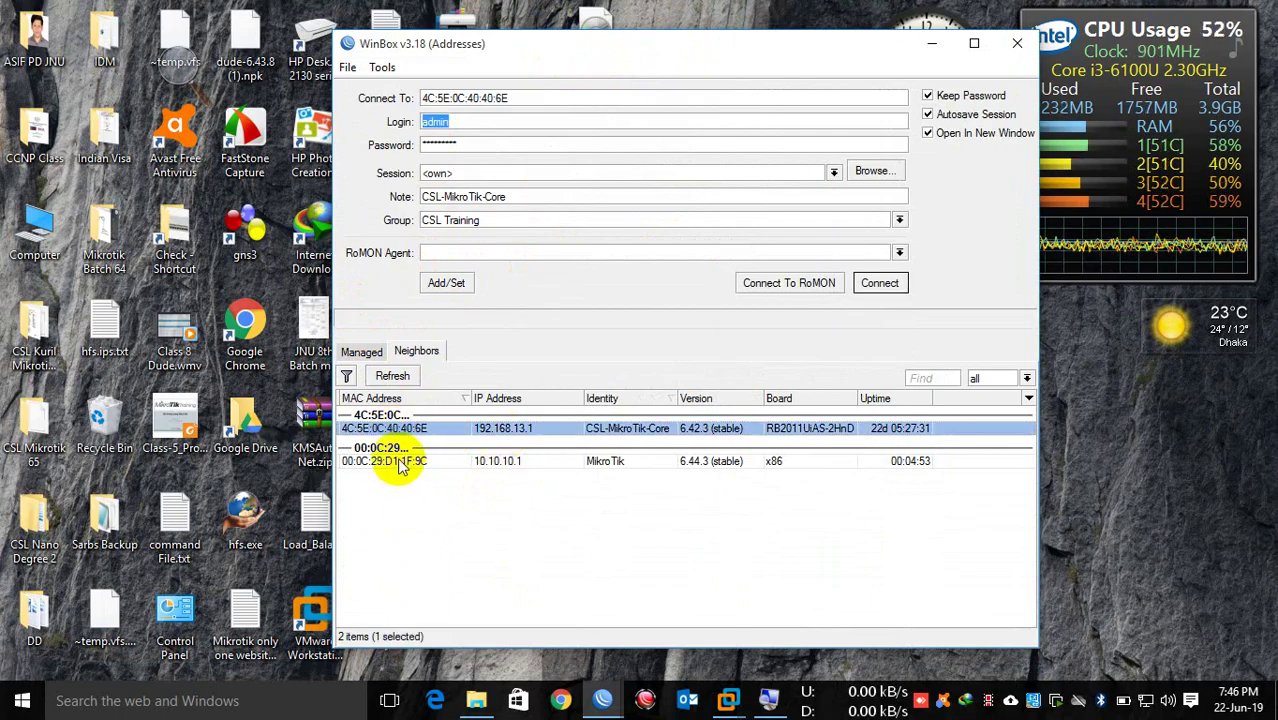
left_click(400, 463)
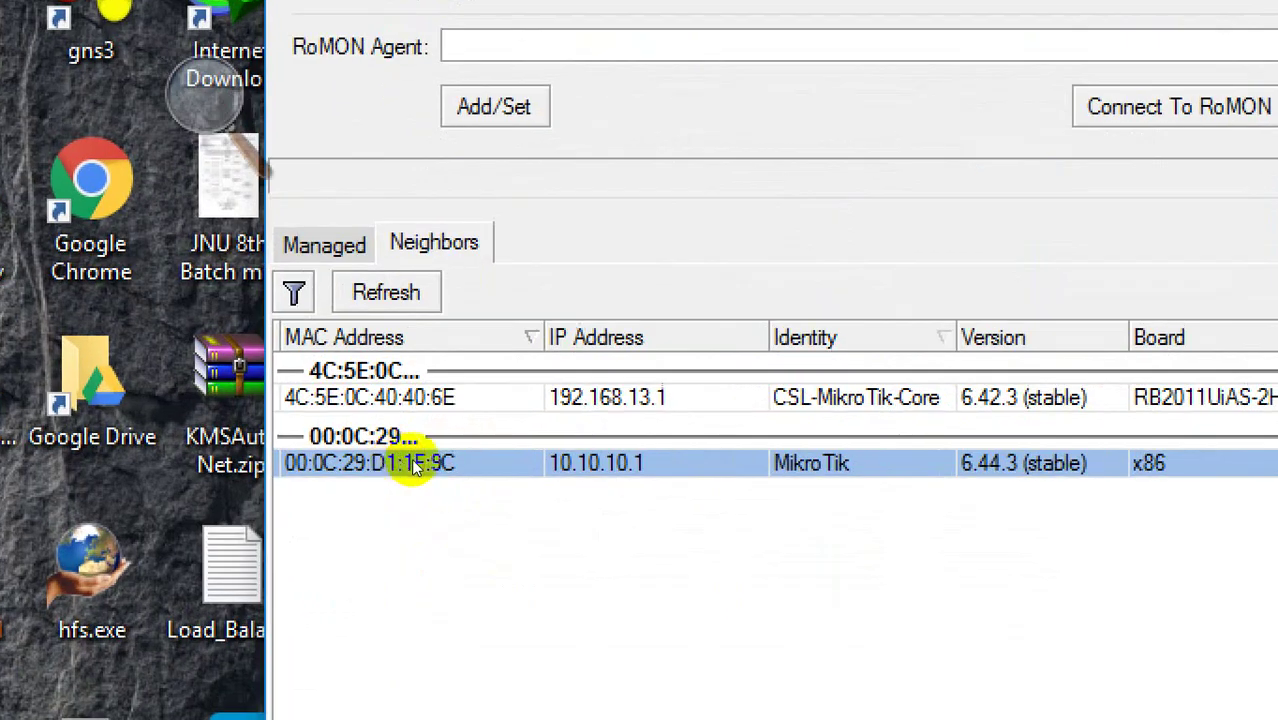
key("Up")
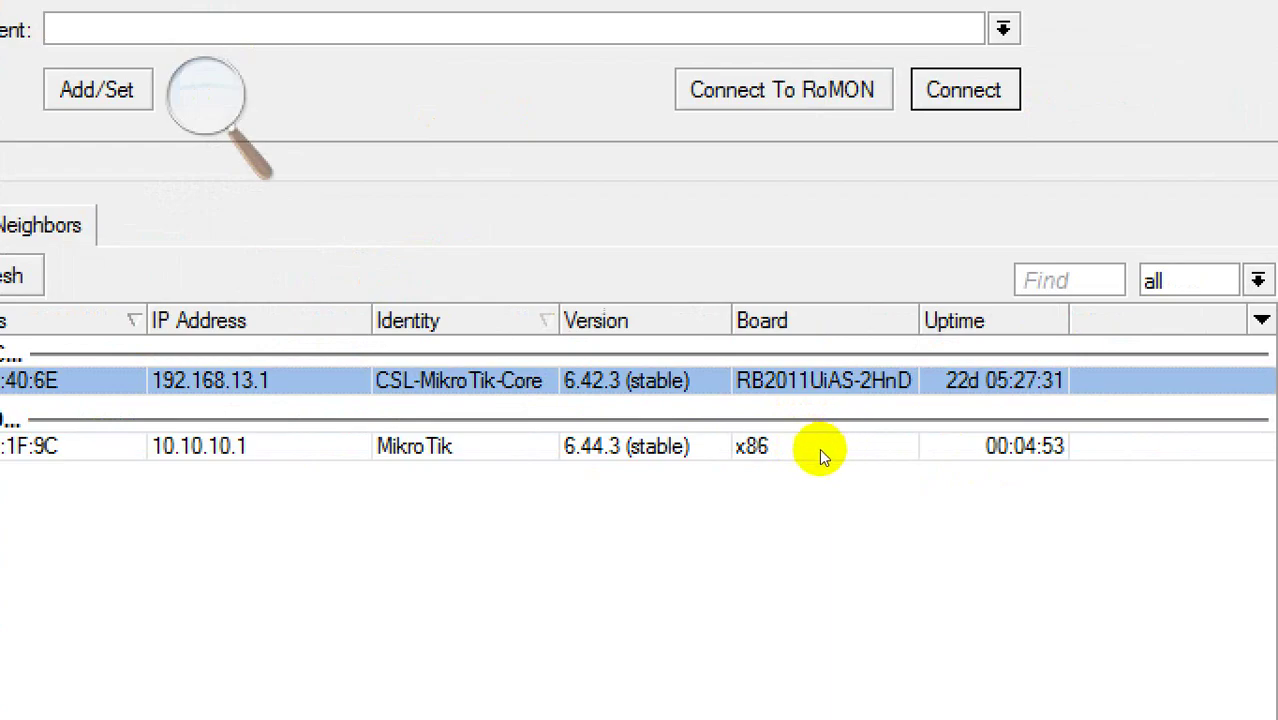
left_click(785, 460)
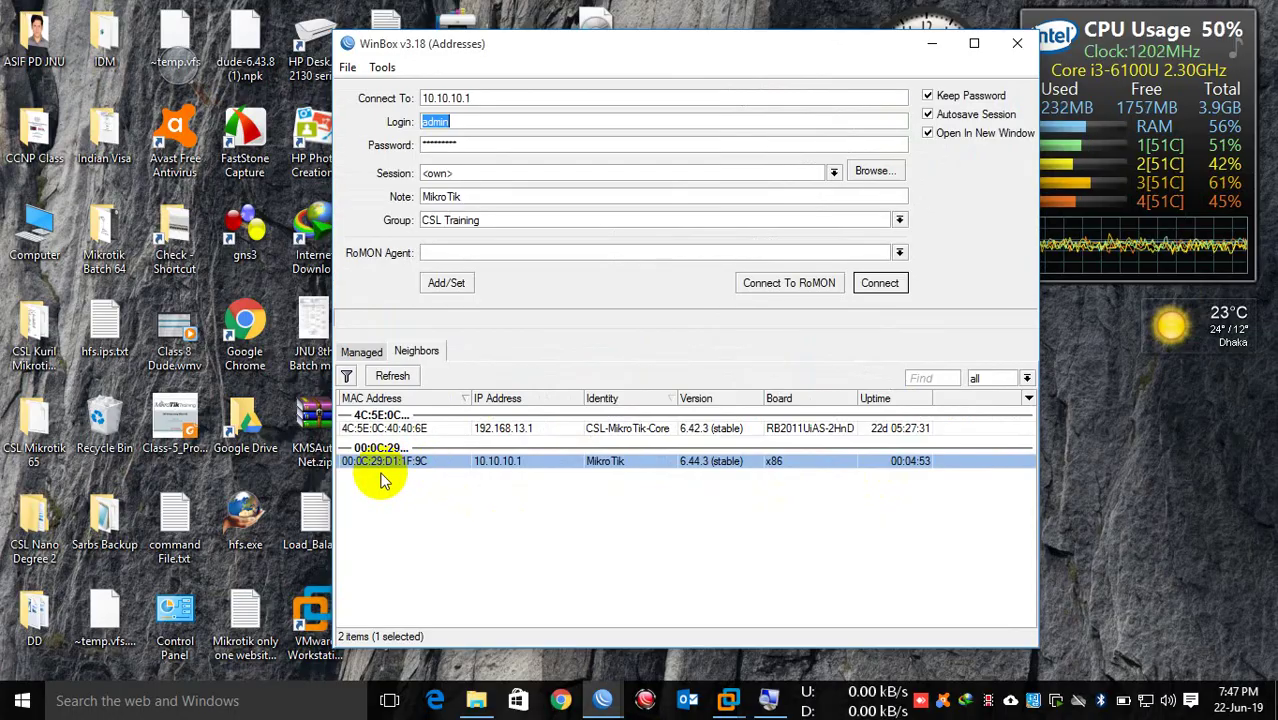
Step: Connect via MAC 00:0C:29:D1:1F:9C with a blank password, dismiss the key notice and maximize
left_click(388, 463)
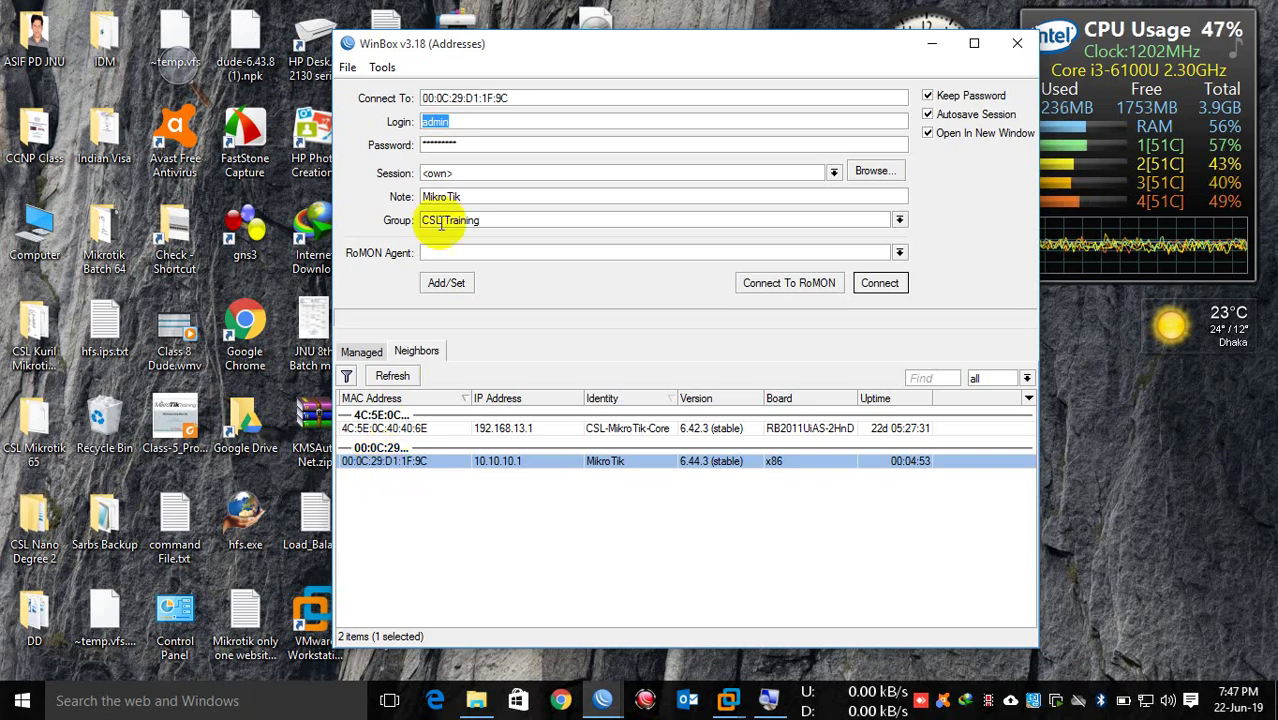
key("Tab")
key("BackSpace")
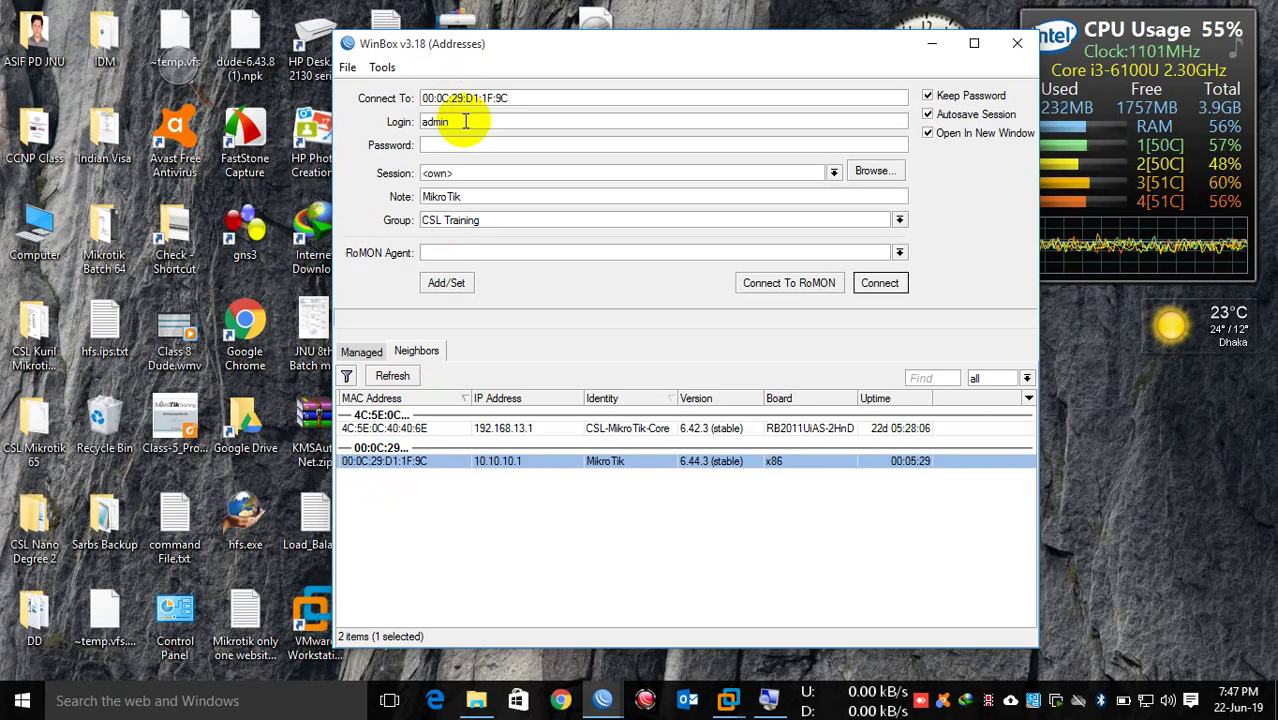
key("Return")
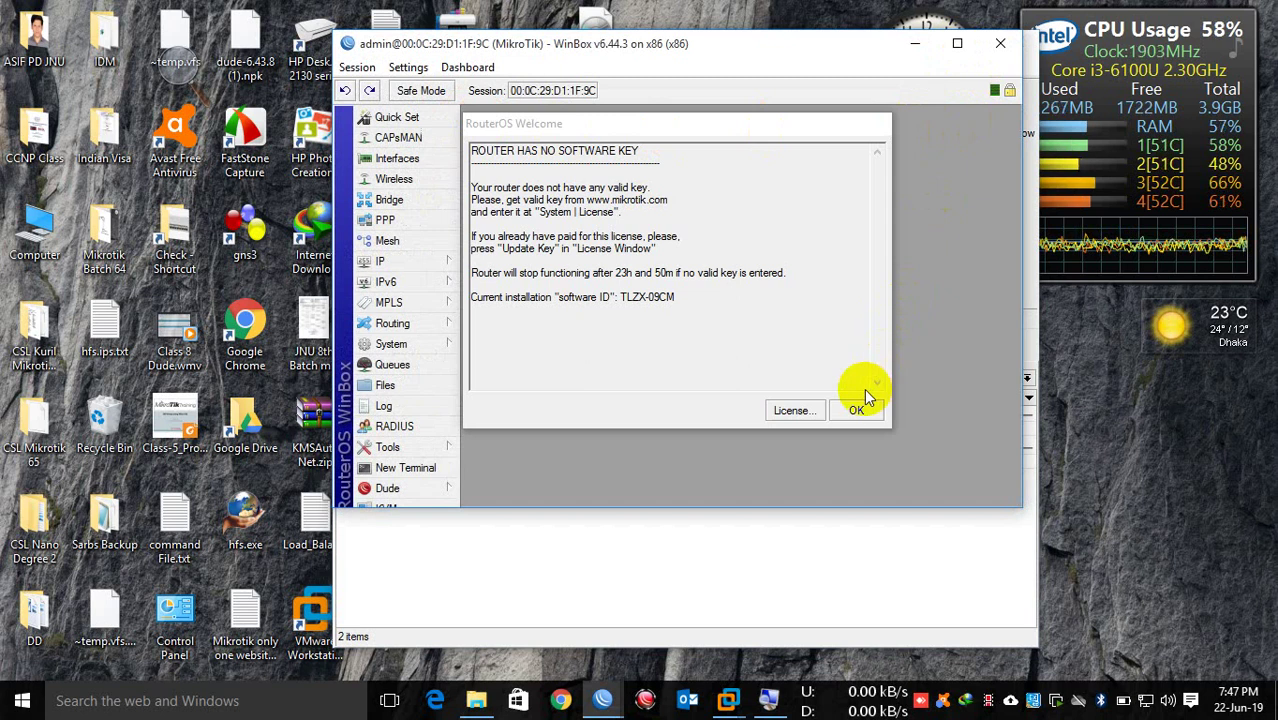
left_click(857, 411)
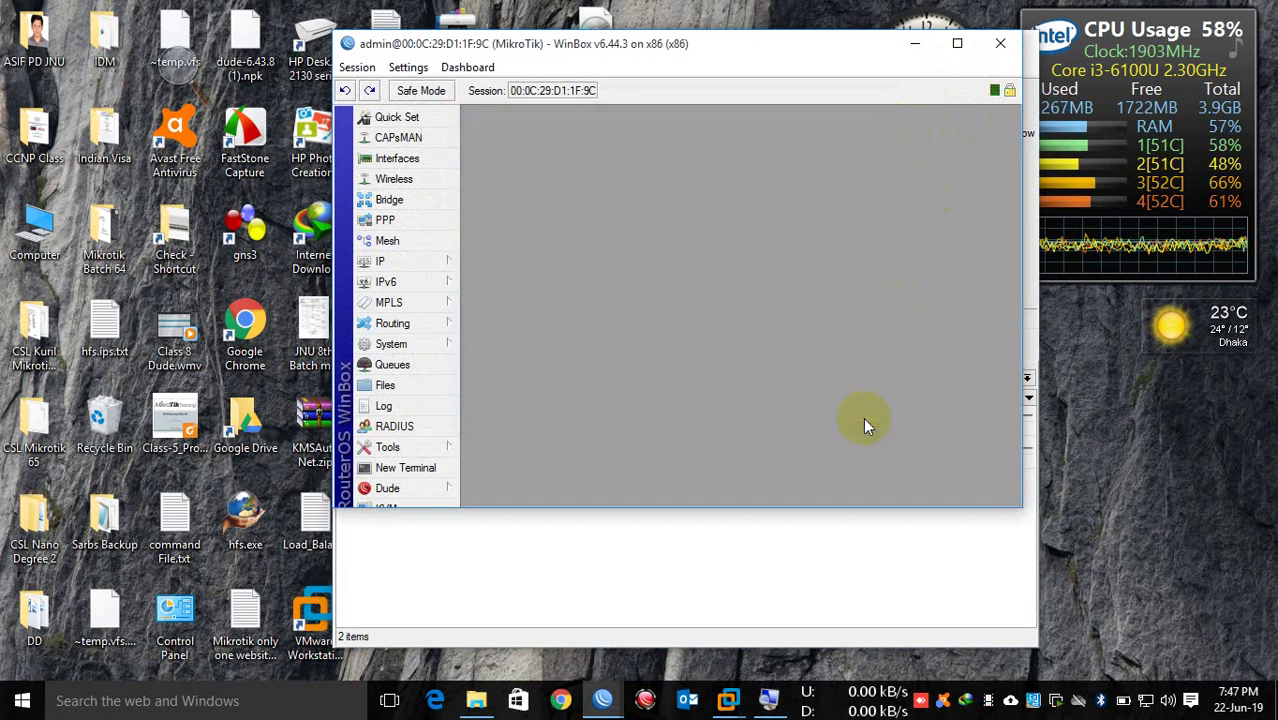
left_click(956, 45)
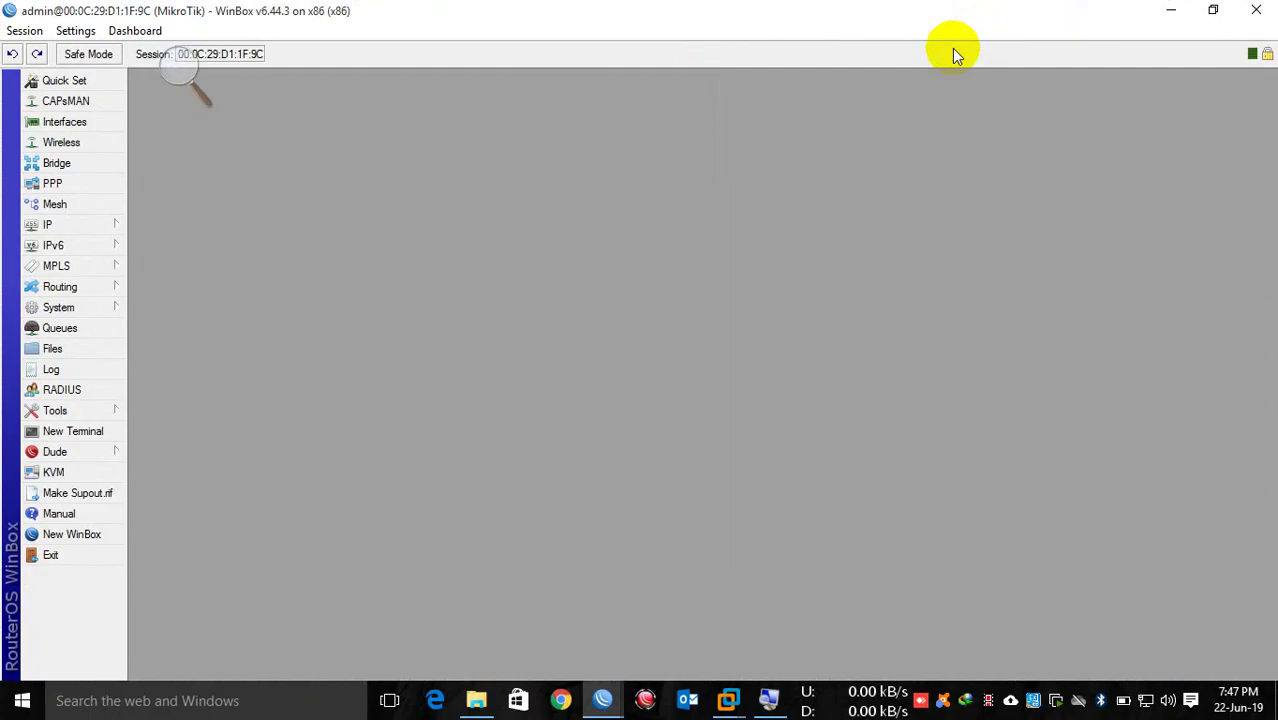
Step: Show the router's Ethernet interfaces and select ether1
left_click(88, 121)
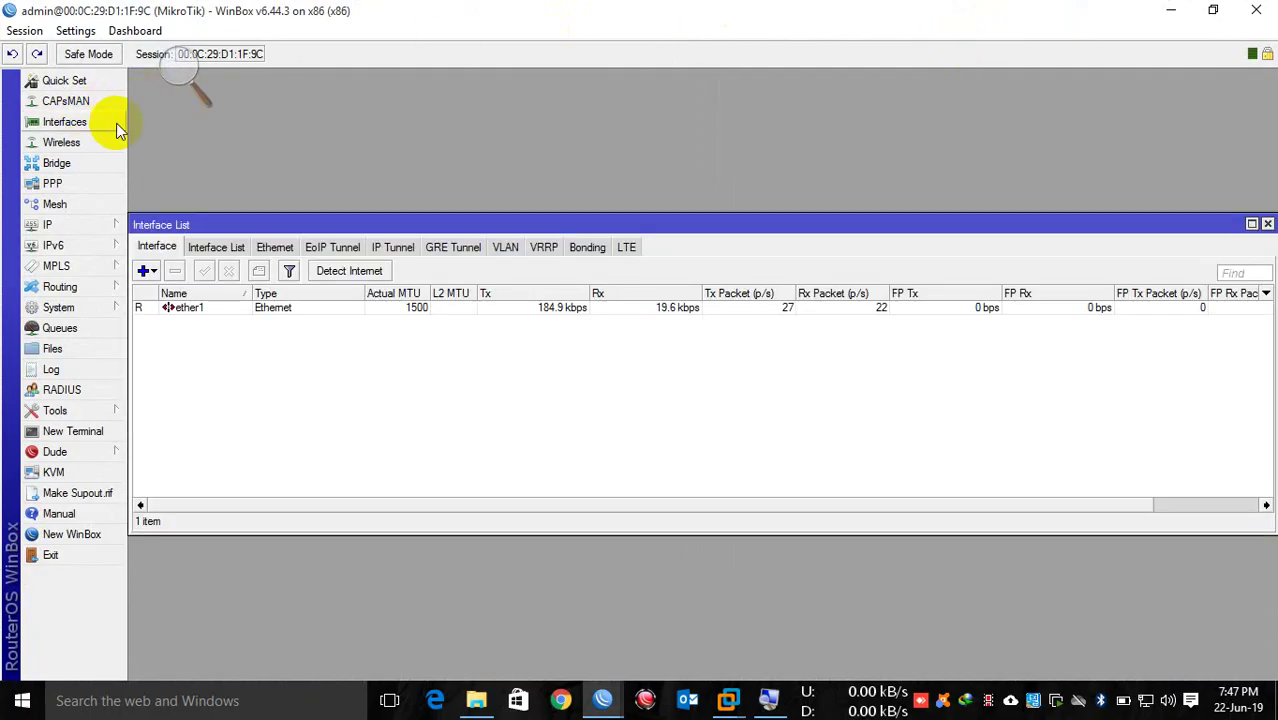
left_click(270, 247)
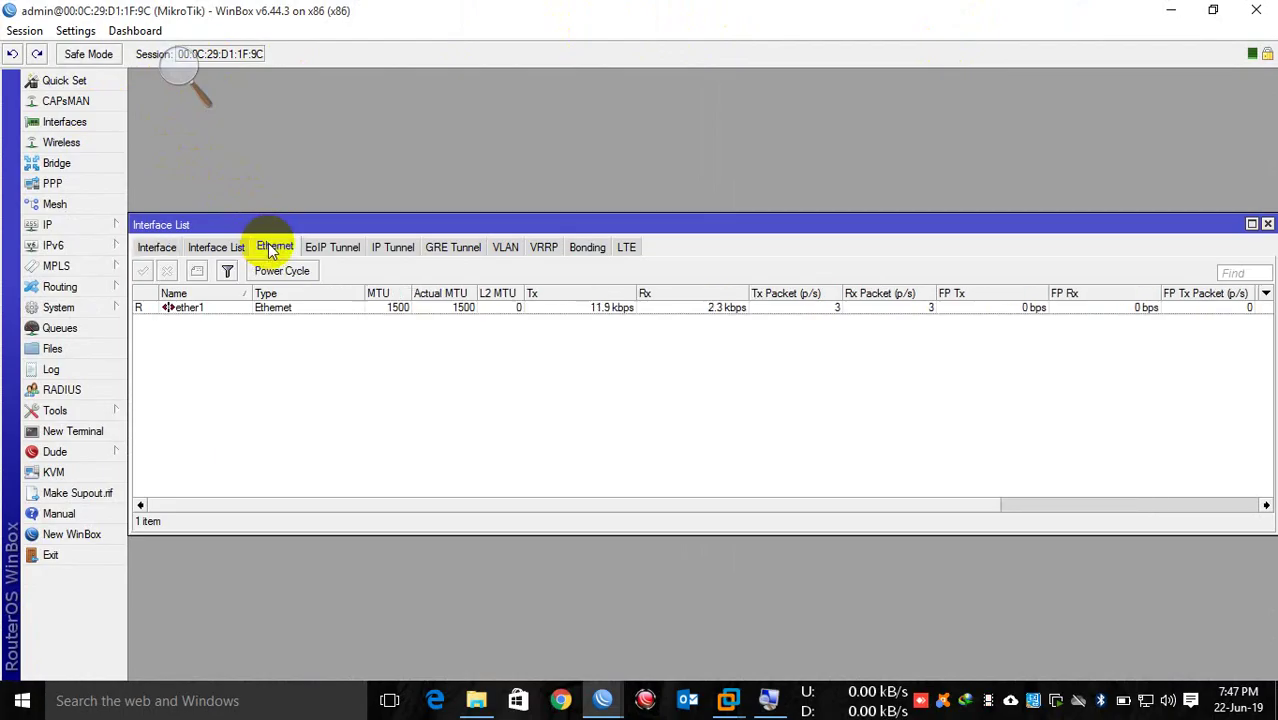
left_click(288, 311)
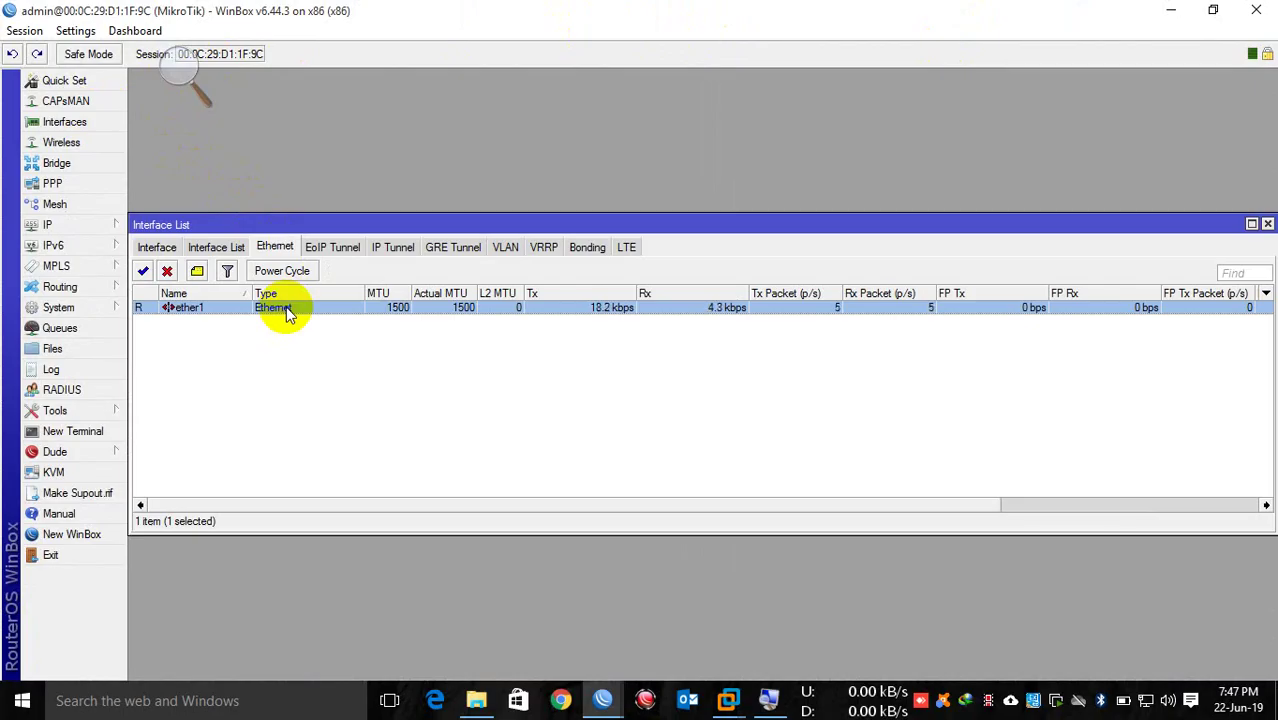
Step: Open the IP Address List and select the 10.10.10.1/24 entry on ether1
left_click(76, 224)
left_click(180, 238)
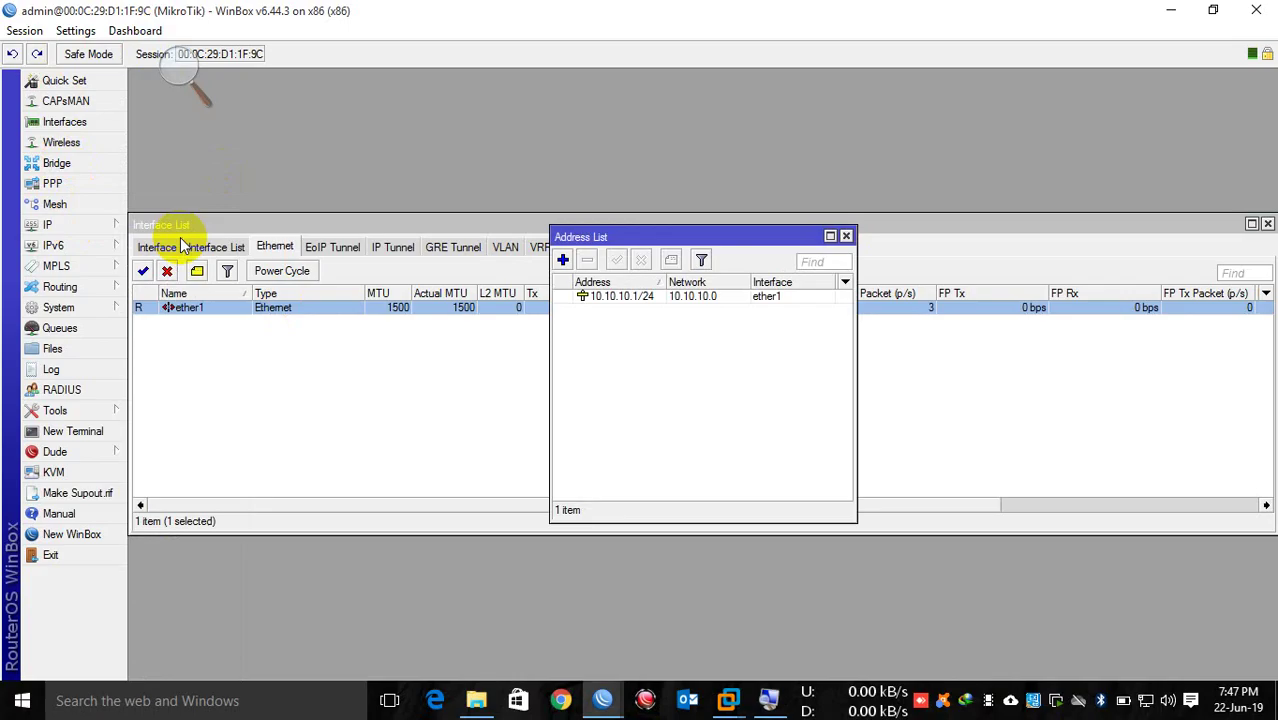
left_click(630, 298)
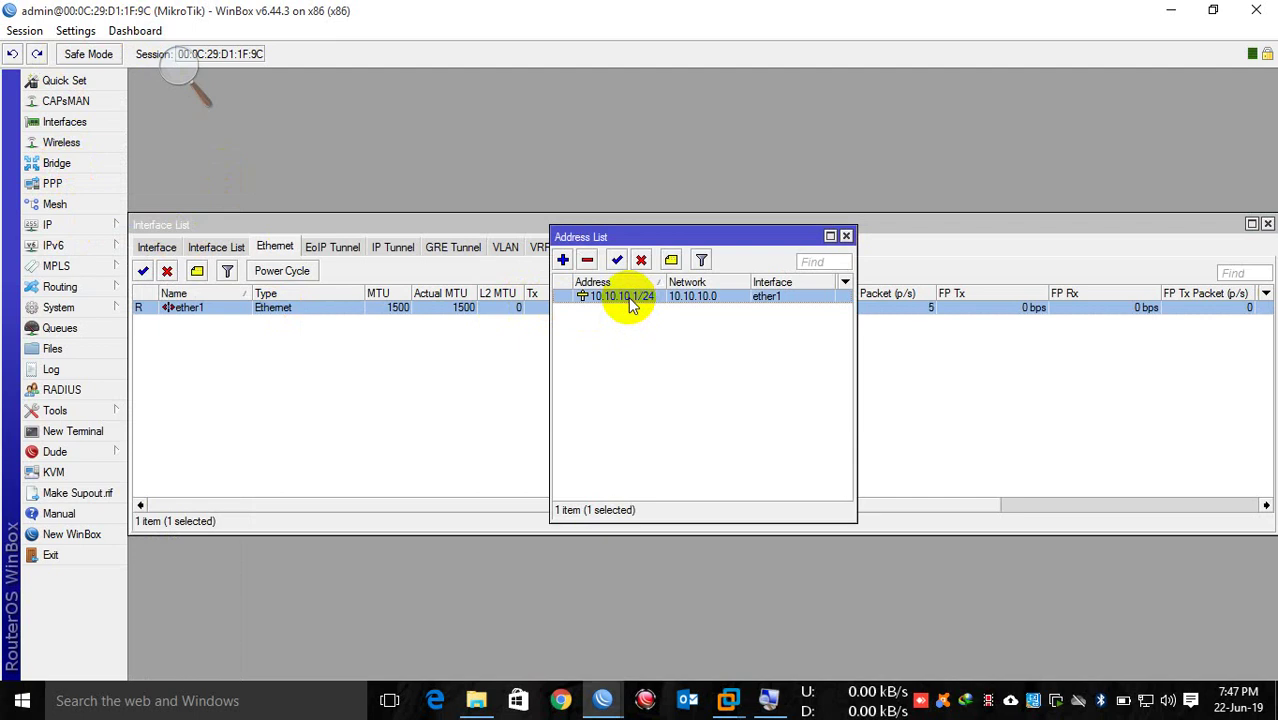
Step: Remove the old address and add a new 10.10.10.1/24 address on interface ether1
left_click(587, 261)
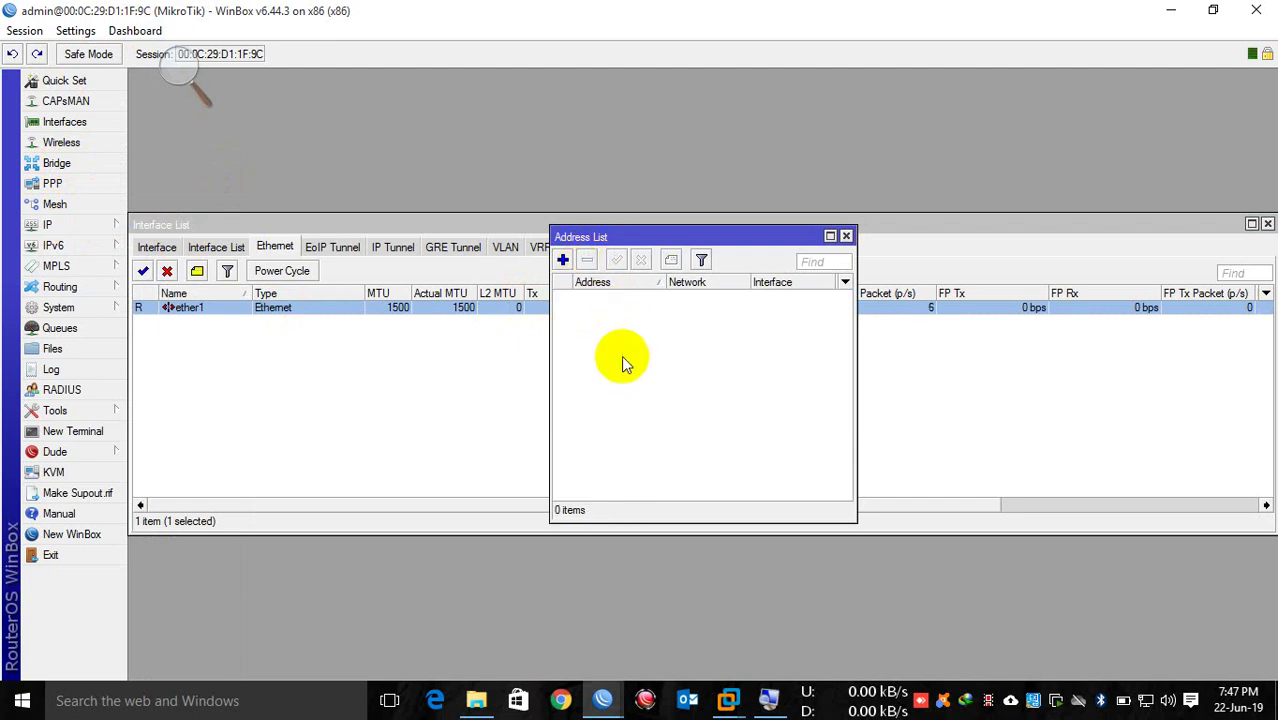
left_click(563, 260)
type("10.10.10.1")
type("/24")
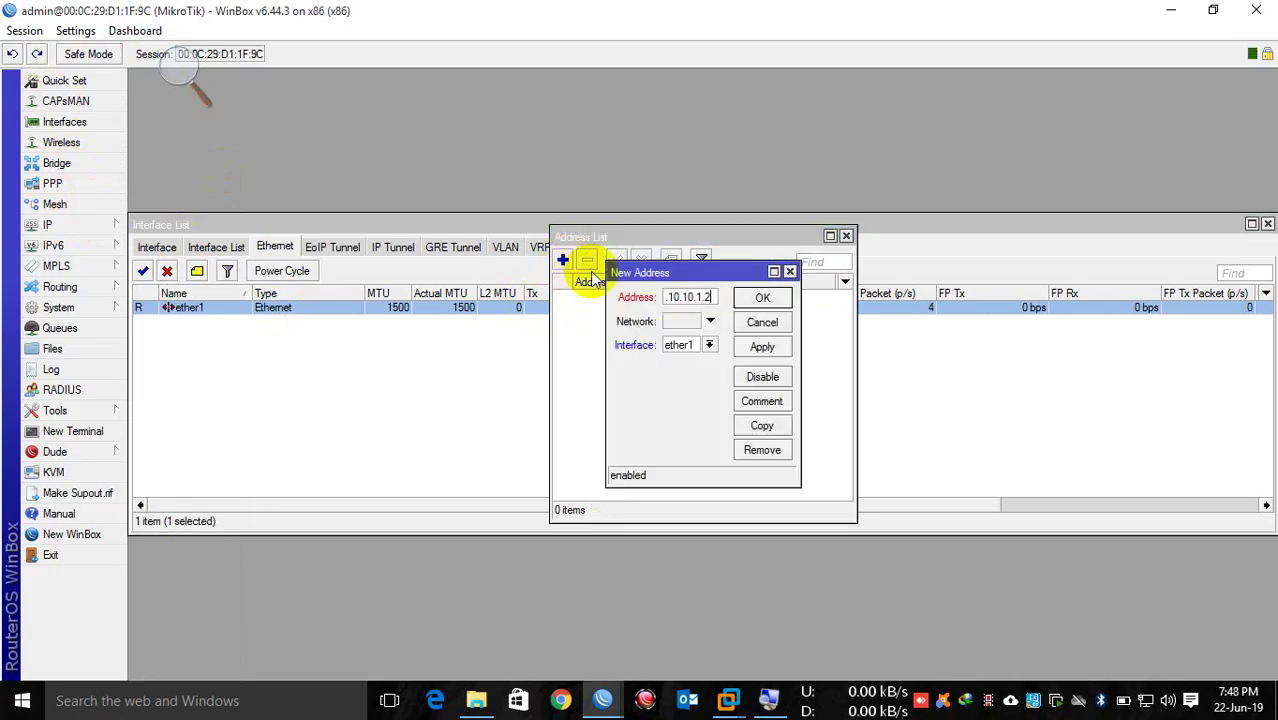
left_click(700, 345)
left_click(698, 360)
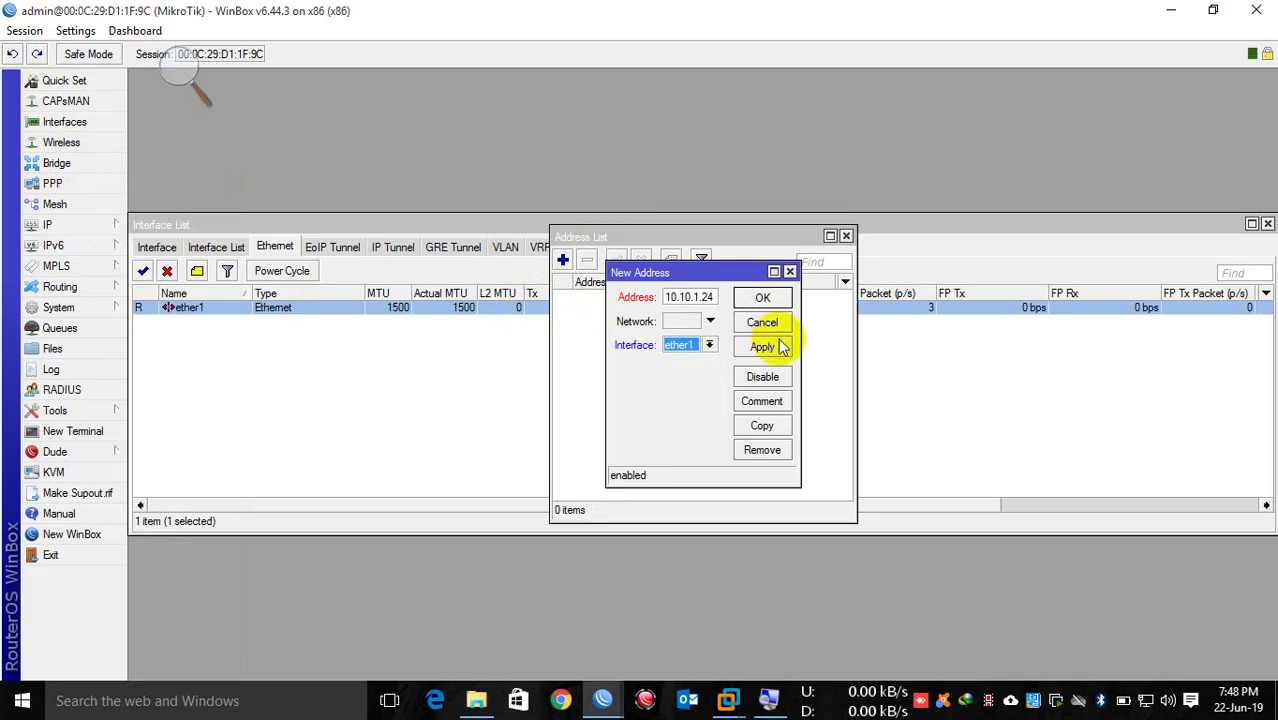
left_click(760, 297)
Step: Correct the mistyped prefix to 10.10.10.1/24, then apply and save the address
left_click(742, 370)
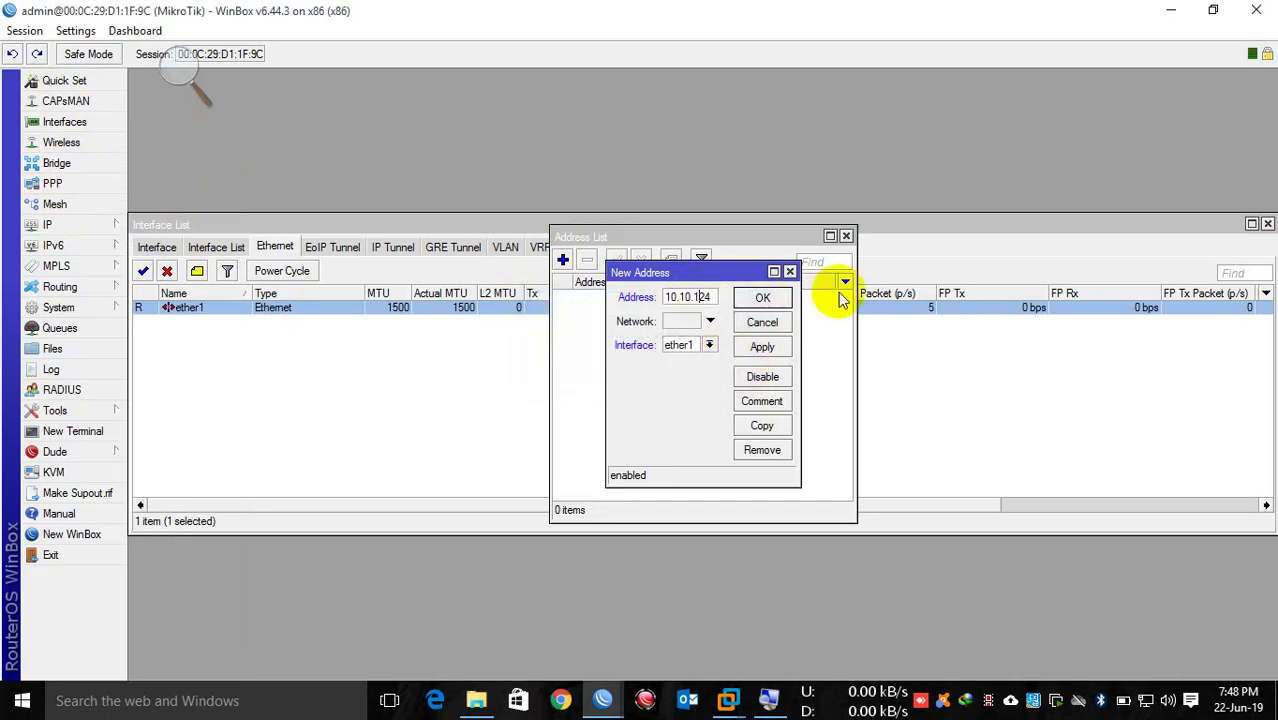
key("BackSpace")
type("/")
left_click(762, 346)
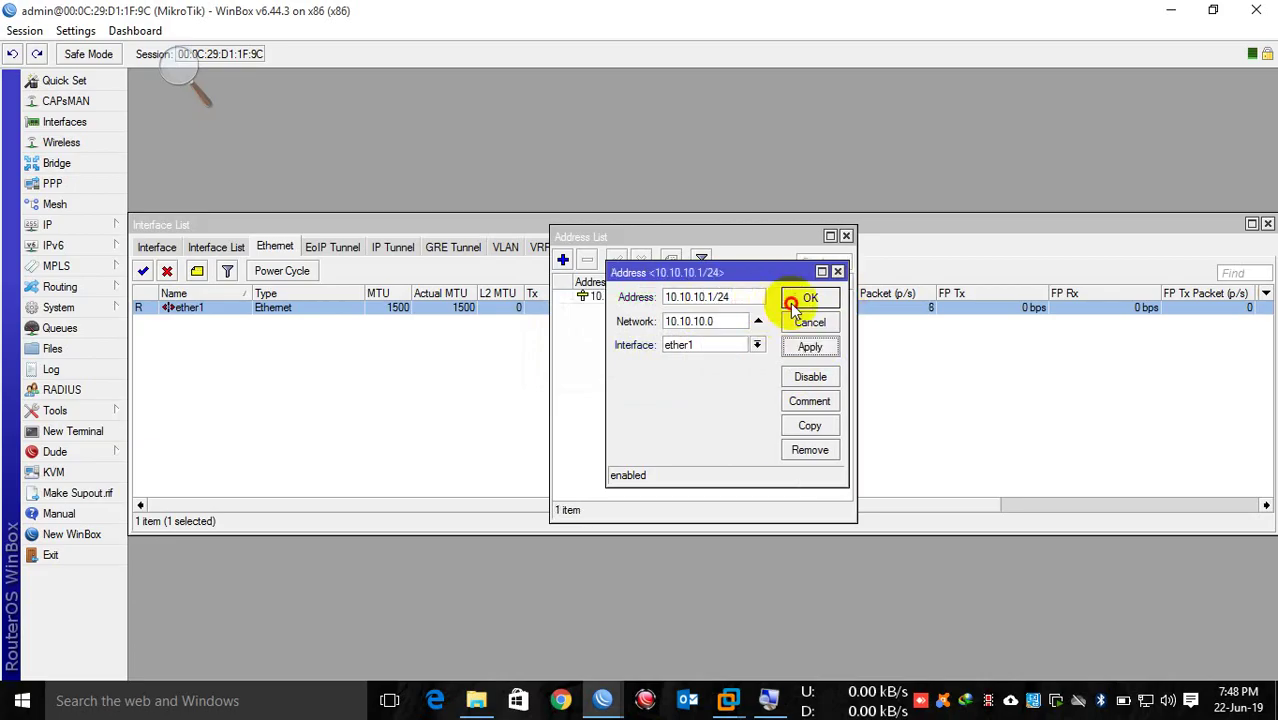
left_click(768, 299)
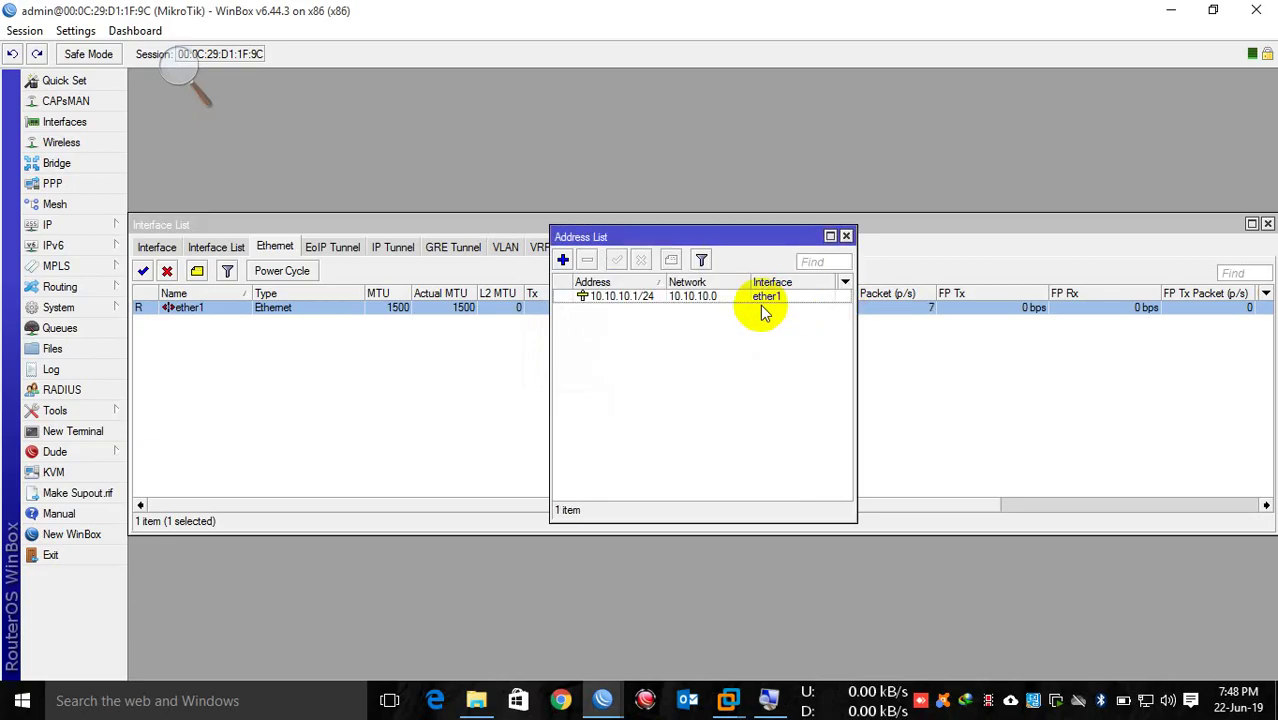
left_click(772, 297)
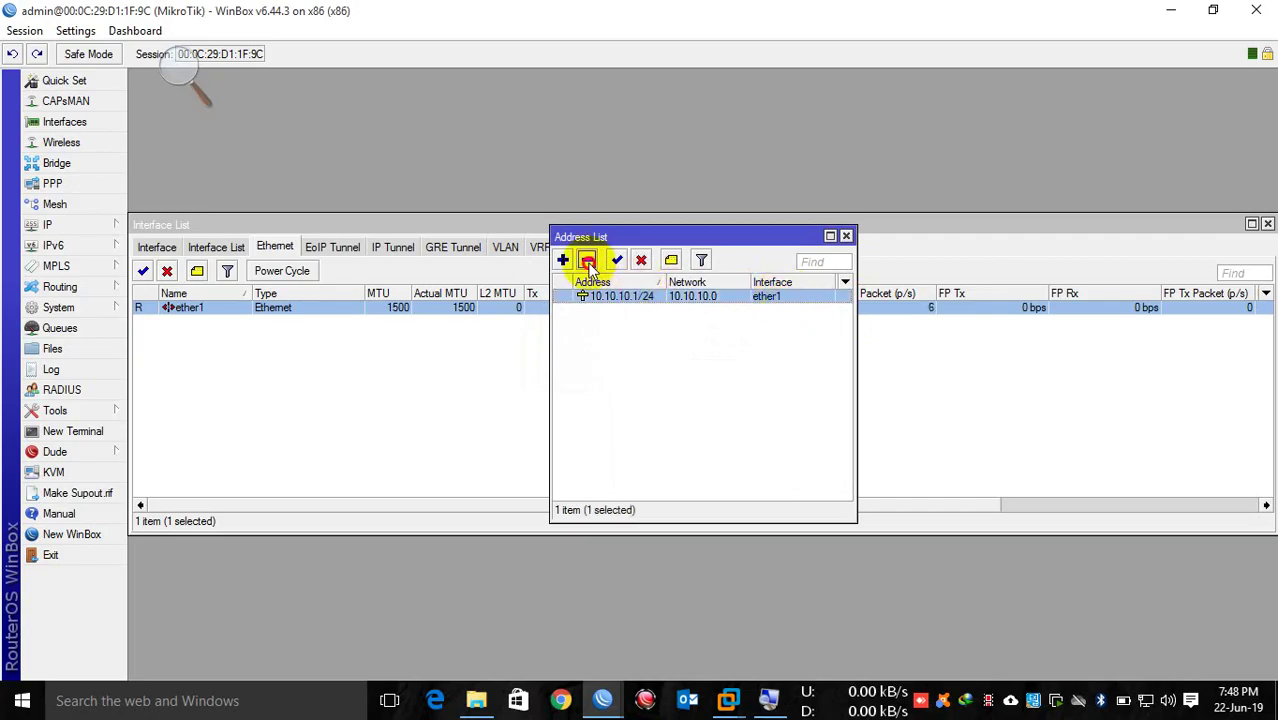
Step: Delete the 10.10.10.1/24 address and open a New Terminal at the [admin@MikroTik] > prompt
left_click(587, 260)
left_click_drag(622, 237, 330, 84)
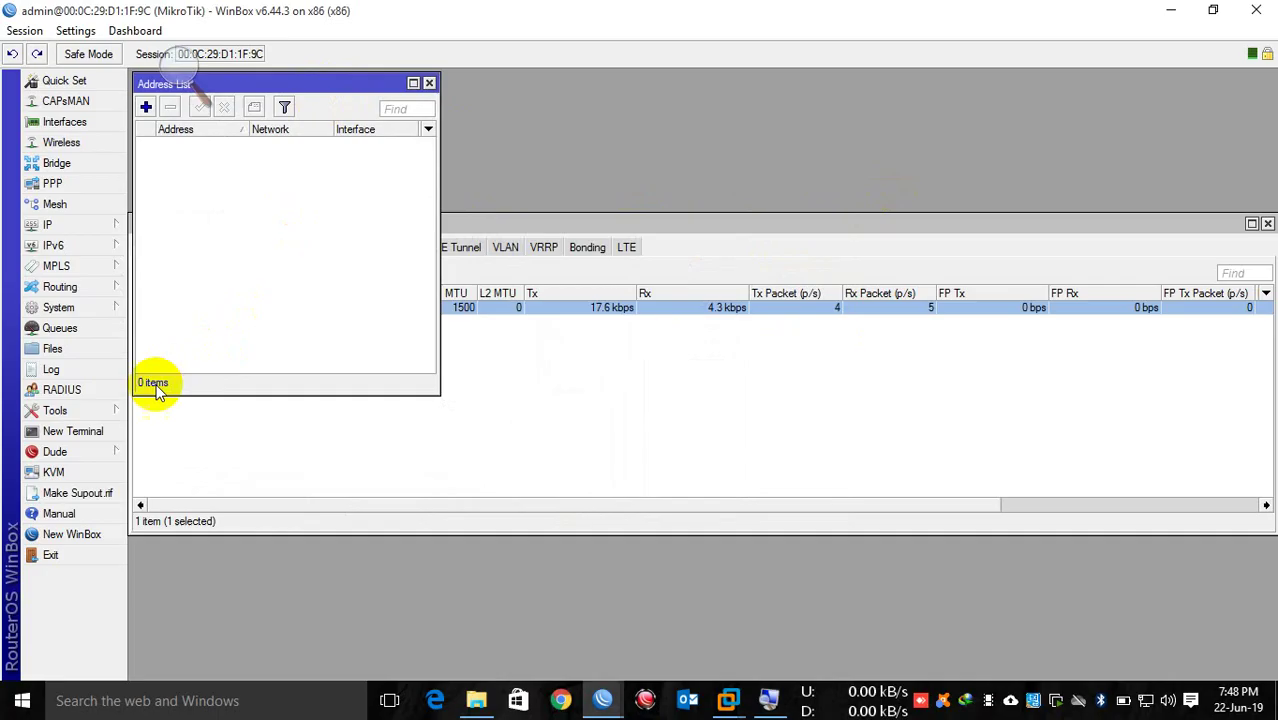
left_click(78, 429)
left_click_drag(790, 210, 983, 146)
key("Return")
key("Return")
key("Return")
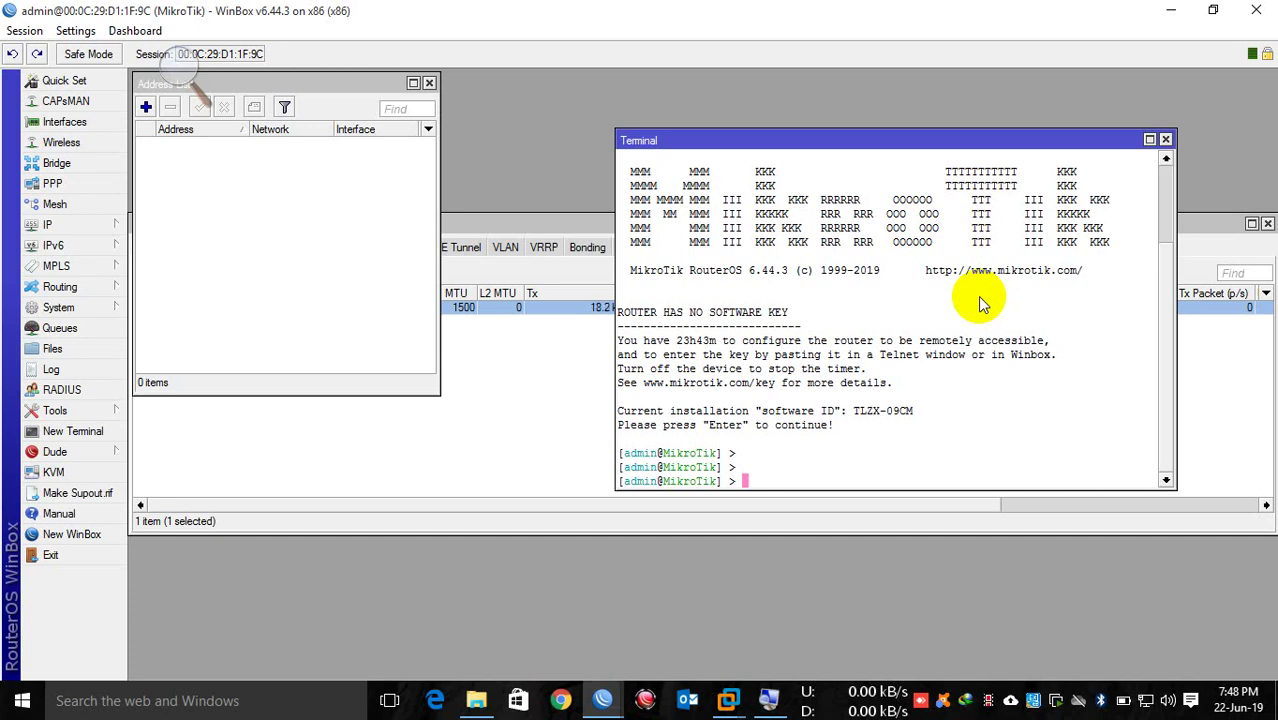
Step: Run 'interface ethernet print' and 'ip address print' to list interfaces and current addresses
type("interface ethernet print")
key("Return")
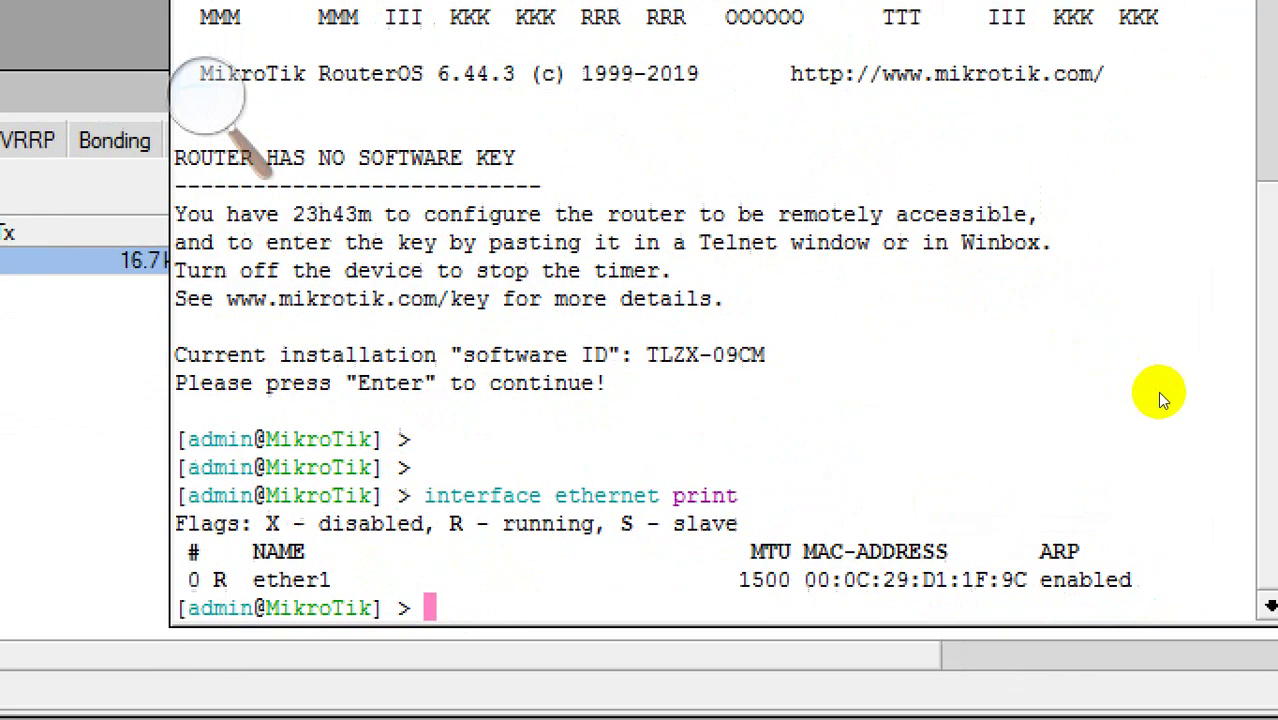
type("ip address ")
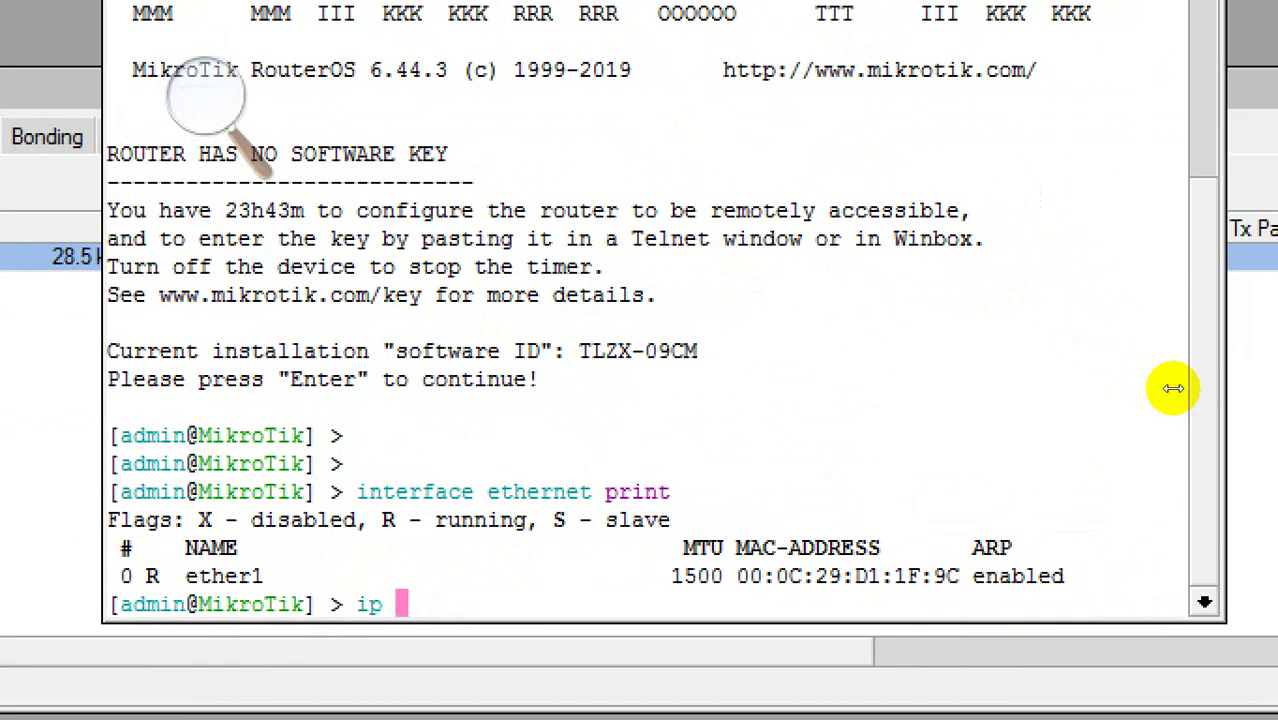
type("add ad")
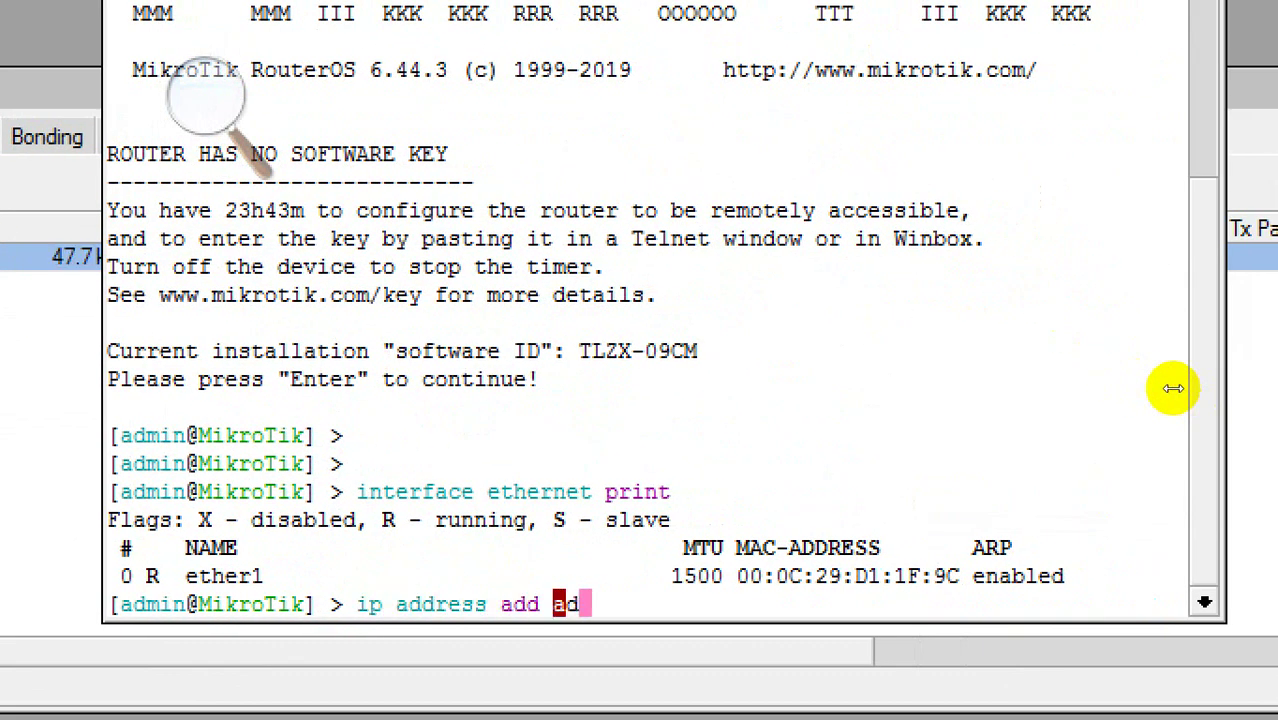
key("Tab")
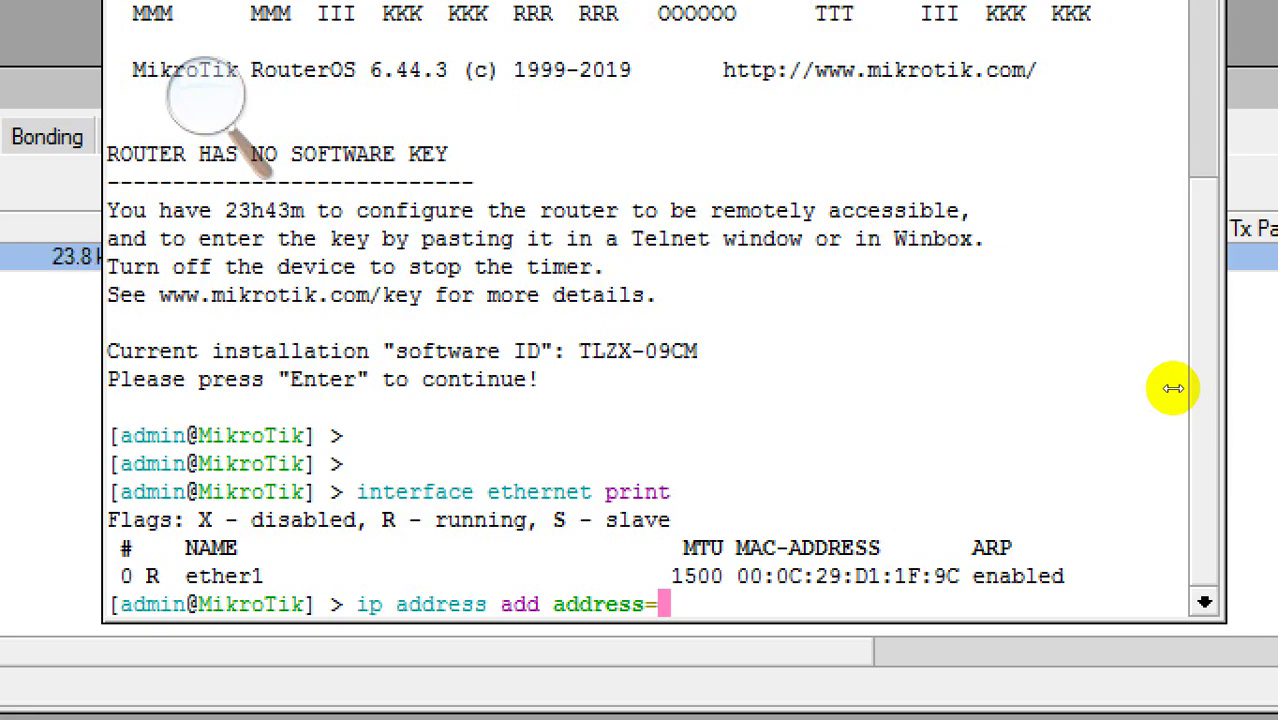
key("BackSpace")
key("BackSpace")
key("BackSpace")
key("BackSpace")
key("BackSpace")
key("BackSpace")
key("BackSpace")
key("BackSpace")
key("BackSpace")
key("BackSpace")
key("BackSpace")
key("BackSpace")
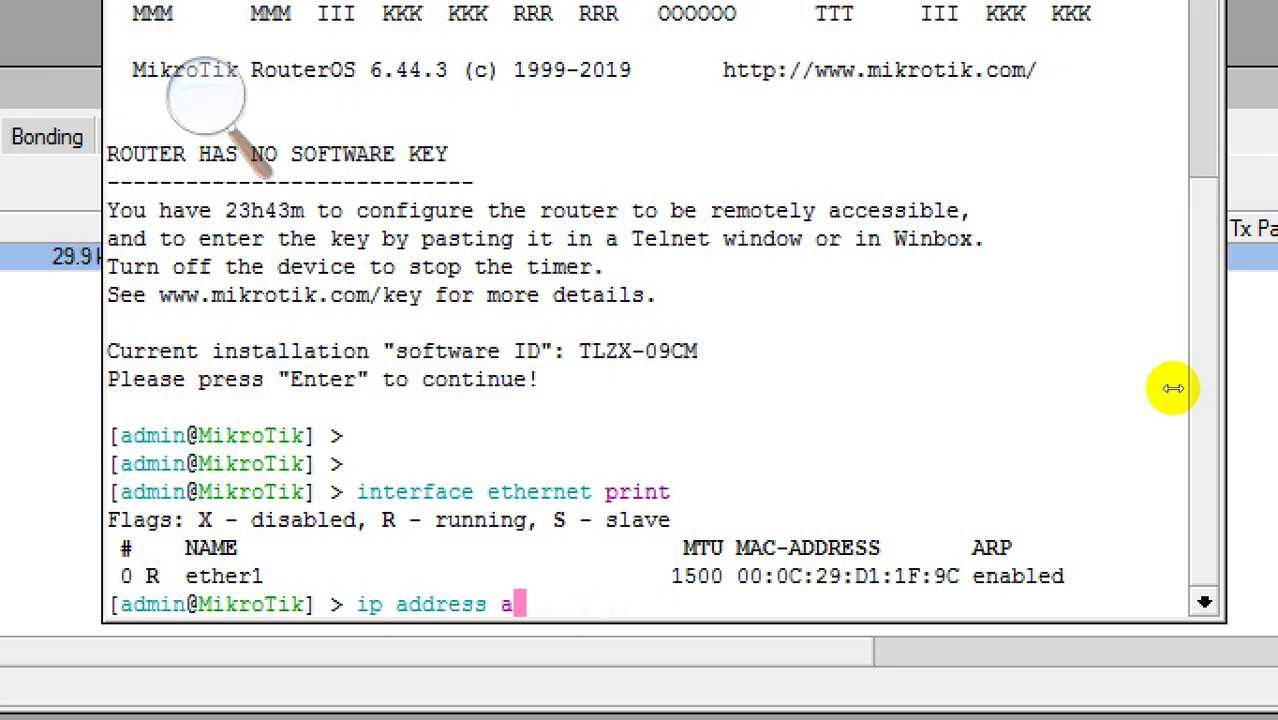
type("print")
key("Return")
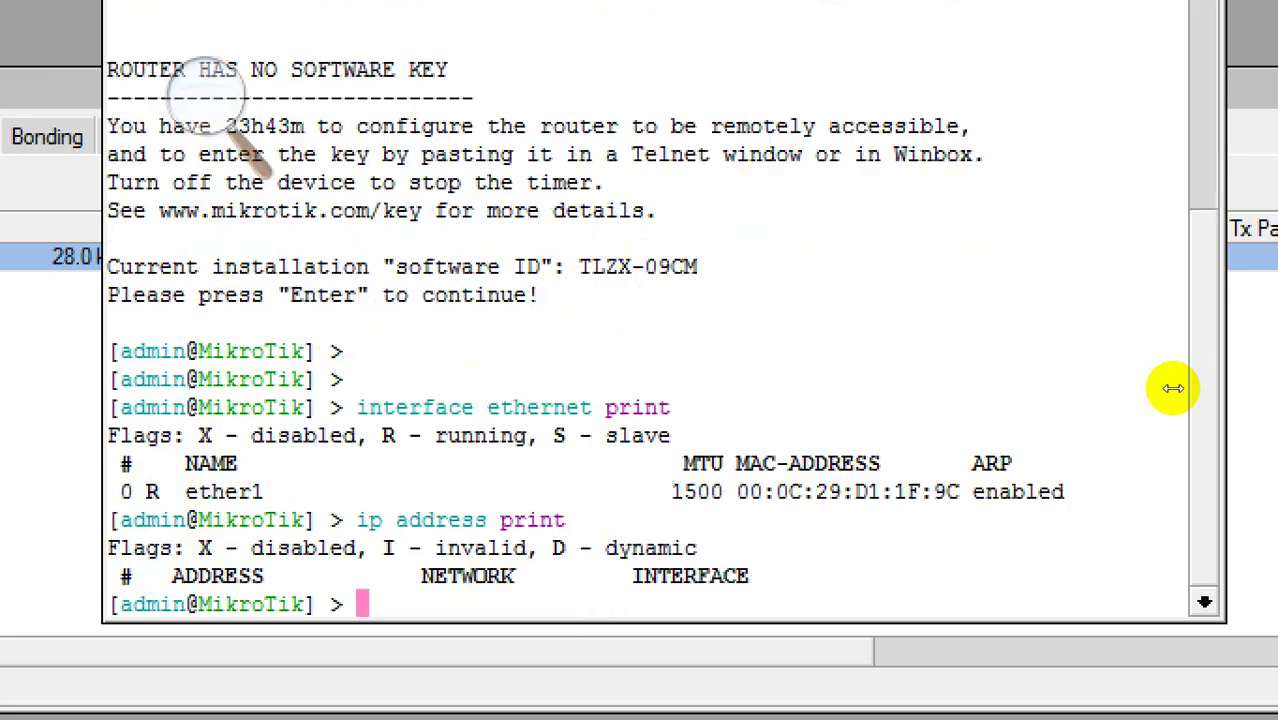
Step: Run 'ip address add address=10.10.10.1/24 interface=ether1' and confirm it with 'ip address print'
key("Up")
key("BackSpace")
key("BackSpace")
key("BackSpace")
key("BackSpace")
key("BackSpace")
key("BackSpace")
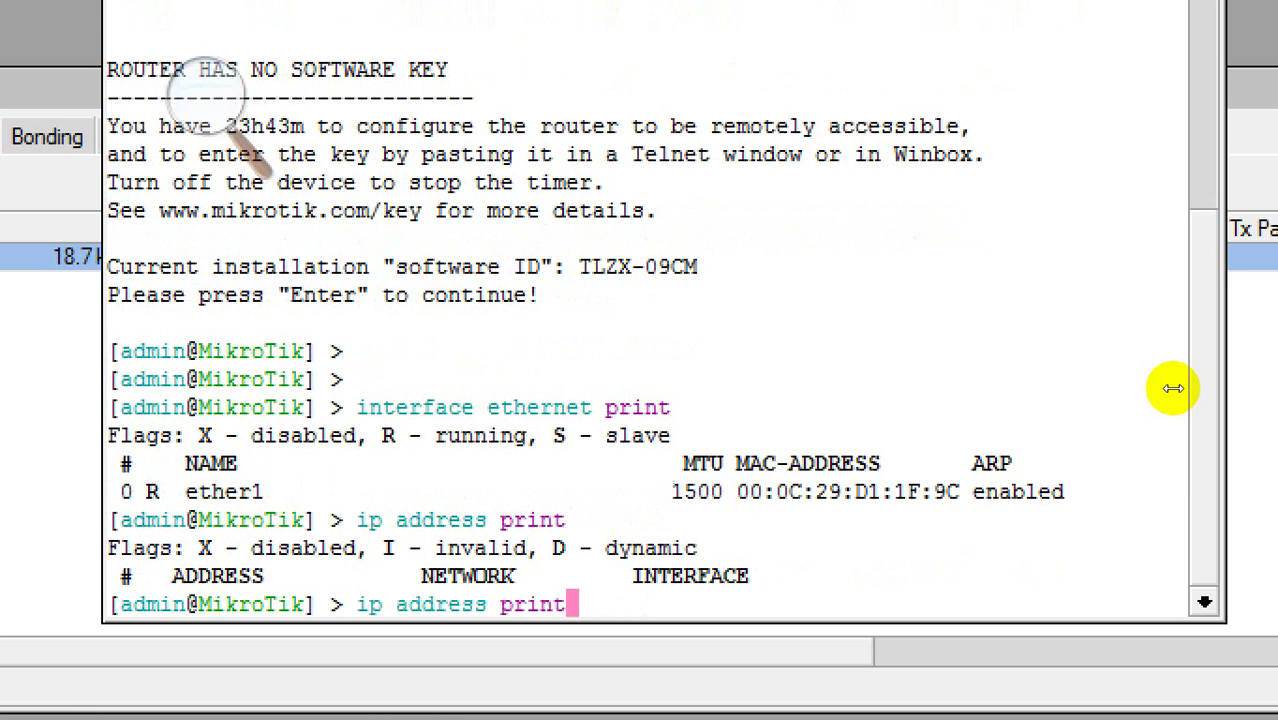
type("add AD")
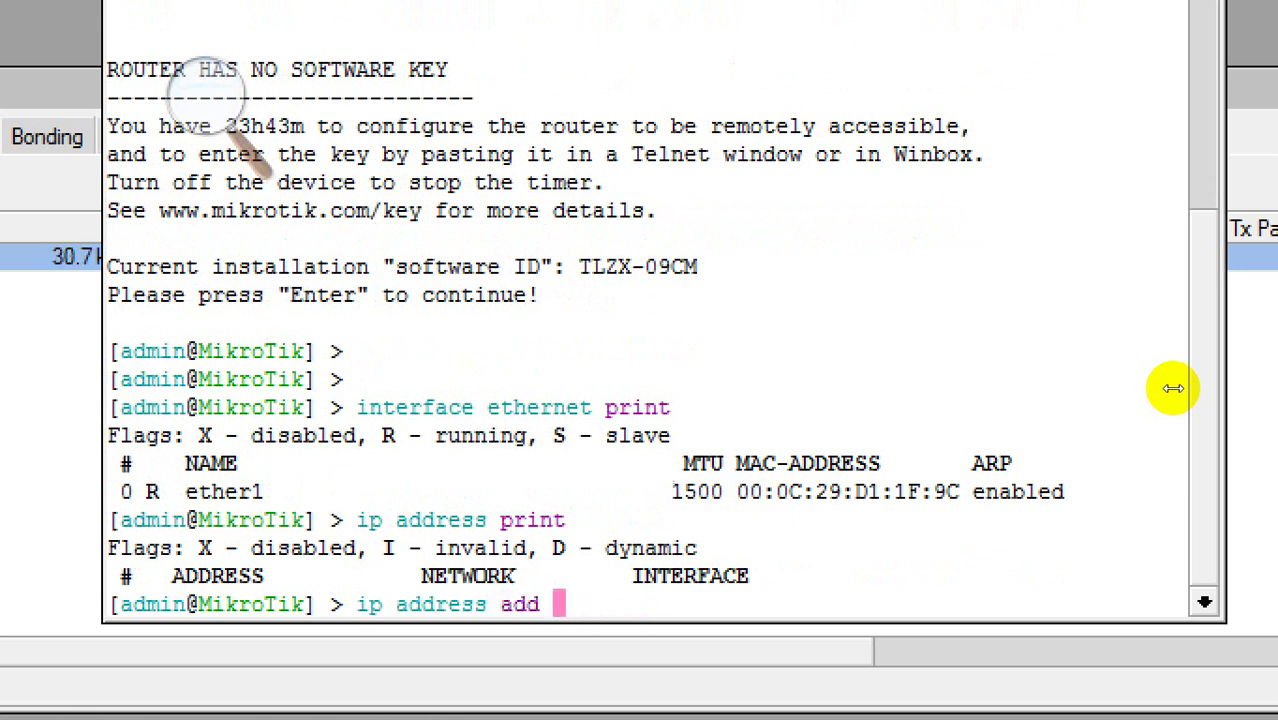
key("BackSpace")
key("BackSpace")
type("a")
key("Tab")
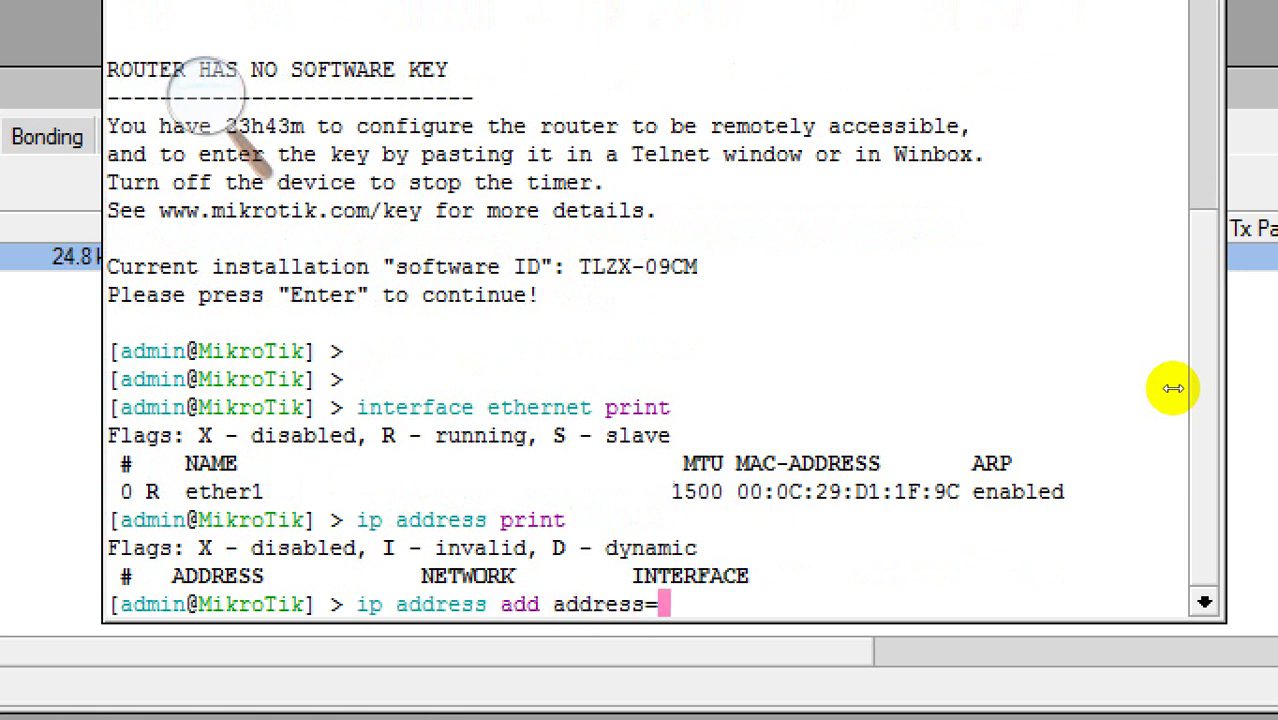
type("10.10.10.1/24")
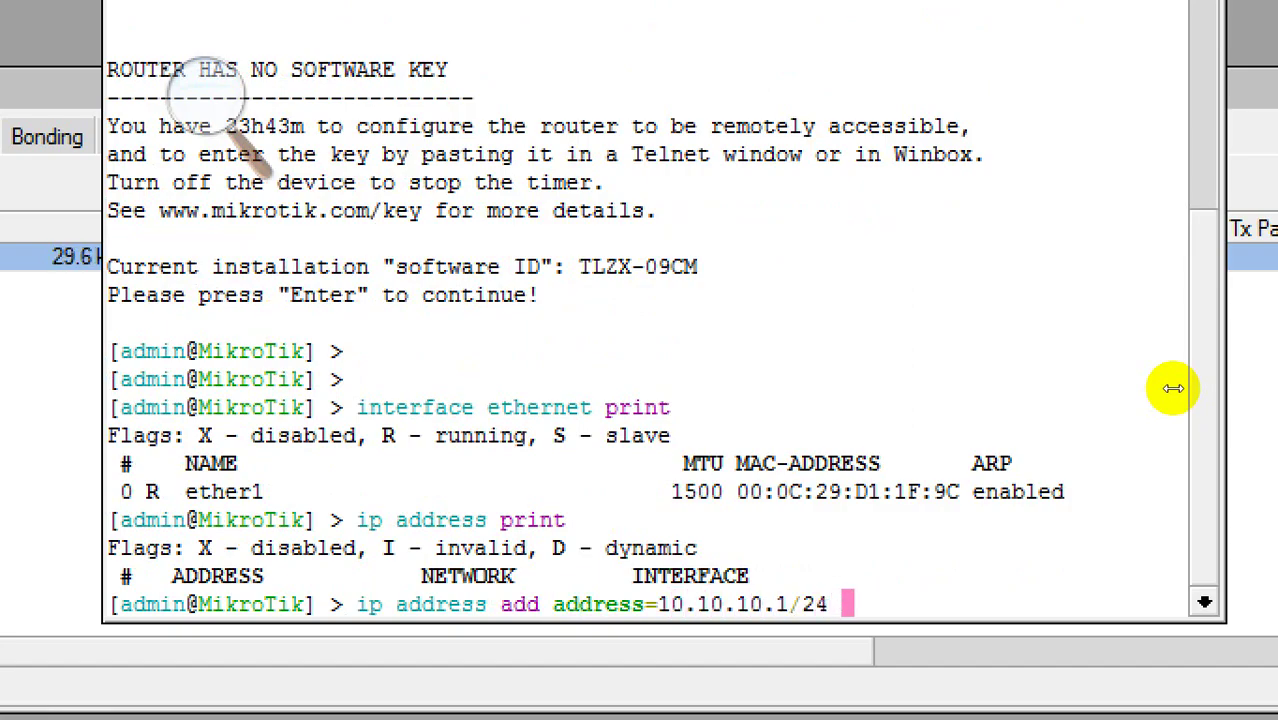
type(" i")
key("Tab")
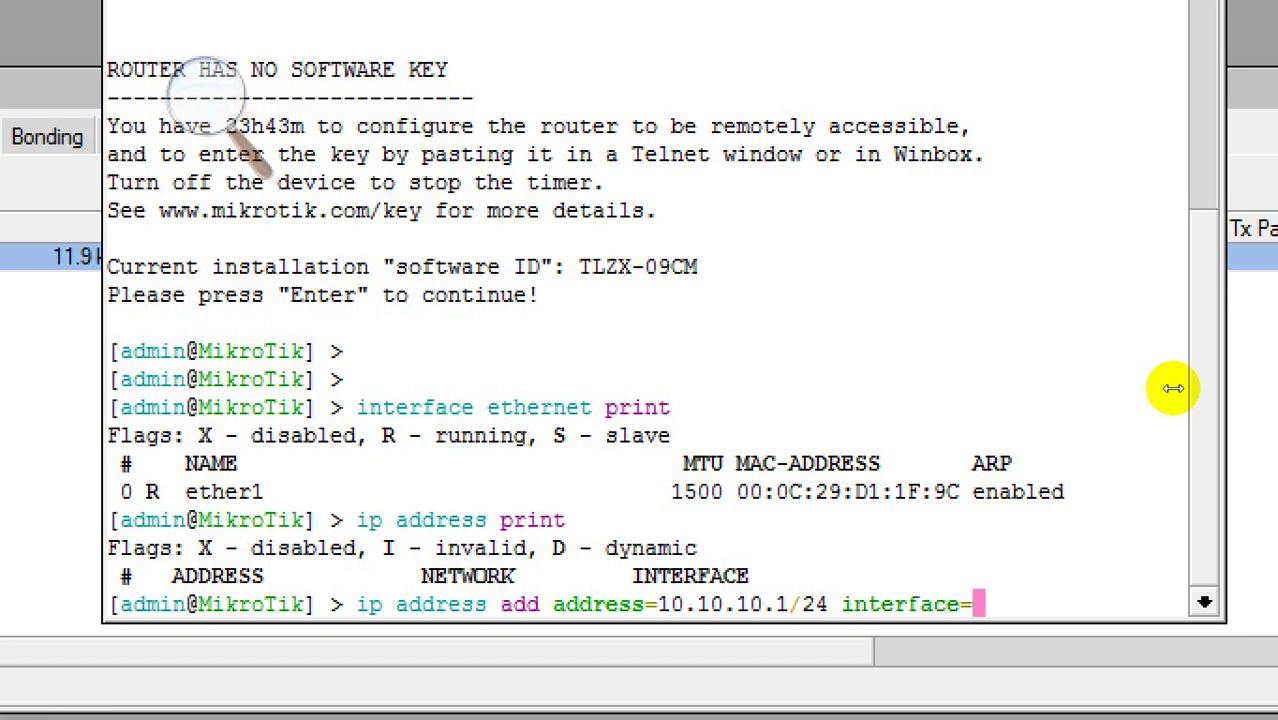
type("ether1")
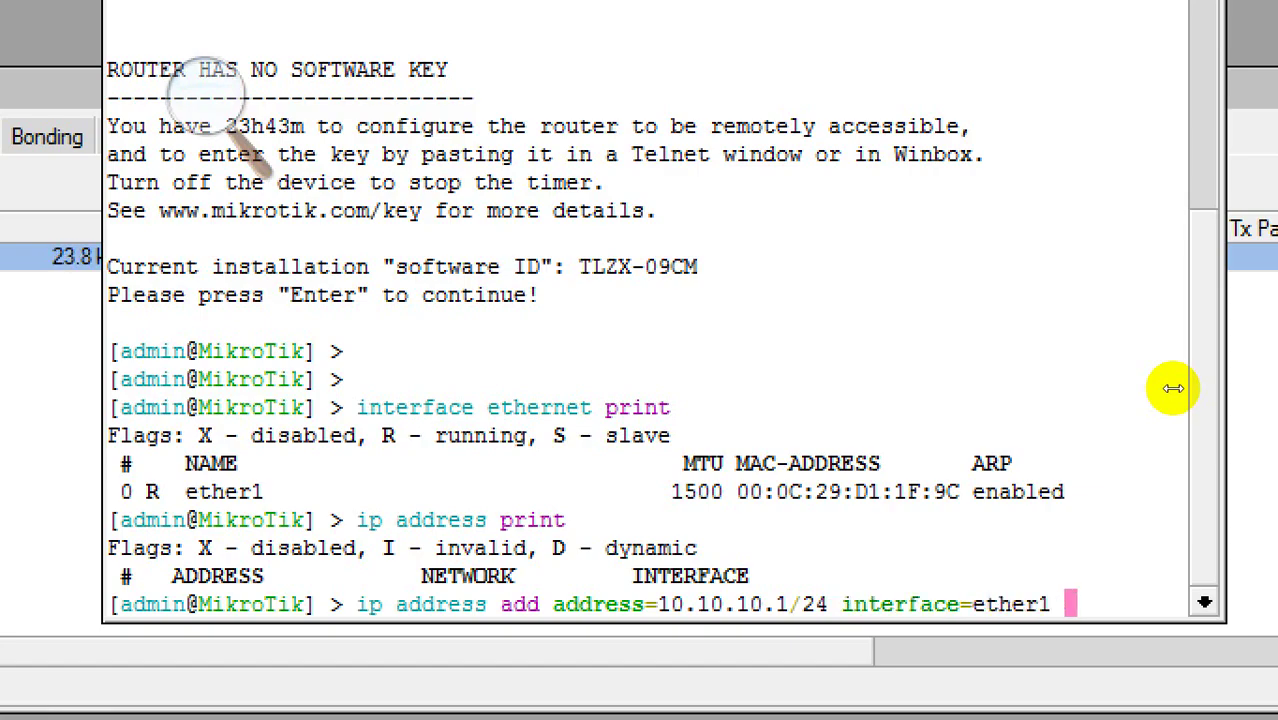
key("Return")
type("ip address print")
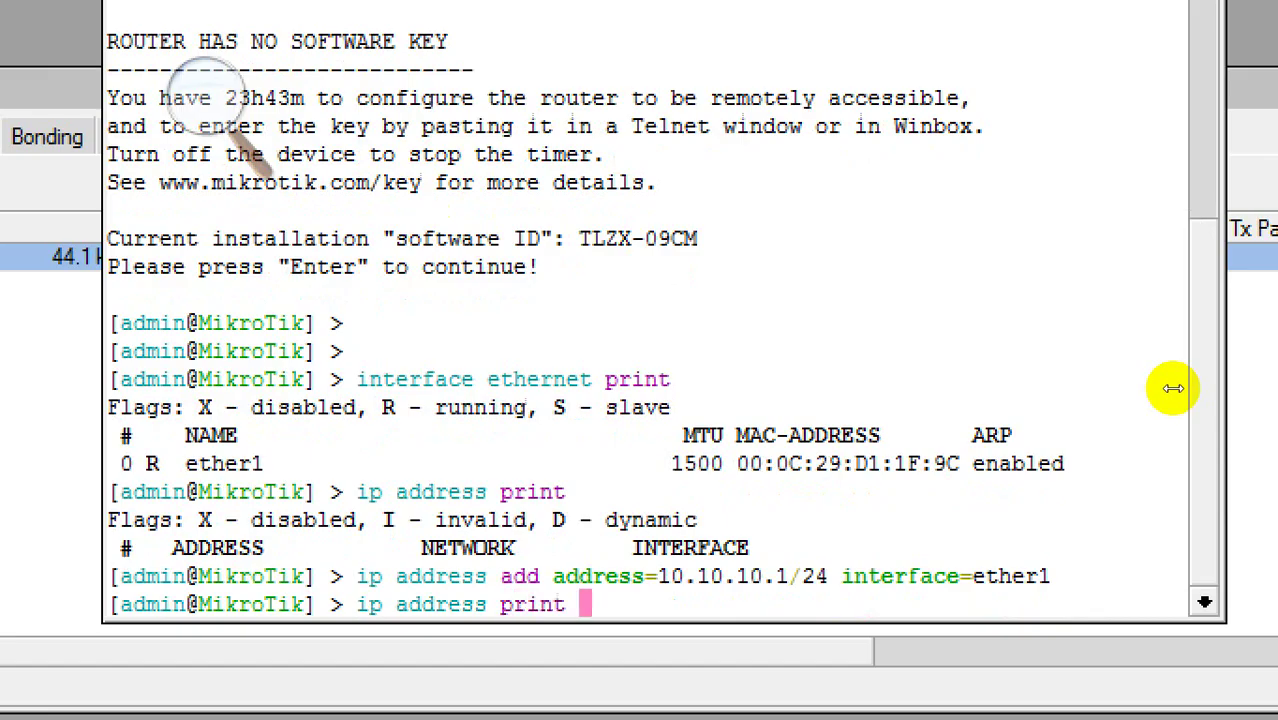
key("Return")
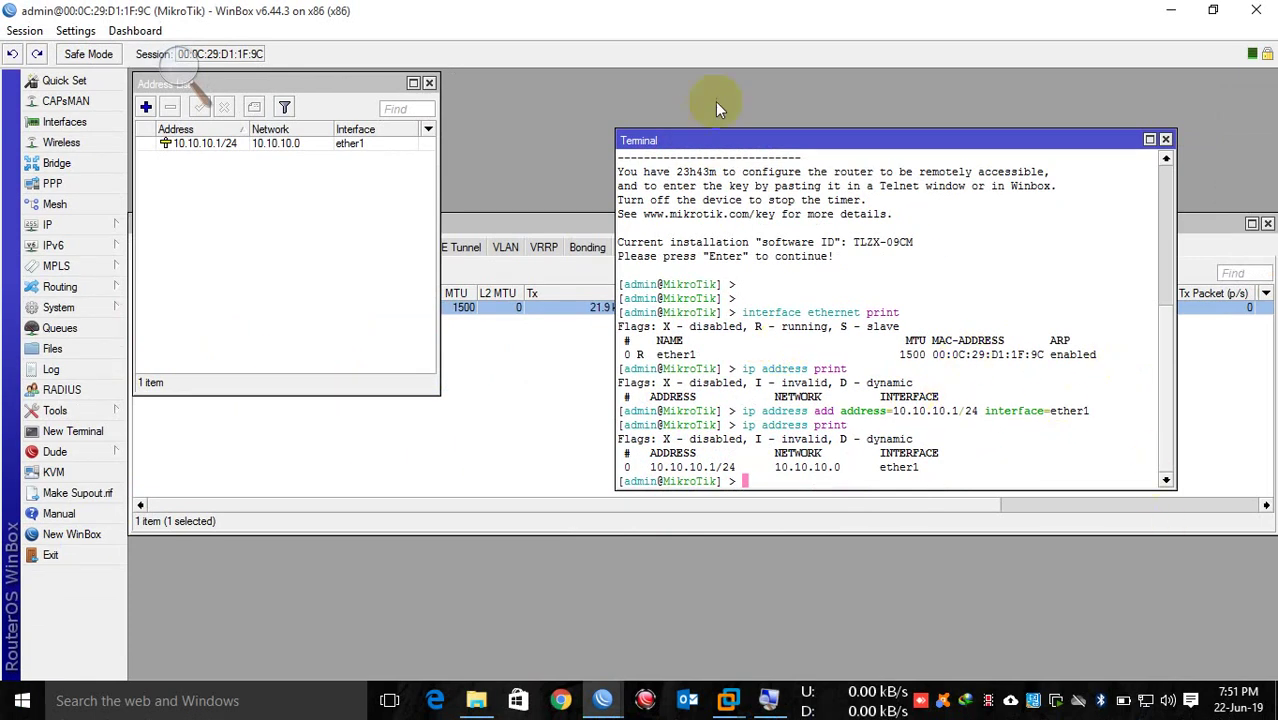
Step: Close the Terminal and shut down the router via System > Shutdown, confirming Yes
left_click(1165, 139)
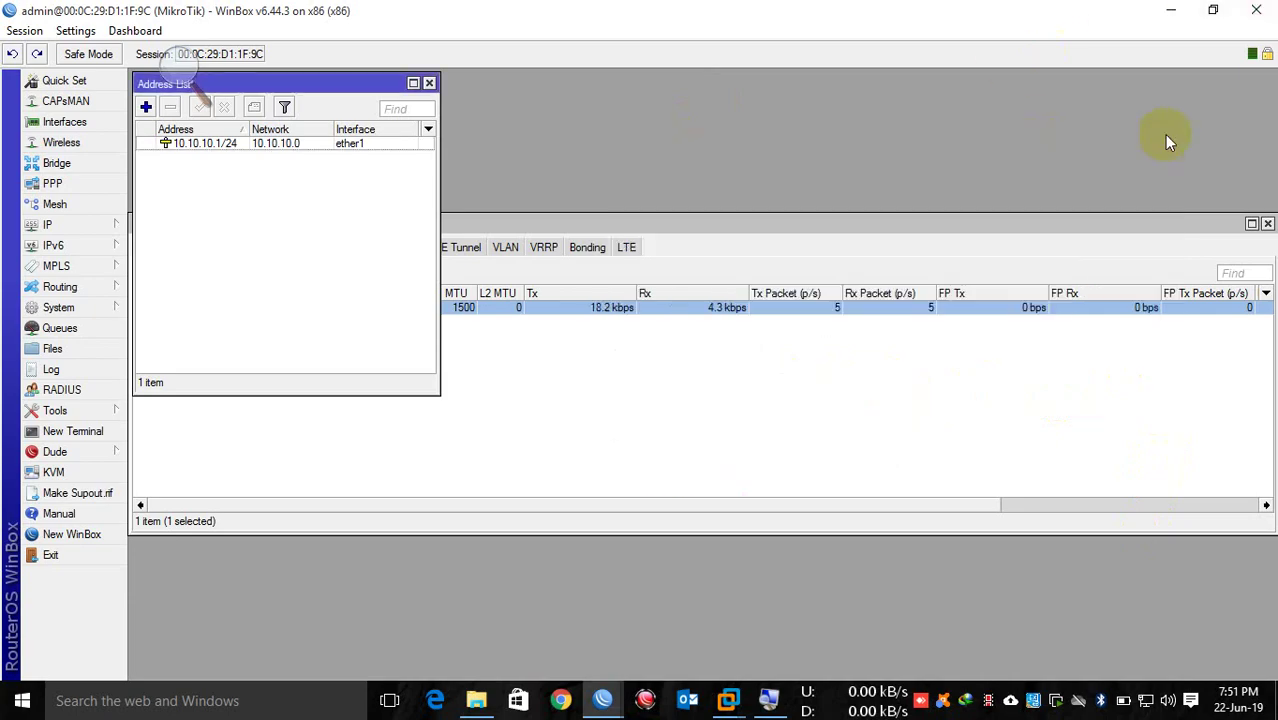
left_click(92, 307)
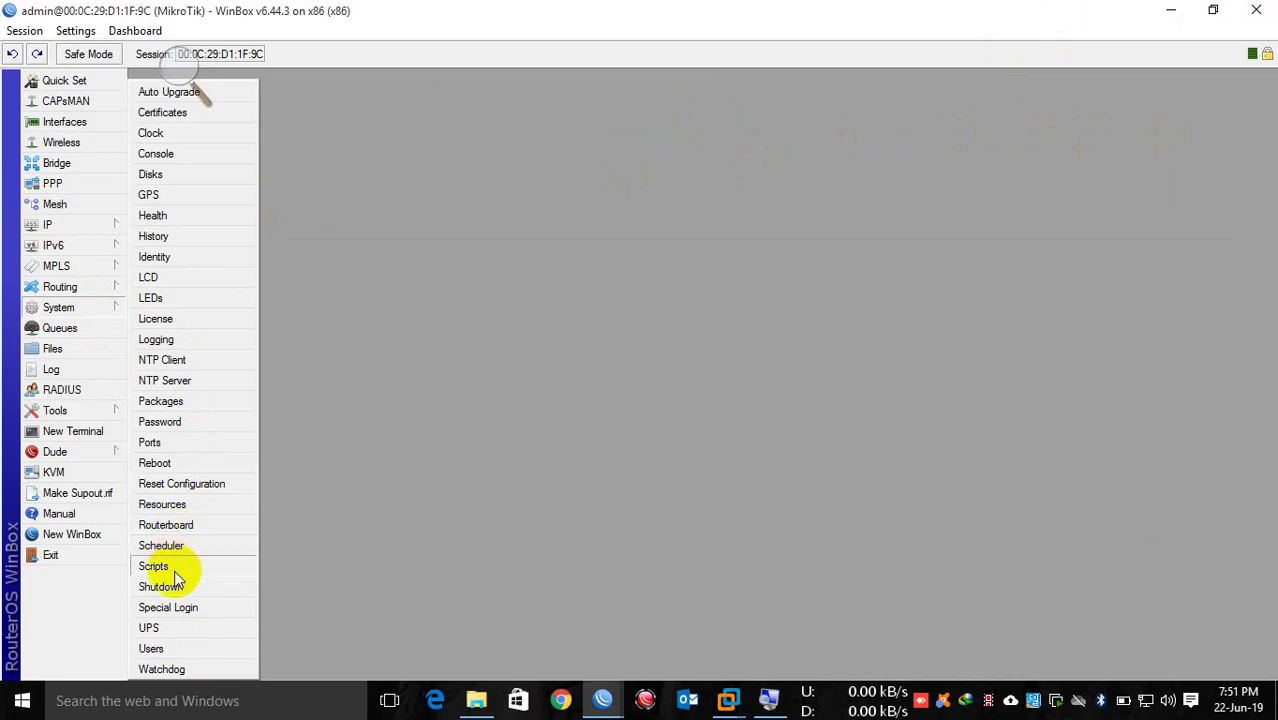
left_click(175, 591)
left_click(632, 369)
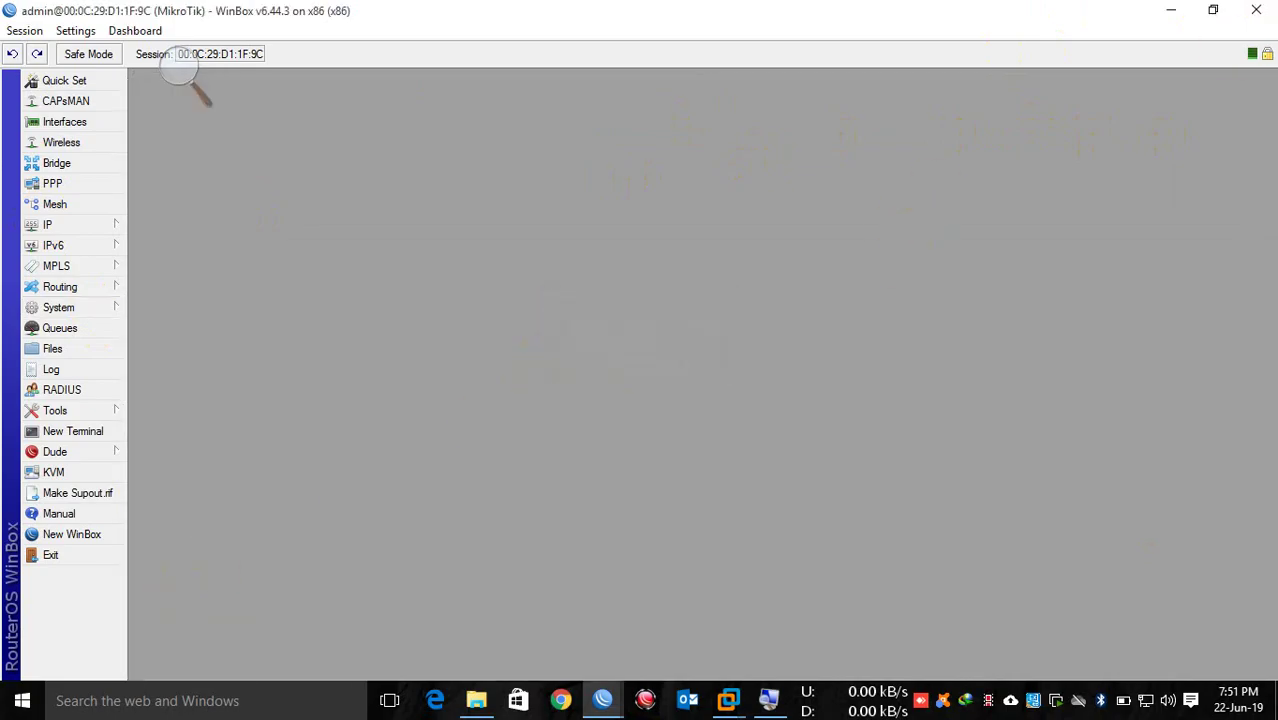
Step: Close the session window, minimize the WinBox login window, and refresh the desktop
left_click(1244, 10)
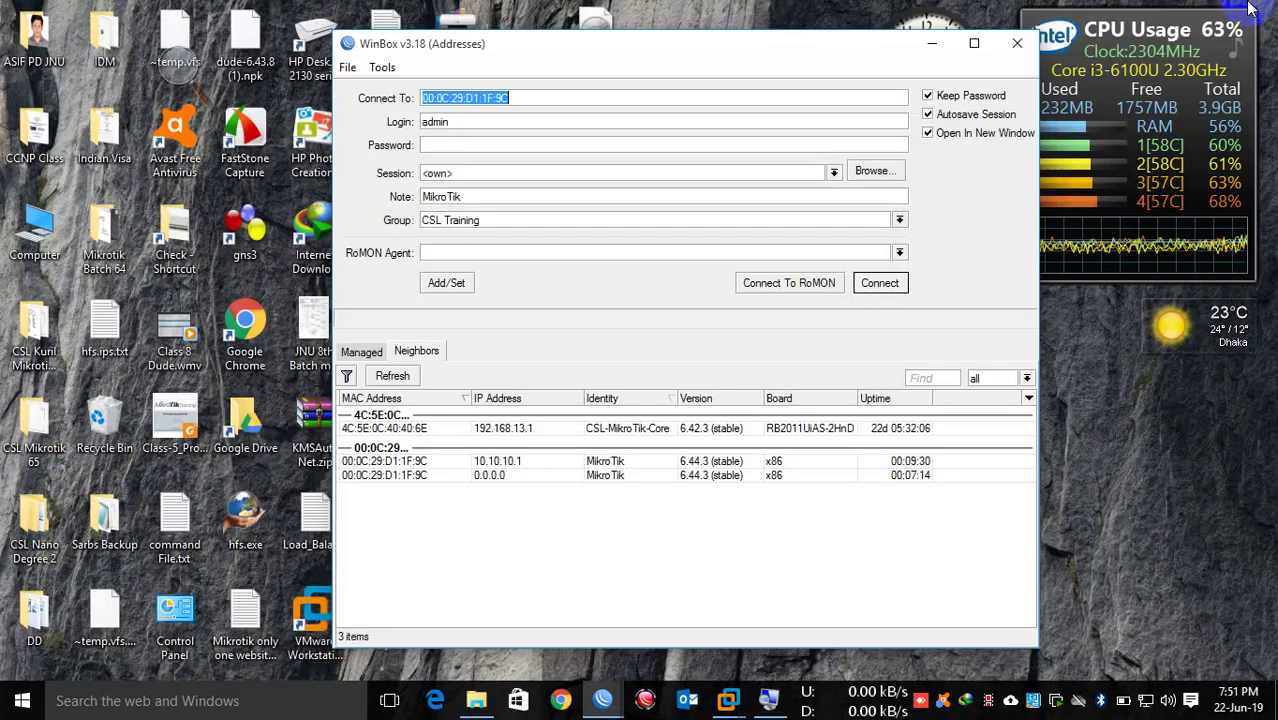
left_click(937, 50)
right_click(850, 122)
left_click(872, 168)
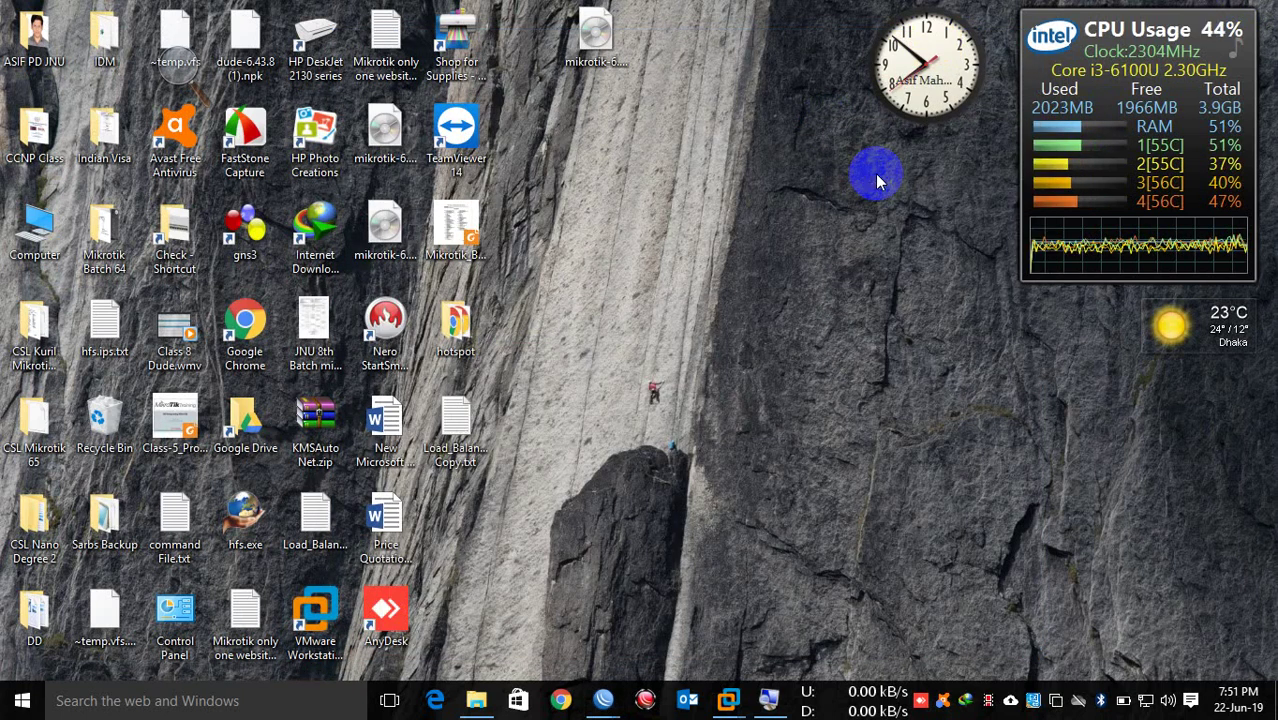
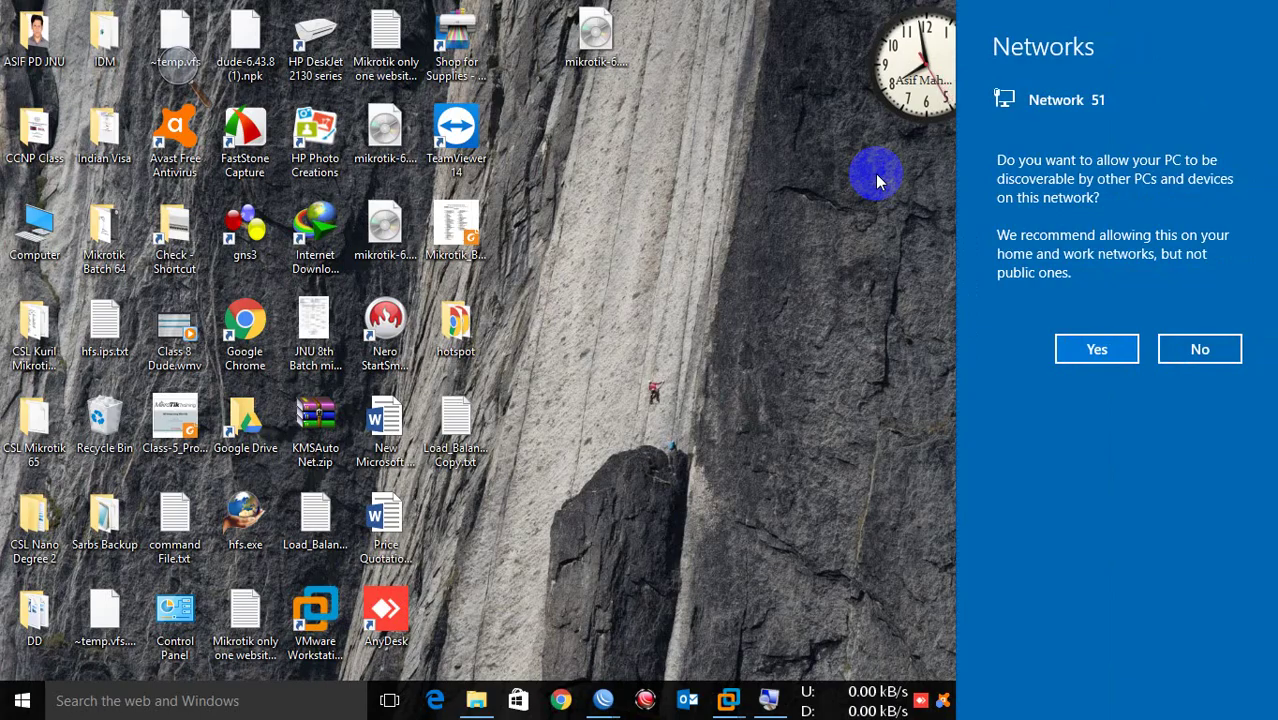
Step: Decline network discoverability, close the three old WinBox windows and launch a fresh WinBox
left_click(1196, 346)
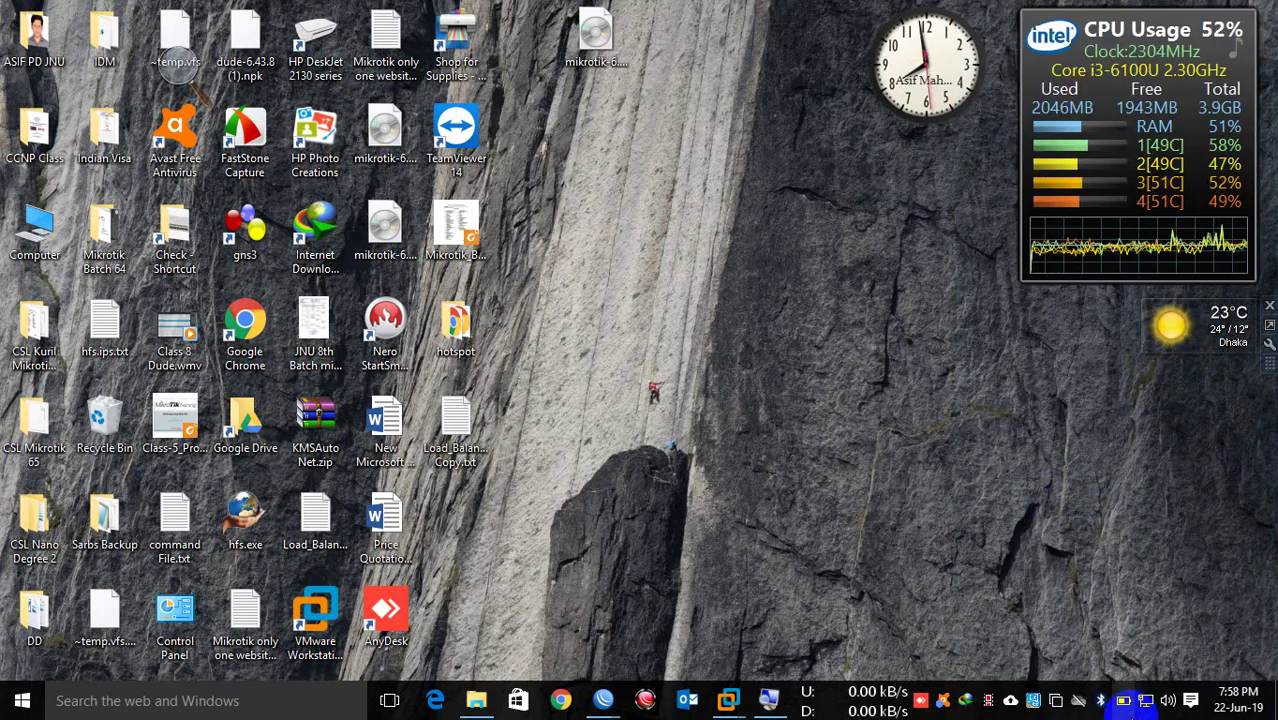
mouse_move(609, 708)
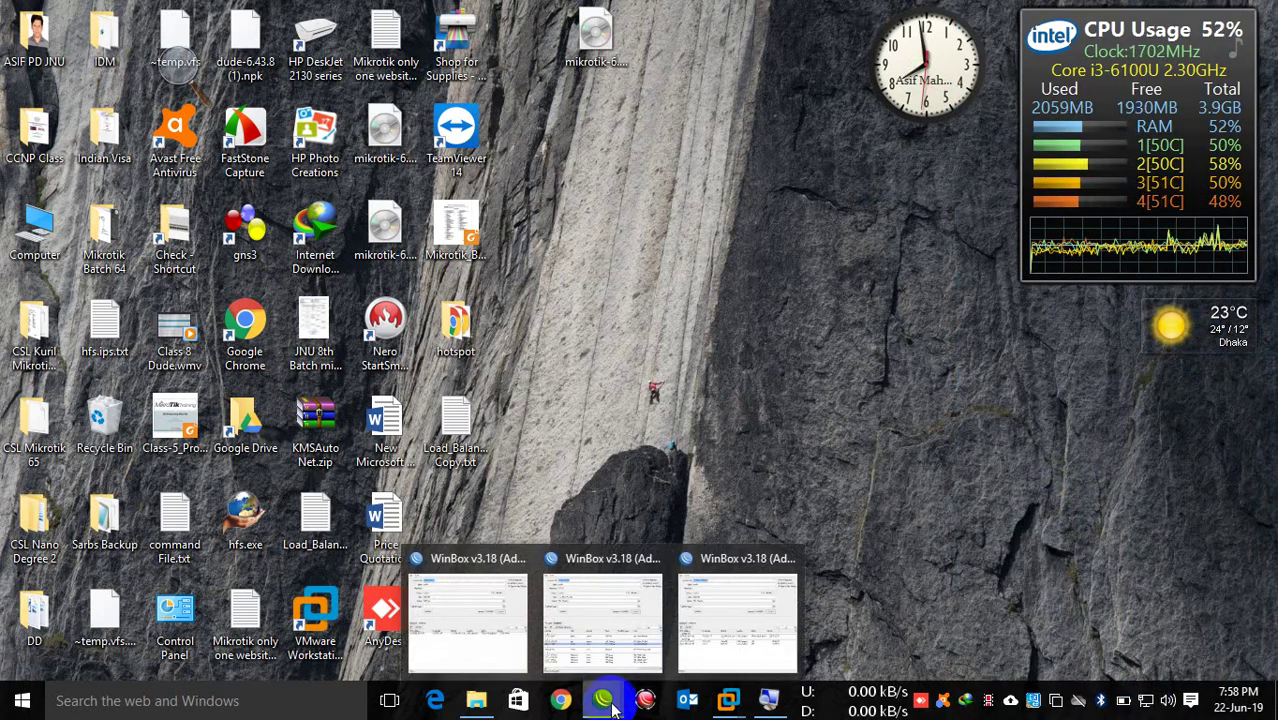
left_click(787, 554)
left_click(715, 560)
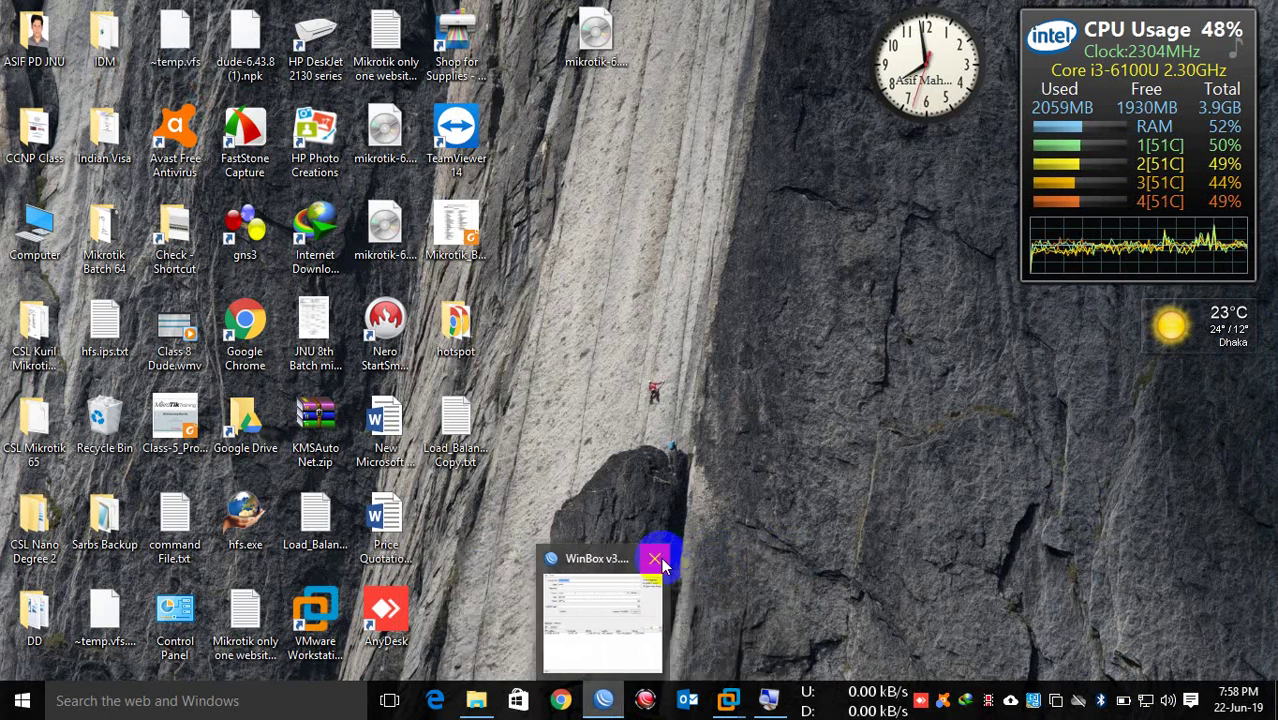
left_click(661, 559)
left_click(602, 710)
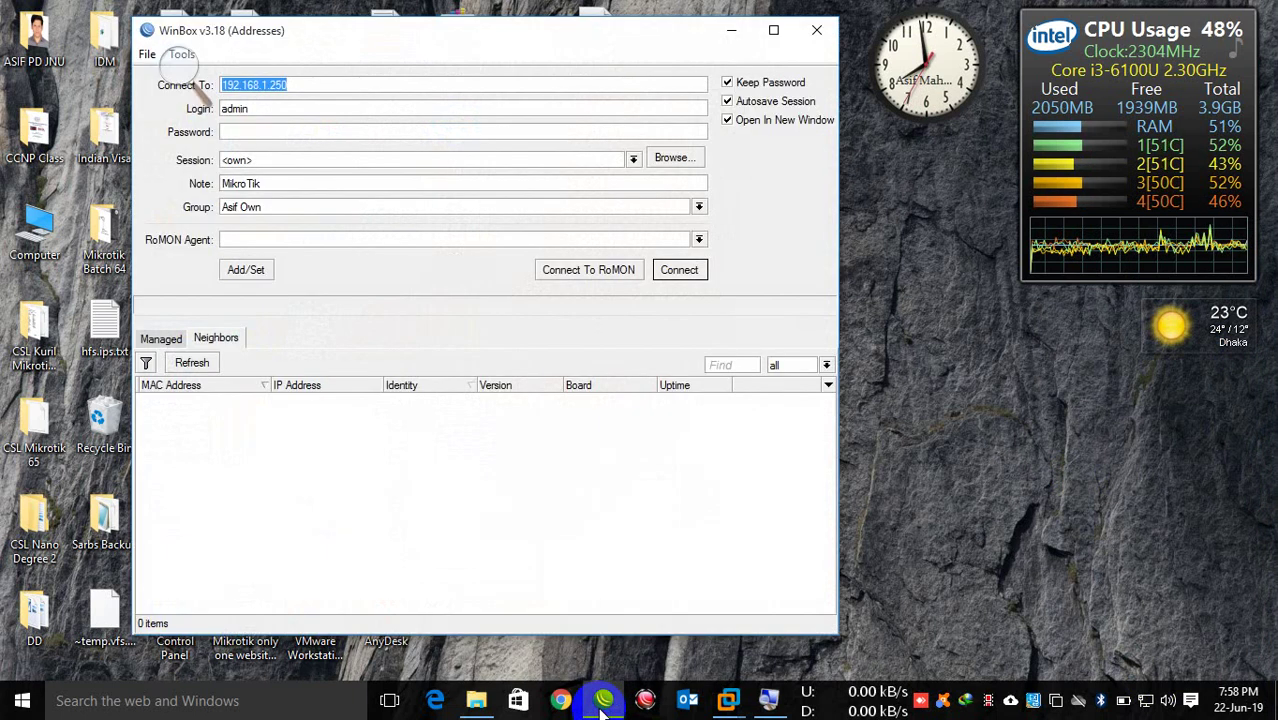
Step: Select the RB941-2nD neighbour (192.168.88.1) in the Neighbors list and log in to it
left_click(228, 337)
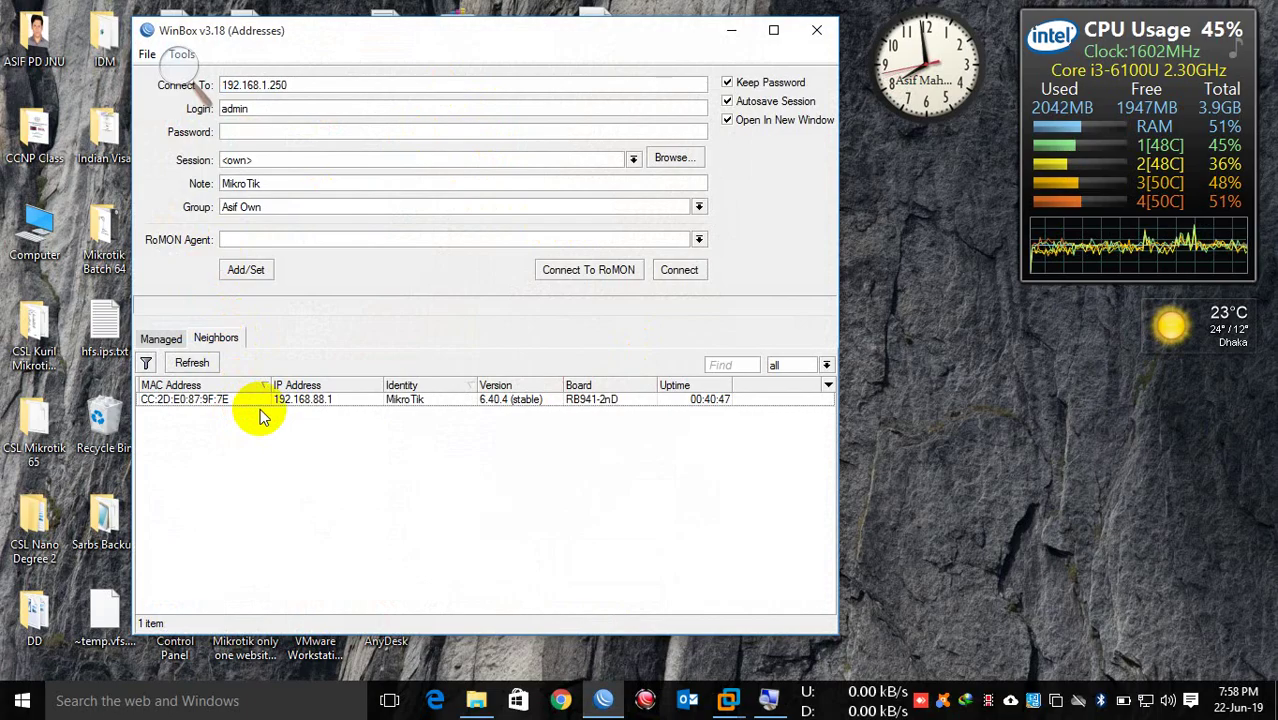
left_click(222, 402)
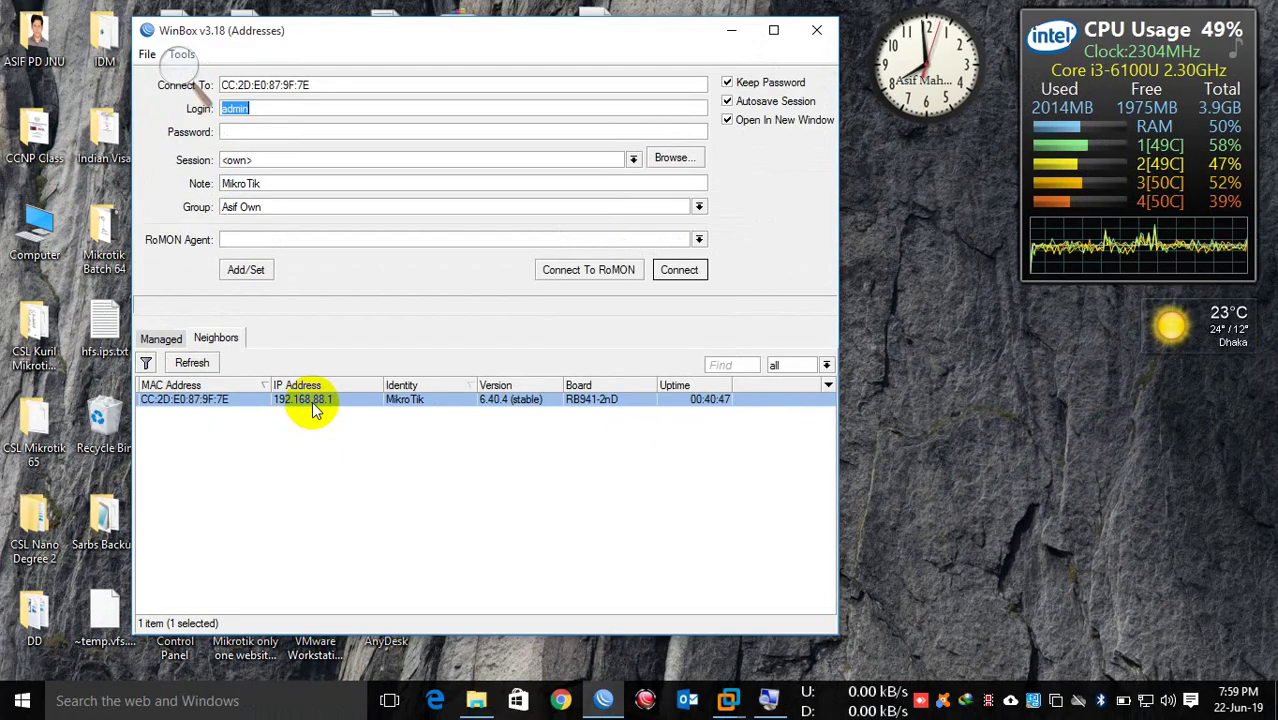
right_click(312, 401)
left_click(284, 111)
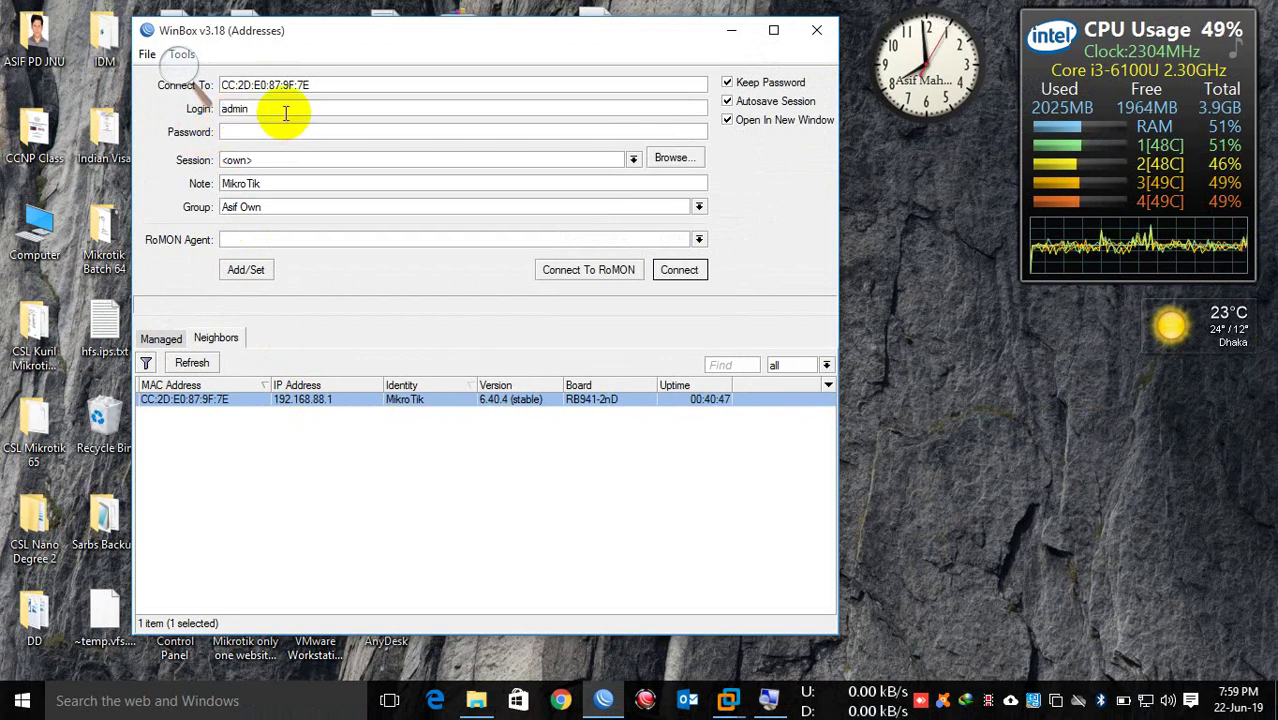
left_click(205, 395)
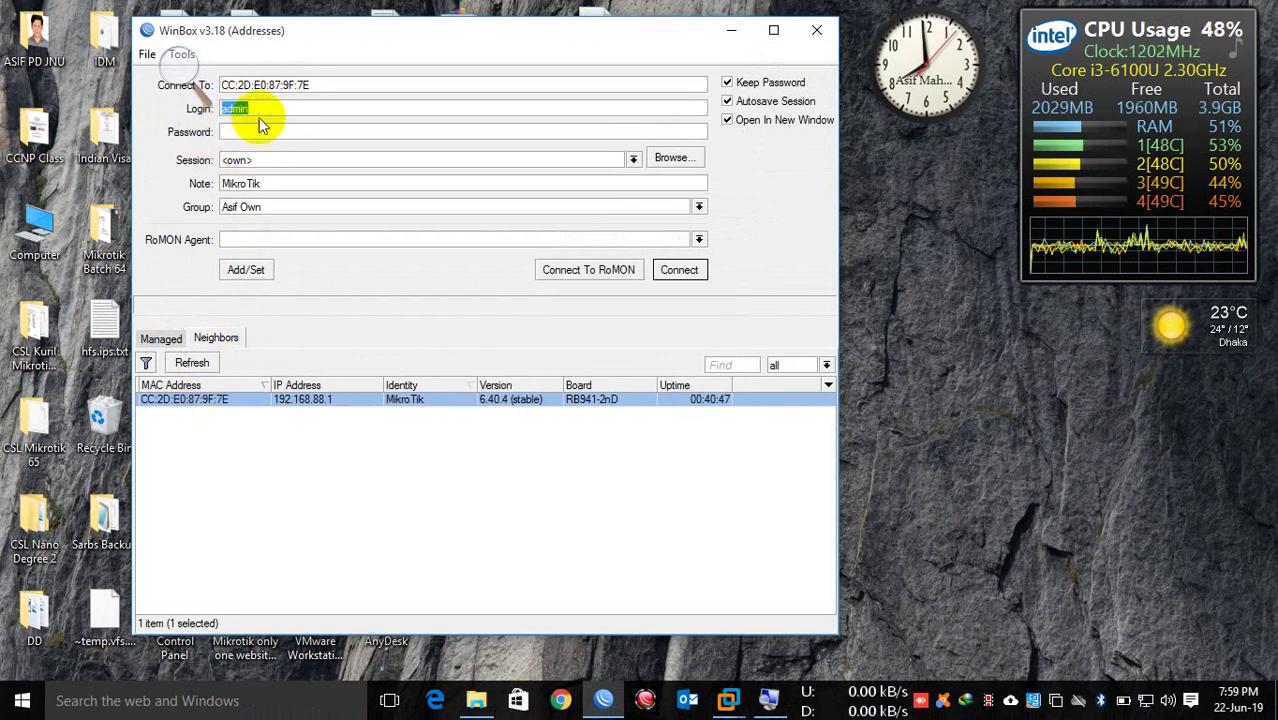
key("Tab")
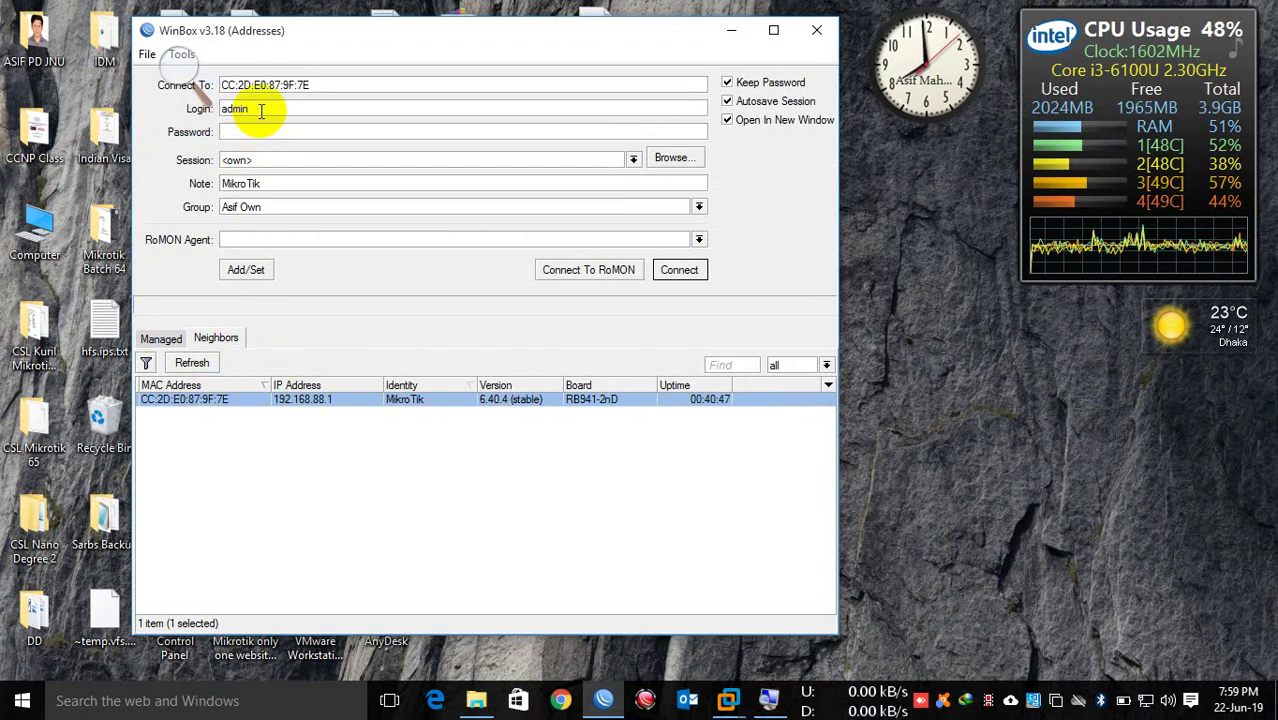
key("Return")
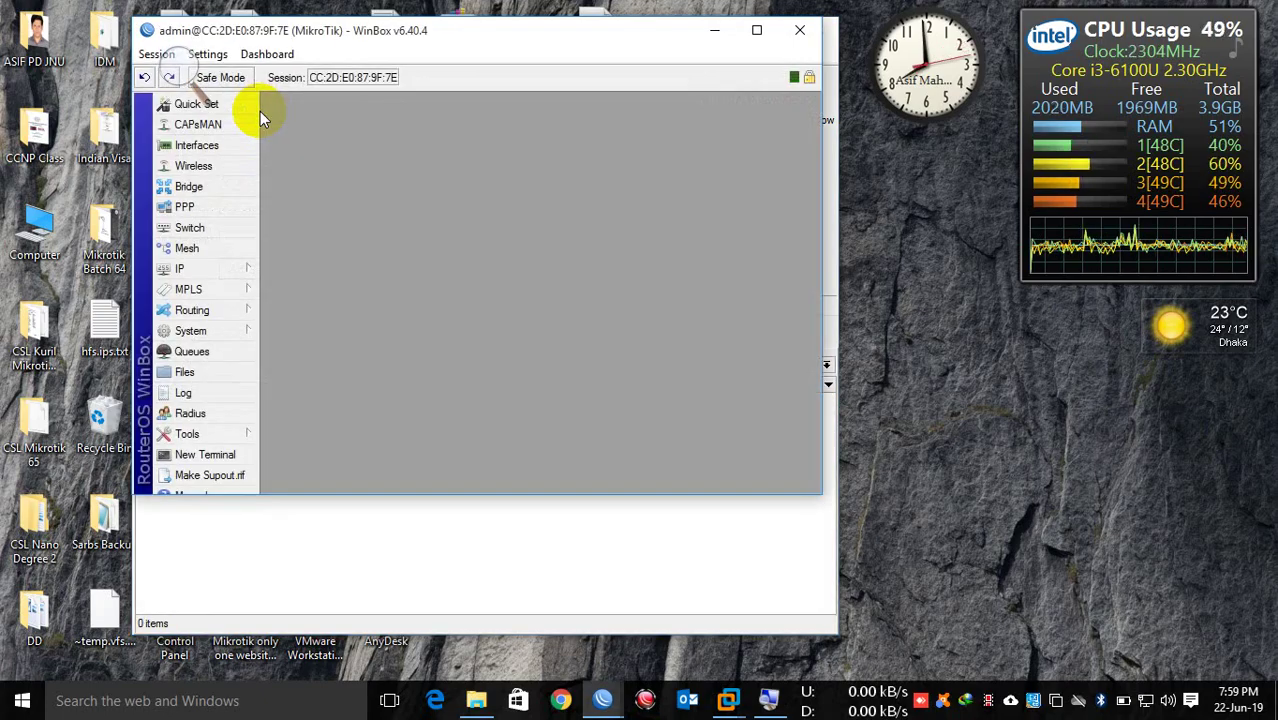
Step: Maximize the session, list the ether1–ether4 interfaces under Ethernet, then switch to Chrome
left_click(757, 32)
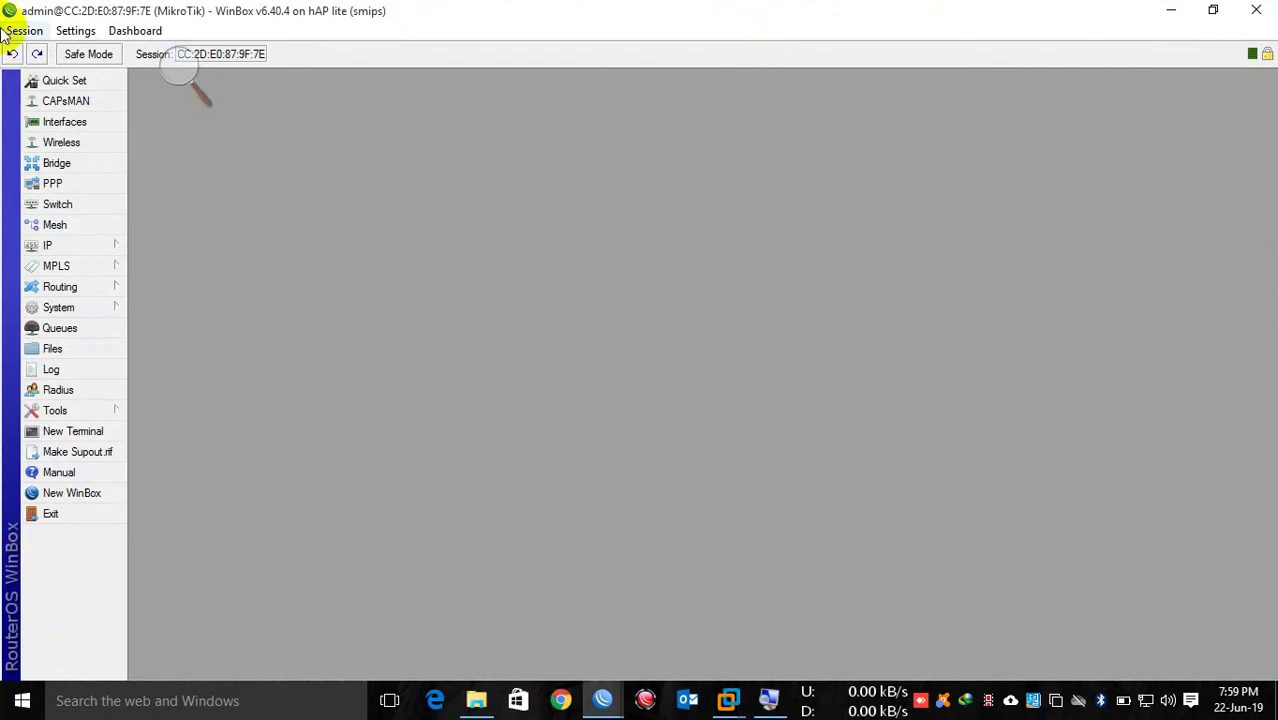
left_click(35, 121)
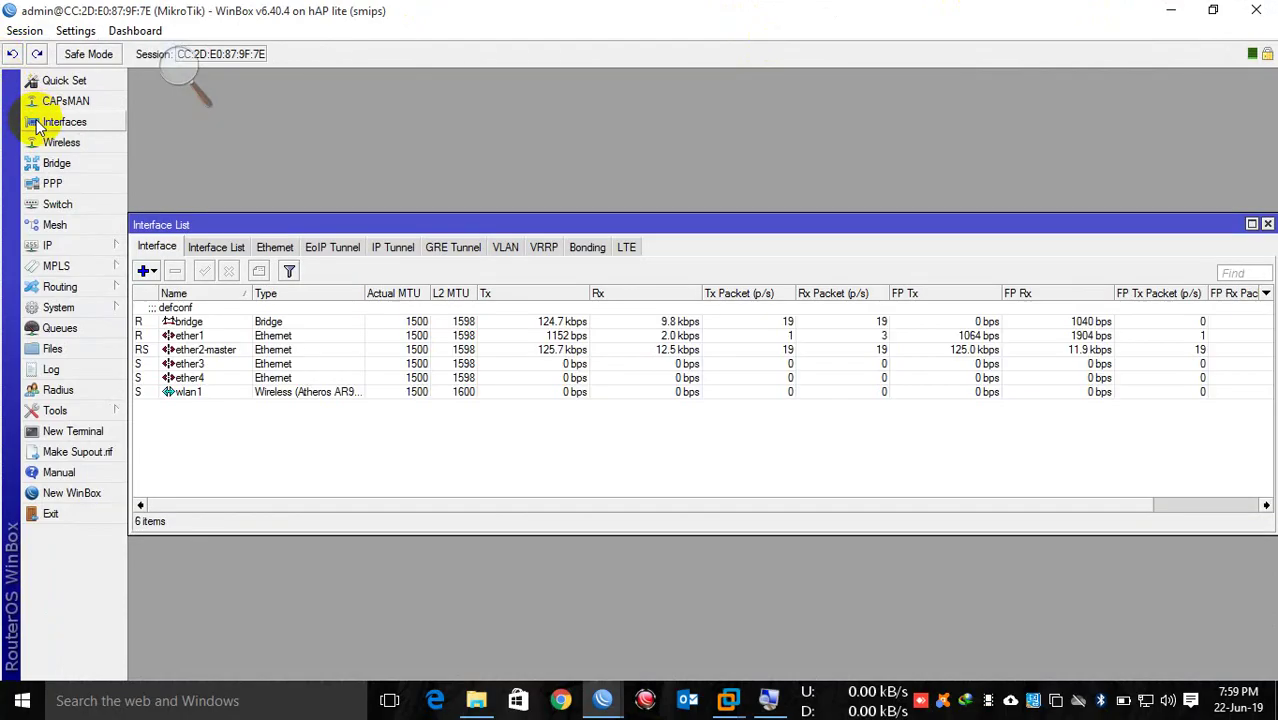
left_click(273, 246)
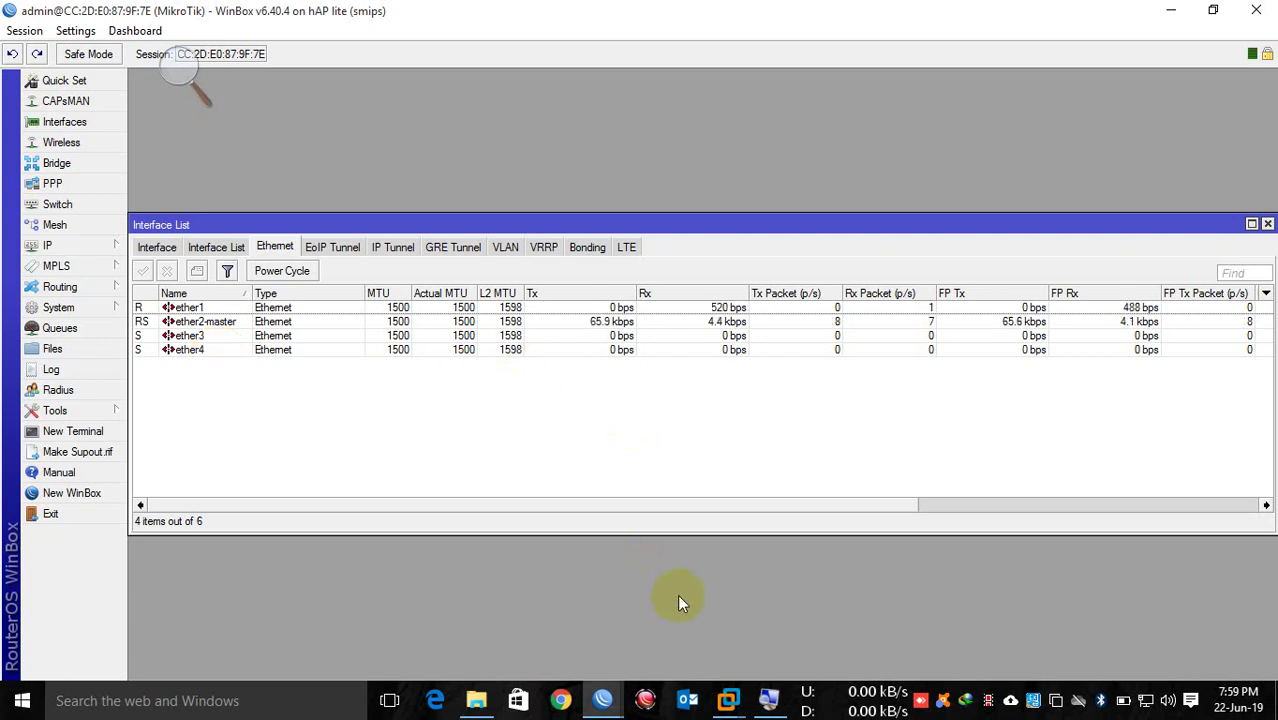
left_click(562, 702)
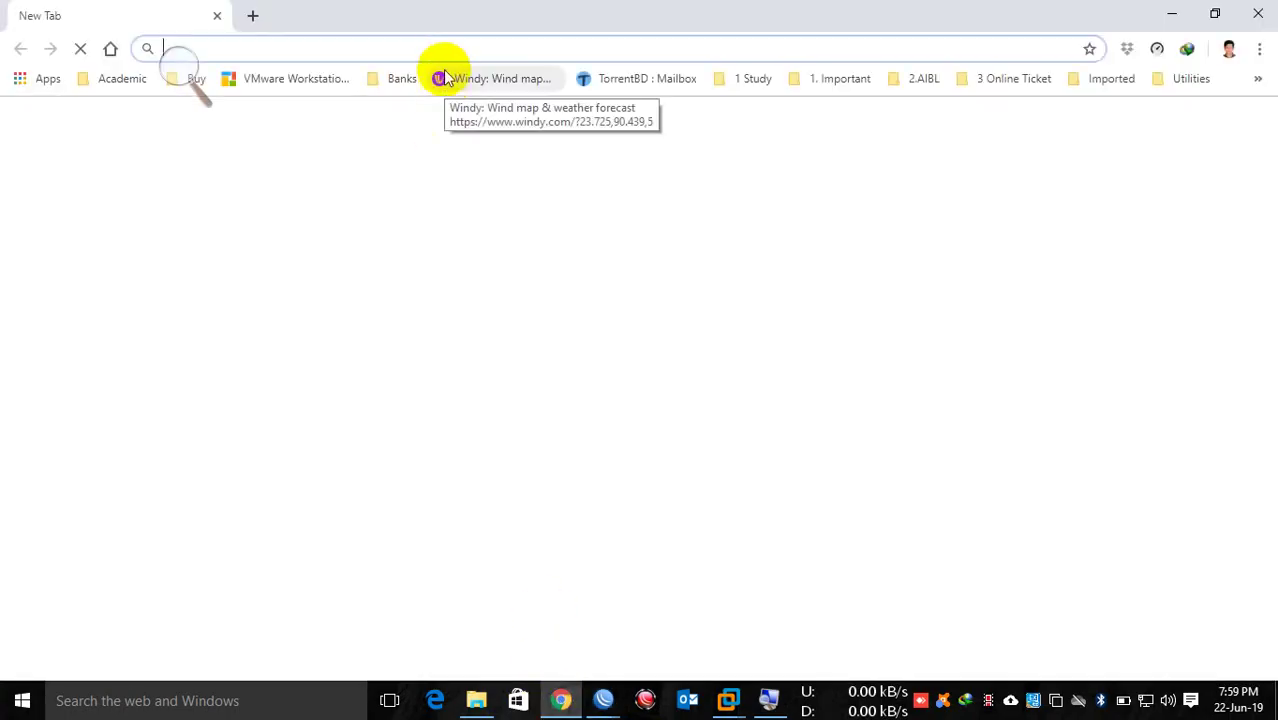
Step: Log in to the router's web interface at 192.168.88.1 and switch to full WebFig
type("192.168.88.1")
key("Return")
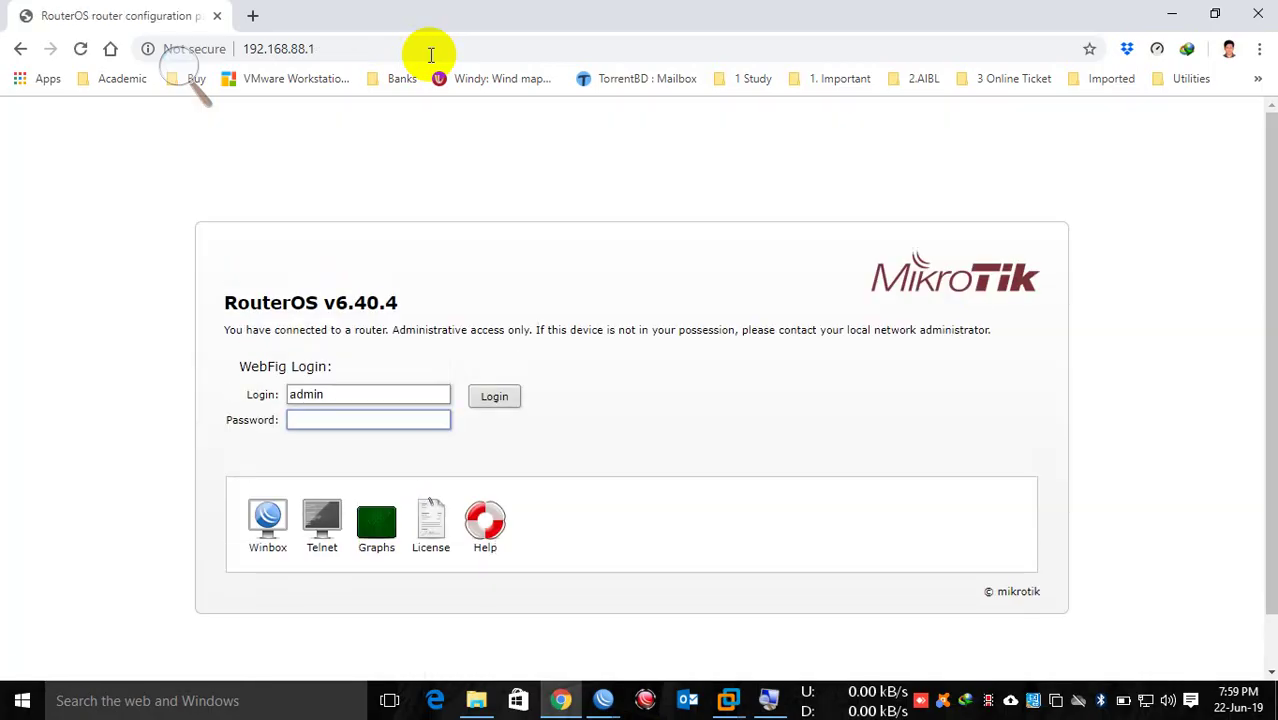
left_click(491, 398)
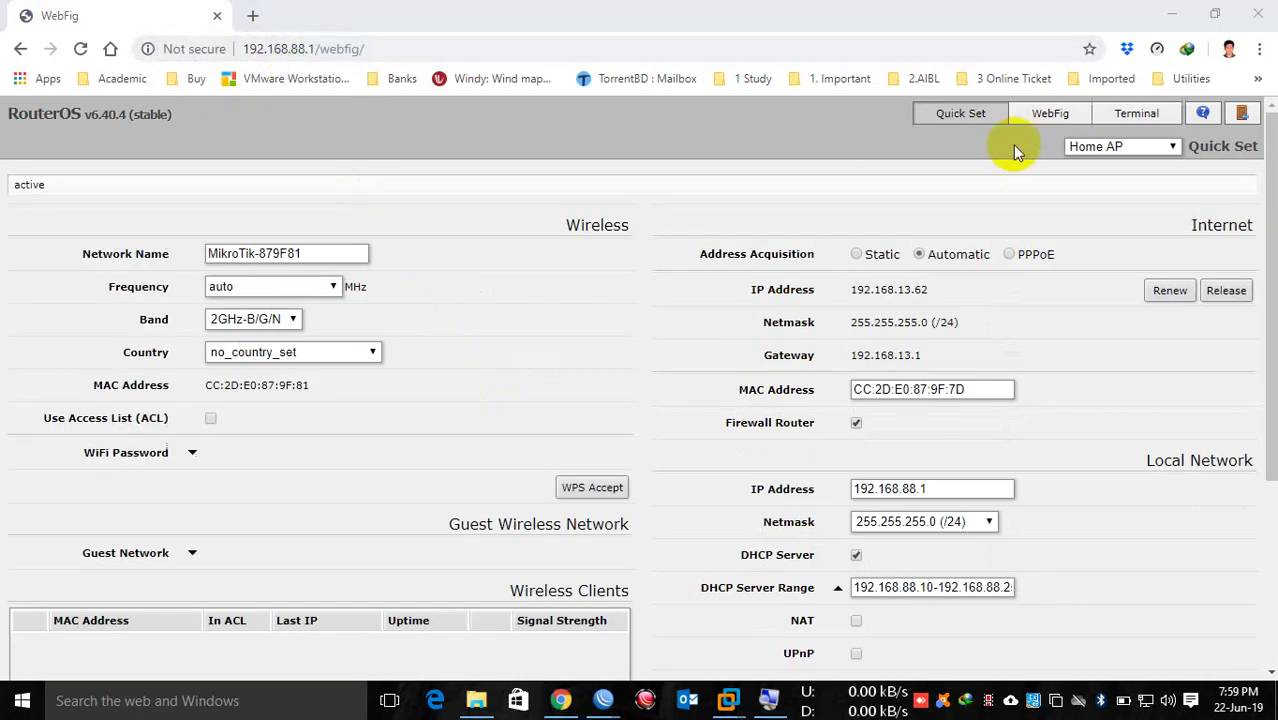
left_click(1076, 113)
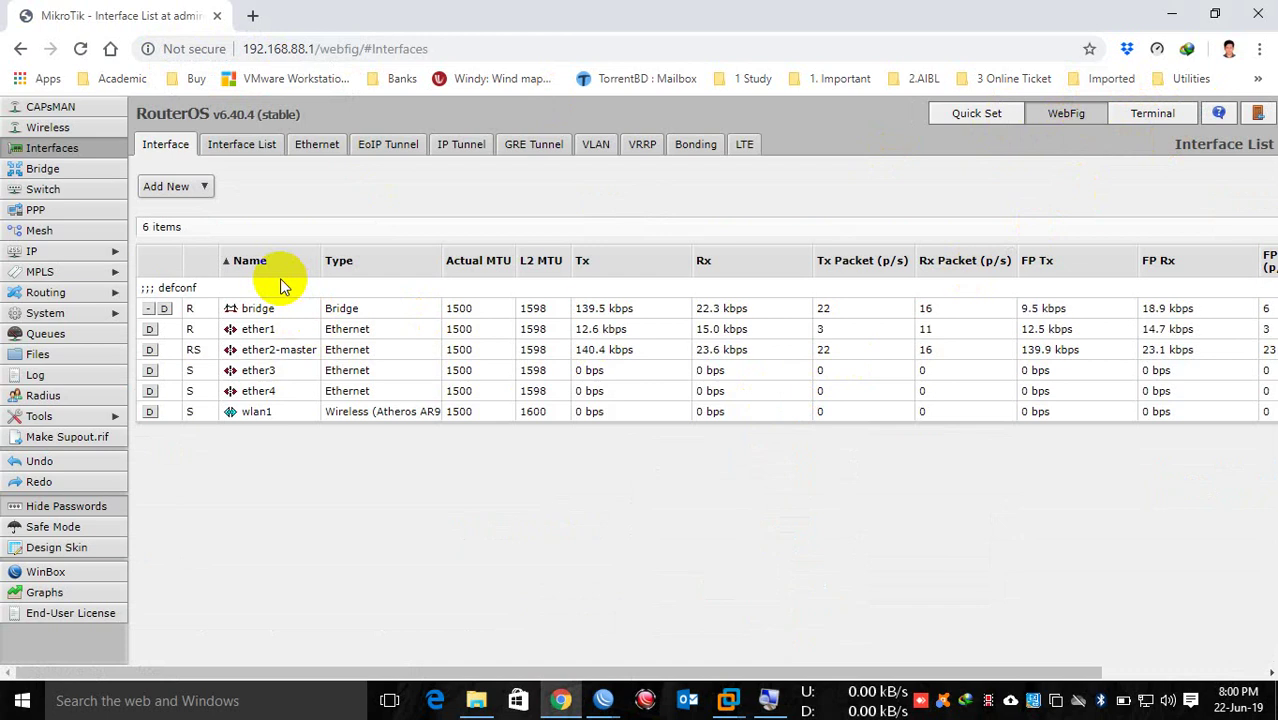
Step: Look over WebFig's IP > Addresses new-address form, then close Chrome
left_click(74, 251)
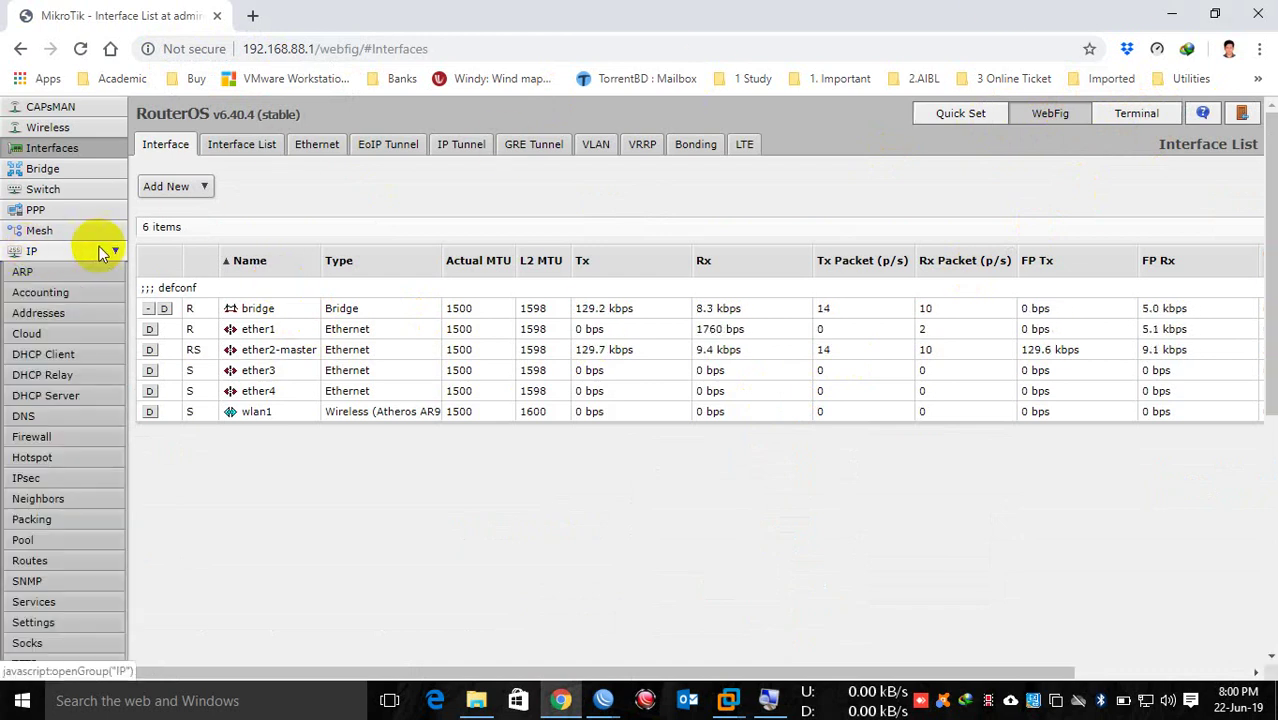
left_click(73, 314)
left_click_drag(149, 207, 155, 194)
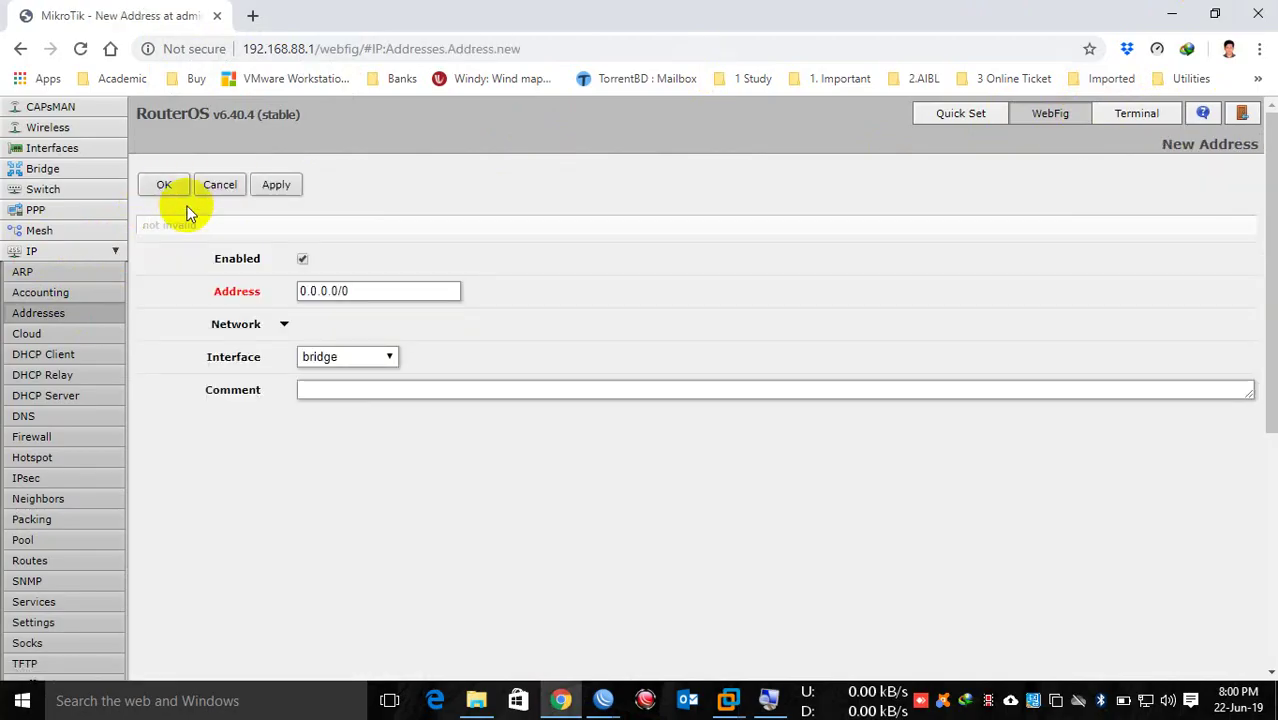
scroll(116, 200, "down", 3)
scroll(116, 220, "up", 3)
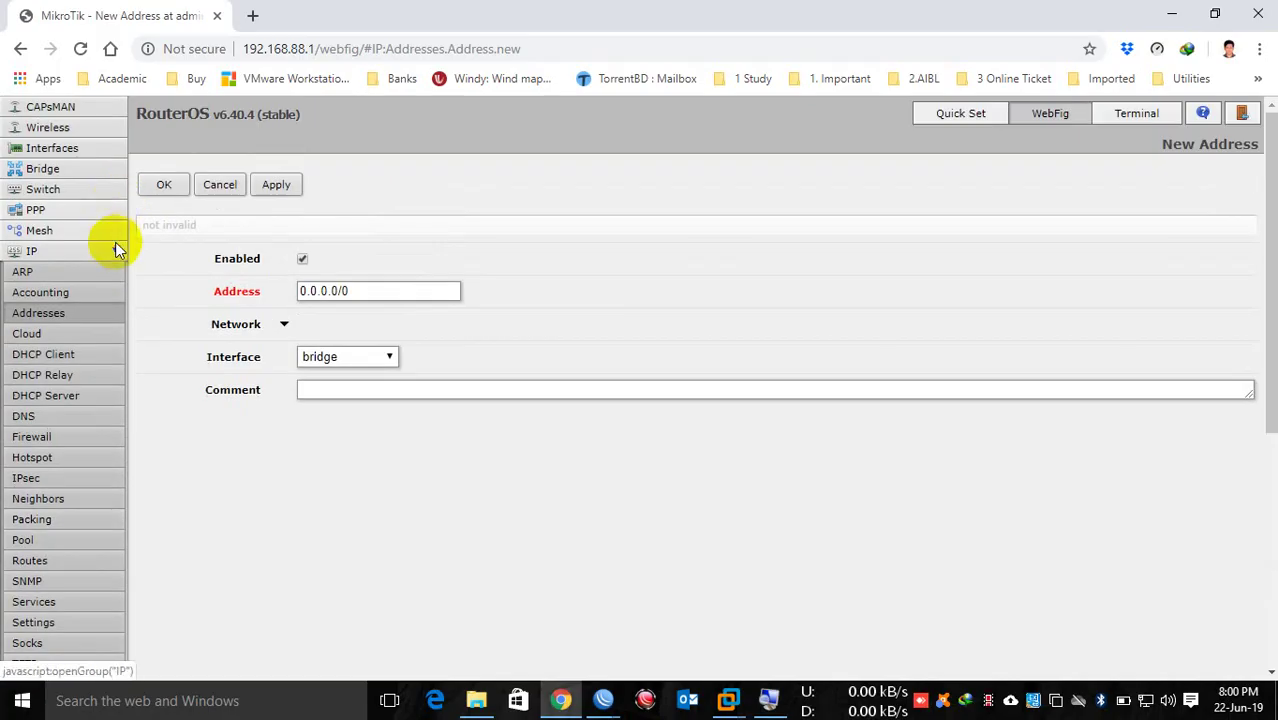
left_click(116, 250)
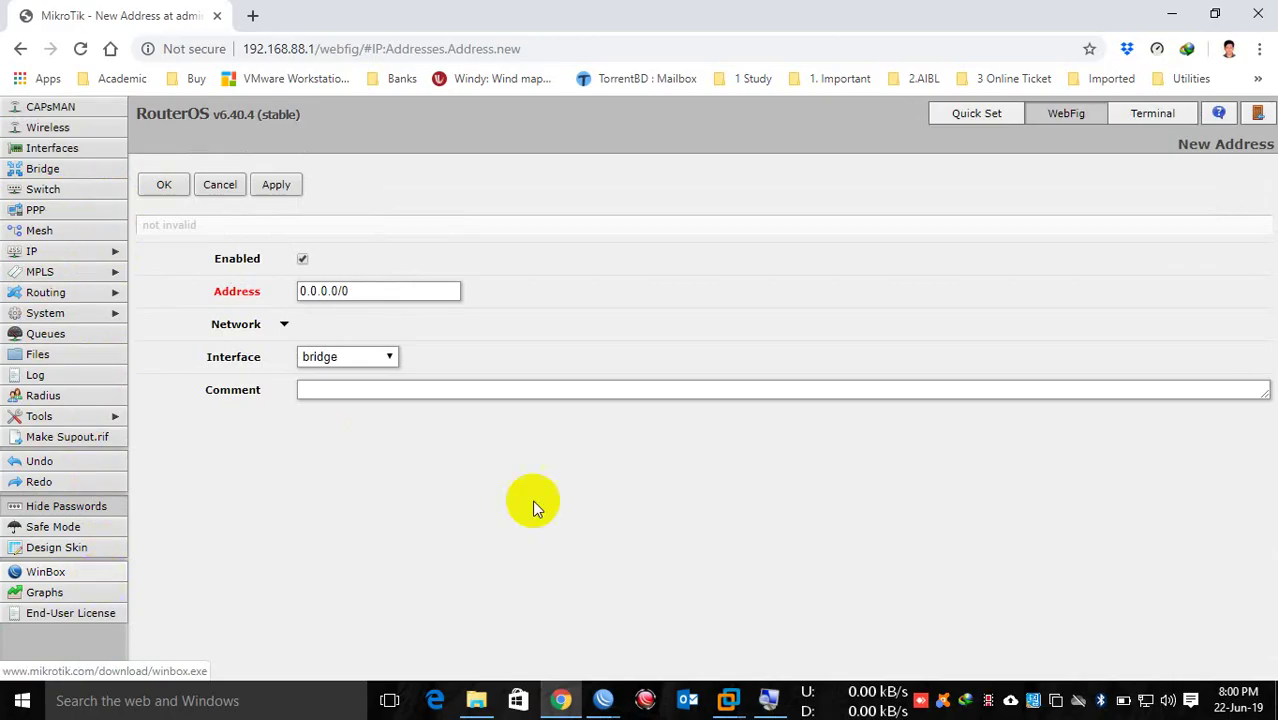
left_click(1258, 12)
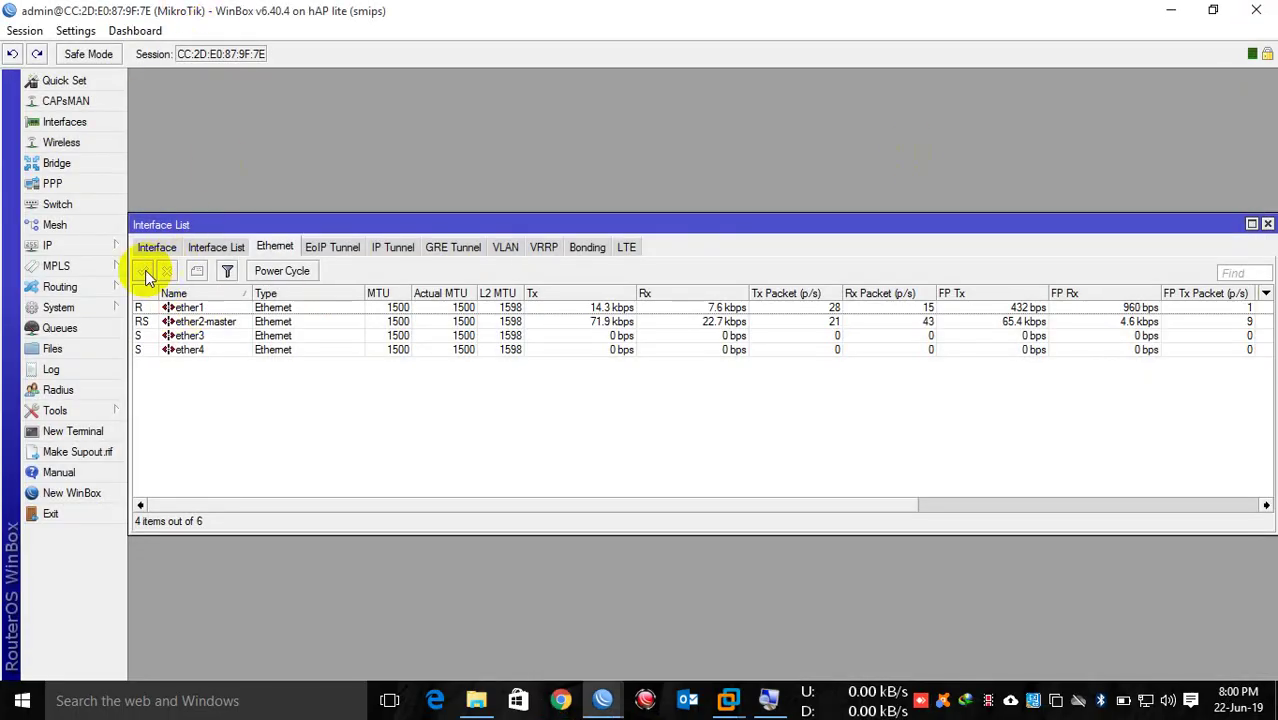
Step: Reset the configuration with No Default Configuration and Do Not Backup ticked, confirming Yes
left_click(91, 307)
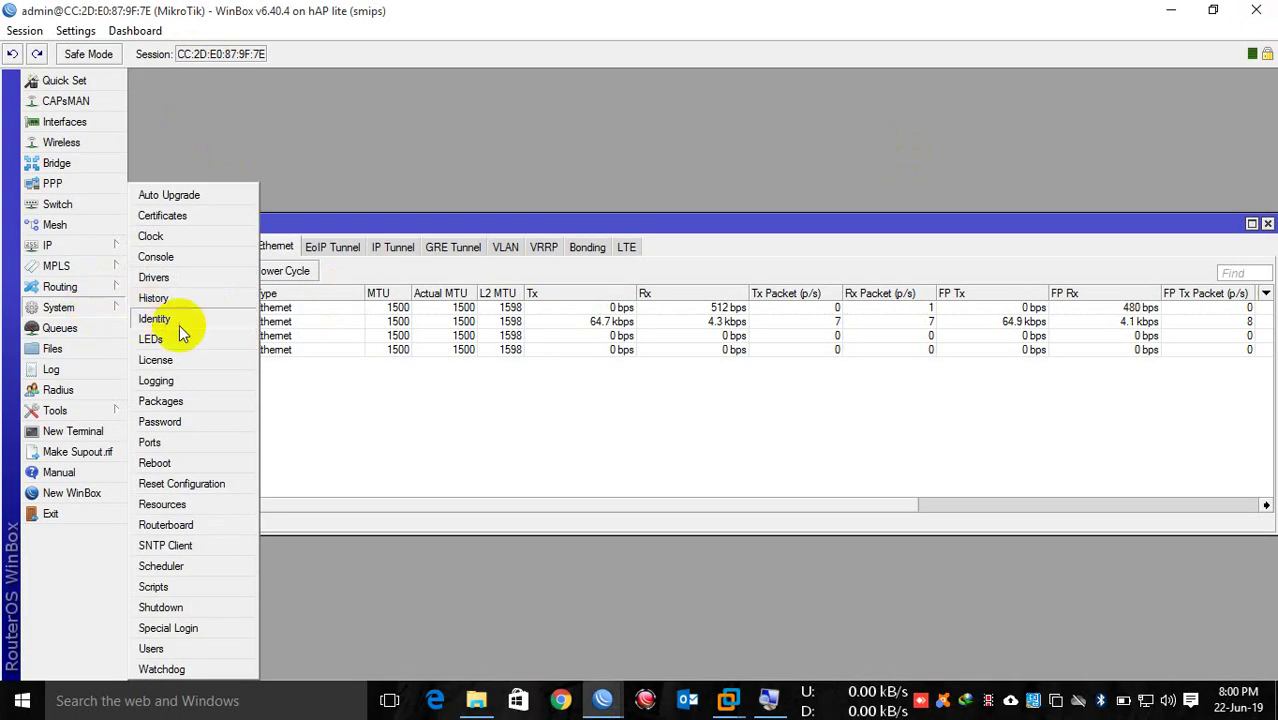
left_click(190, 477)
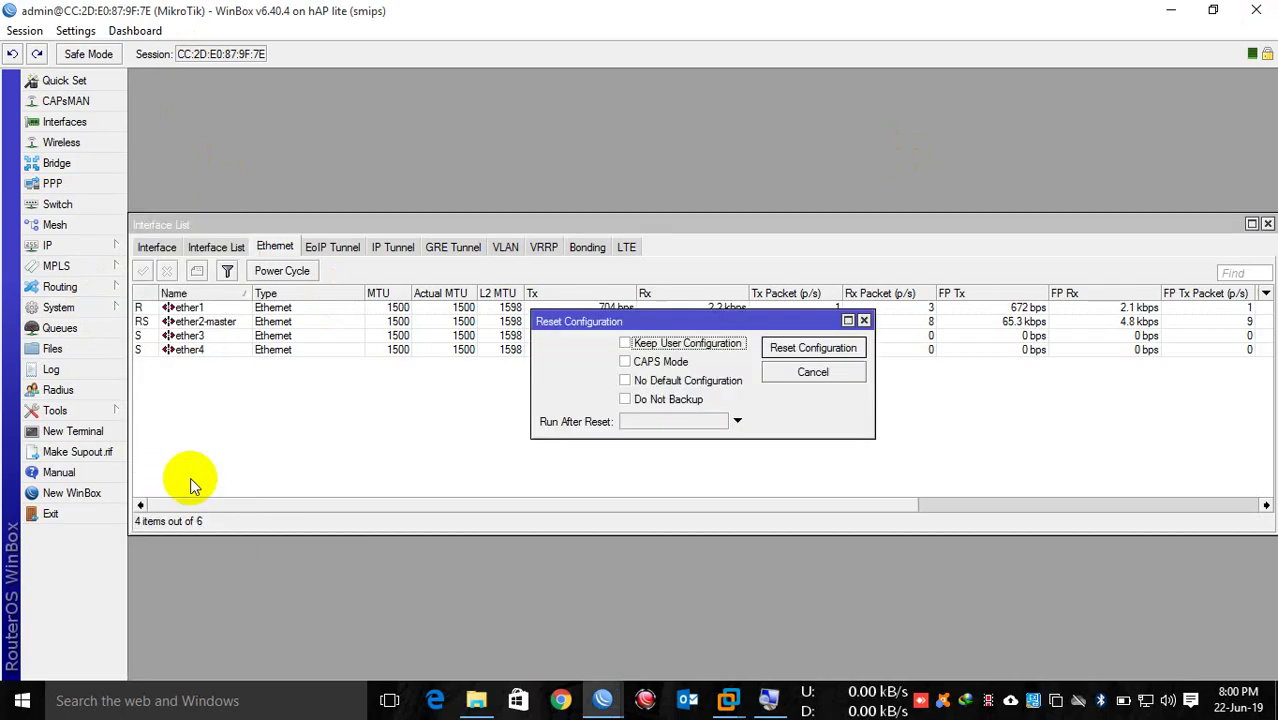
left_click(624, 380)
left_click(625, 400)
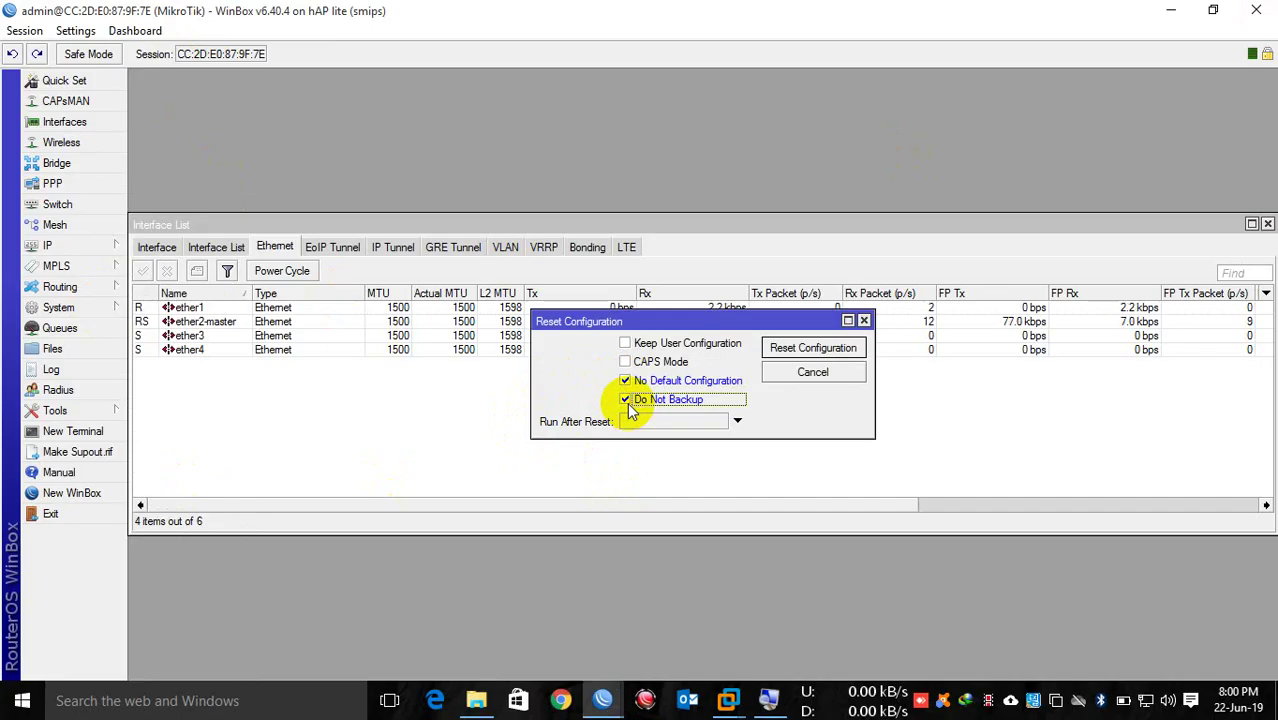
left_click(776, 349)
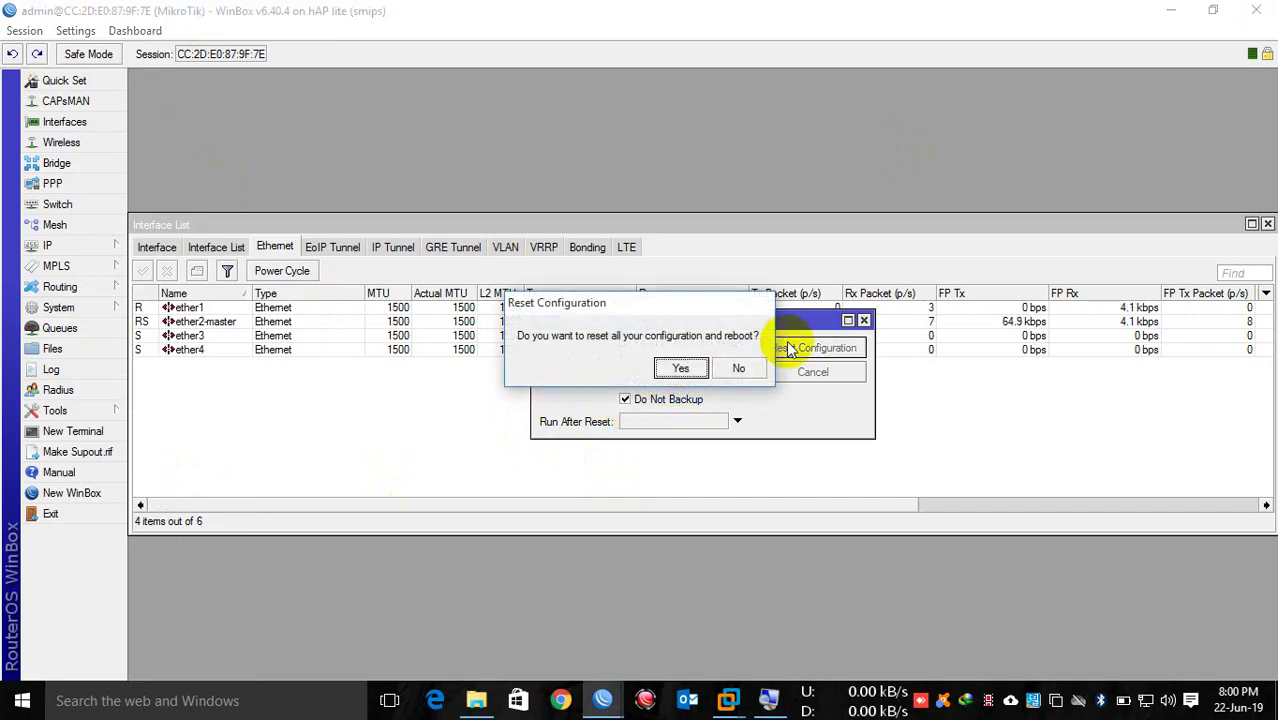
left_click(677, 369)
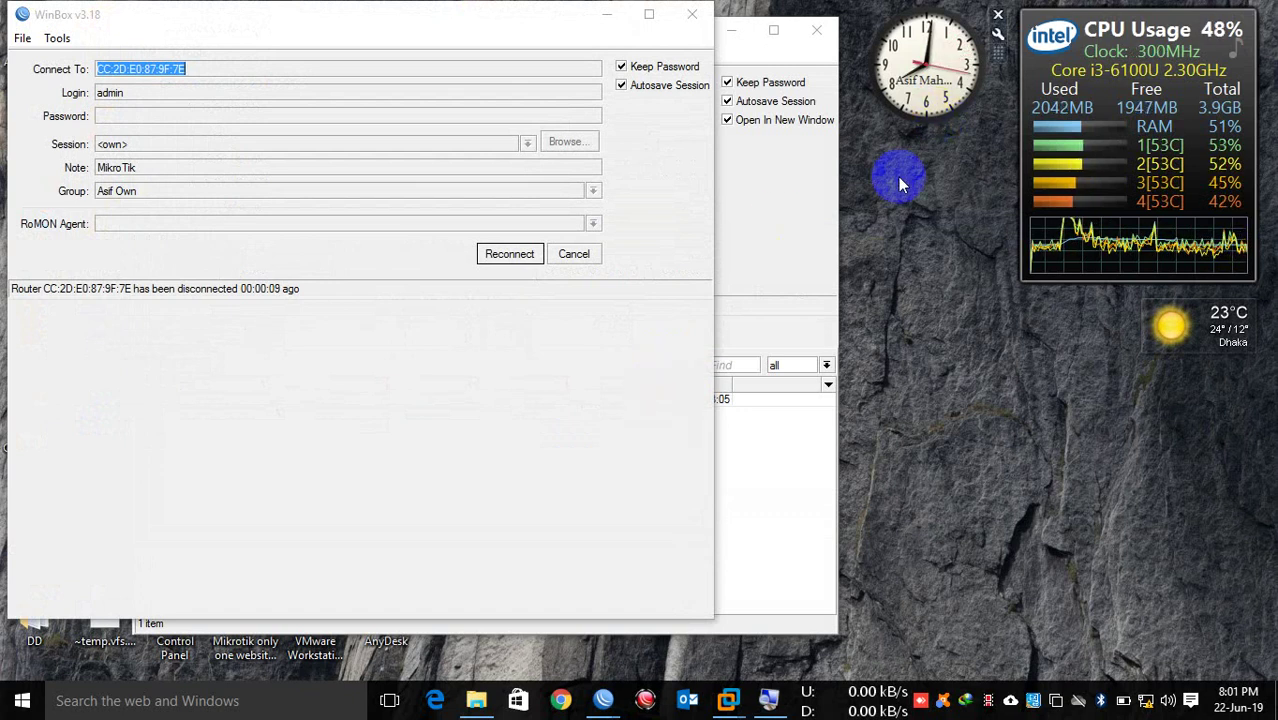
Step: Dismiss the disconnected notice, minimize the other WinBox window and check the MikroTik virtual machine
left_click(800, 171)
left_click(737, 31)
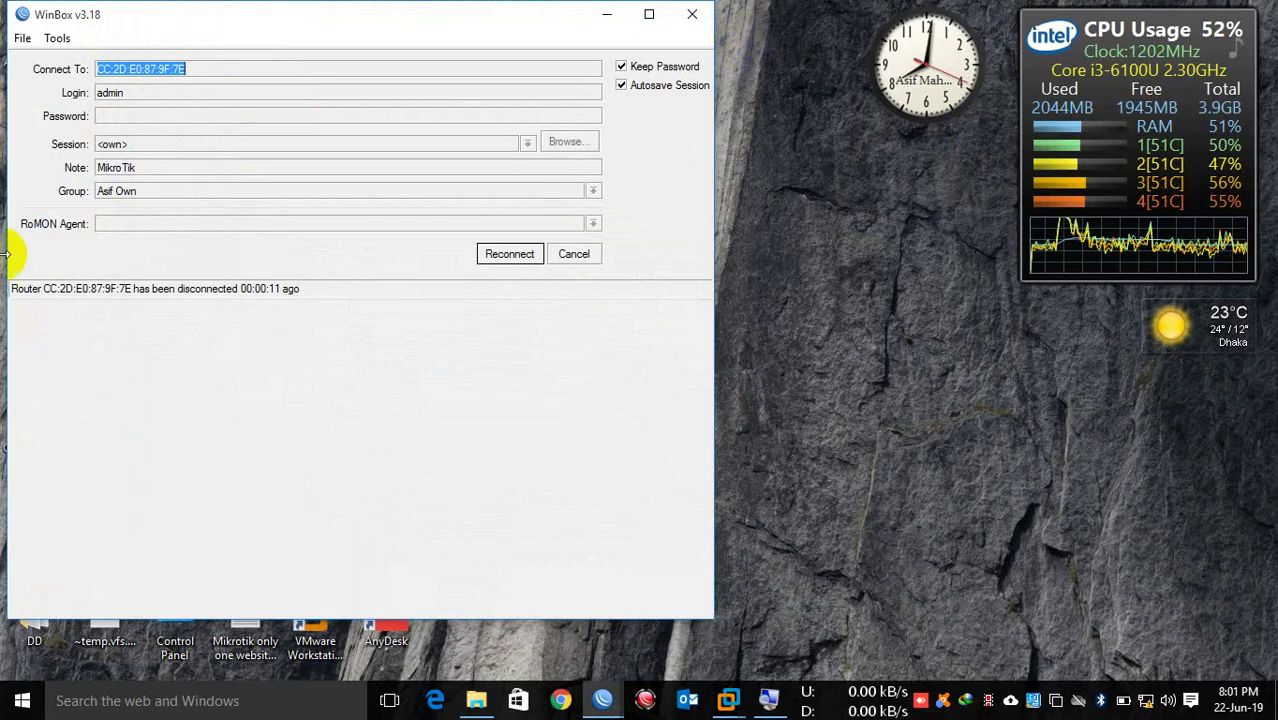
left_click(573, 253)
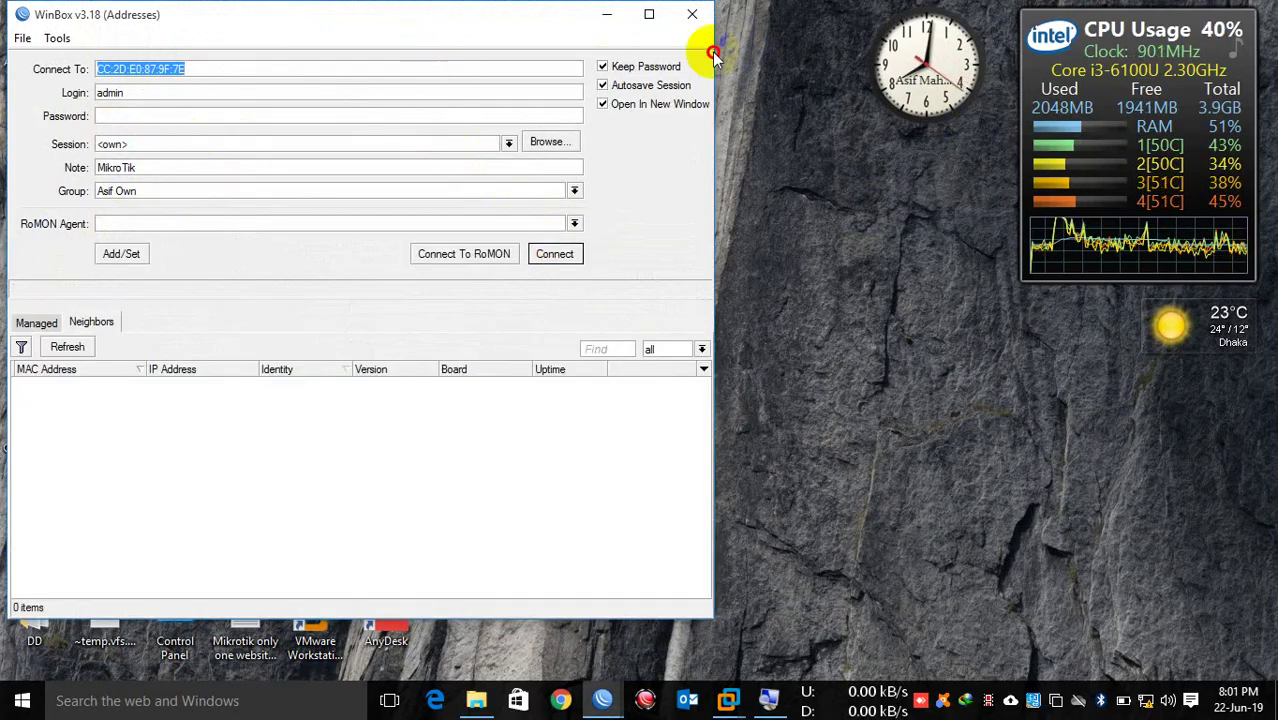
left_click_drag(465, 20, 707, 40)
left_click(340, 341)
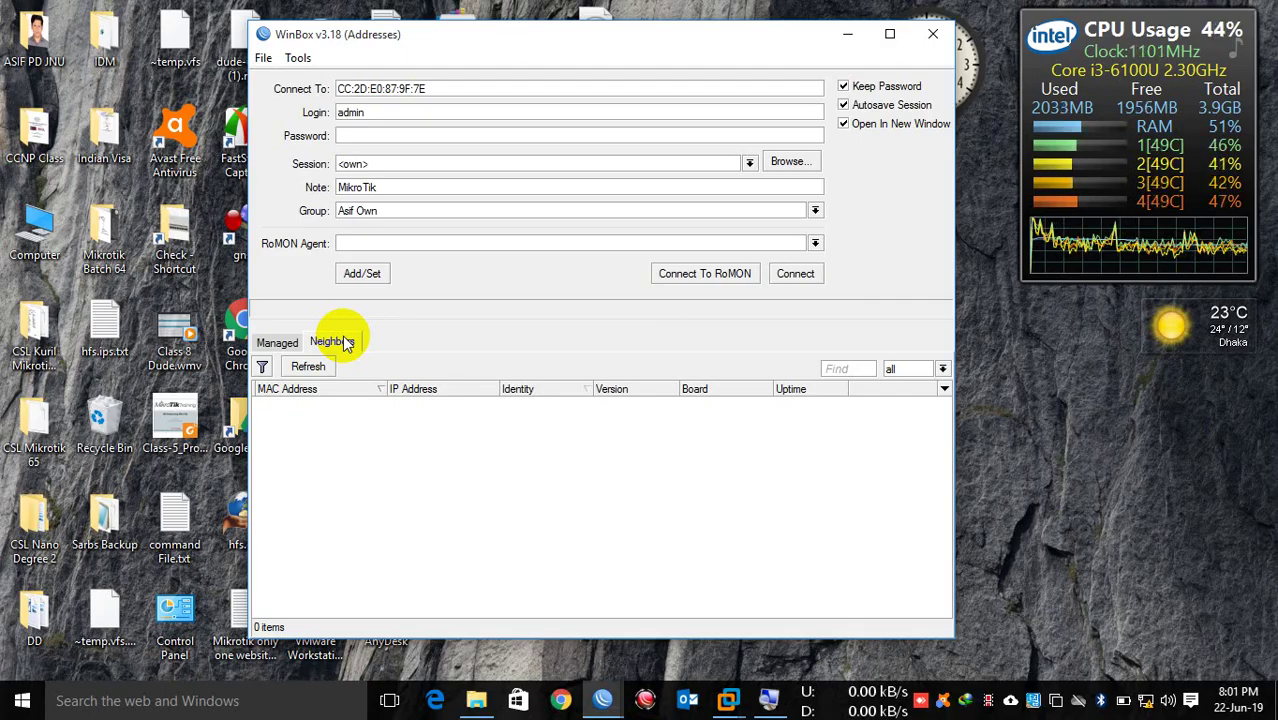
left_click(1057, 702)
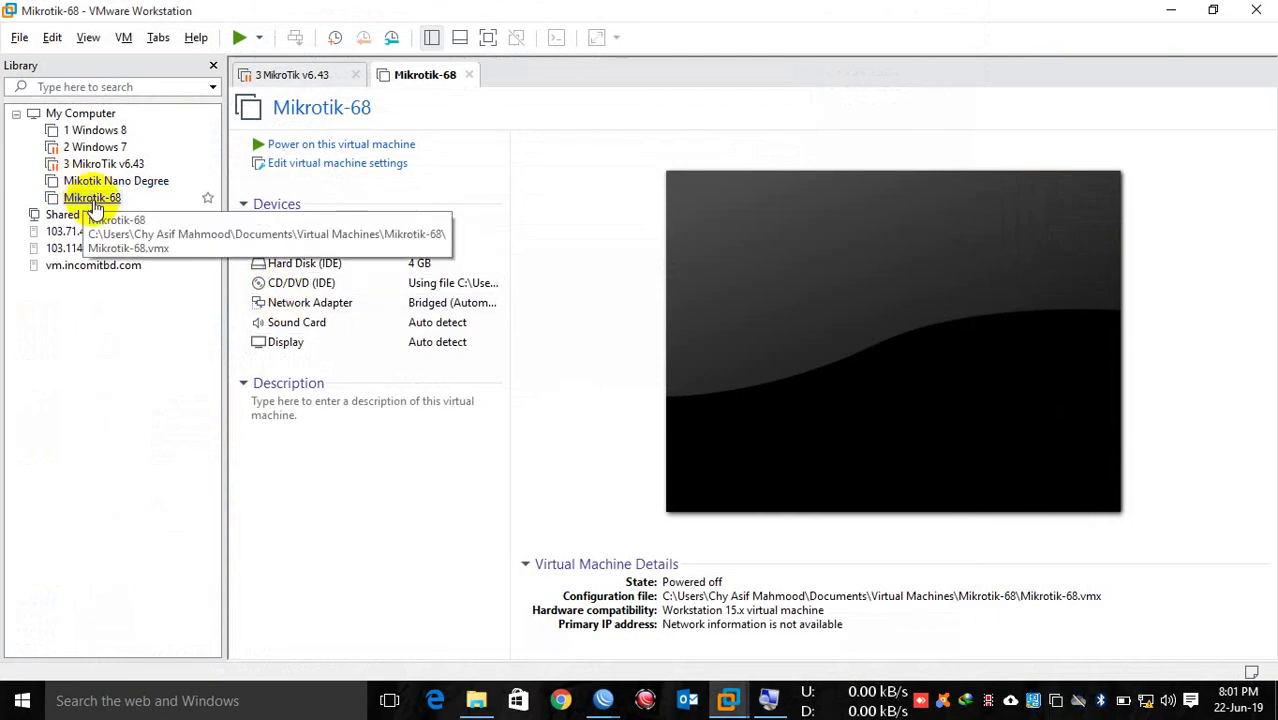
left_click(1256, 12)
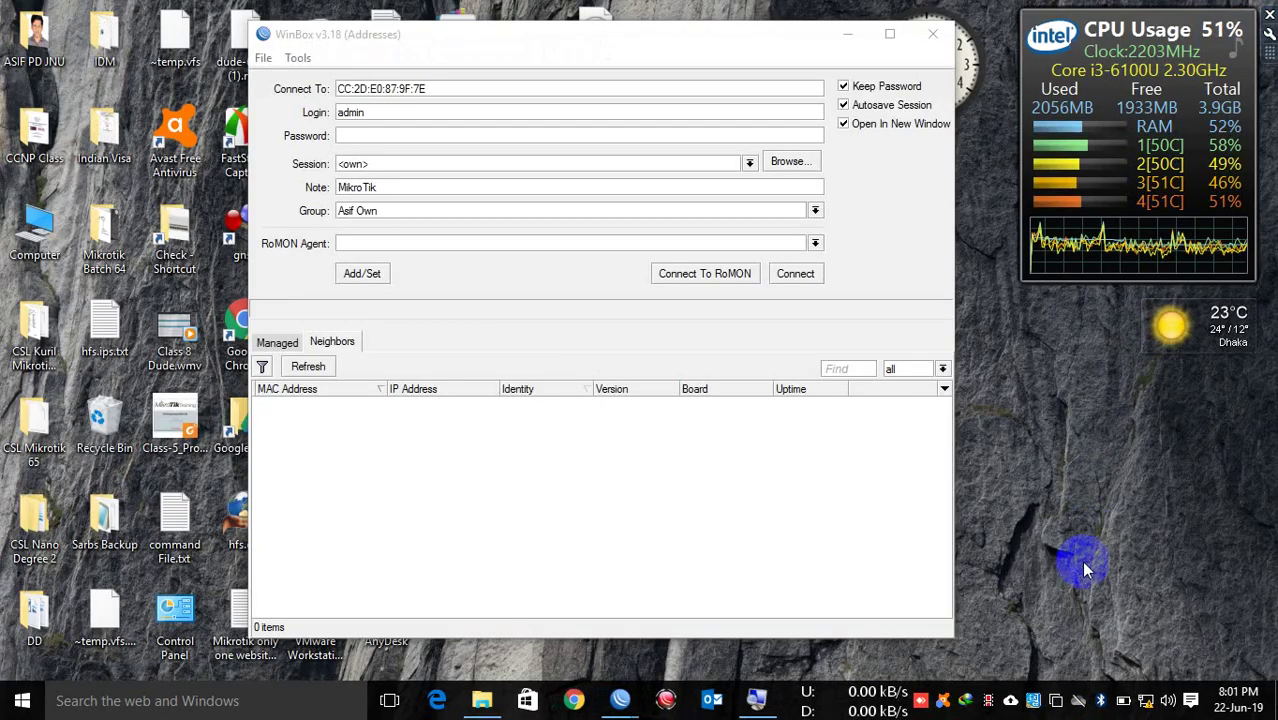
left_click_drag(606, 46, 575, 35)
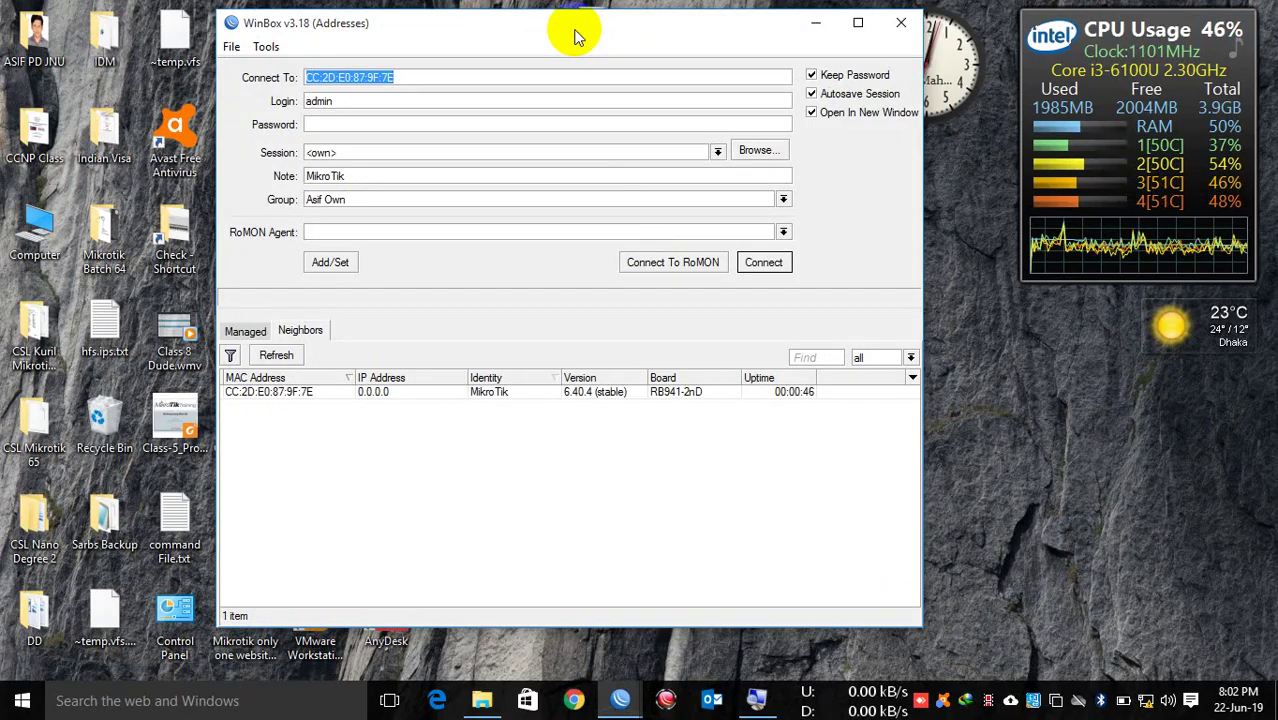
Step: Refresh the Neighbors list and log in to the reset MikroTik router
left_click(276, 357)
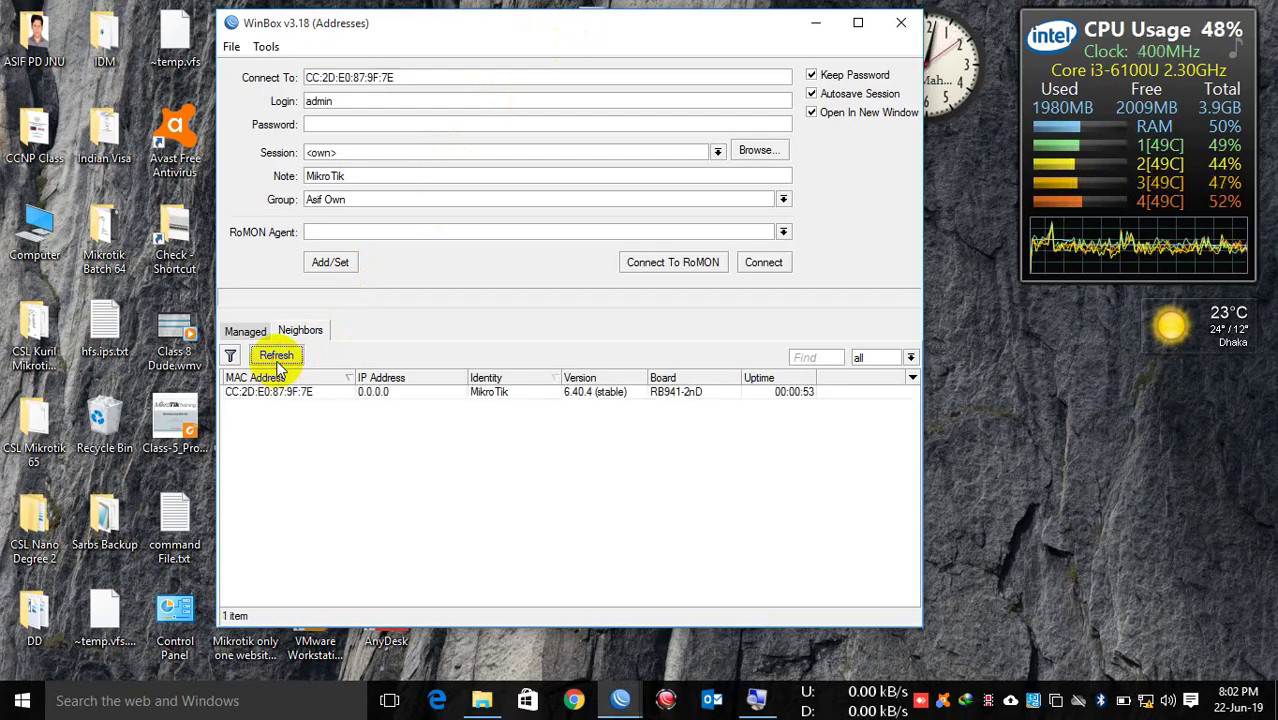
left_click(270, 392)
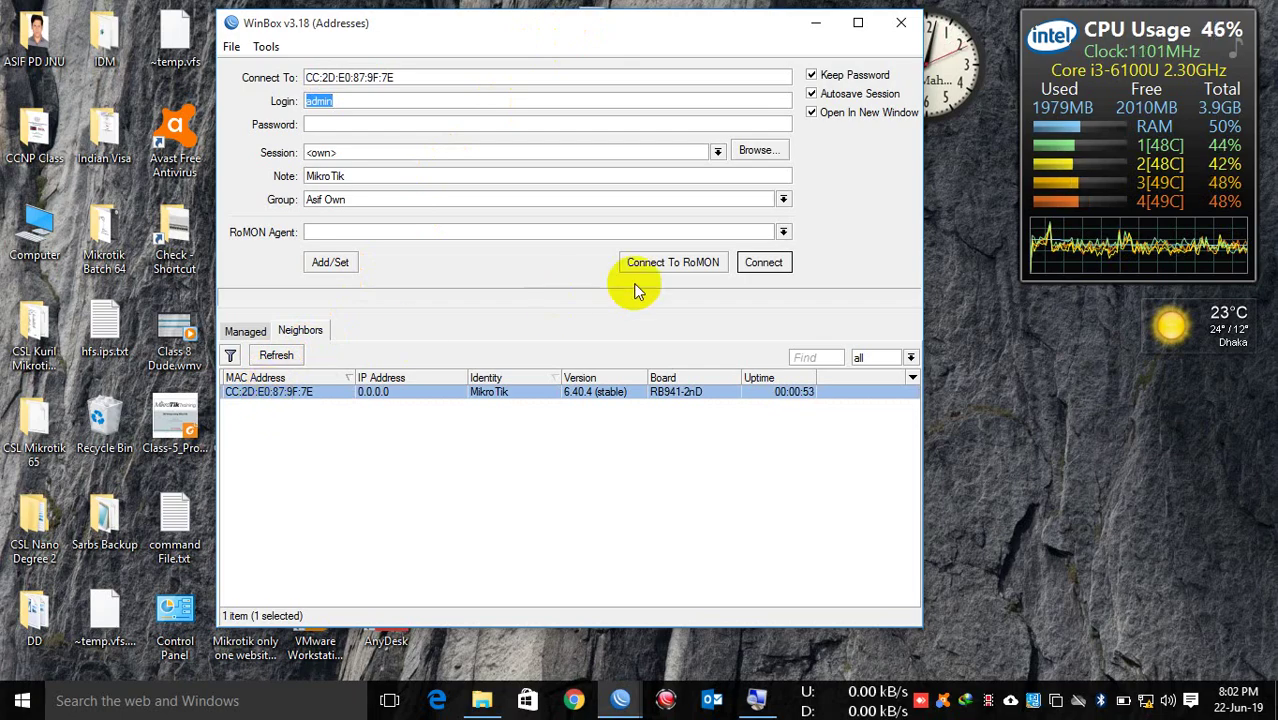
left_click(763, 264)
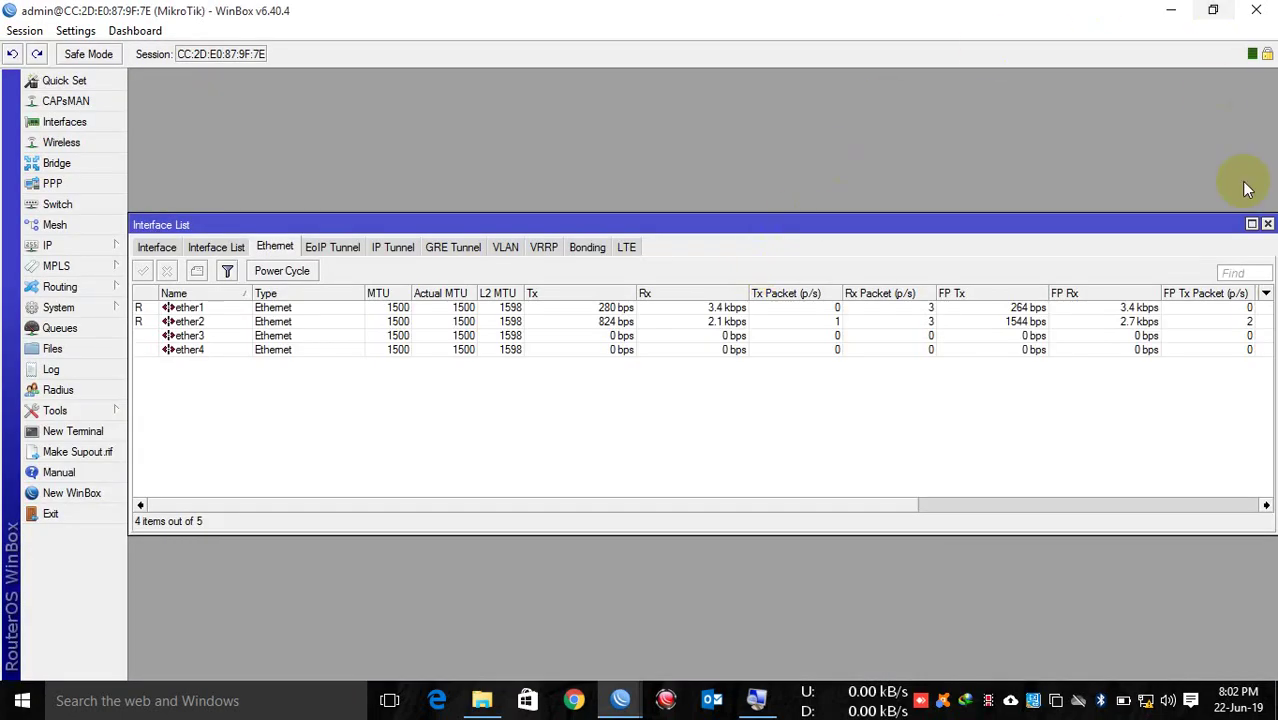
Step: Close the Interface List and prefix the router identity with the owner's name and a hyphen
left_click(1267, 225)
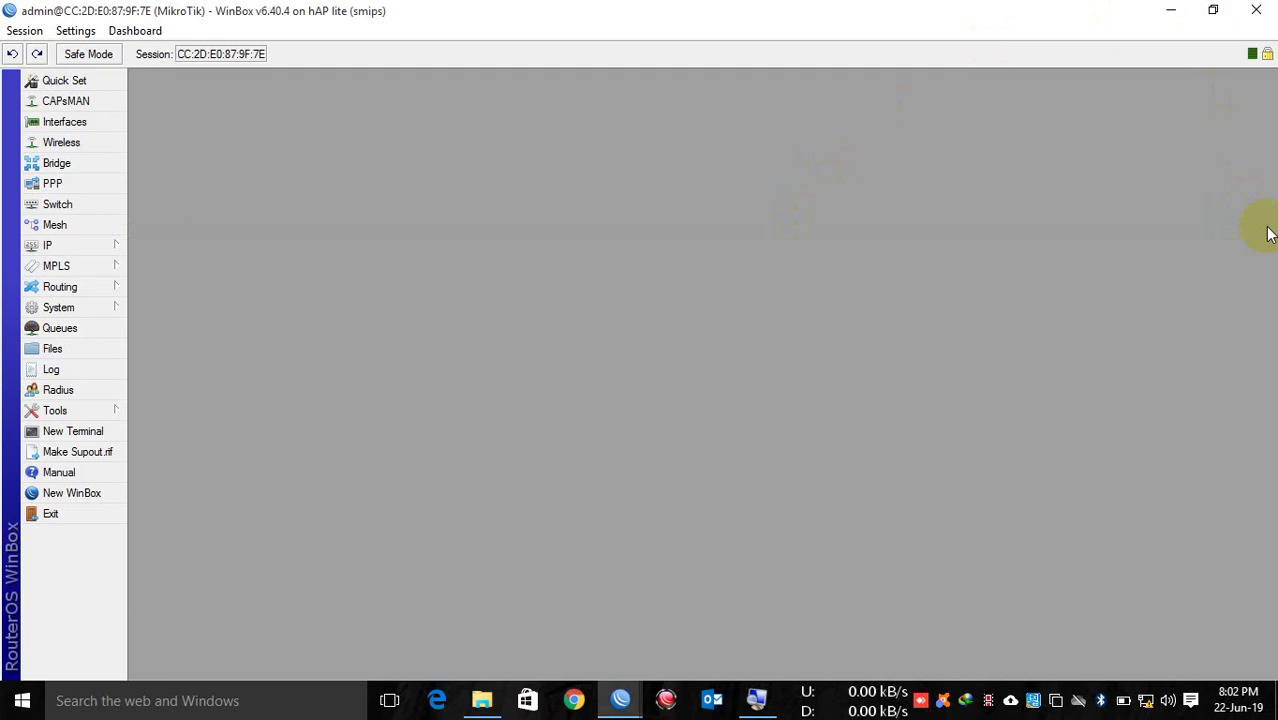
left_click(82, 306)
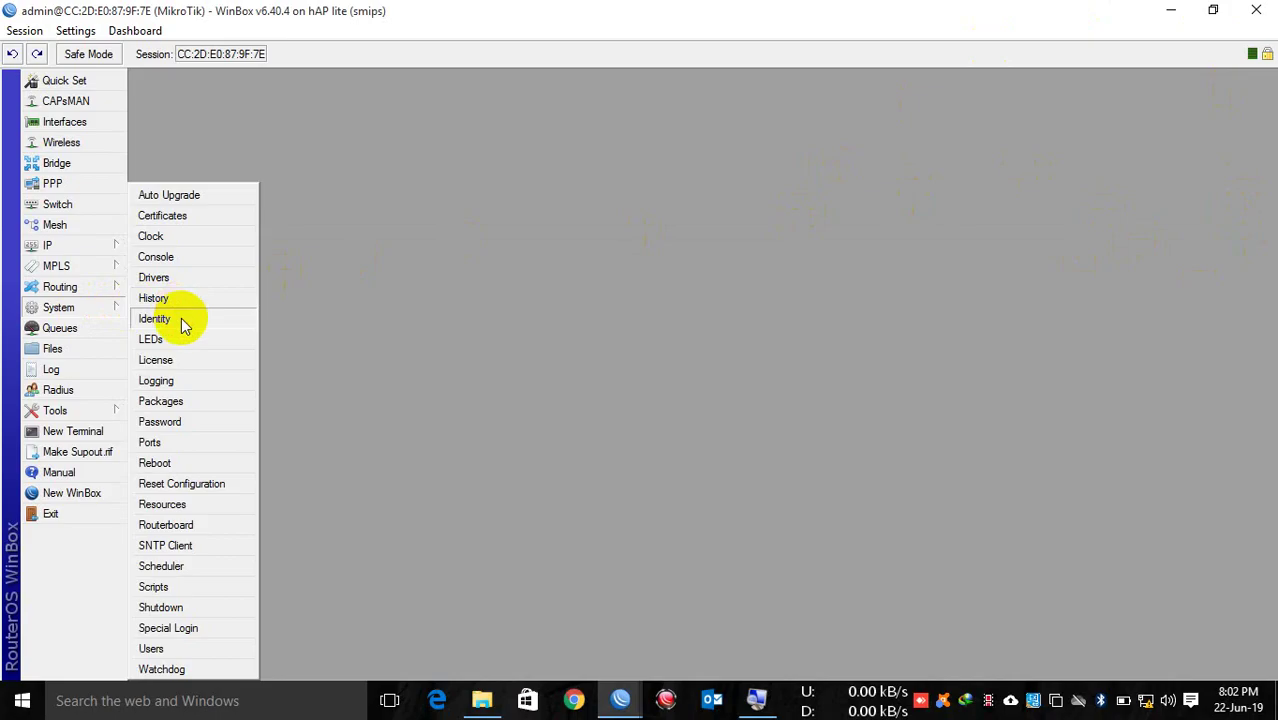
left_click(182, 318)
key("Right")
type("Asif")
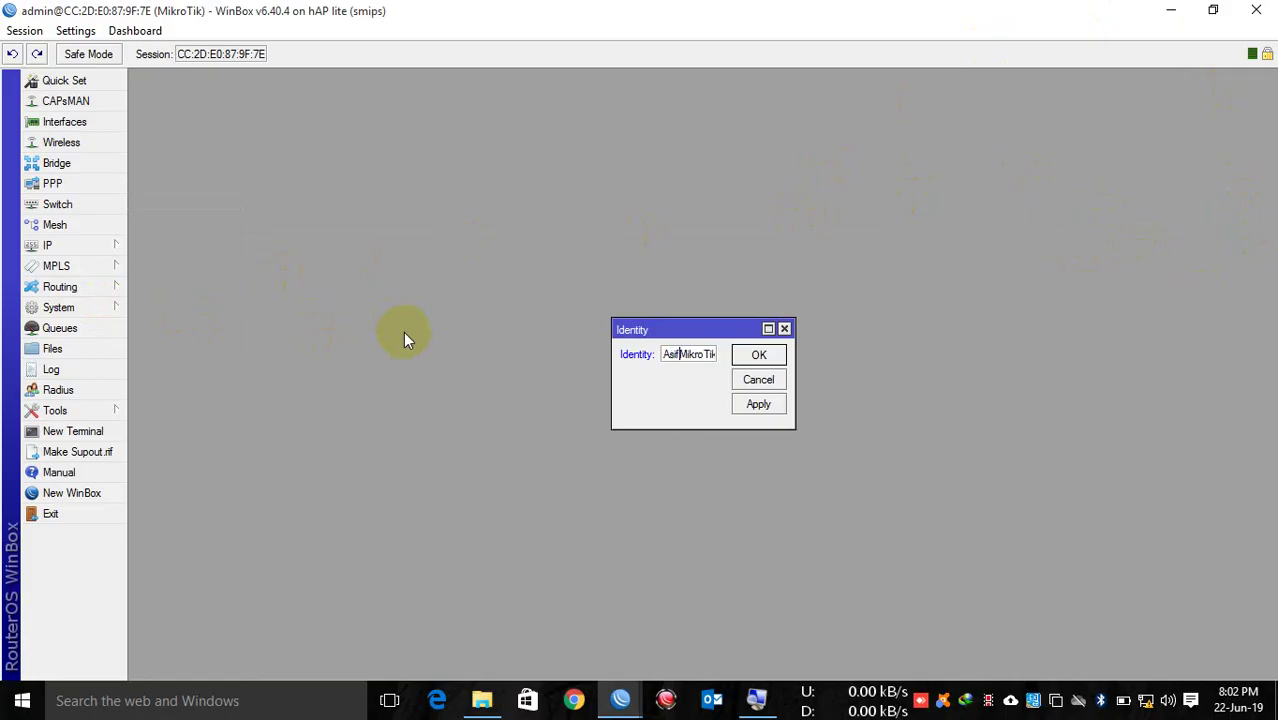
type("-")
key("Return")
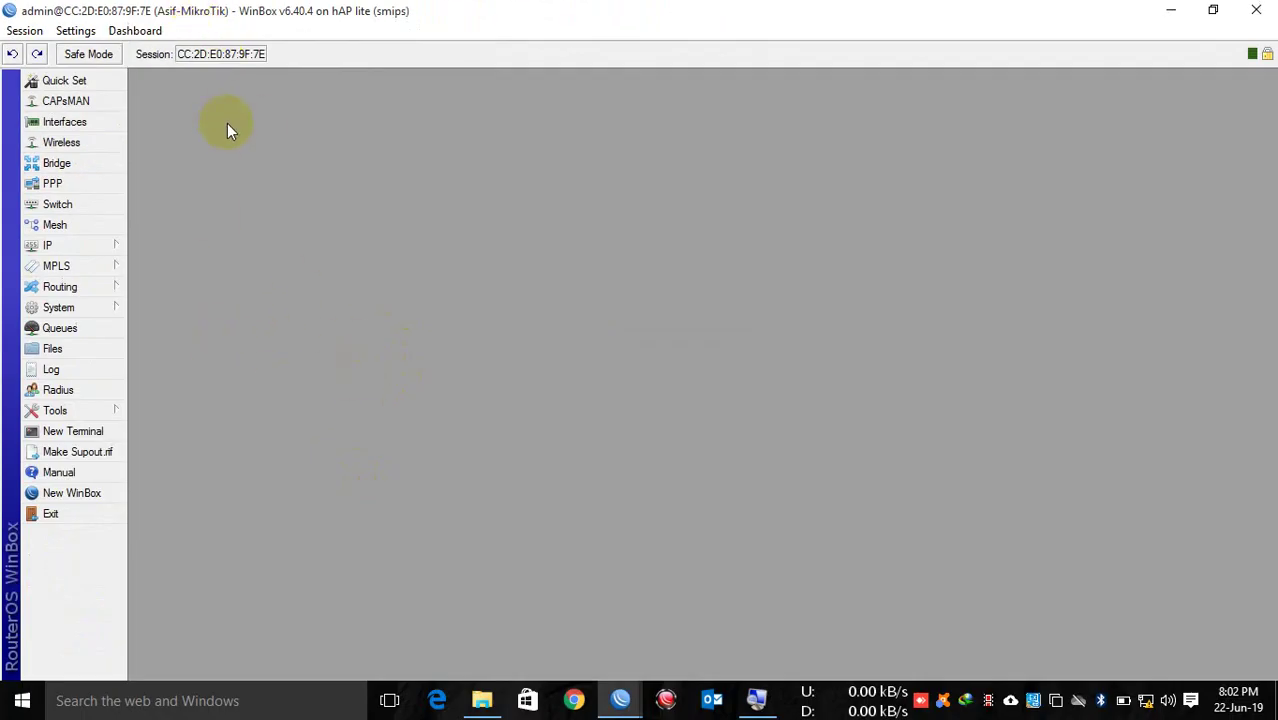
left_click(60, 245)
Step: Open the IP Address List, start a 192.168.13.200/24 entry, then cancel it
left_click(174, 262)
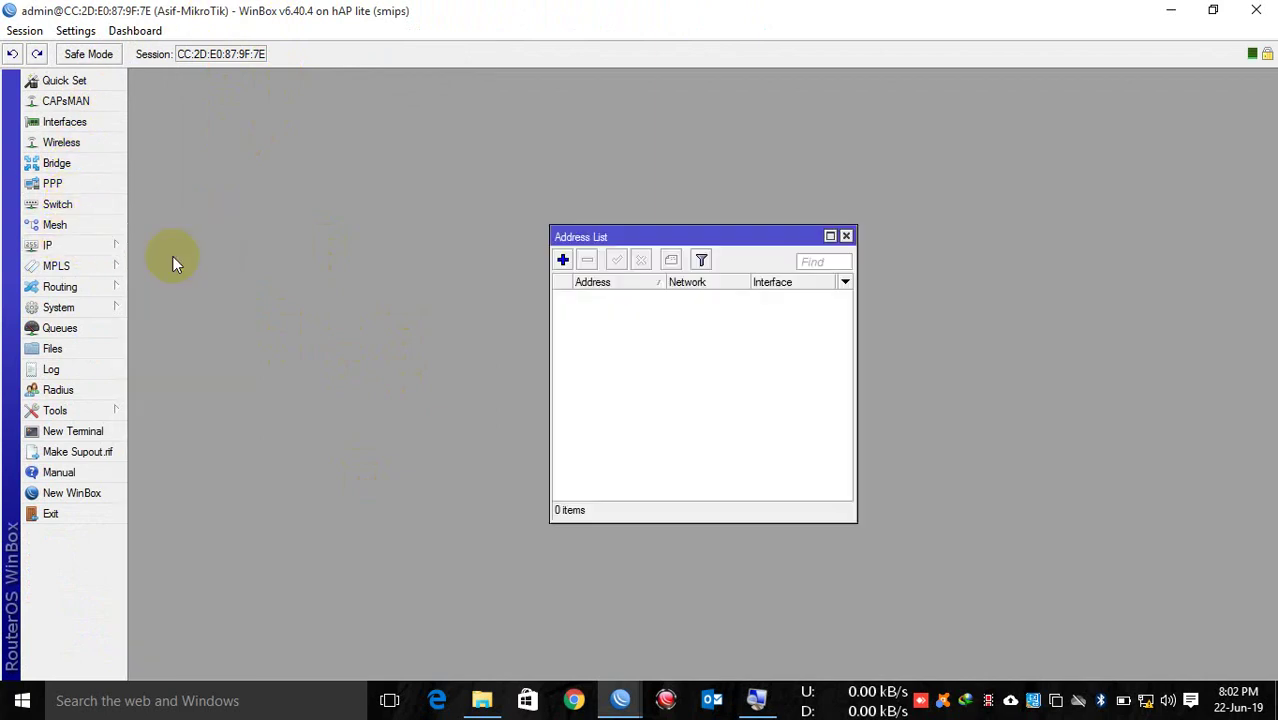
left_click(563, 260)
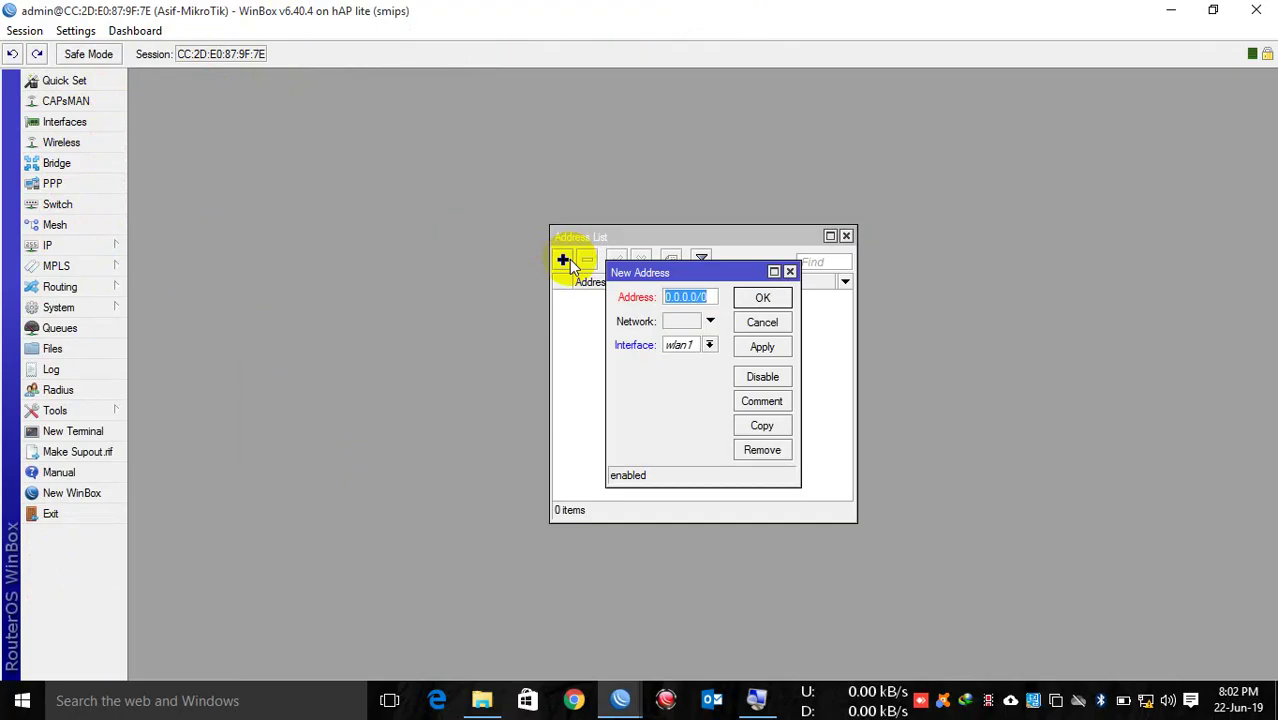
type("192.168")
type(".")
type("13.200")
type("/24")
left_click(685, 346)
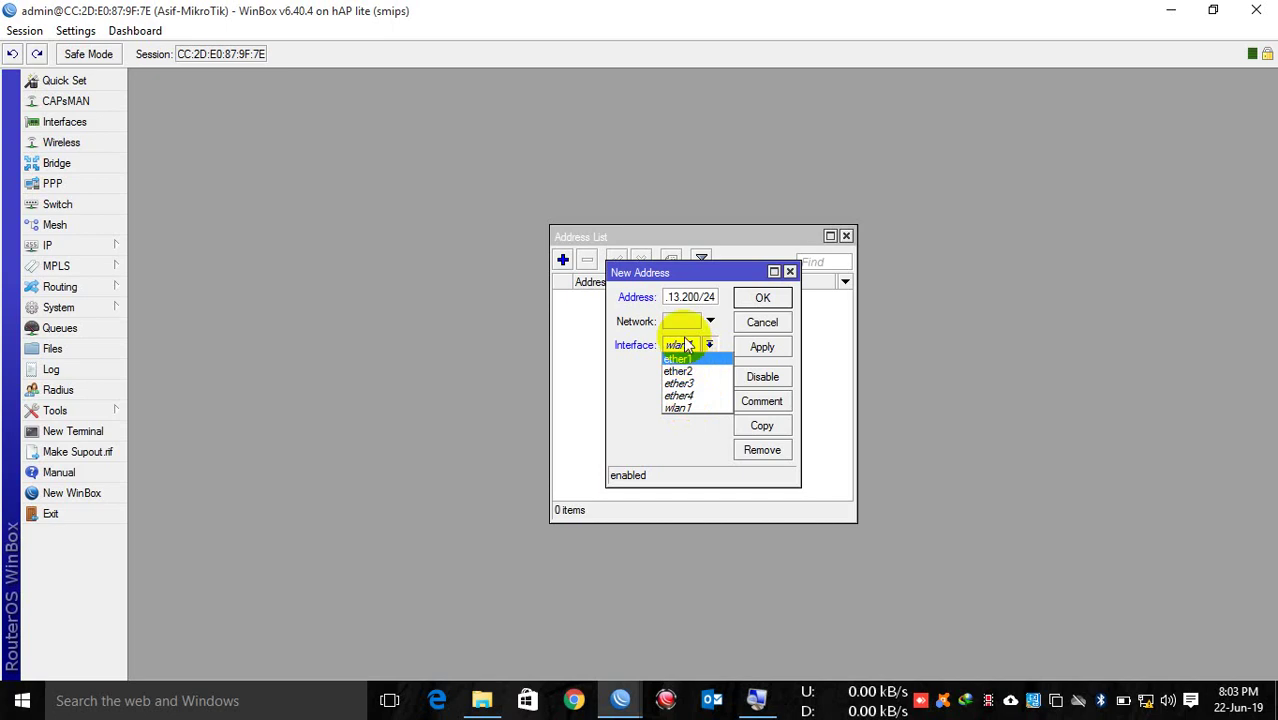
left_click(760, 322)
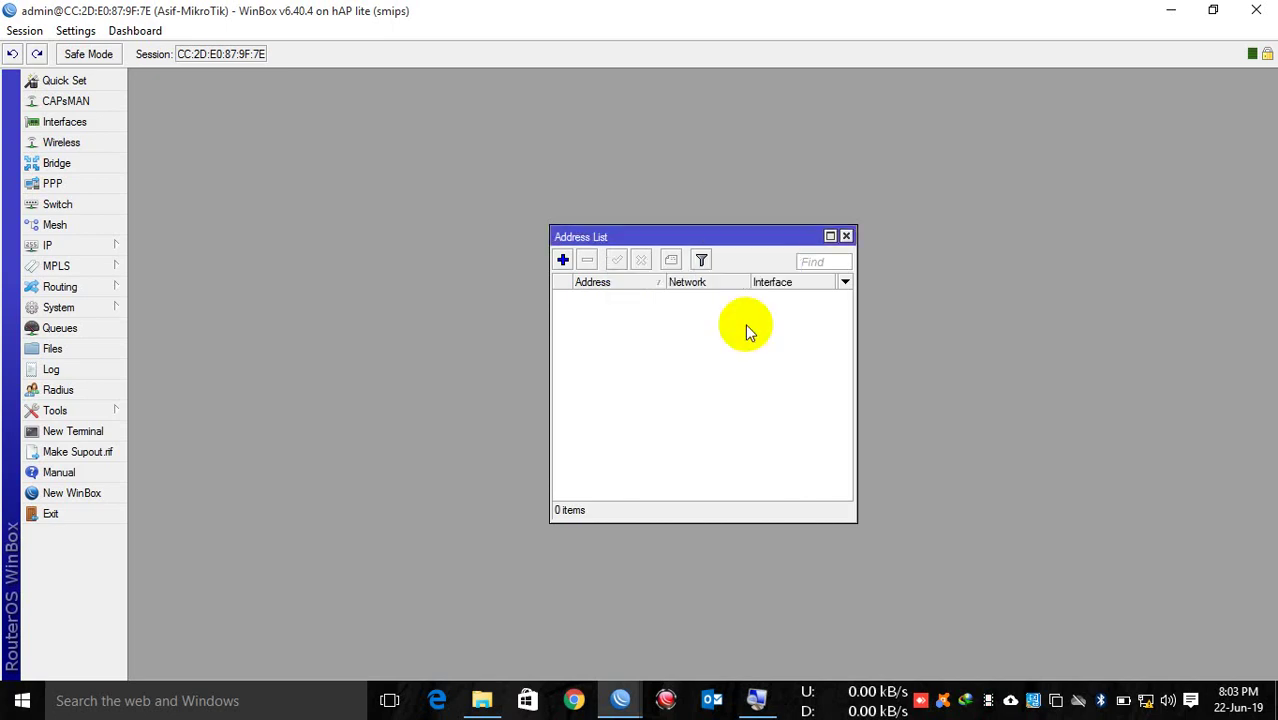
Step: Rename ether1 to ether1-WAN and ether2 to ether2-LAN in the Interface List
left_click(68, 121)
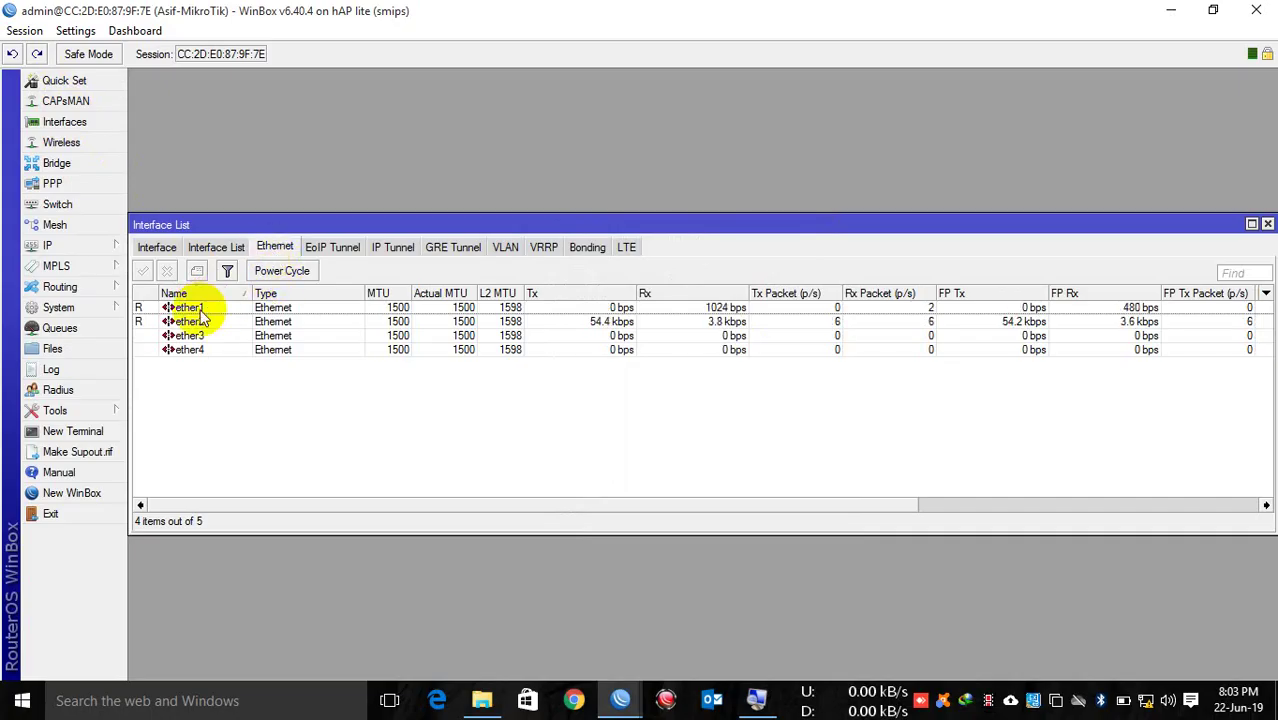
double_click(192, 308)
left_click(673, 210)
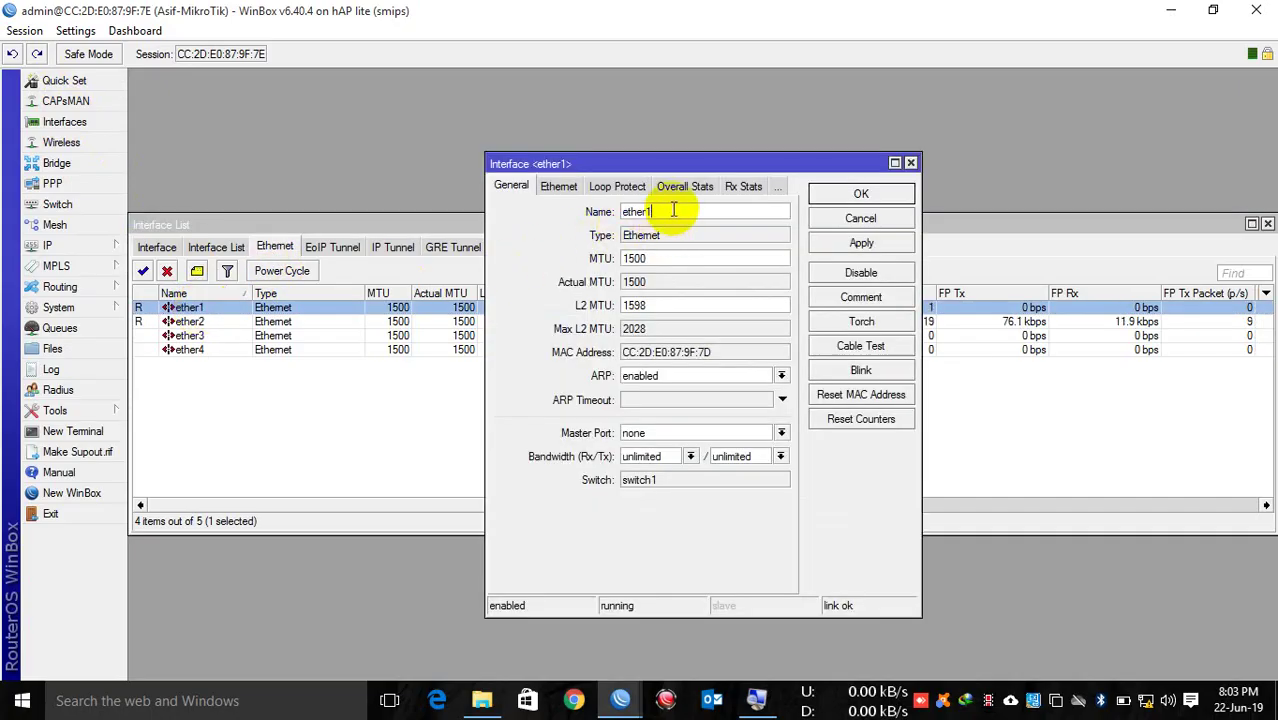
type("-WAN")
key("Return")
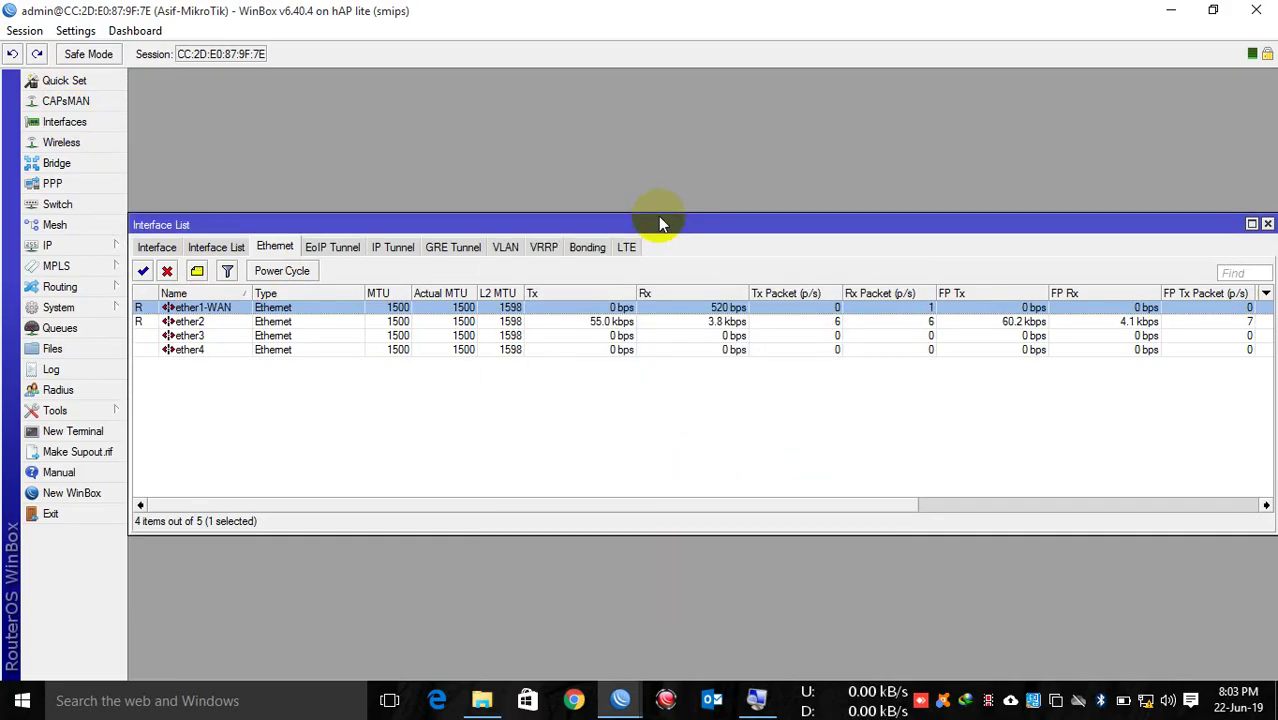
double_click(289, 322)
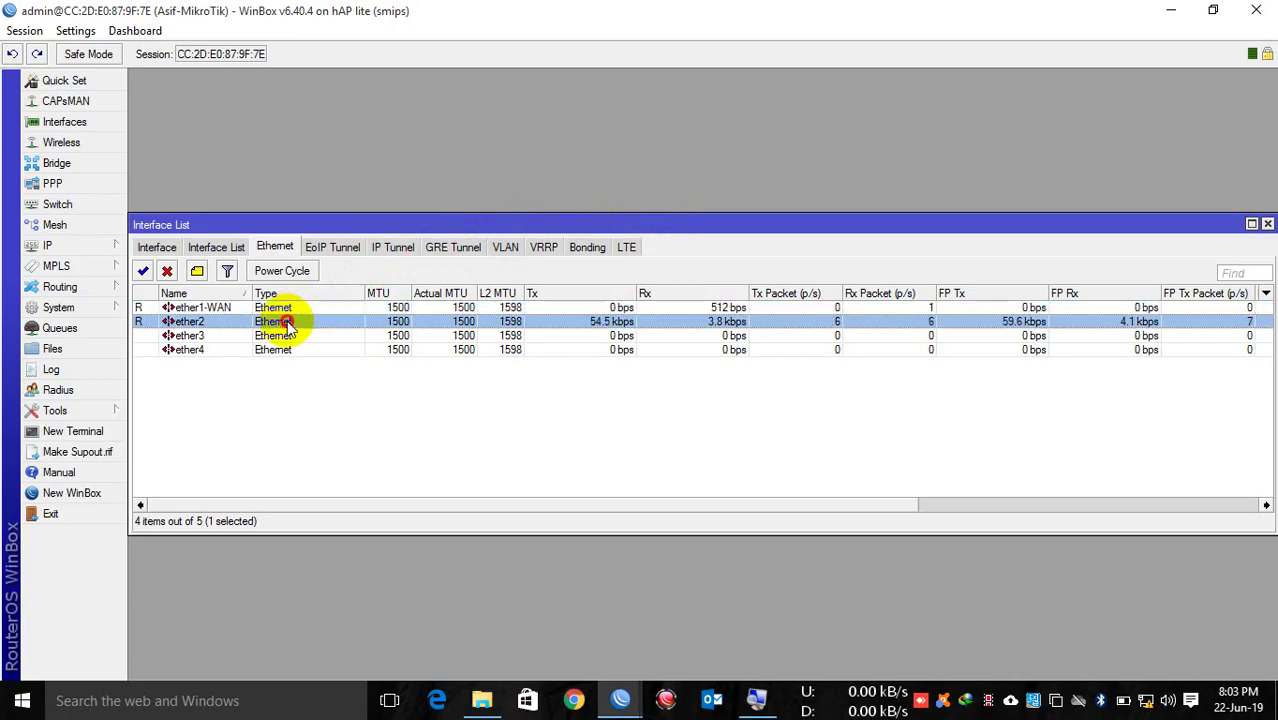
left_click(668, 210)
type("-LAN")
key("Return")
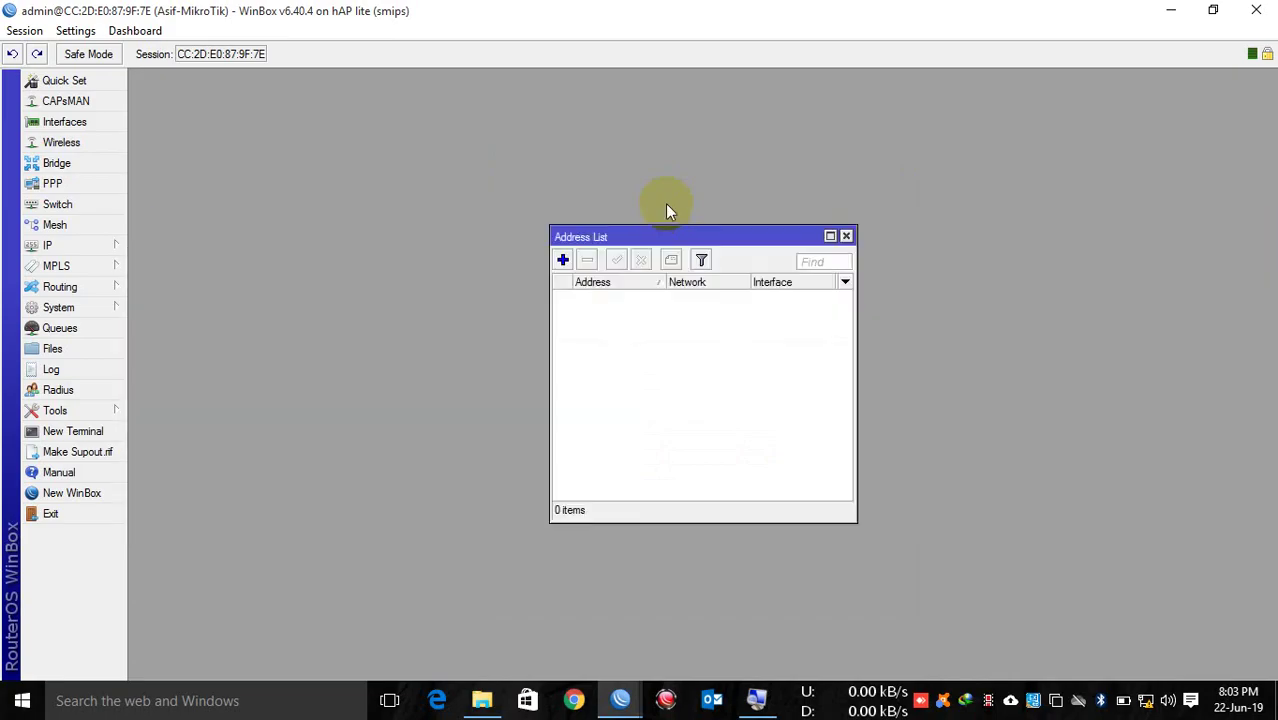
Step: Add the address 192.168.13.200/24 on interface ether1-WAN and save it
left_click(562, 260)
type("152.1687")
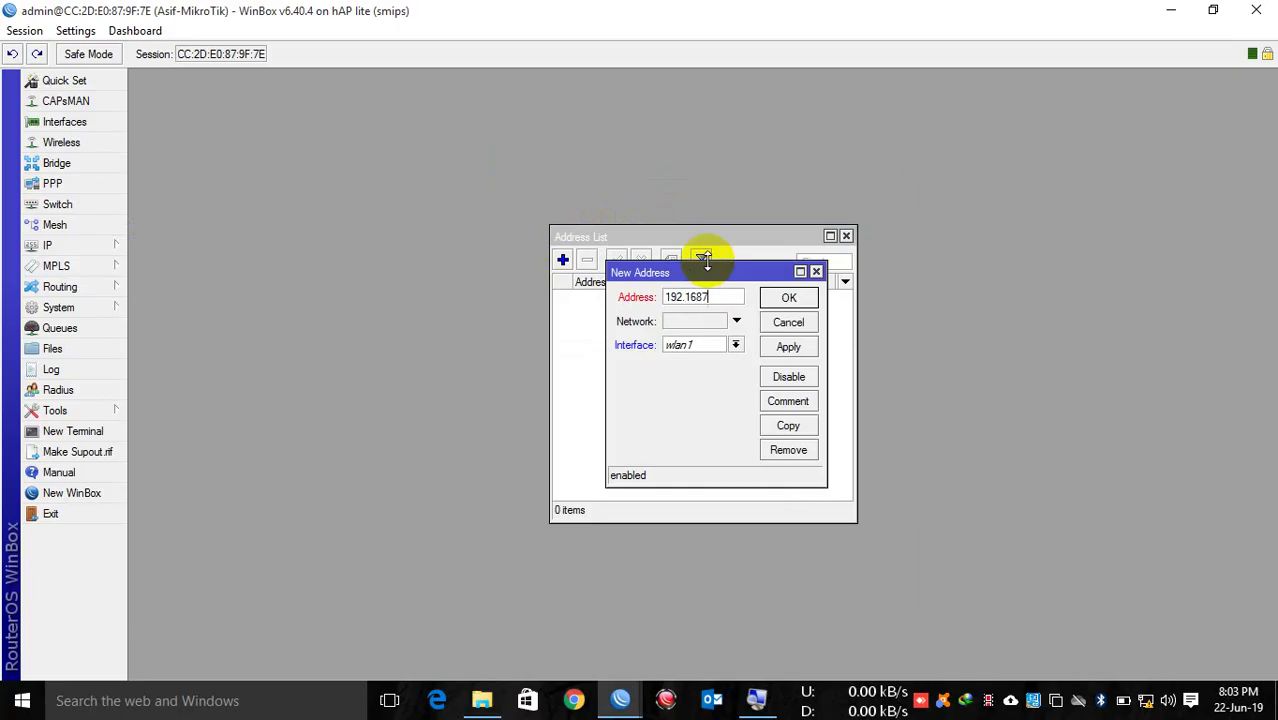
key("BackSpace")
type(".13.200/24")
left_click(705, 347)
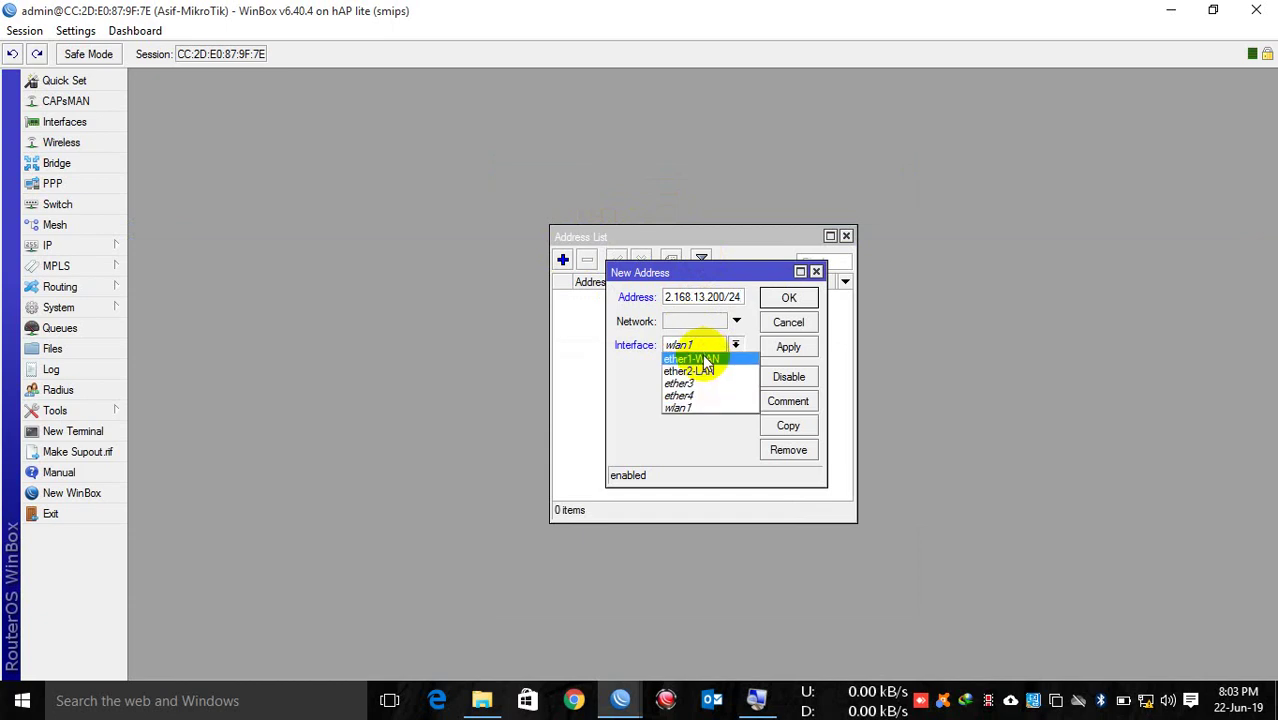
left_click(742, 357)
left_click(774, 346)
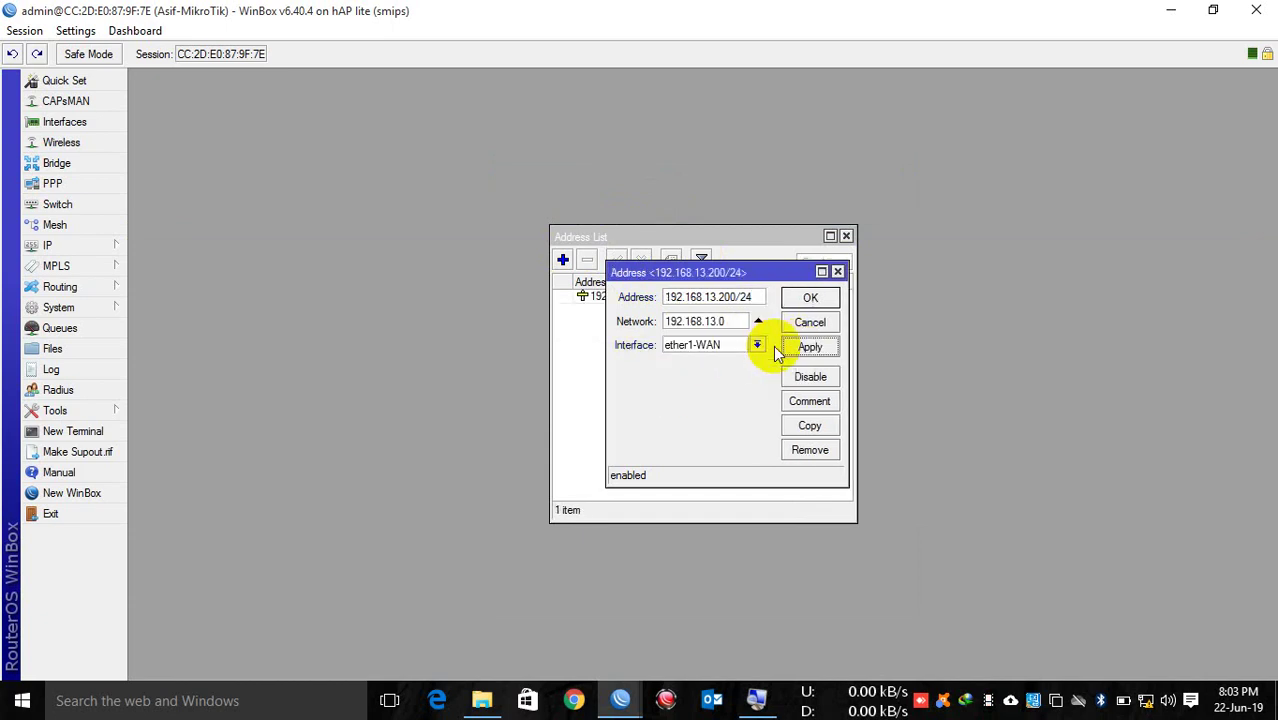
left_click(800, 298)
Step: Move the Address List up-left and widen its columns to show the full address
left_click_drag(761, 243, 366, 97)
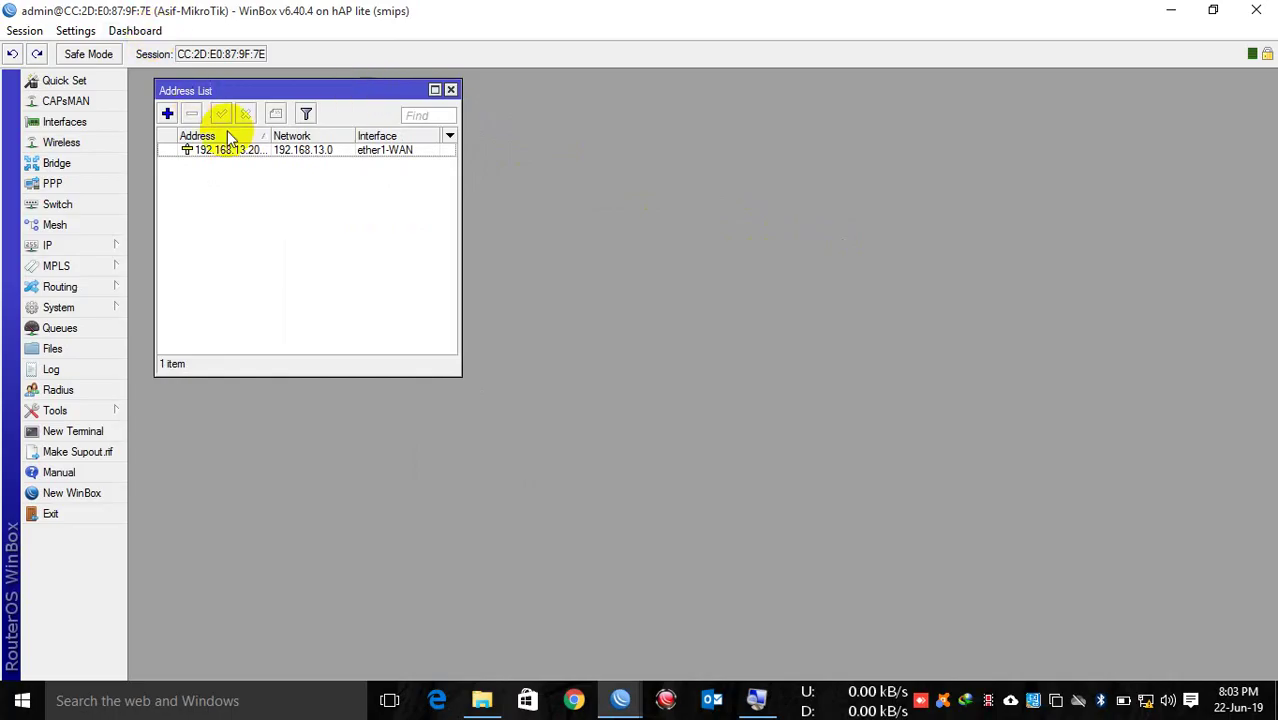
left_click_drag(270, 137, 310, 139)
left_click_drag(463, 176, 480, 168)
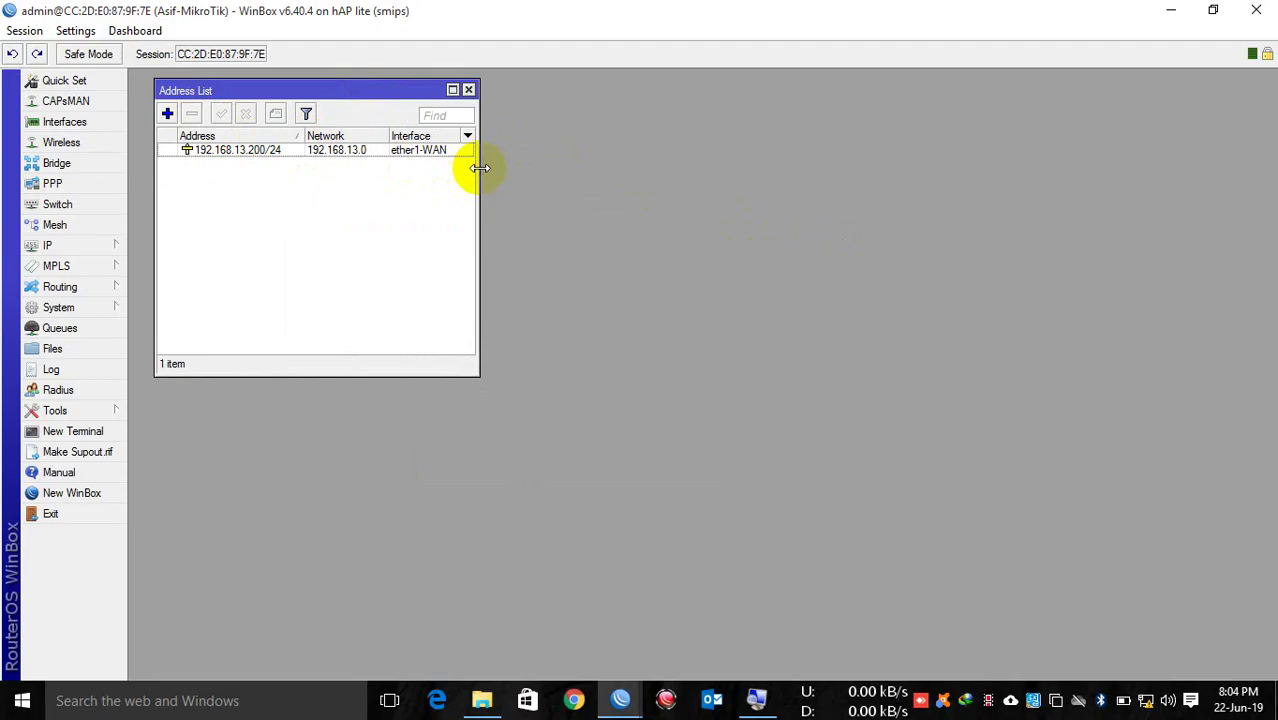
left_click(314, 152)
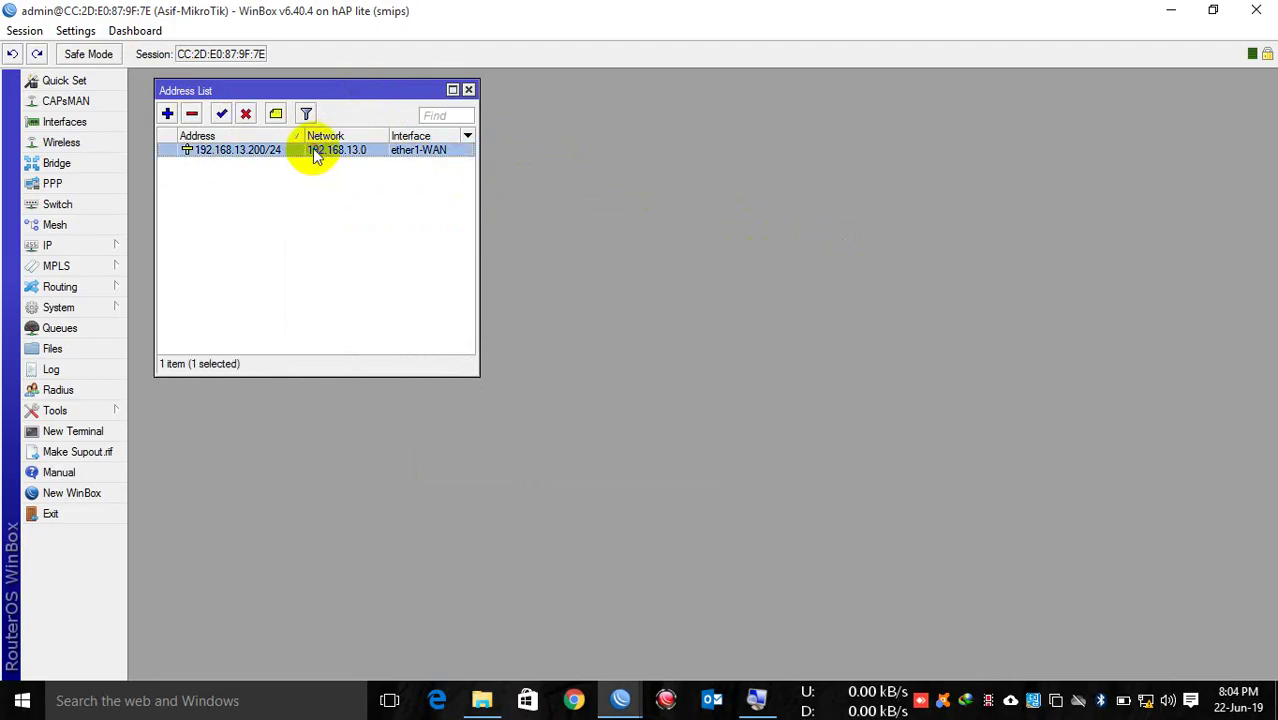
Step: Add a default route 0.0.0.0/0 via gateway 192.168.13.1, reachable on ether1-WAN
left_click(86, 241)
left_click(156, 502)
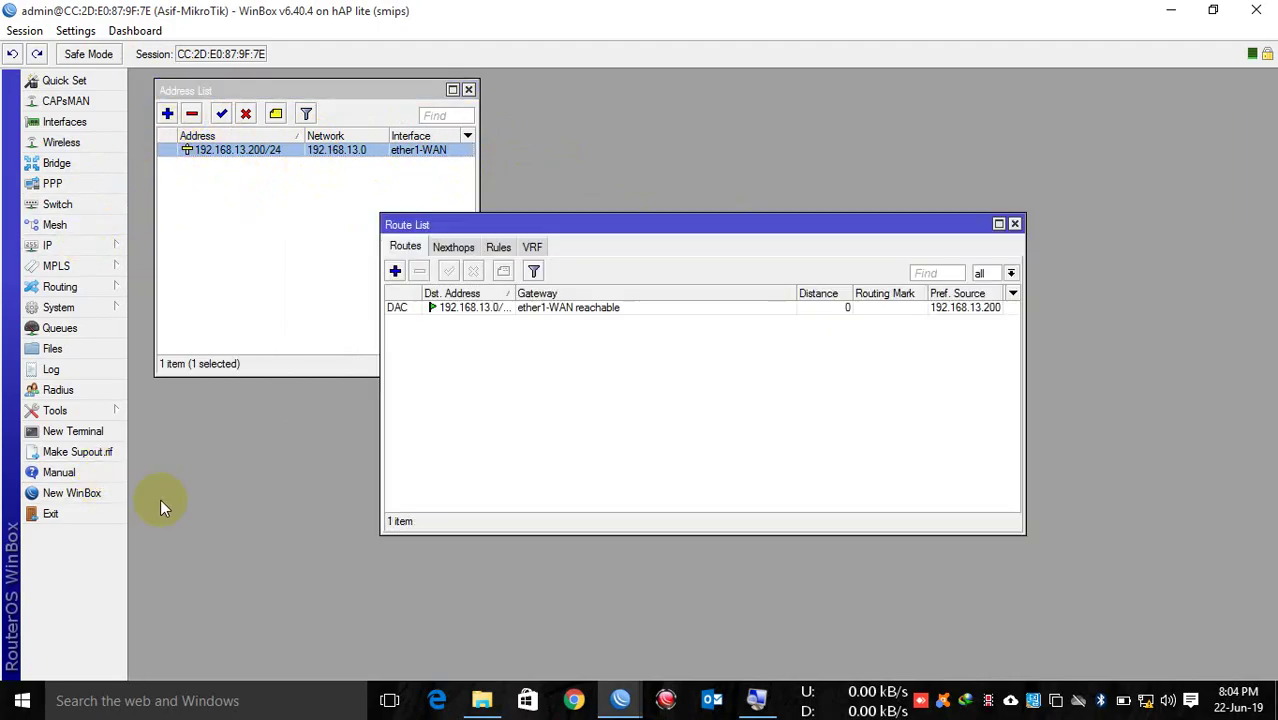
left_click_drag(540, 230, 671, 100)
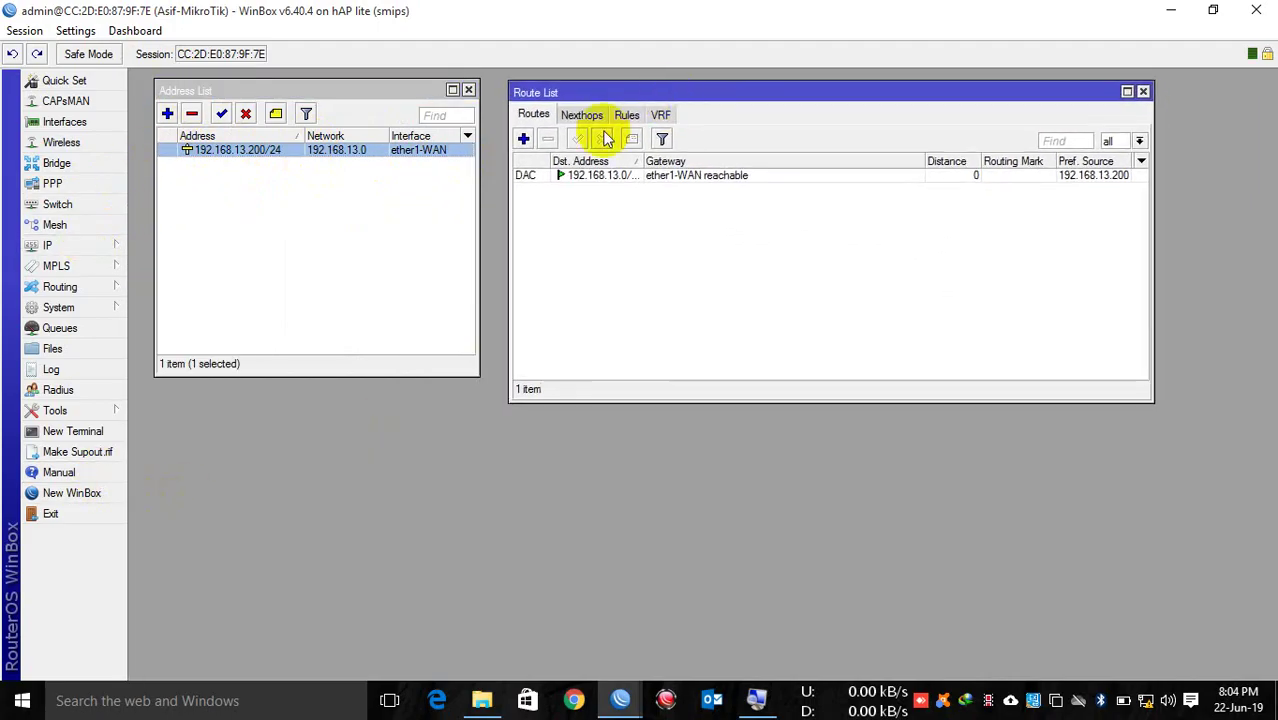
left_click(523, 139)
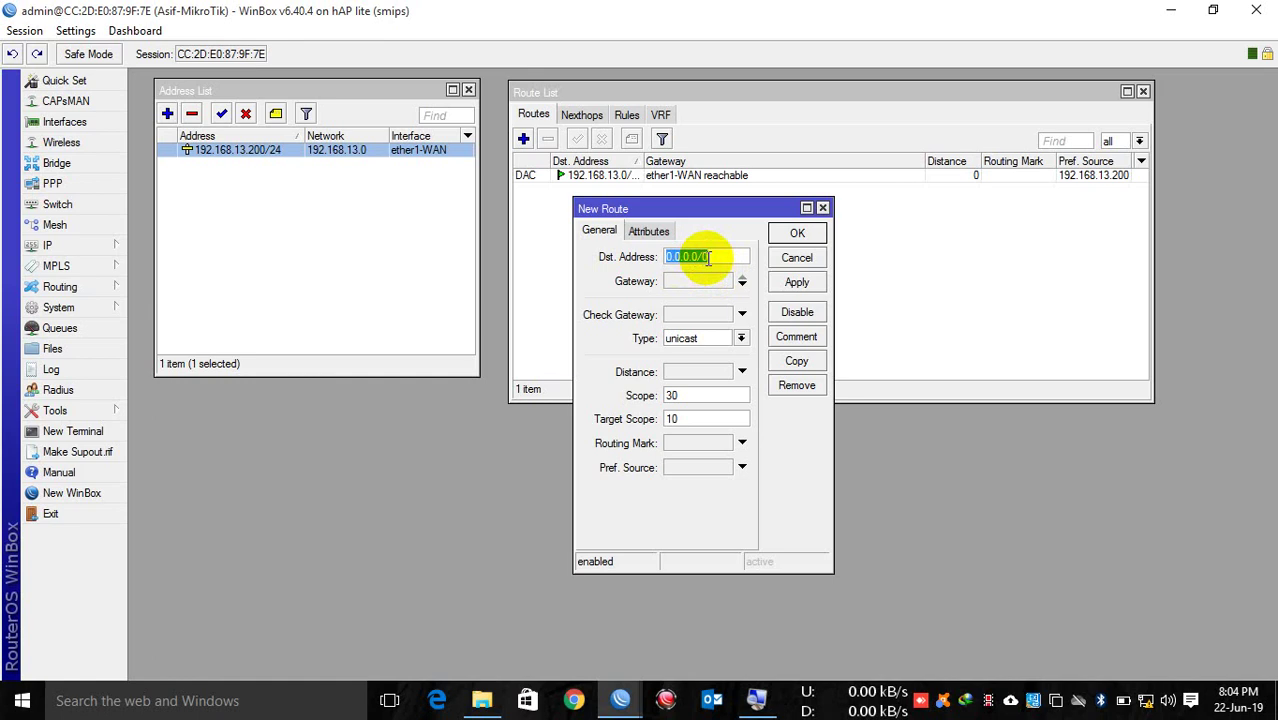
left_click_drag(709, 260, 618, 265)
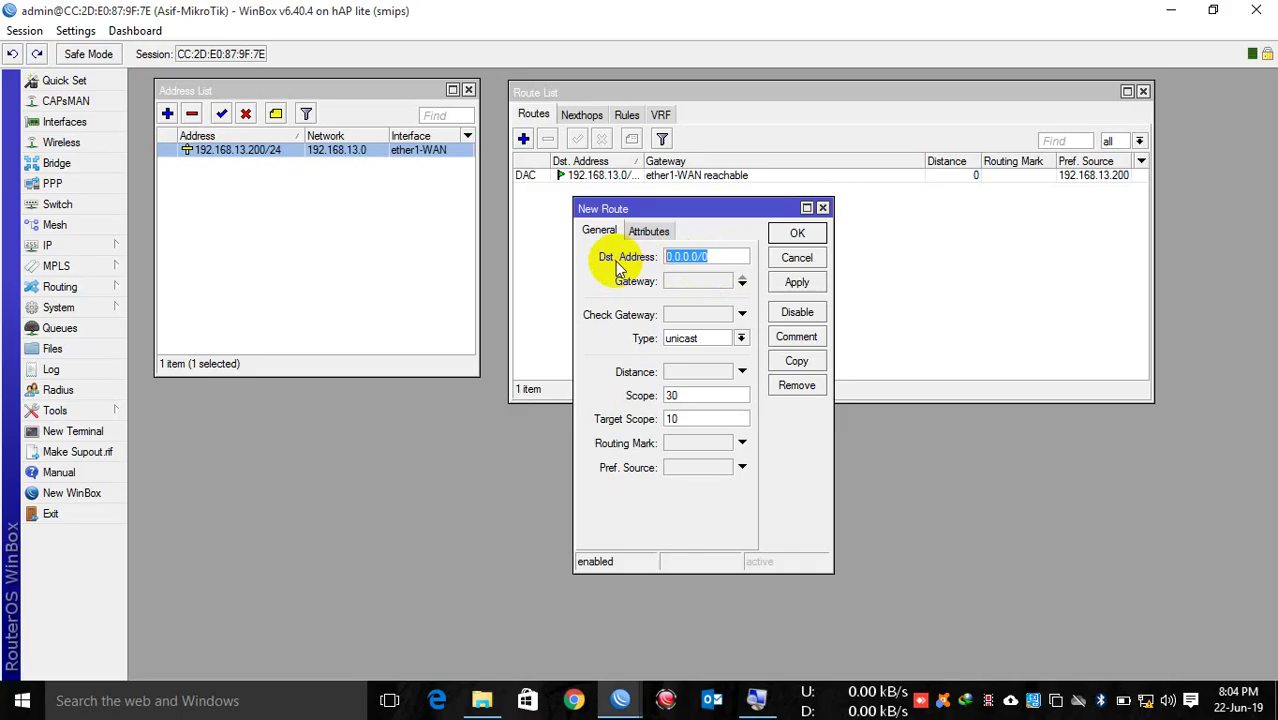
left_click(679, 281)
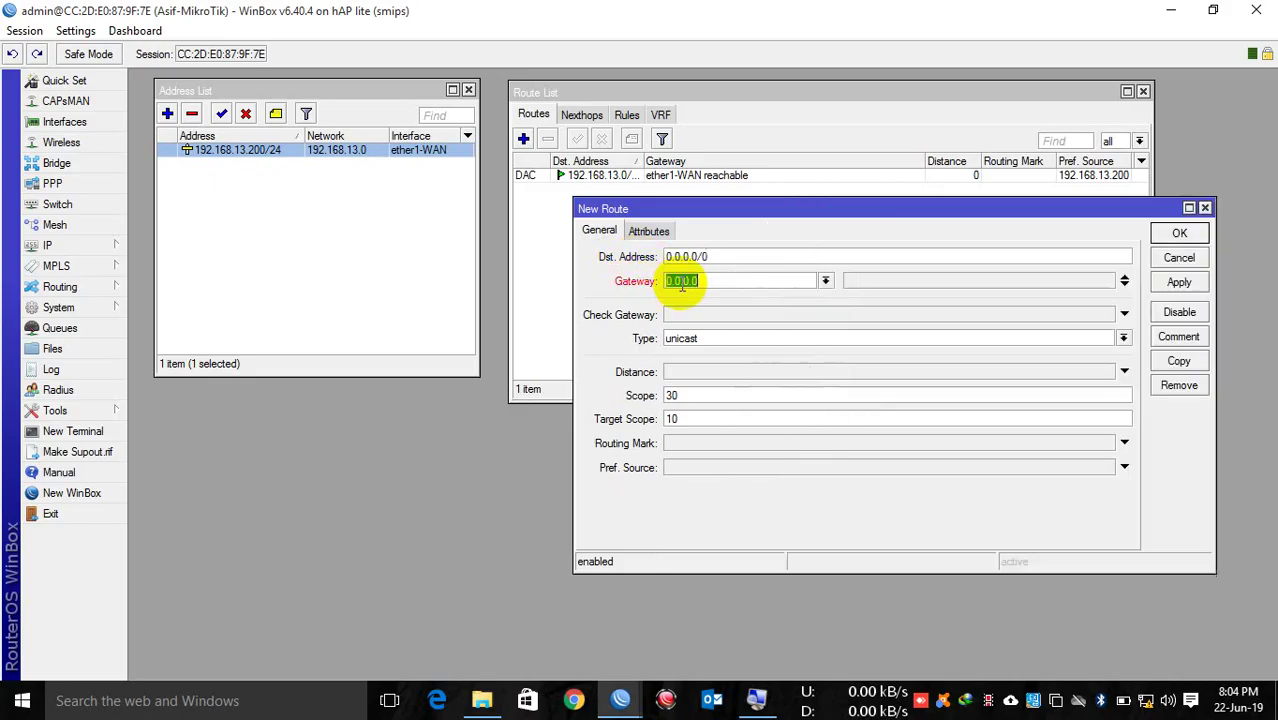
type("192.")
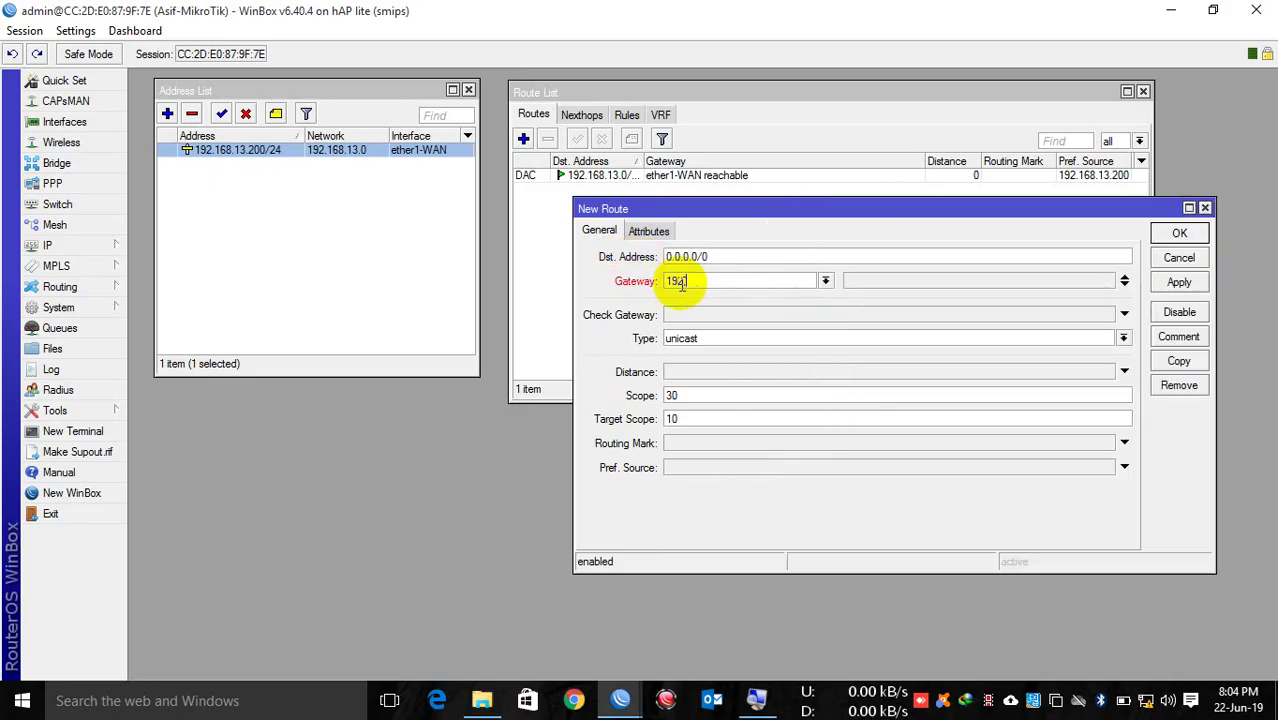
type("168.13.1")
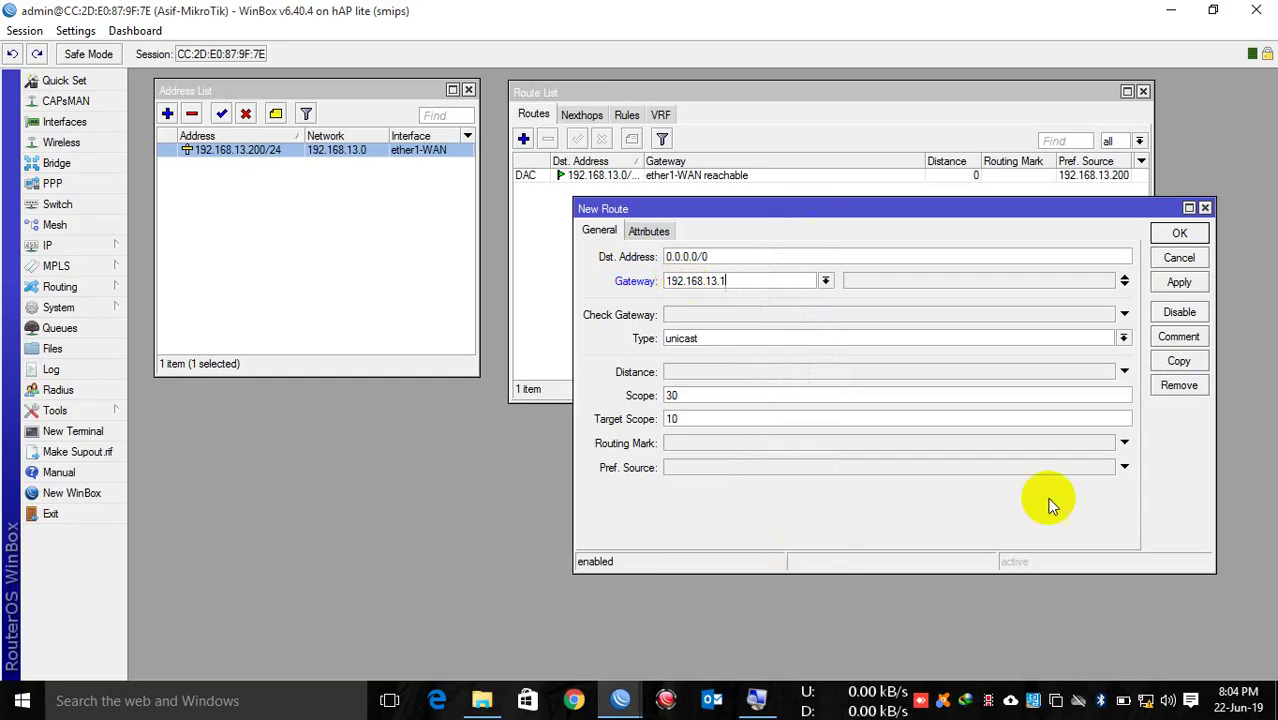
left_click(1168, 285)
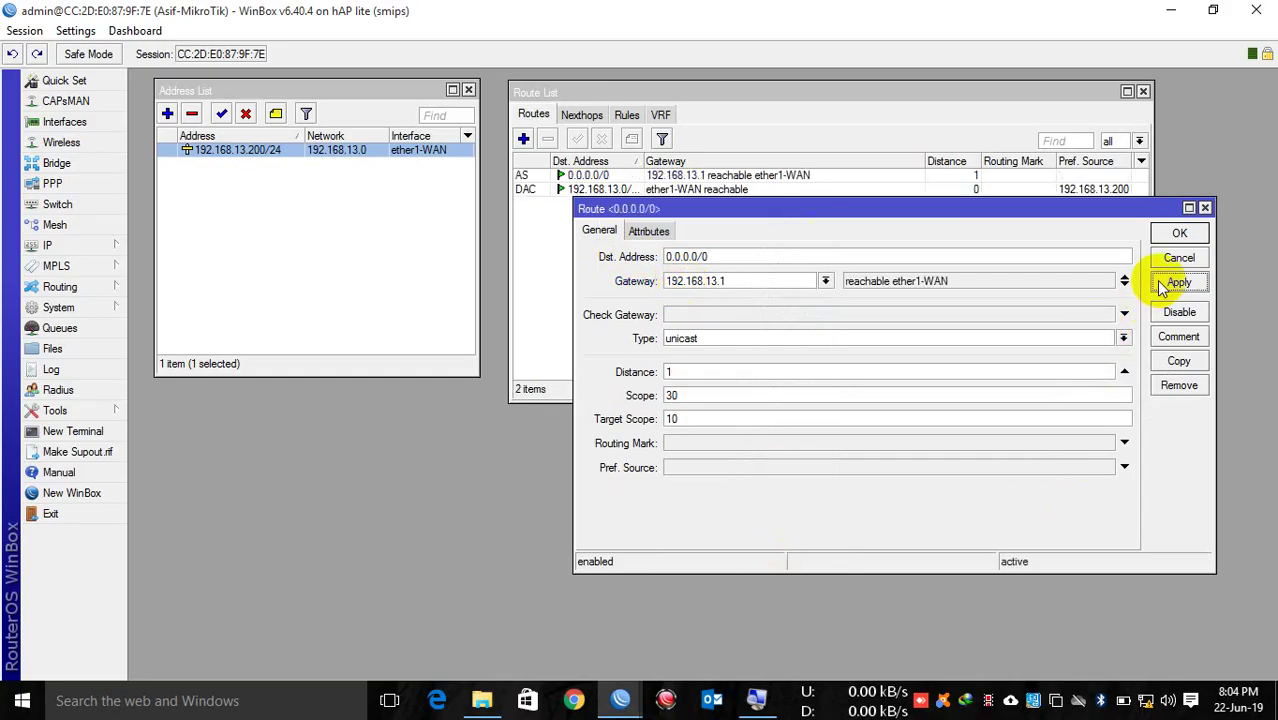
left_click_drag(955, 281, 834, 280)
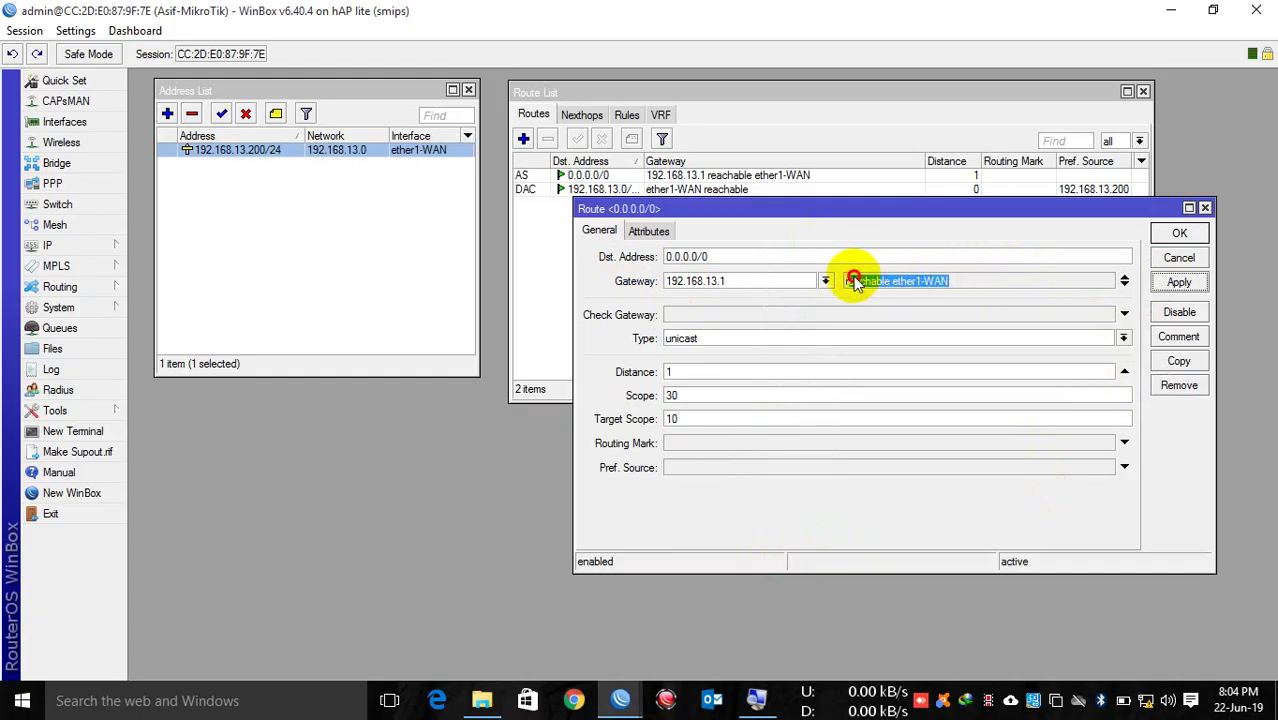
left_click(1177, 232)
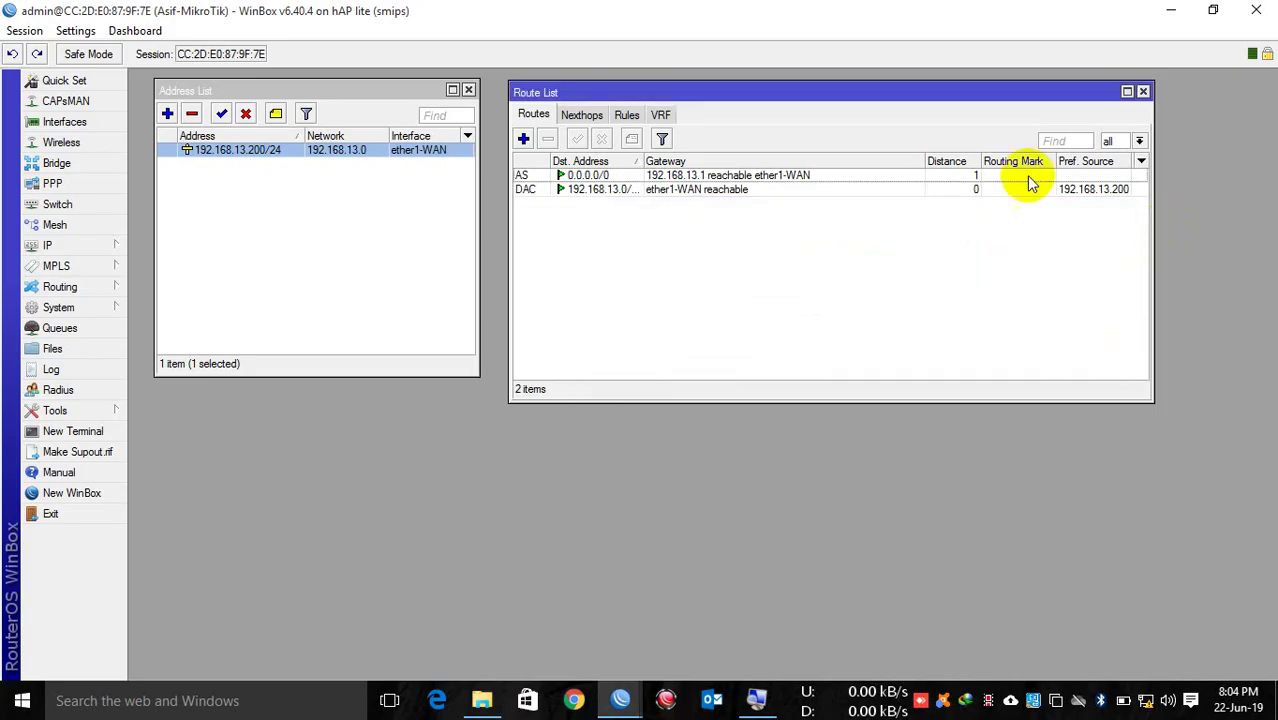
left_click_drag(798, 92, 780, 87)
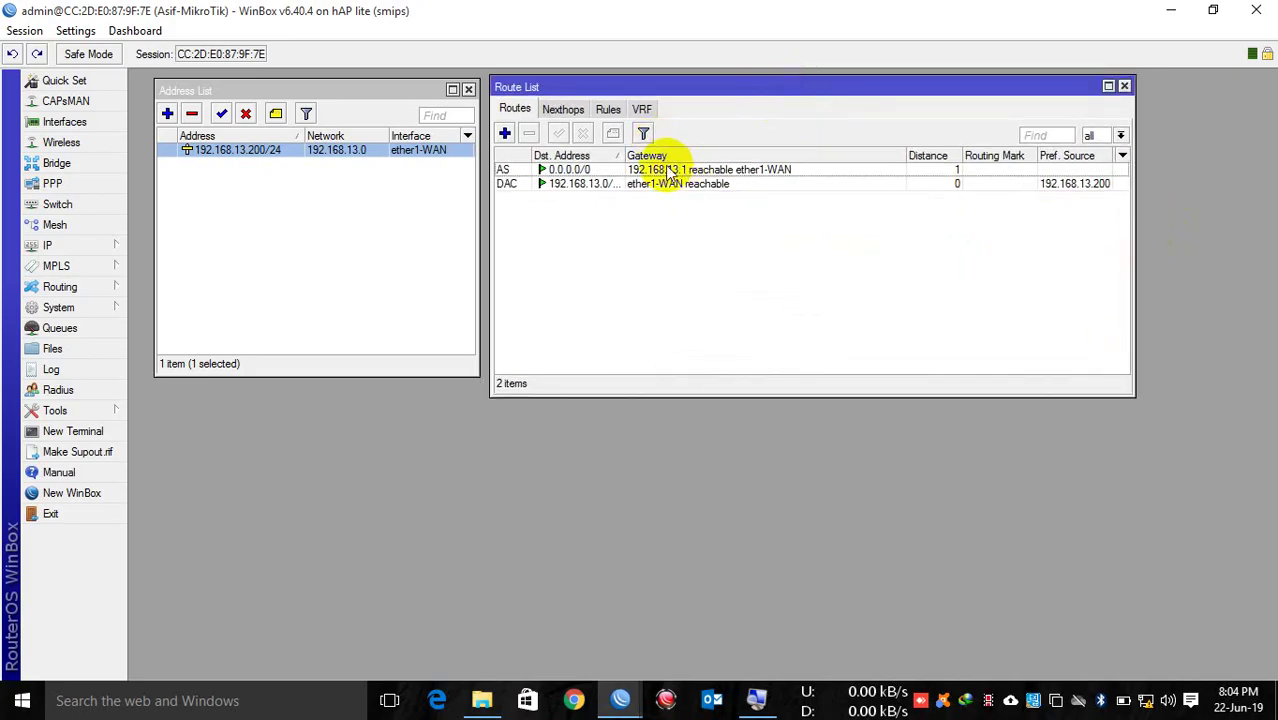
Step: Enter DNS servers 8.8.8.8 and 8.8.4.4 in IP > DNS, then apply and close
left_click(79, 247)
left_click(160, 359)
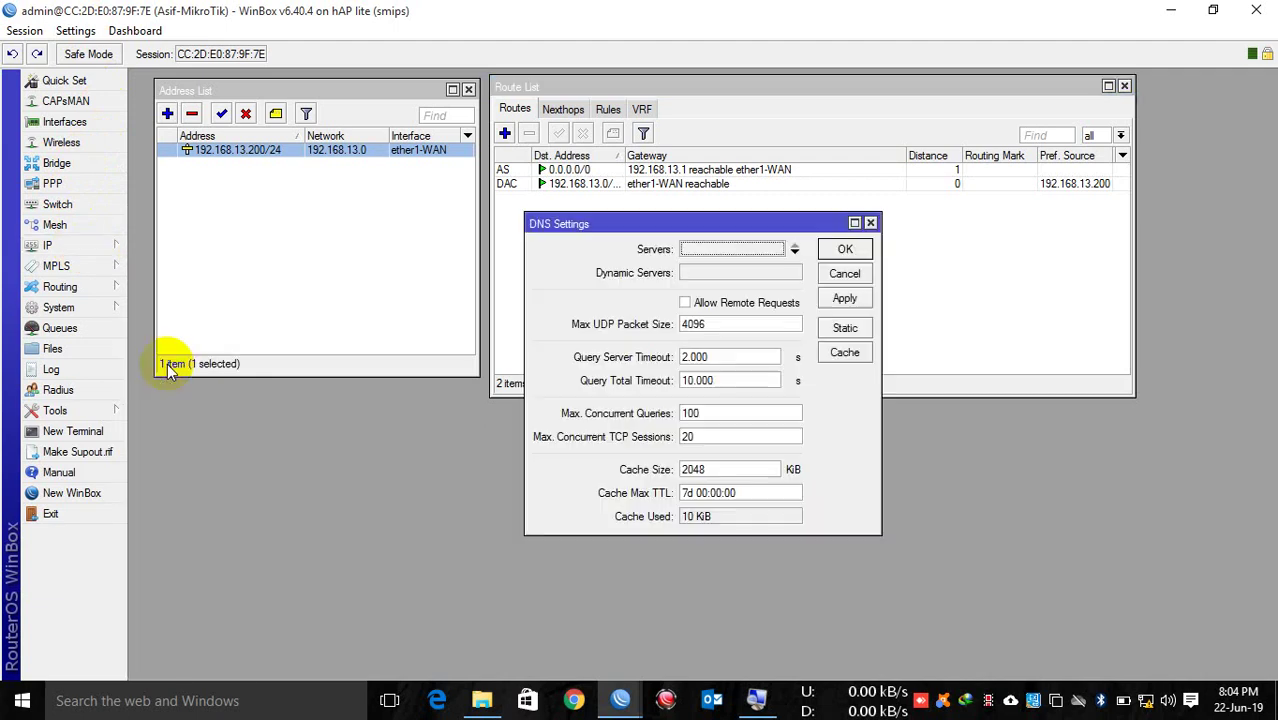
left_click(761, 250)
type("8.8.8.8")
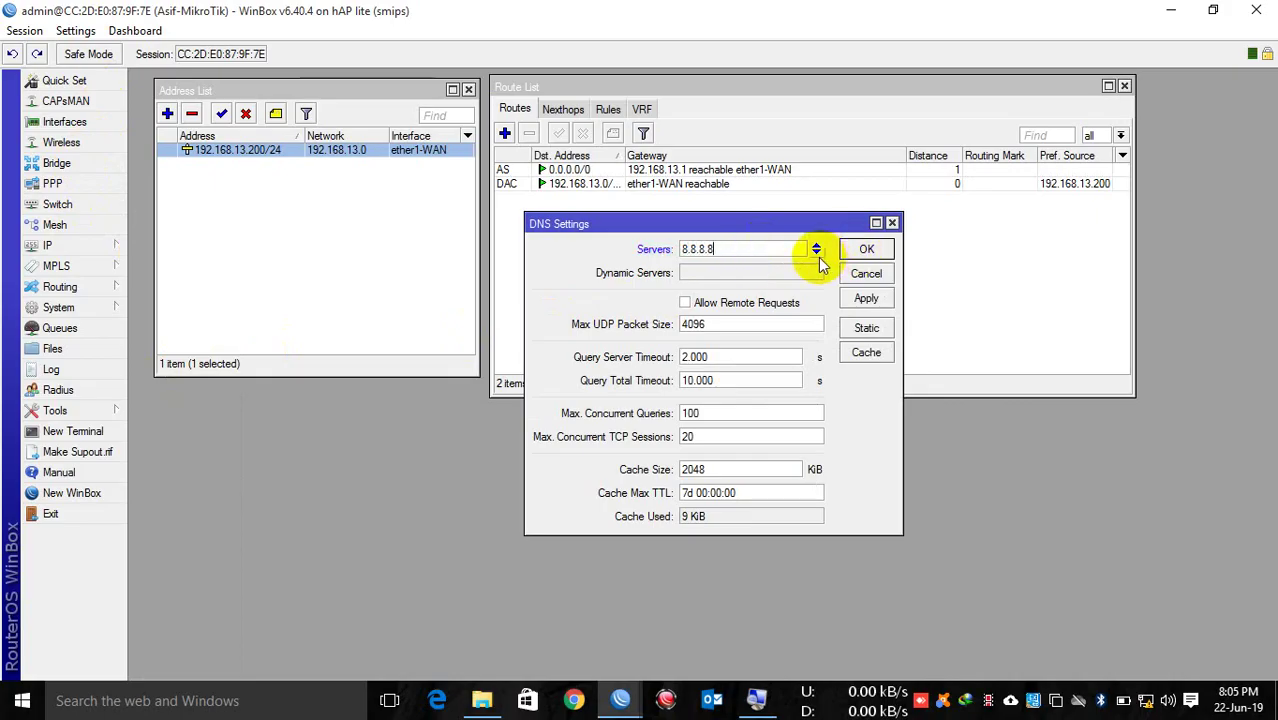
left_click(816, 254)
type("8.8.4.4")
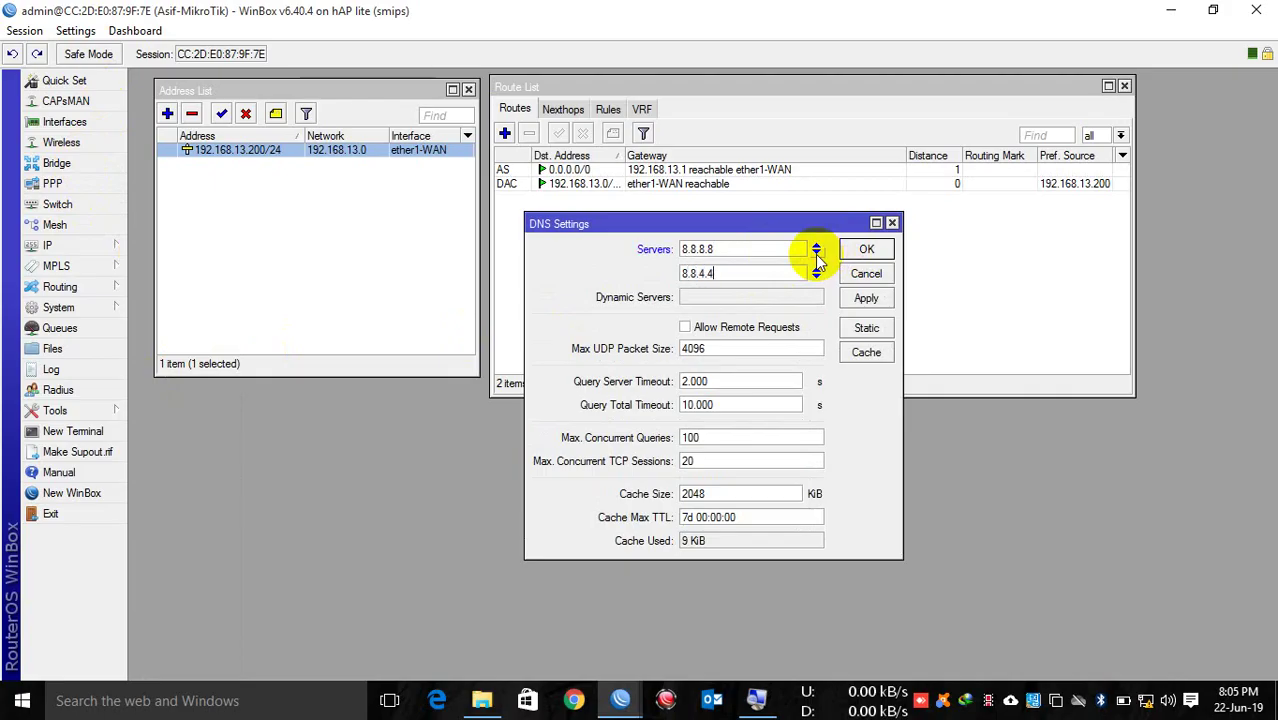
left_click(870, 293)
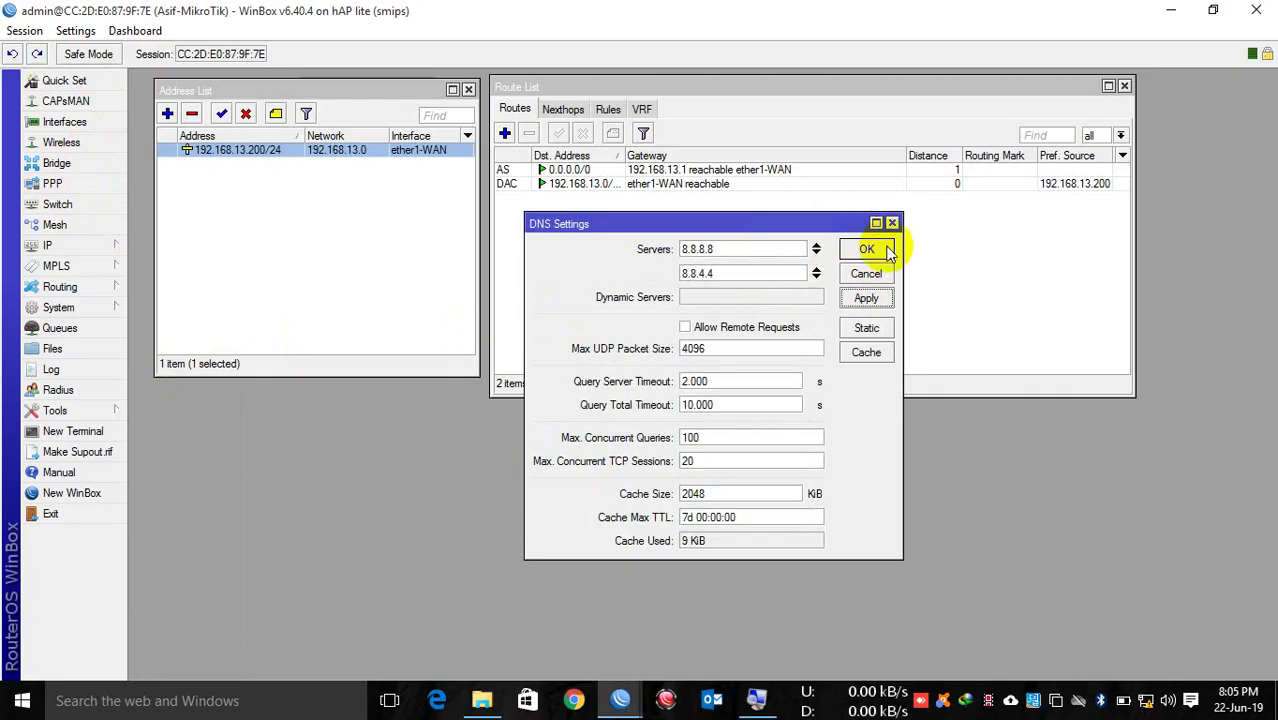
left_click(888, 254)
Step: Reopen the DNS settings to verify both servers and move the windows aside
left_click(72, 245)
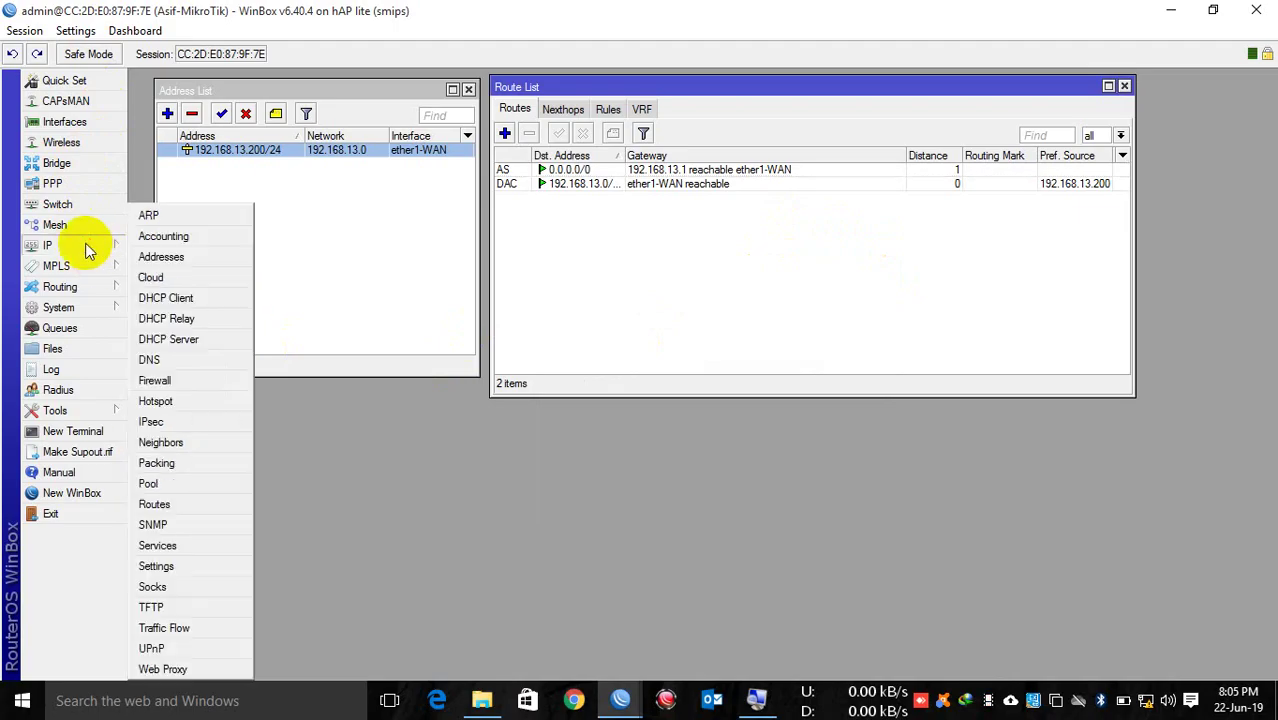
left_click(158, 360)
left_click_drag(521, 221, 176, 312)
left_click_drag(642, 89, 688, 82)
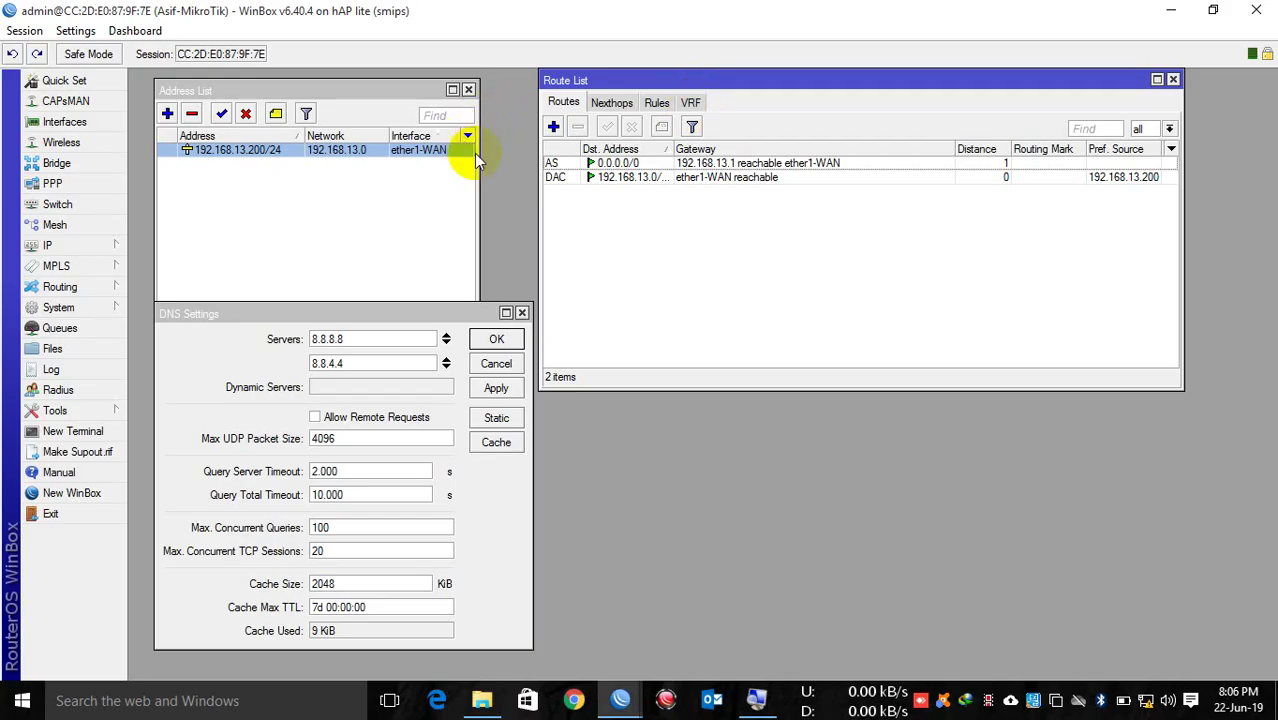
left_click(95, 431)
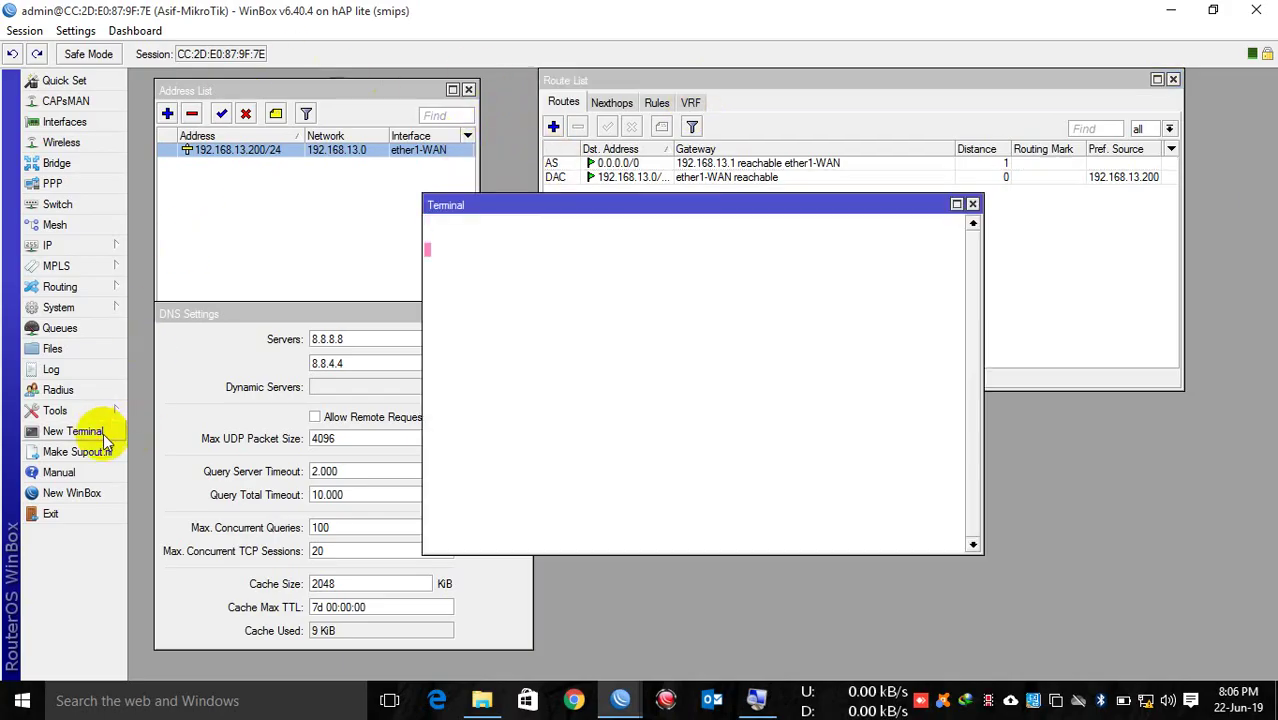
type("ping 8.8.8.8")
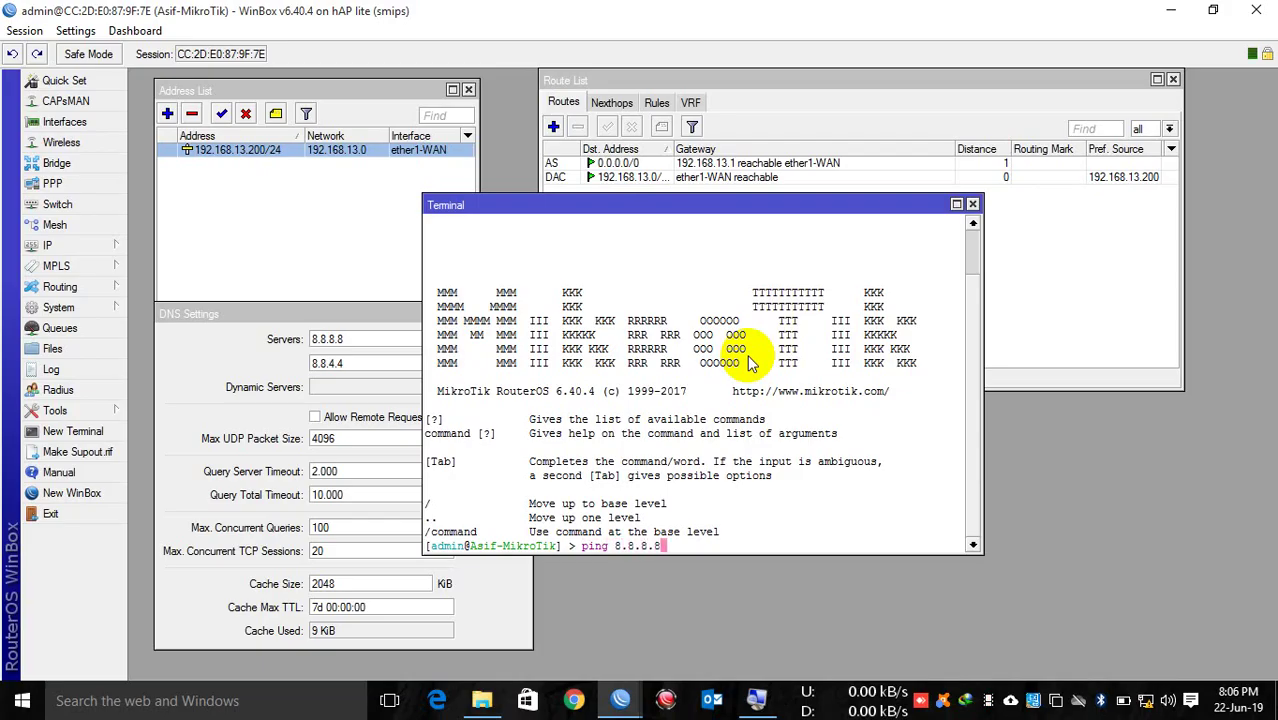
key("Return")
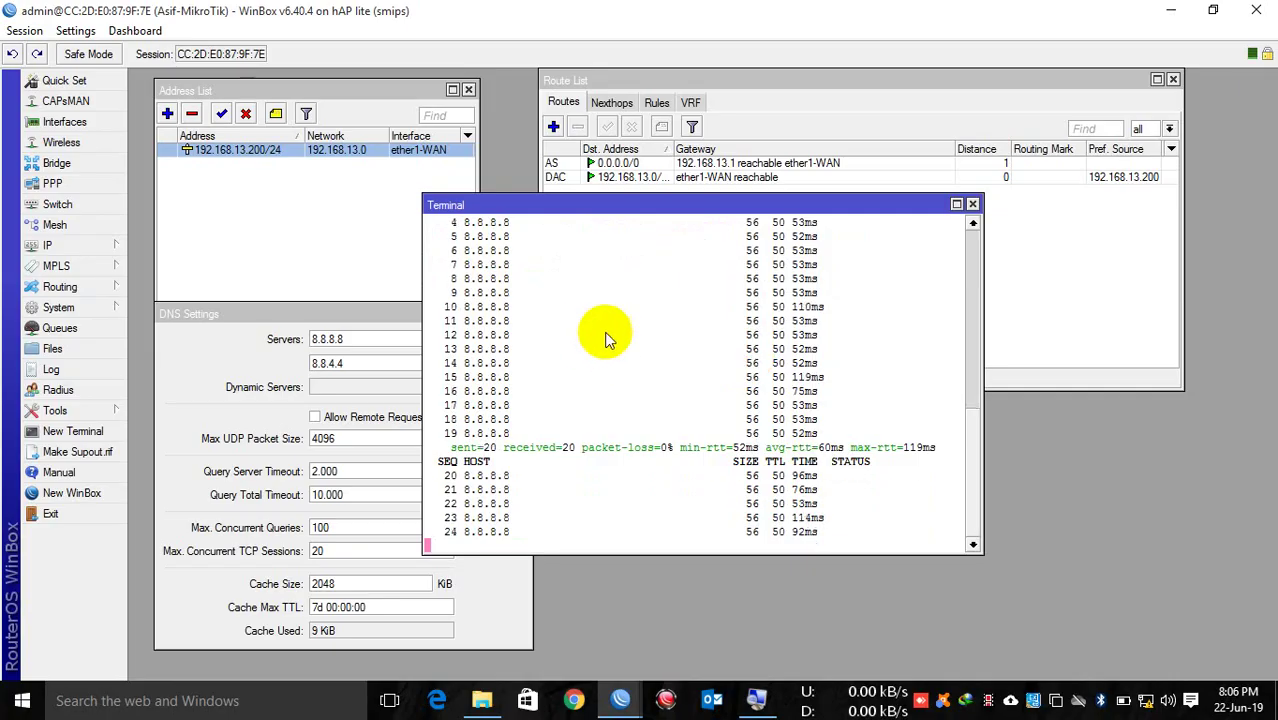
left_click(970, 205)
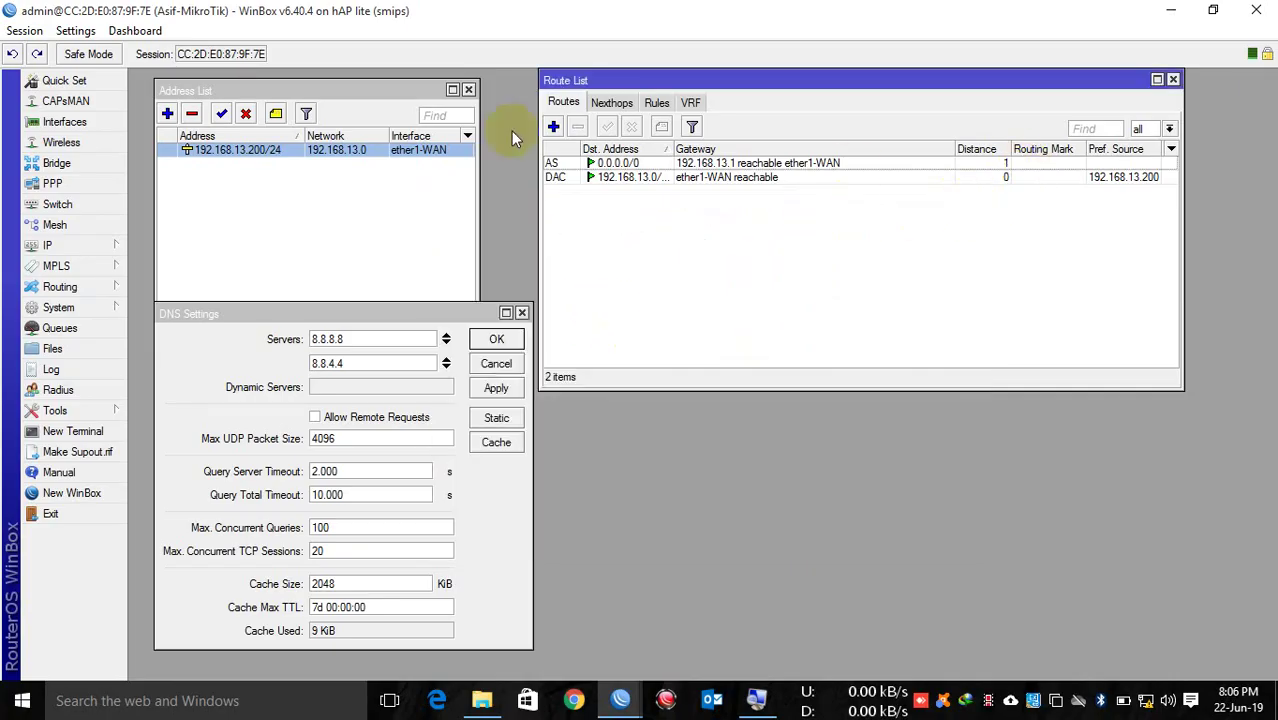
Step: Add address 10.10.10.1/24 on interface ether2-LAN in the Address List
left_click(345, 102)
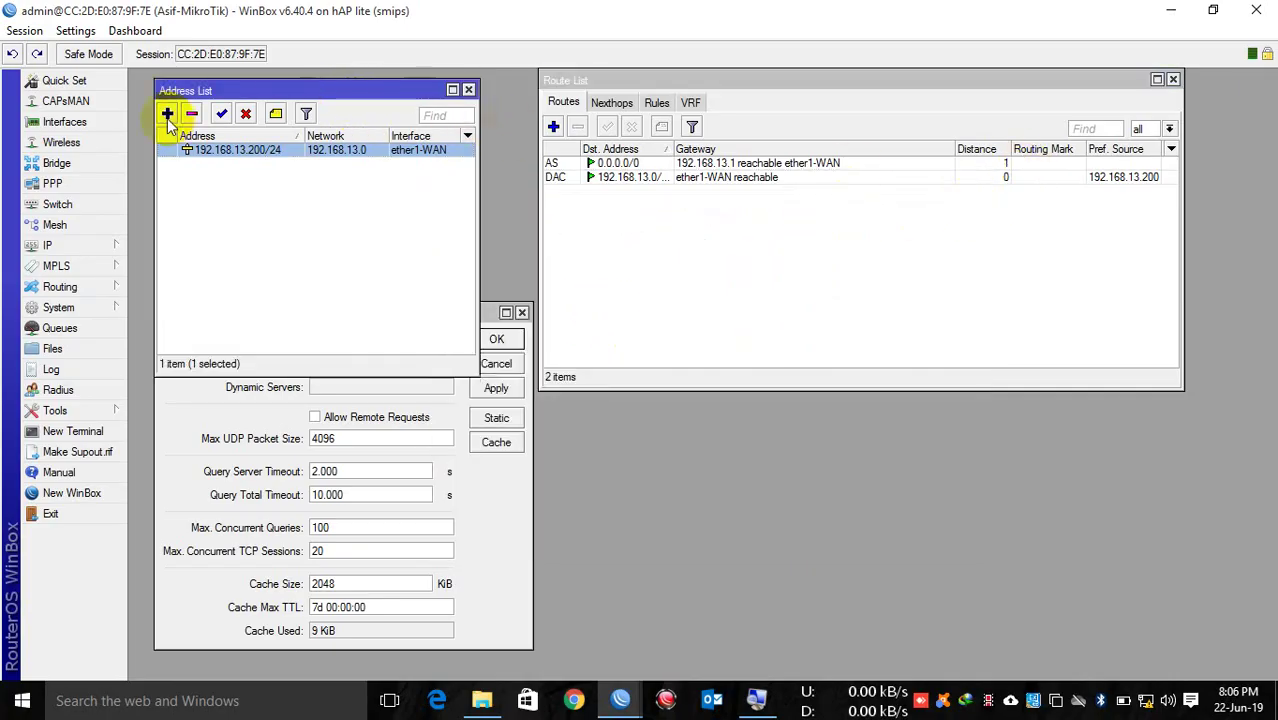
left_click(168, 115)
type("1")
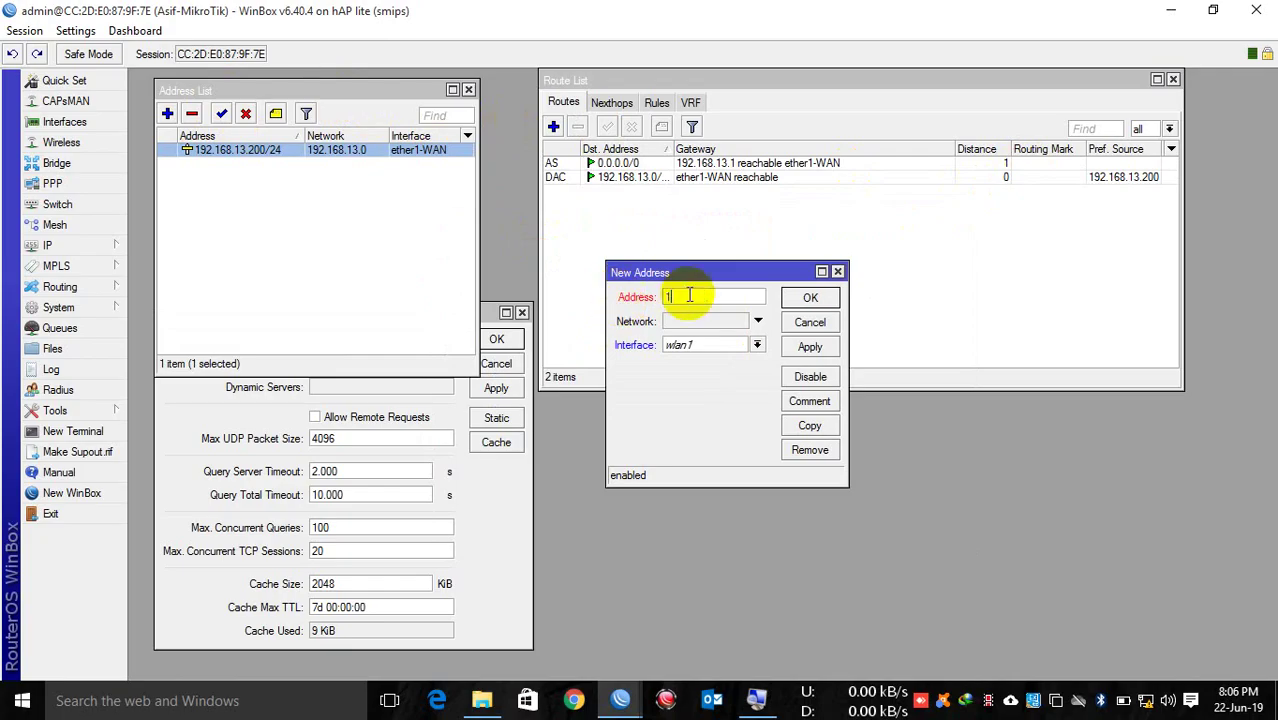
type("0.10.10.1/24")
left_click(755, 345)
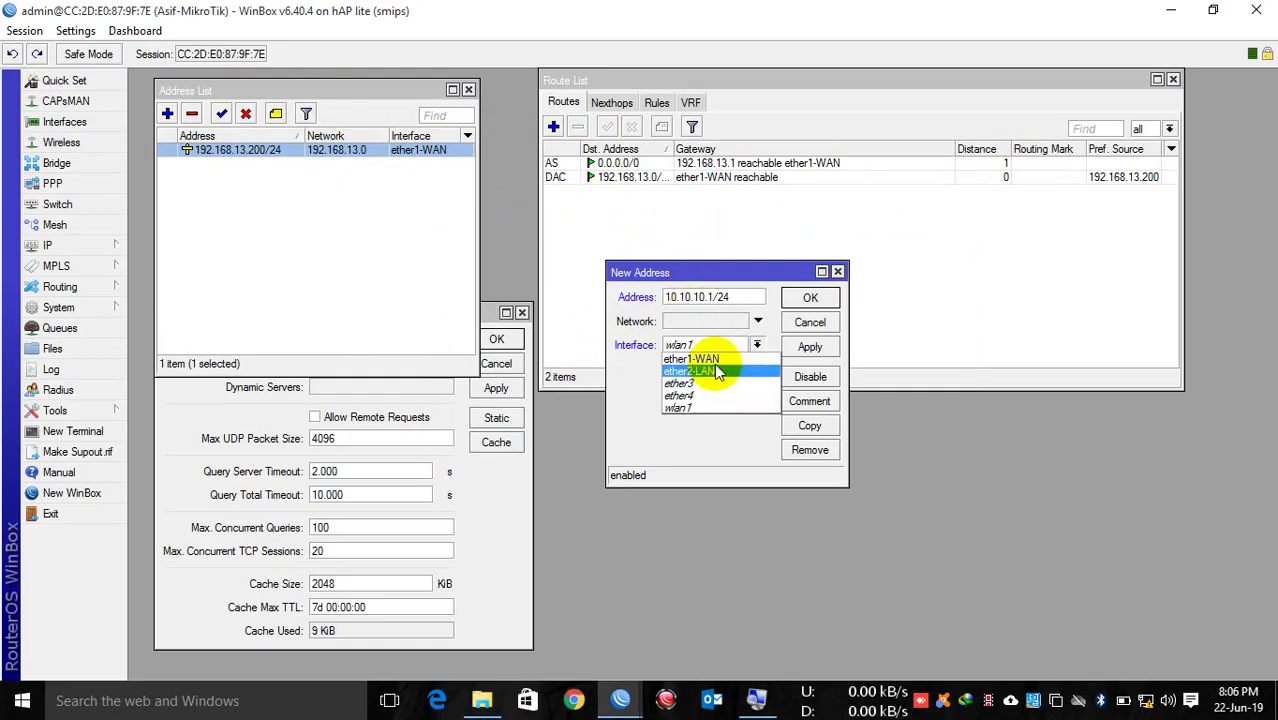
left_click(712, 371)
left_click(809, 346)
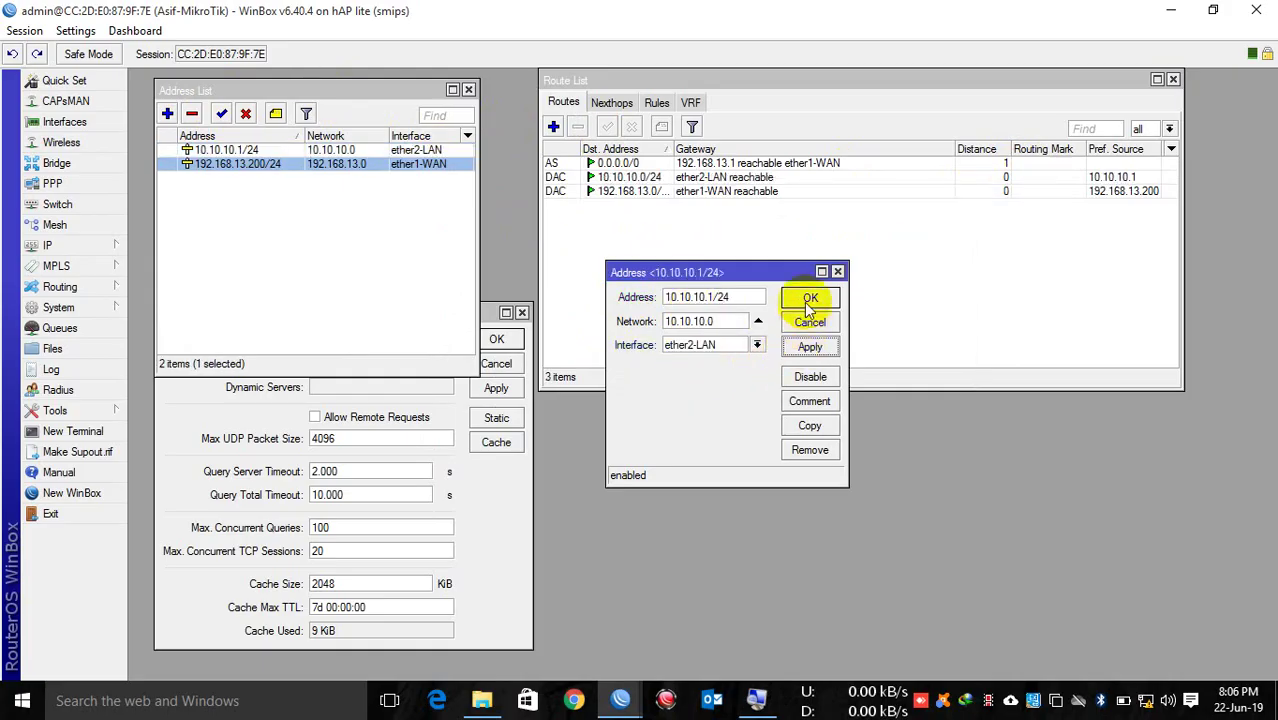
left_click(808, 299)
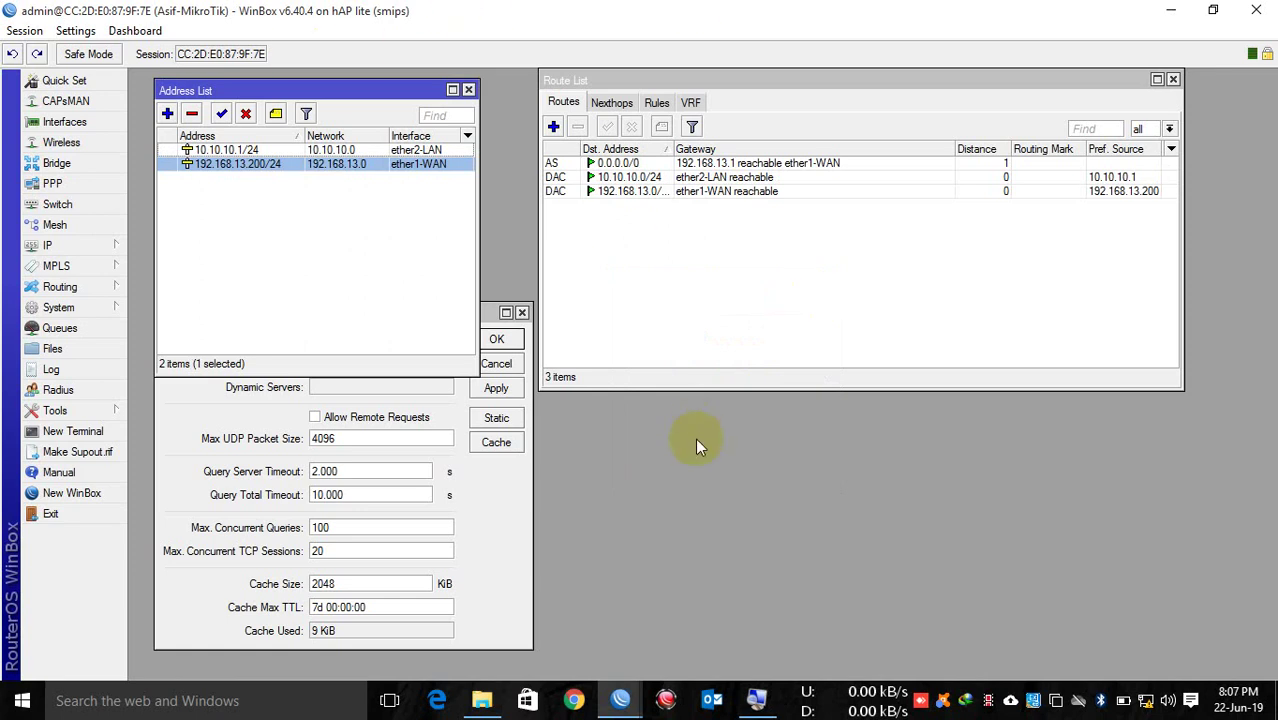
Step: Open the Ethernet adapter's IPv4 properties from the Network and Sharing Center
right_click(1152, 704)
left_click(1133, 687)
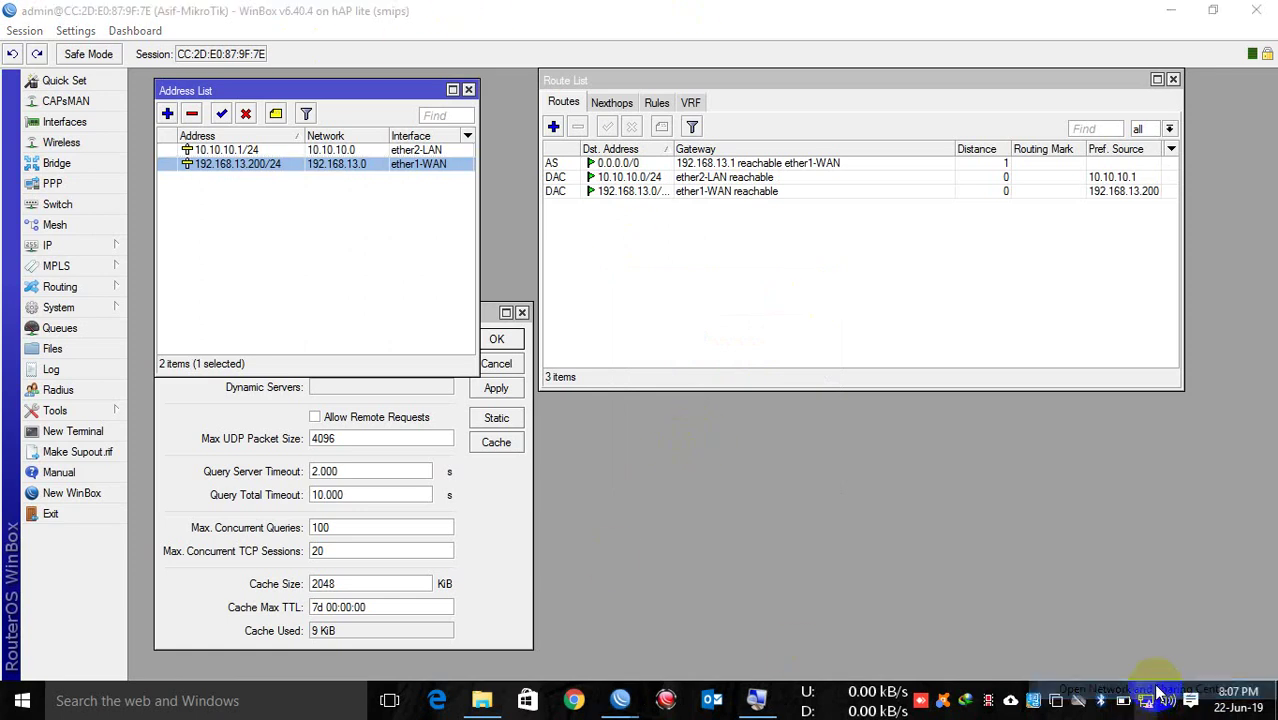
left_click(100, 111)
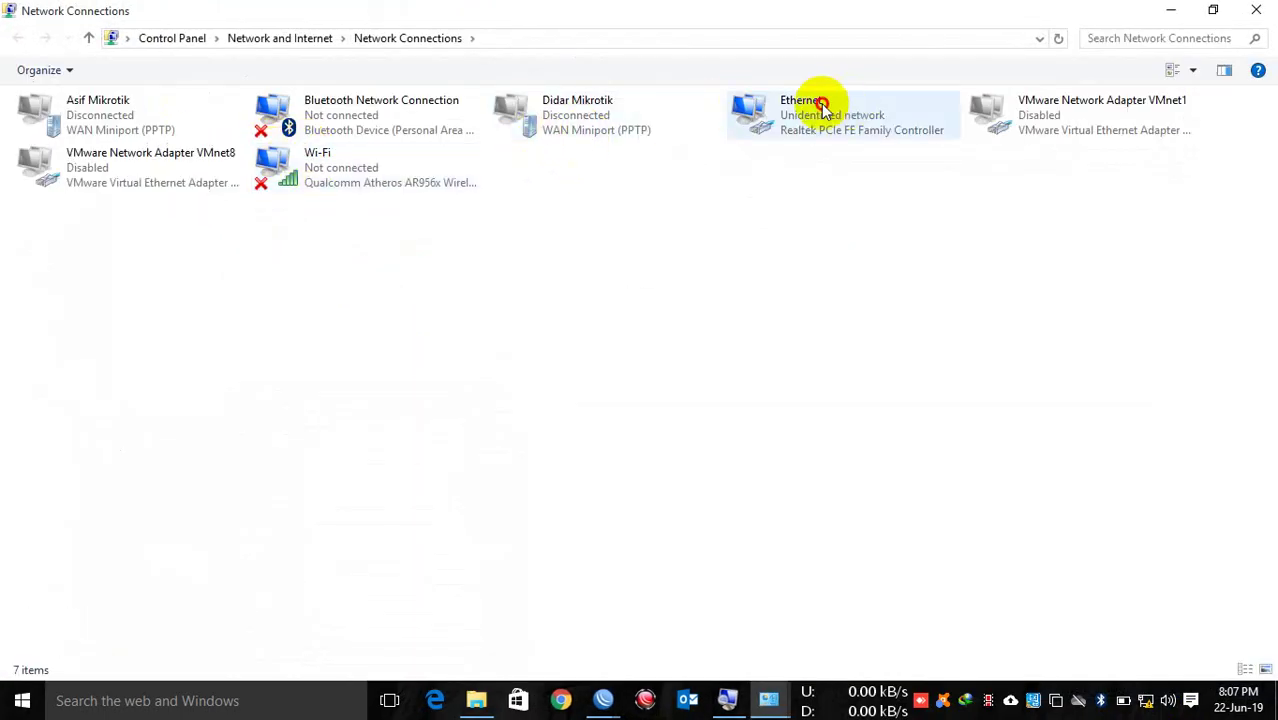
right_click(818, 100)
left_click(866, 281)
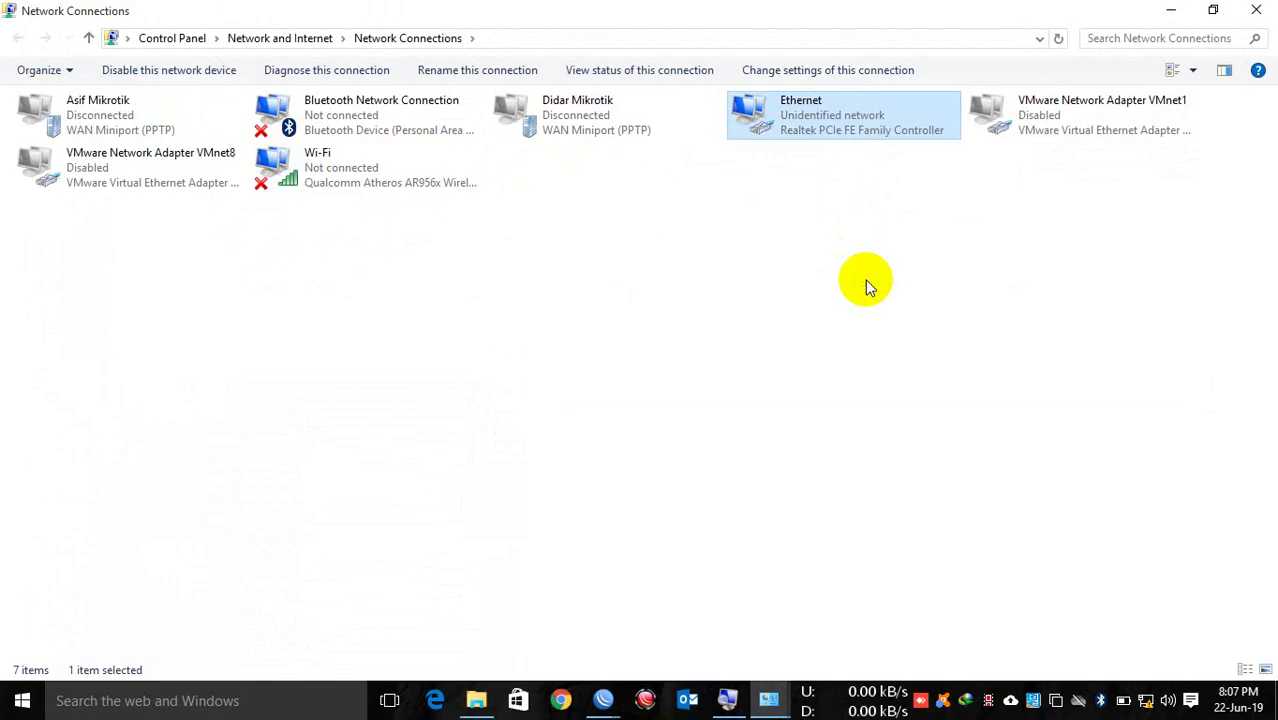
double_click(245, 317)
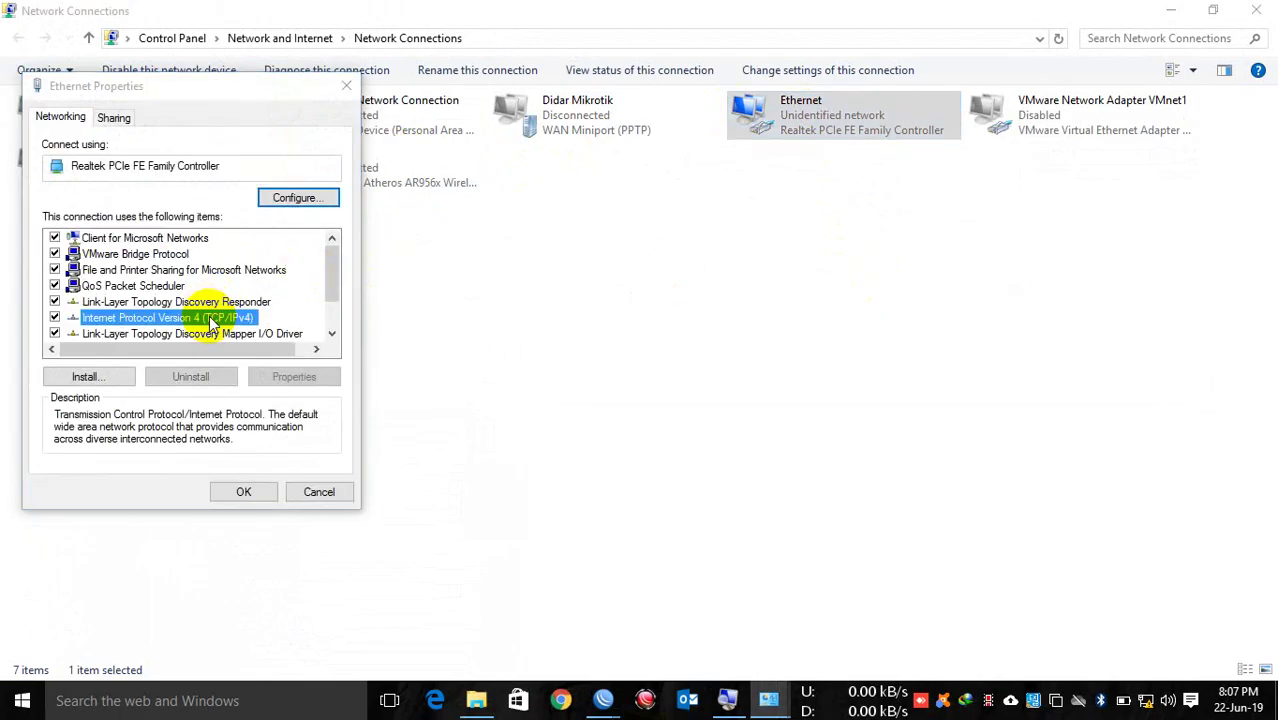
left_click_drag(250, 165, 698, 157)
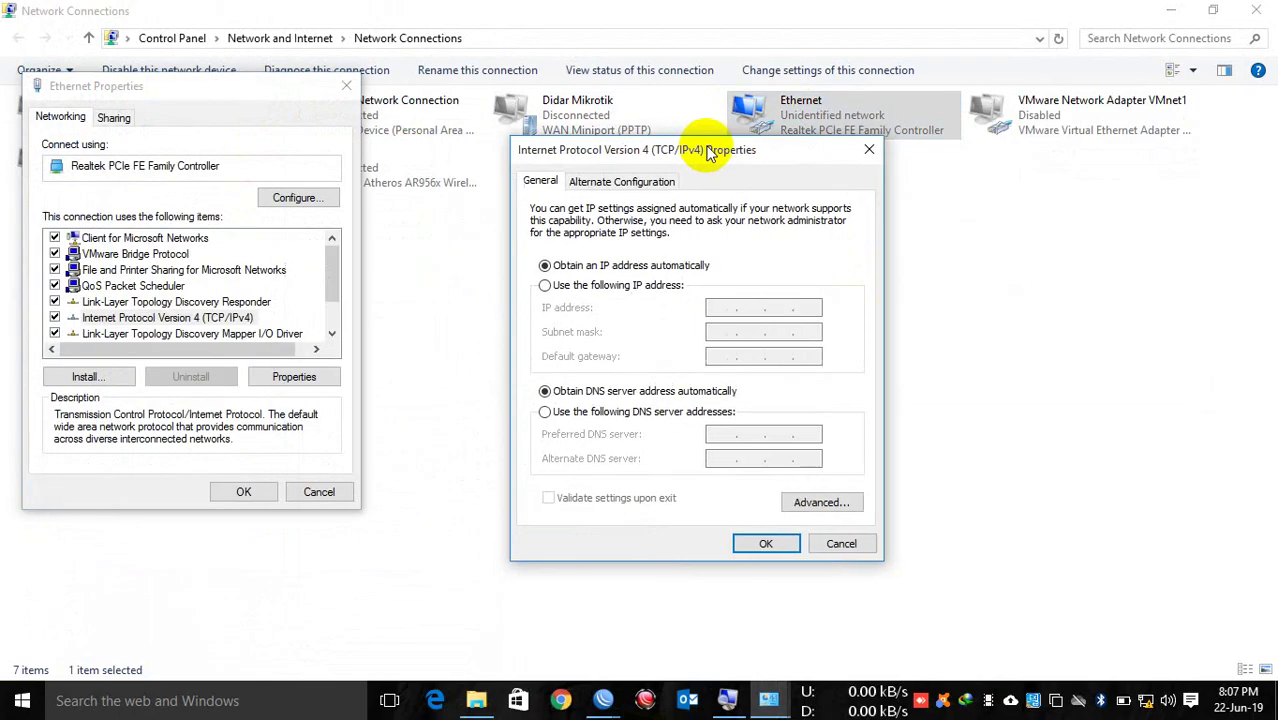
Step: Set static IP 10.10.10.2, mask 255.255.255.0, gateway 10.10.10.1, DNS 8.8.8.8 and 8.8.4.4
left_click(600, 285)
left_click(737, 310)
type("10.10.")
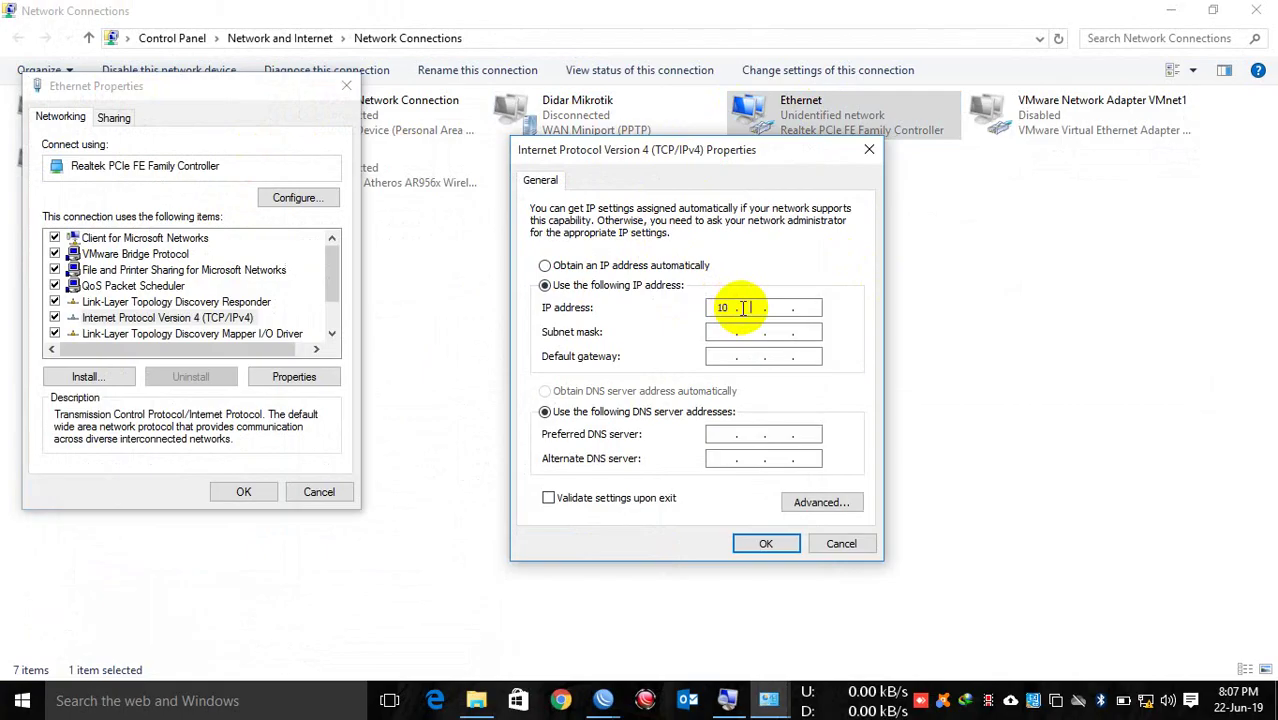
type("10.2")
key("Tab")
type("255 . 255 . 255 . 0")
key("Tab")
type("10.10.10.1")
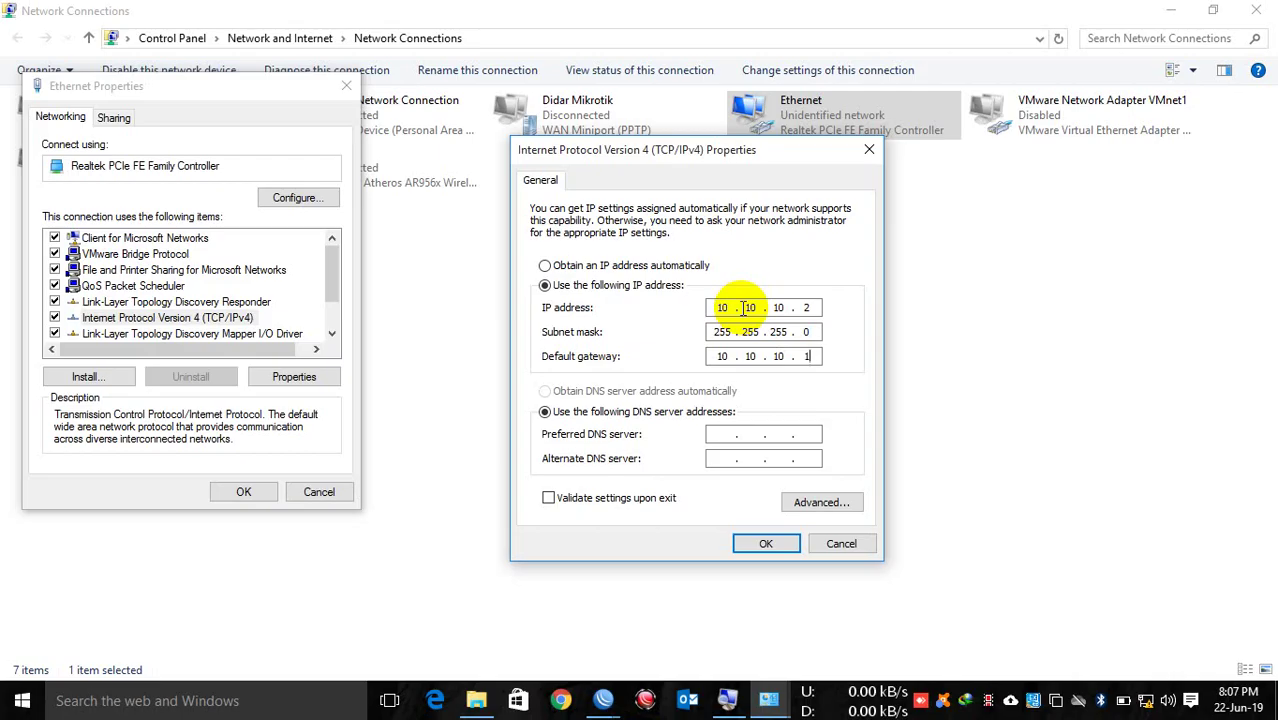
key("Tab")
key("Tab")
type("8 . 8 . 8 . 8")
key("Tab")
type("8 . 8 . 4 . 4")
left_click(768, 546)
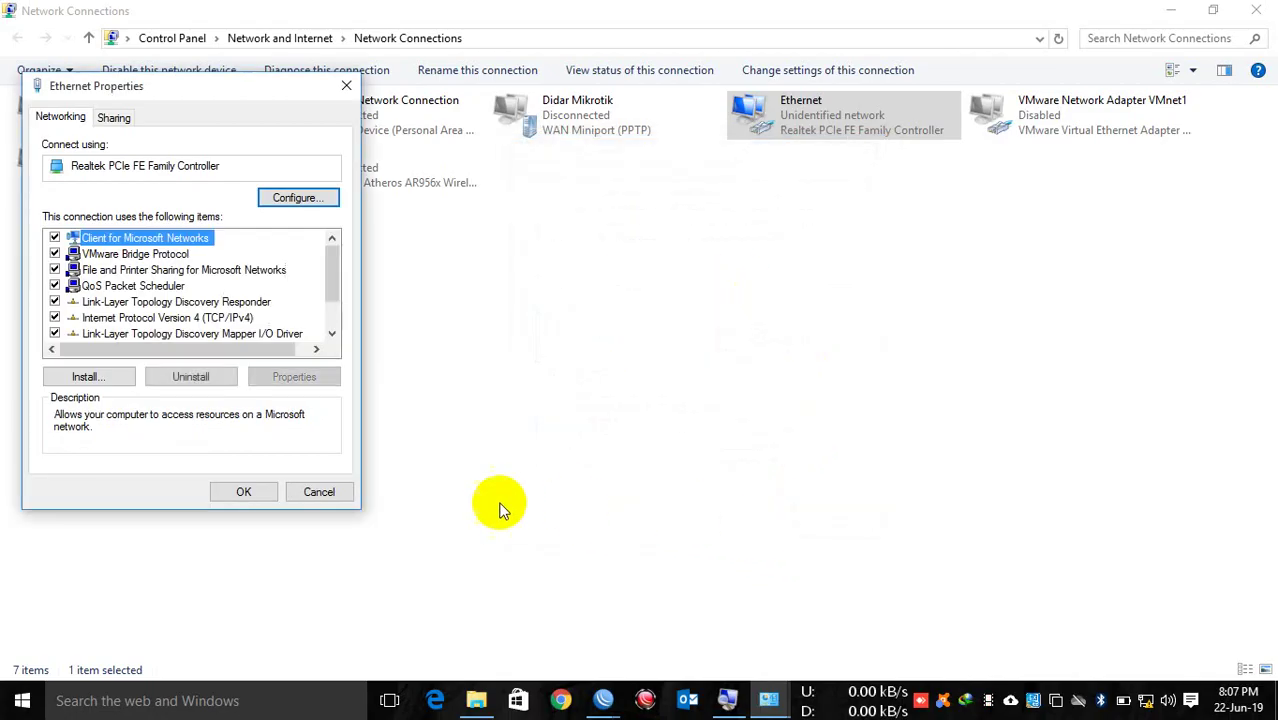
left_click(246, 492)
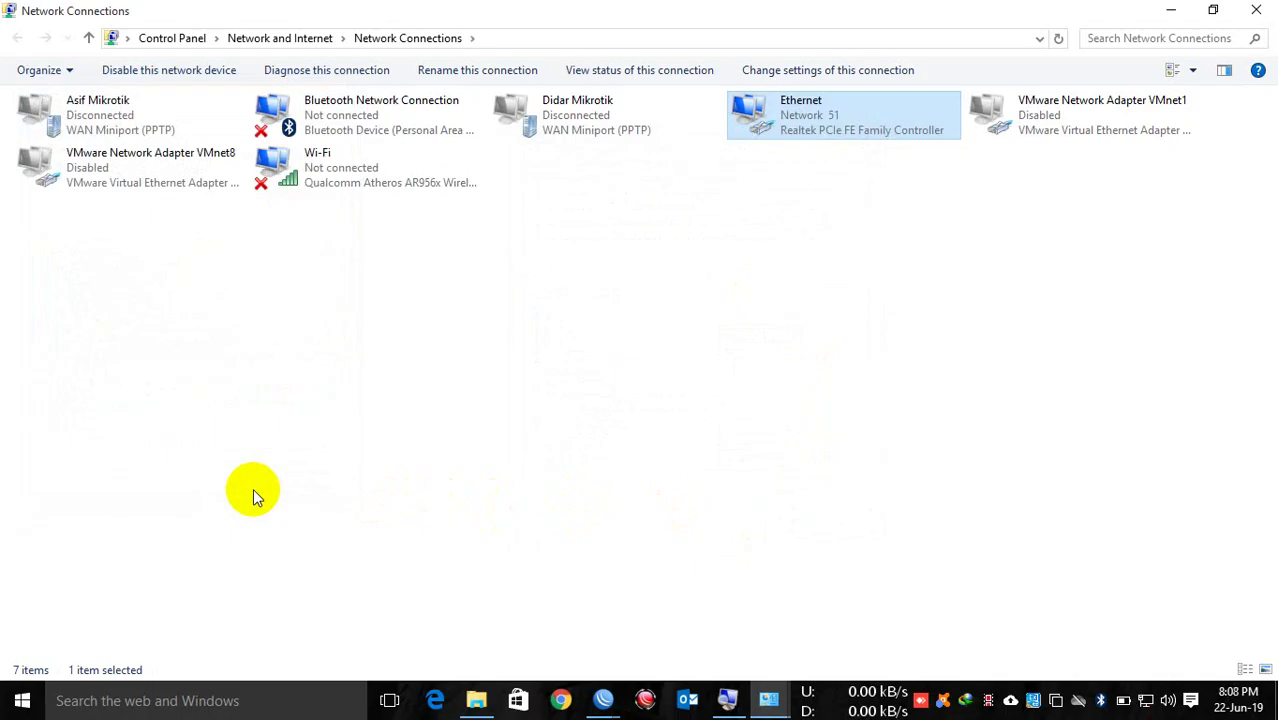
Step: Minimize the network windows and WinBox to reveal the desktop
left_click(1170, 15)
left_click(1170, 15)
left_click(1170, 15)
left_click(817, 24)
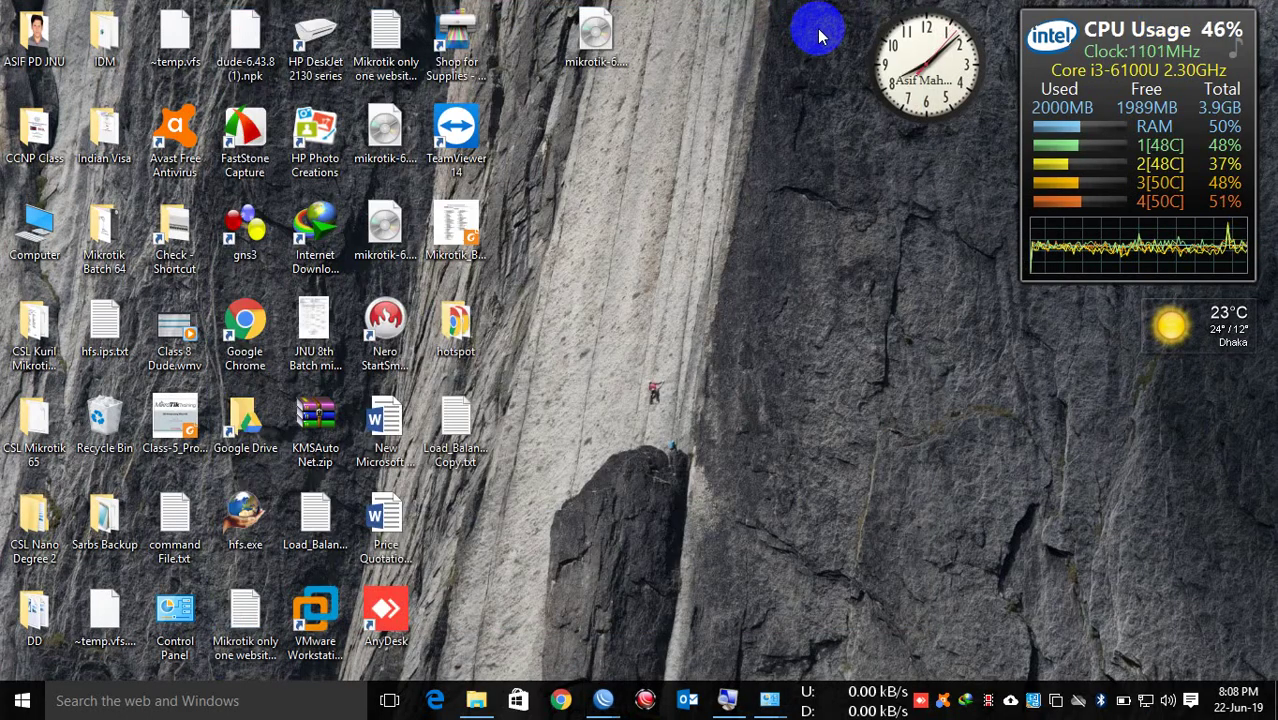
Step: Start a continuous ping to the router with 'ping 10.10.10.1 -t' from Run
key("super+r")
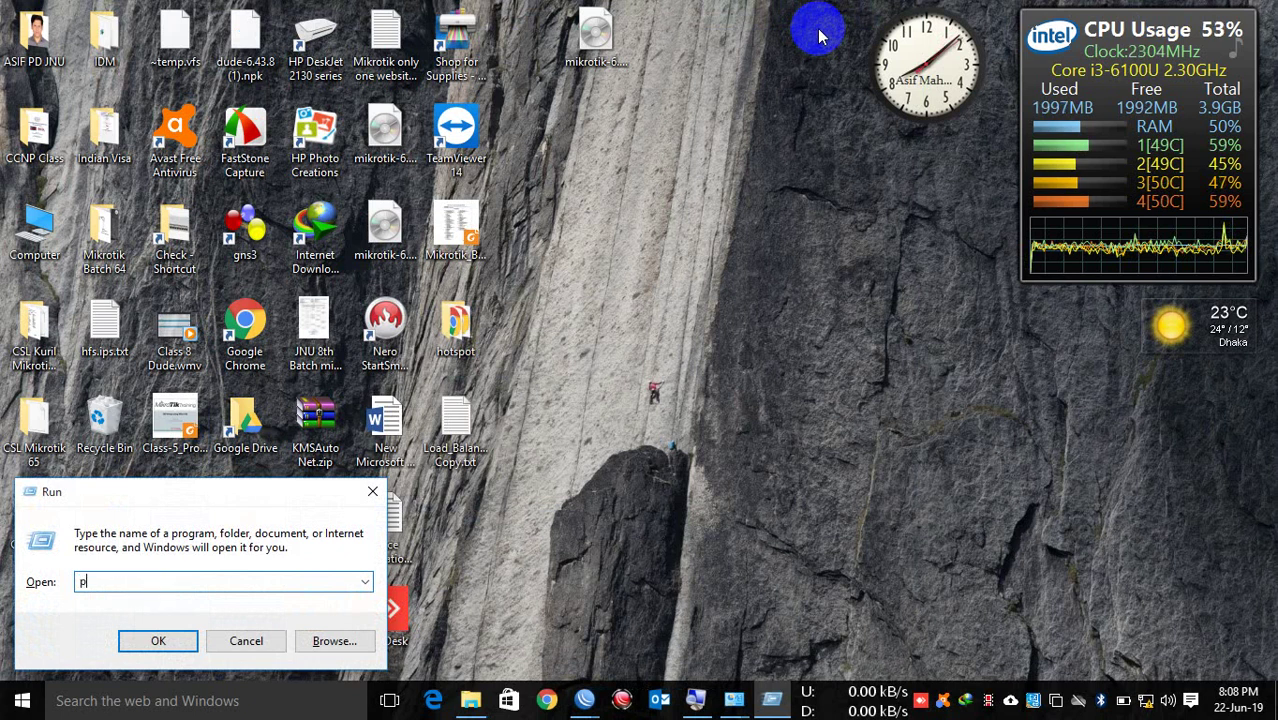
type("ping 10.")
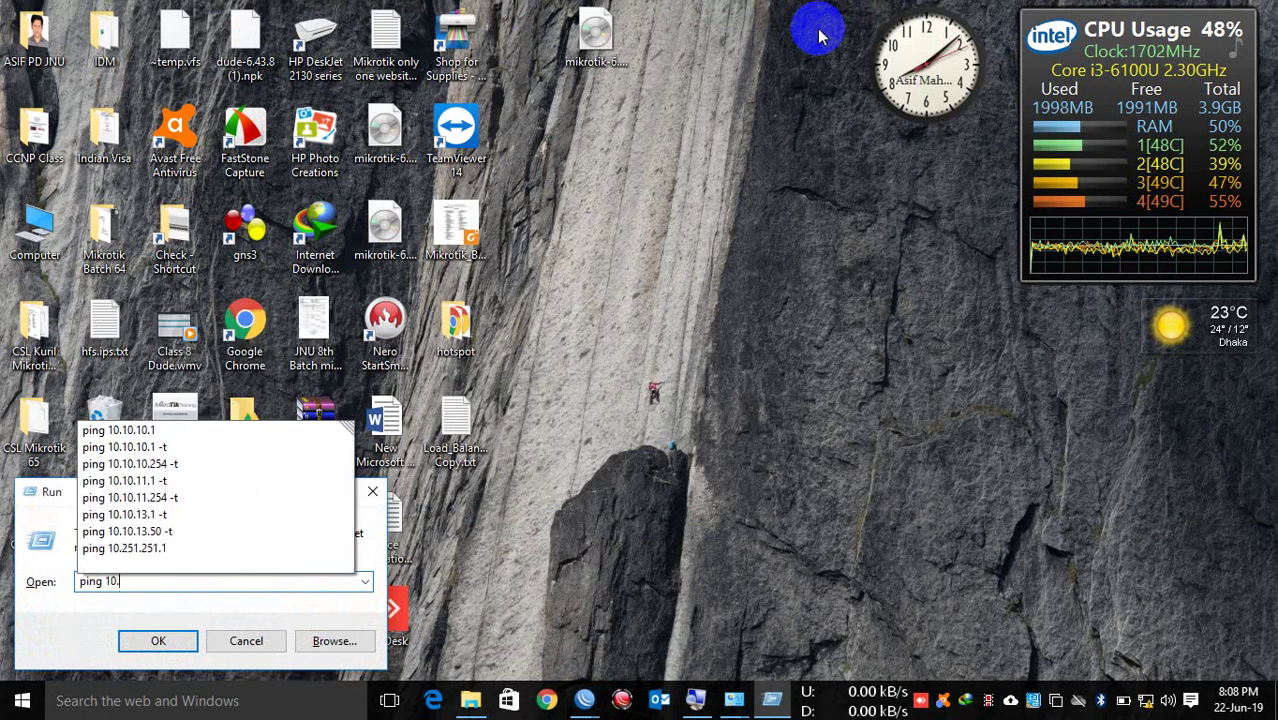
type("10.10.1 -t")
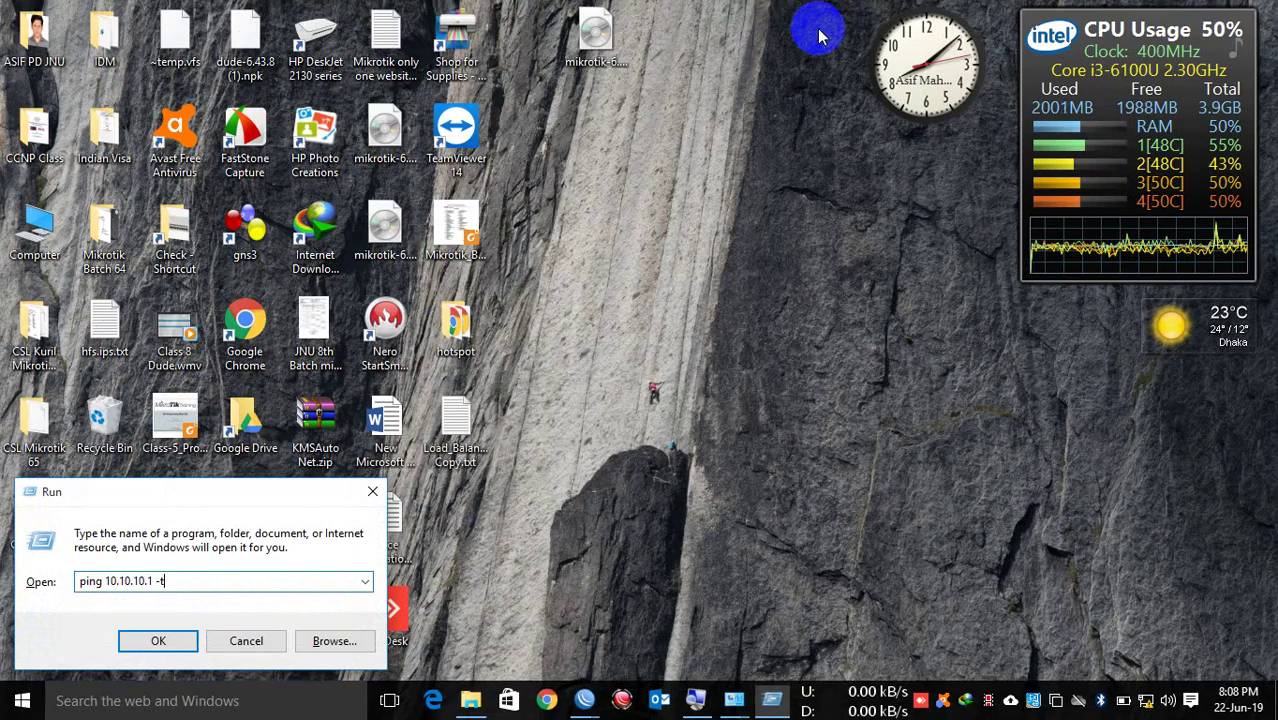
key("Return")
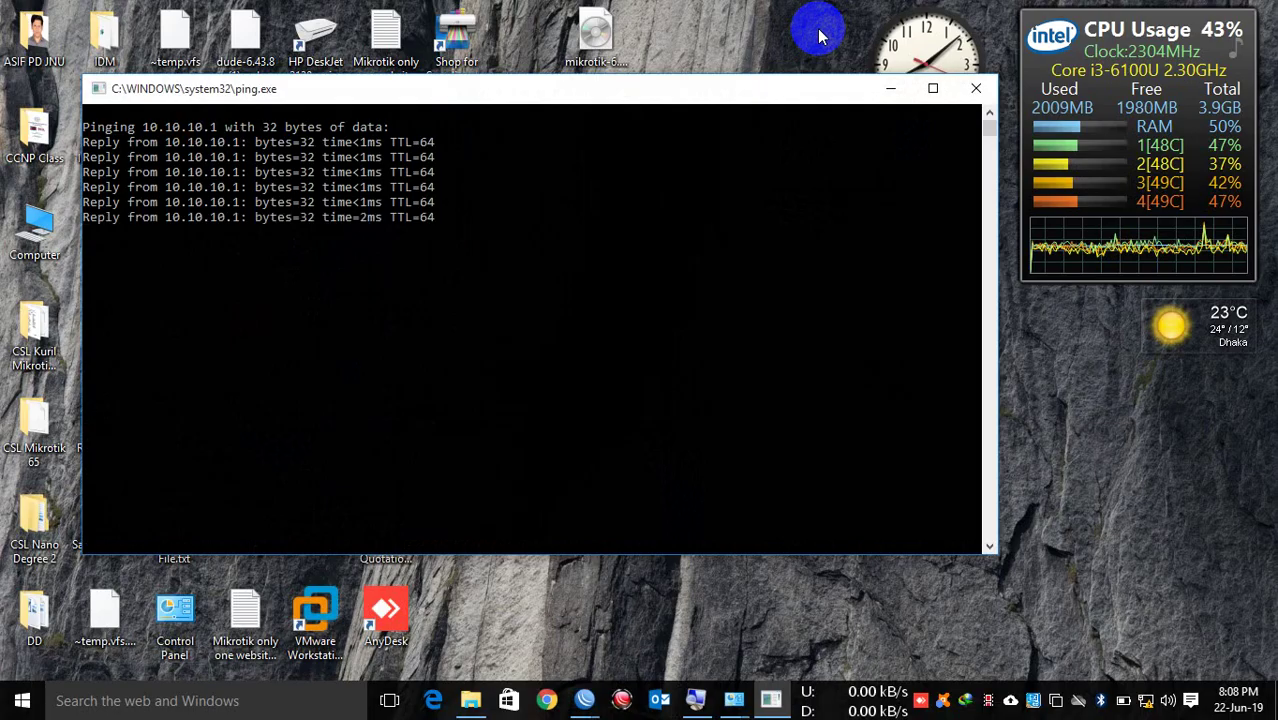
Step: Start a continuous ping to 8.8.8.8 in a second window and move it aside
key("super+r")
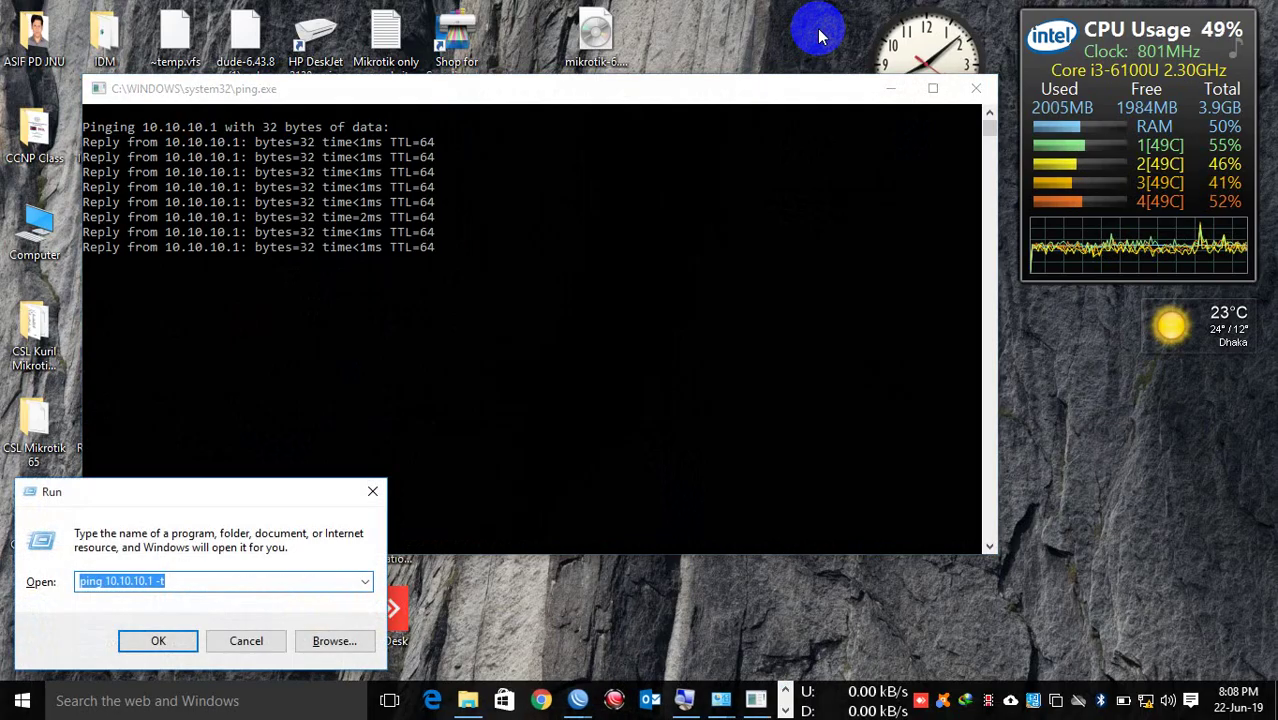
type("ping 8.8.8.8")
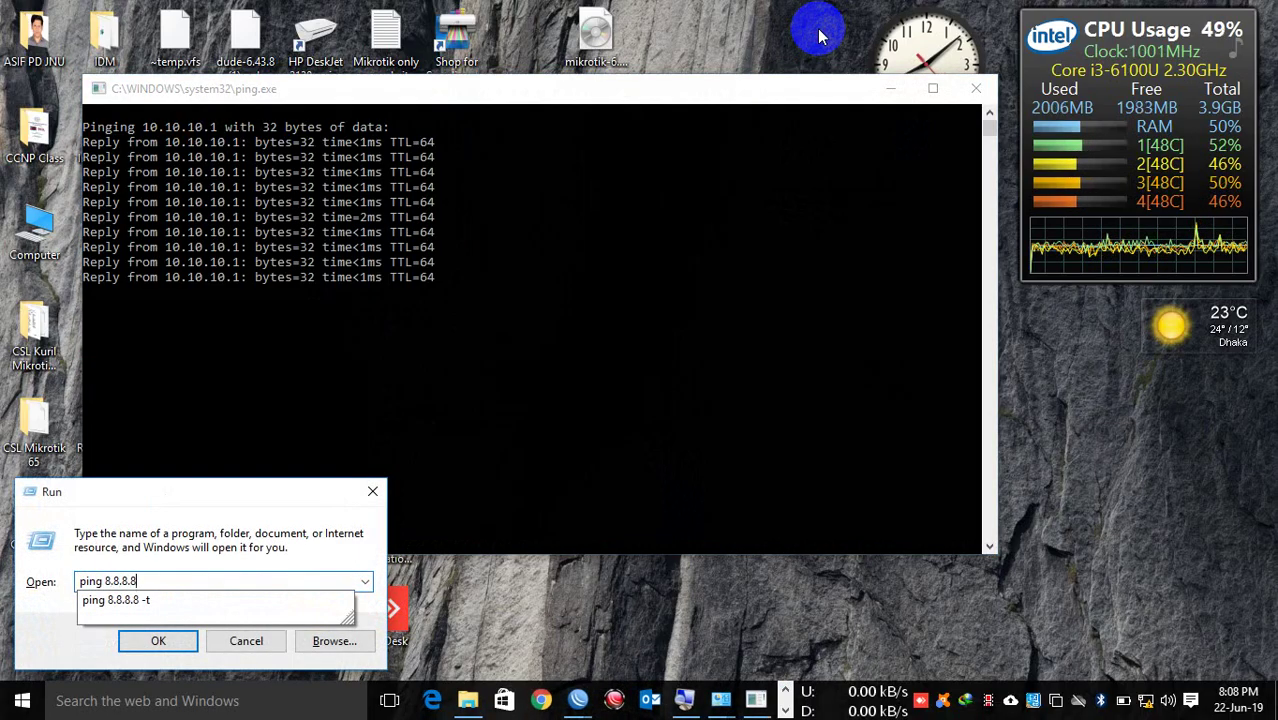
key("Down")
key("Return")
left_click_drag(675, 92, 1023, 149)
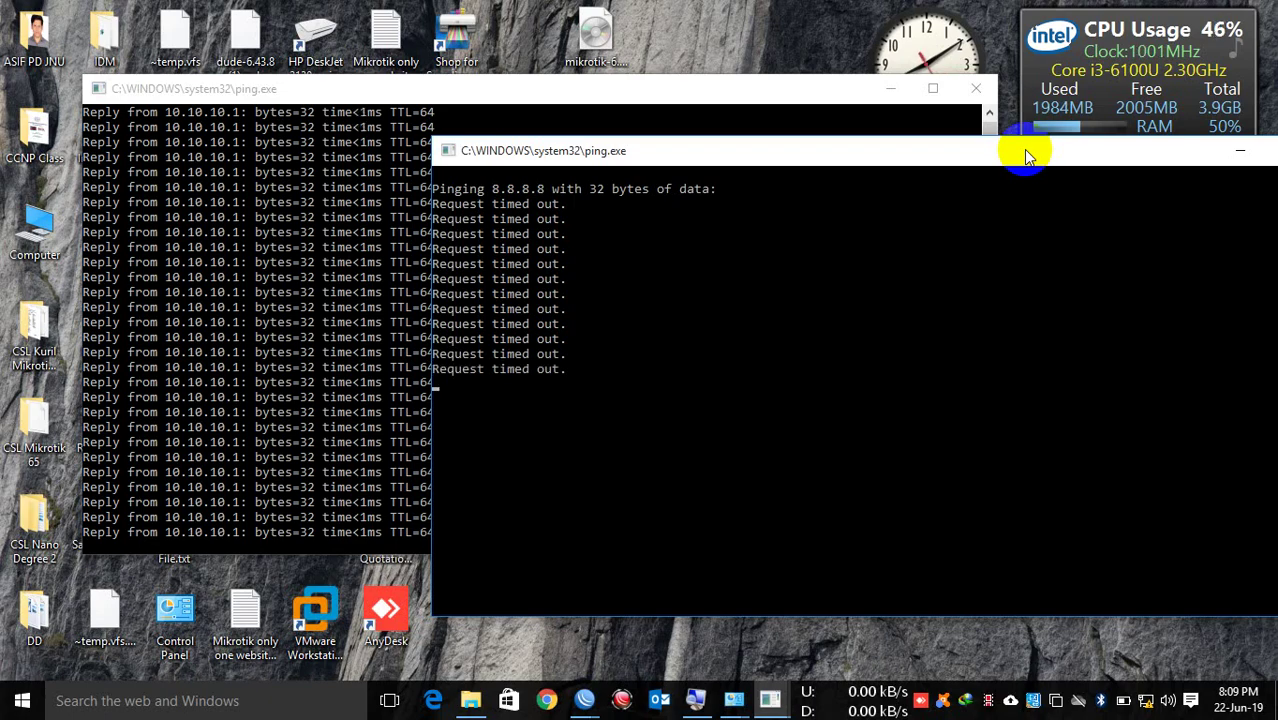
Step: In the router session, open IP > Firewall > NAT and start a new rule
left_click(600, 692)
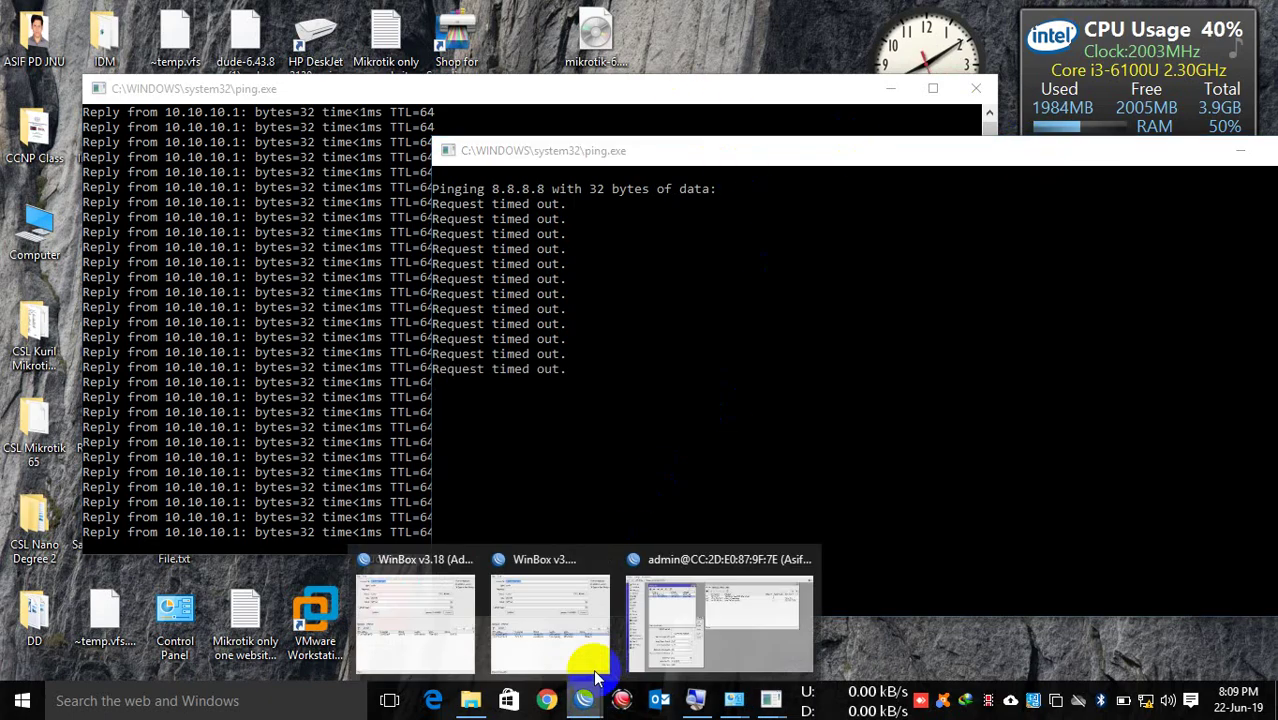
left_click(727, 612)
left_click(47, 245)
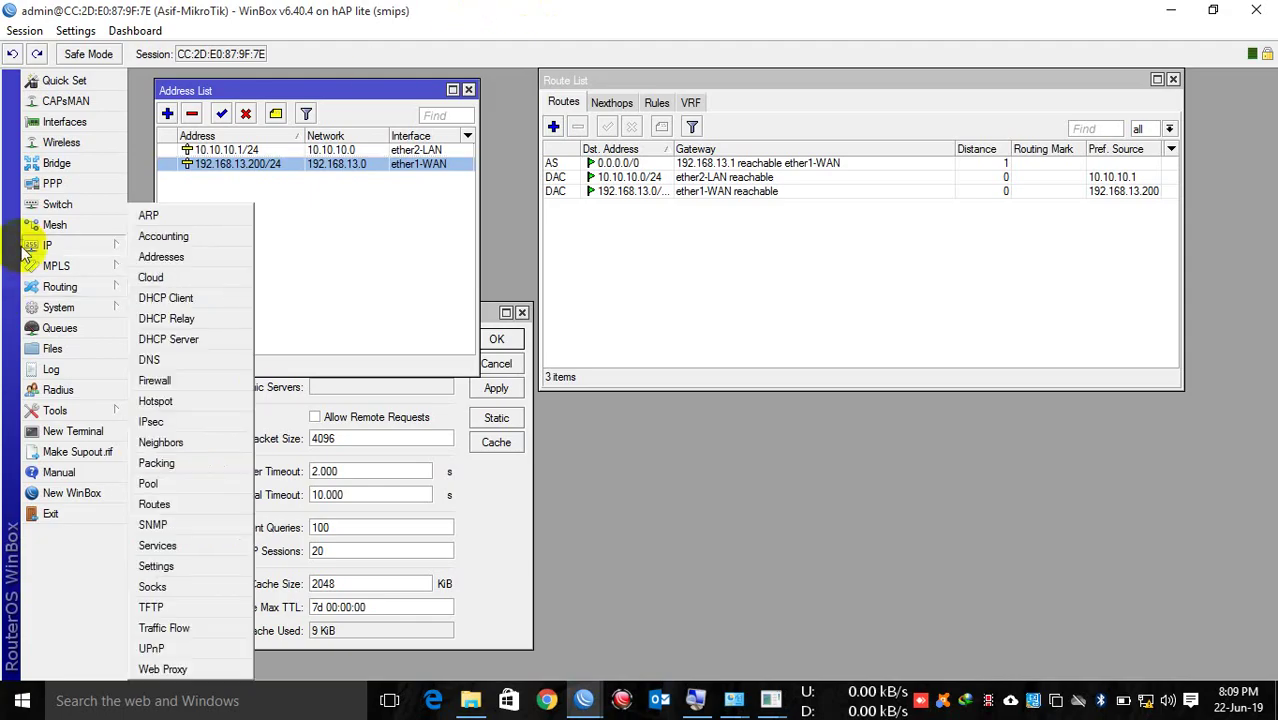
left_click(170, 377)
left_click(431, 249)
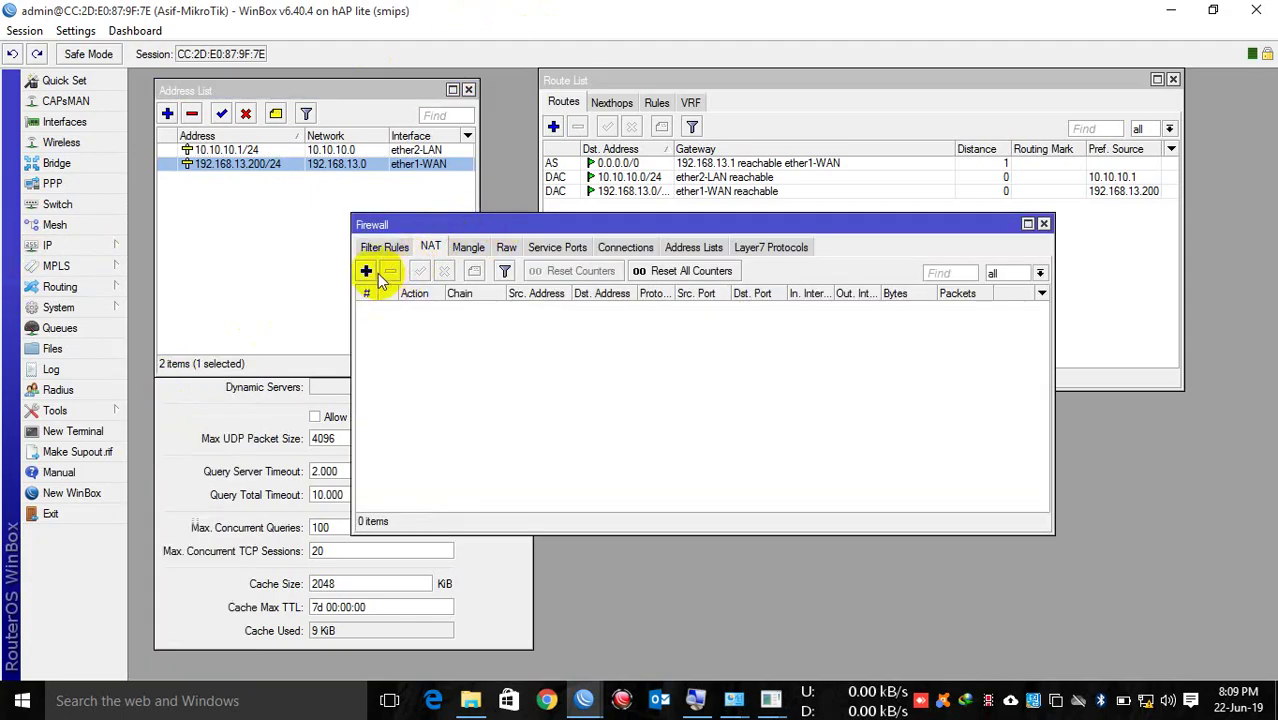
left_click(366, 271)
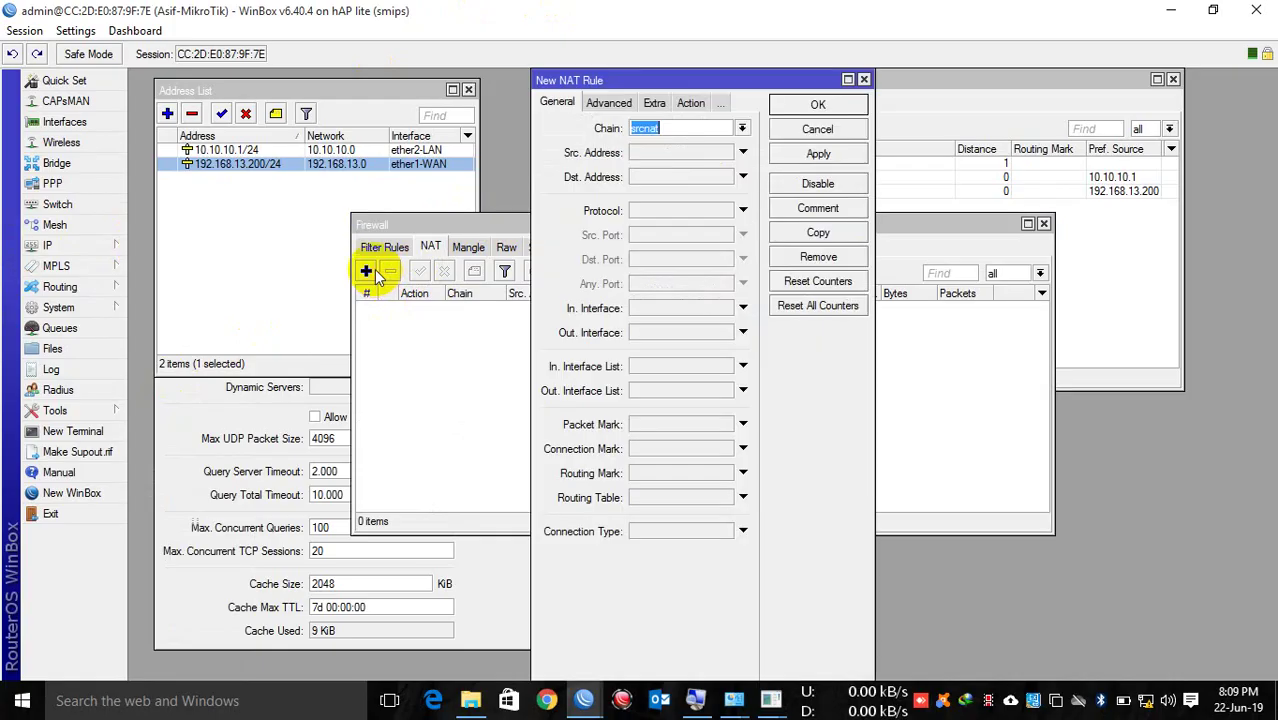
Step: Set chain srcnat, Out. Interface ether1-WAN and action masquerade, apply, and close Firewall
left_click(742, 128)
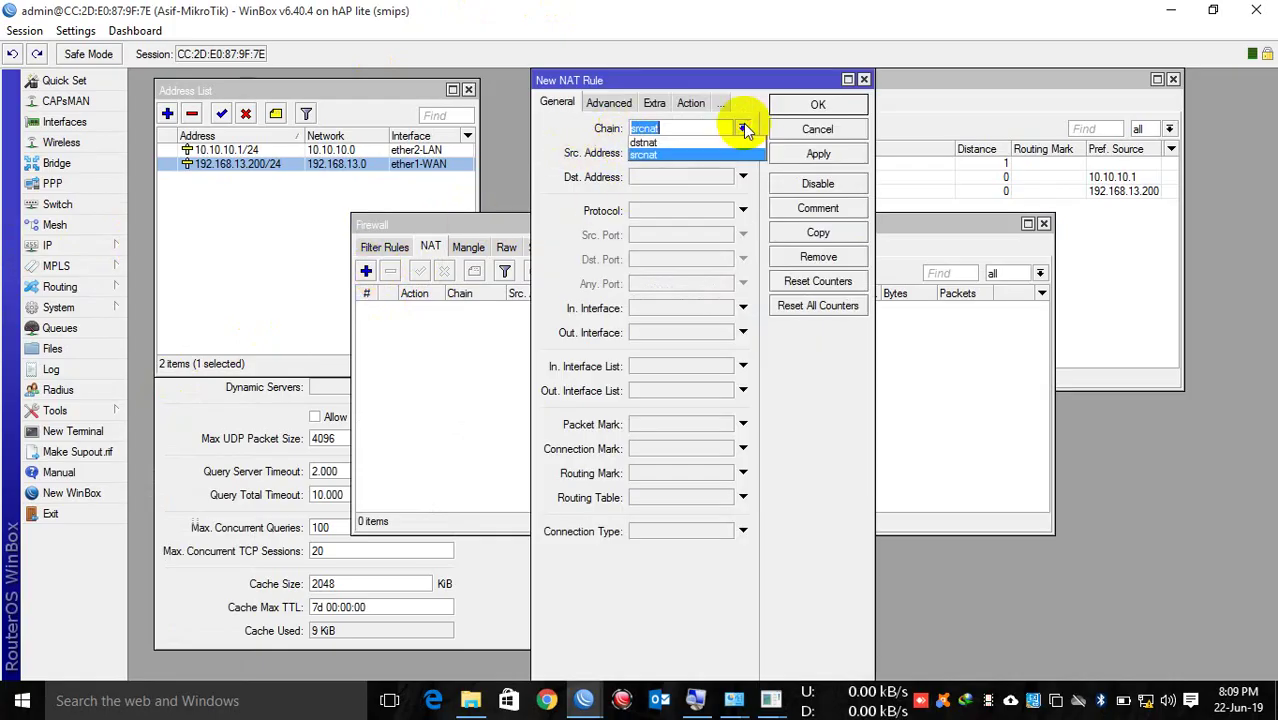
left_click(680, 154)
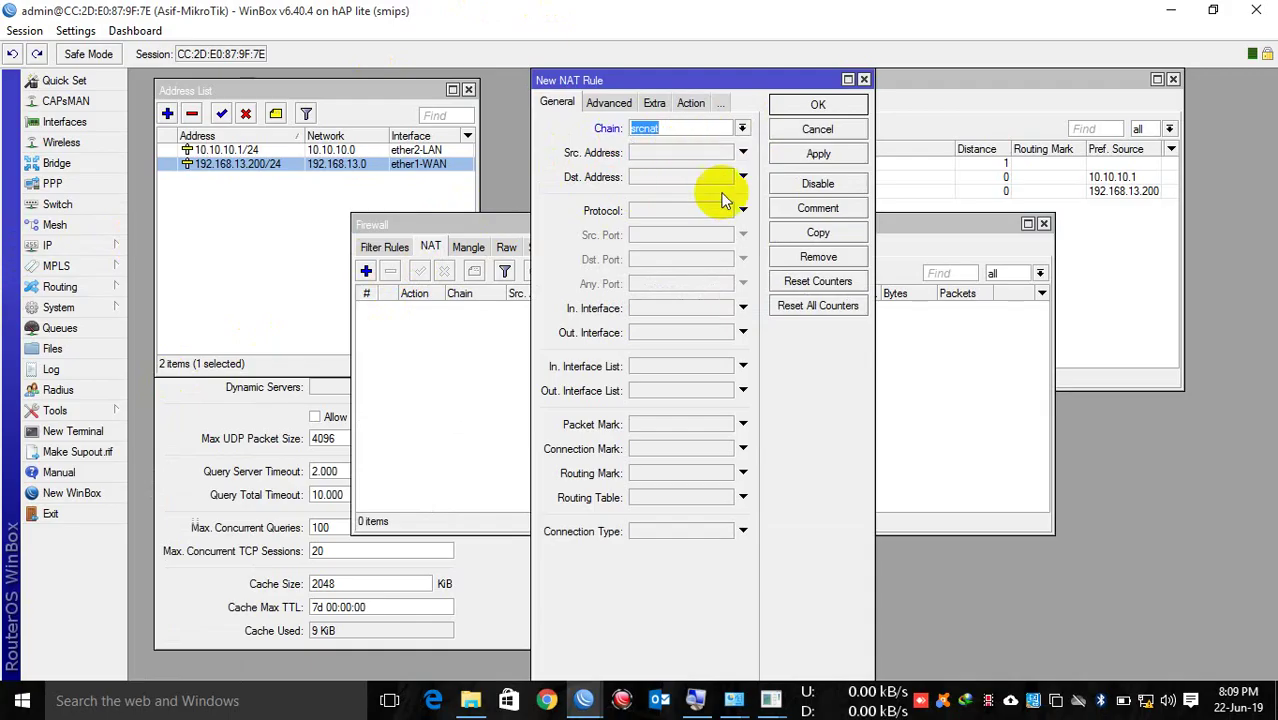
left_click(661, 335)
left_click(676, 334)
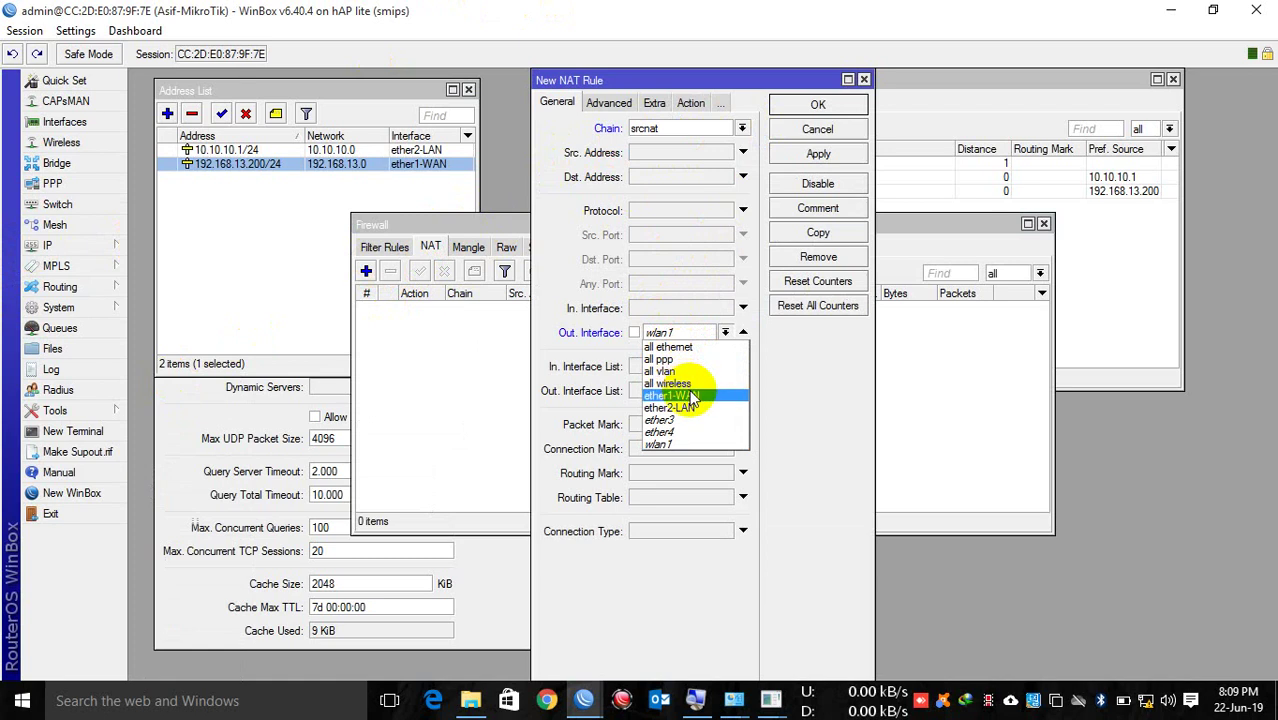
left_click(691, 396)
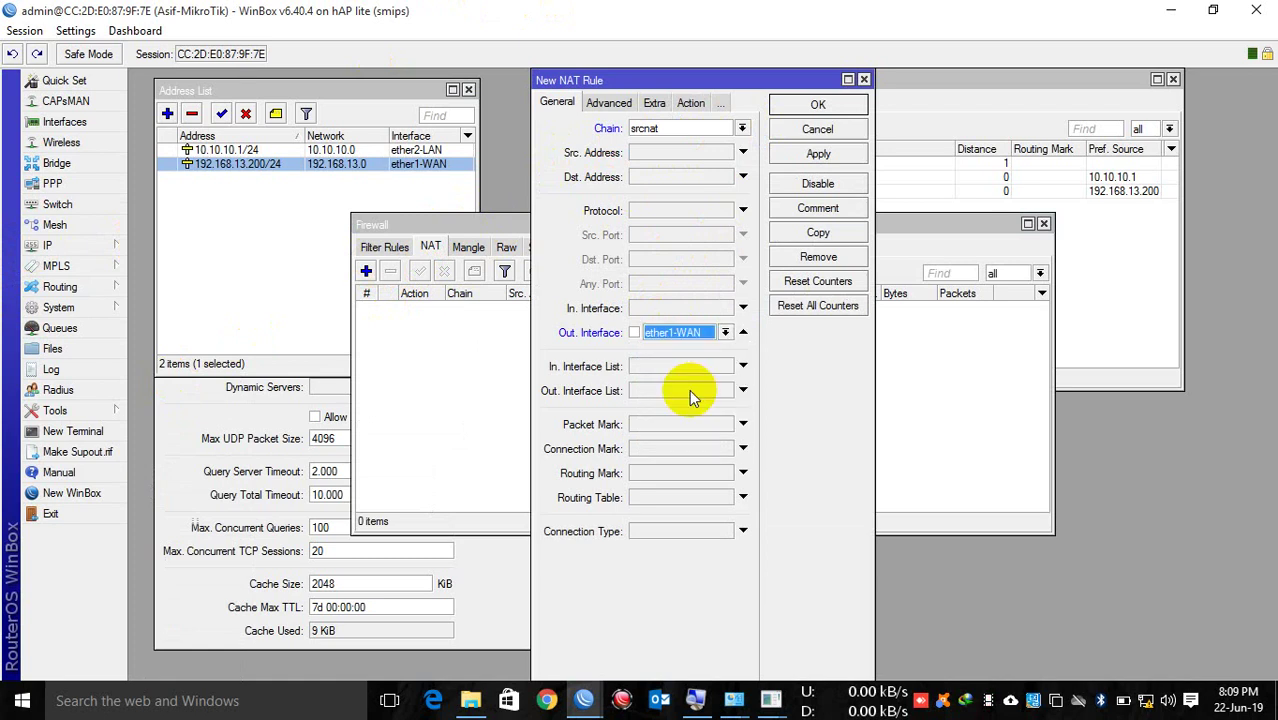
left_click(690, 103)
left_click(690, 128)
left_click(650, 216)
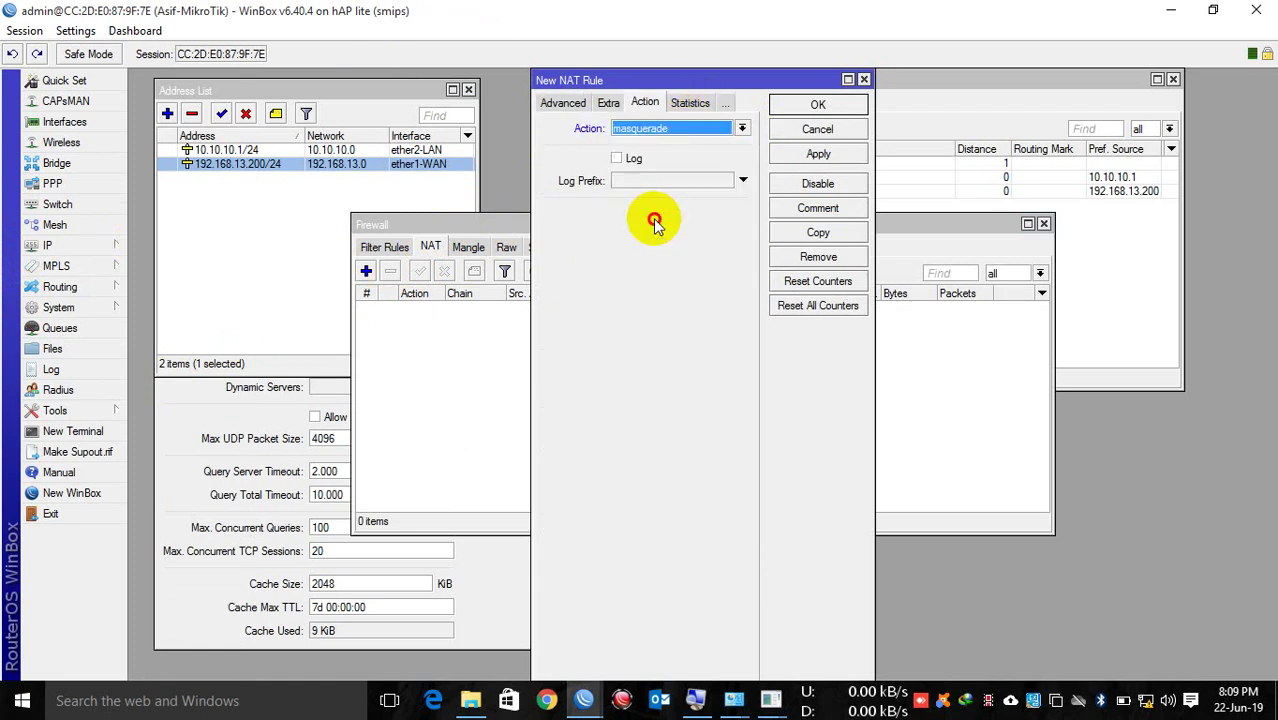
left_click(810, 158)
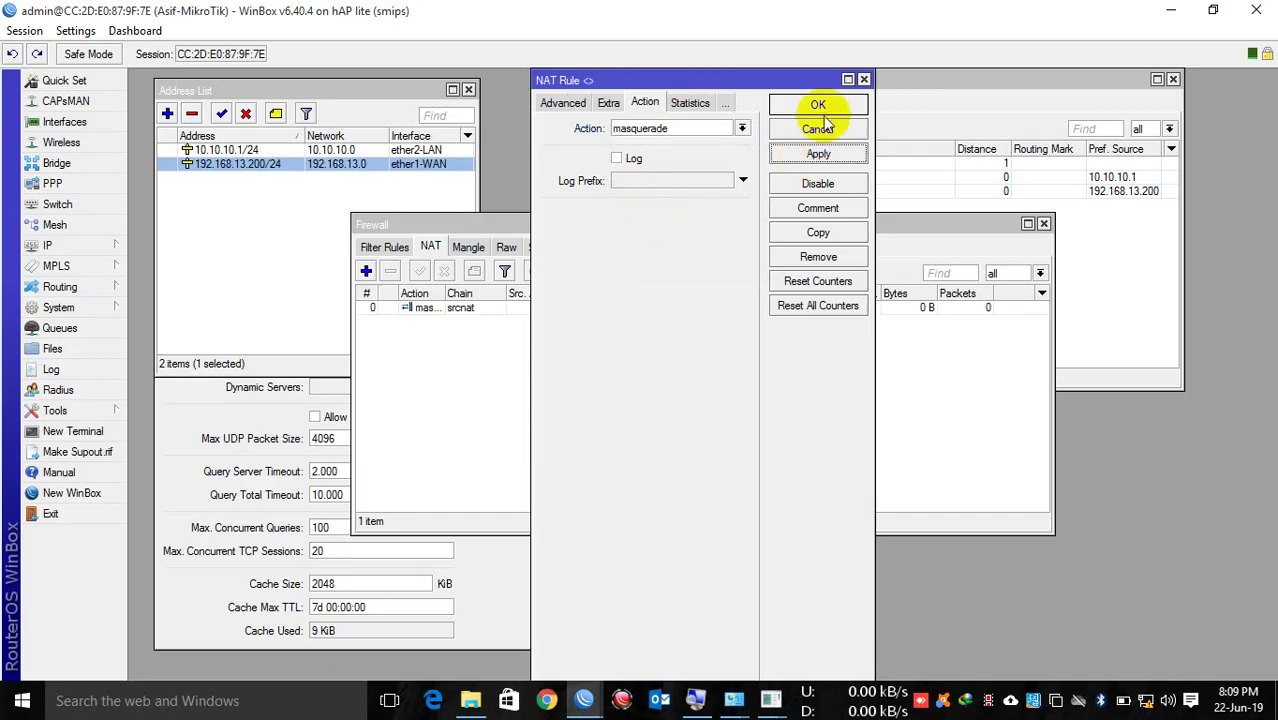
left_click(818, 104)
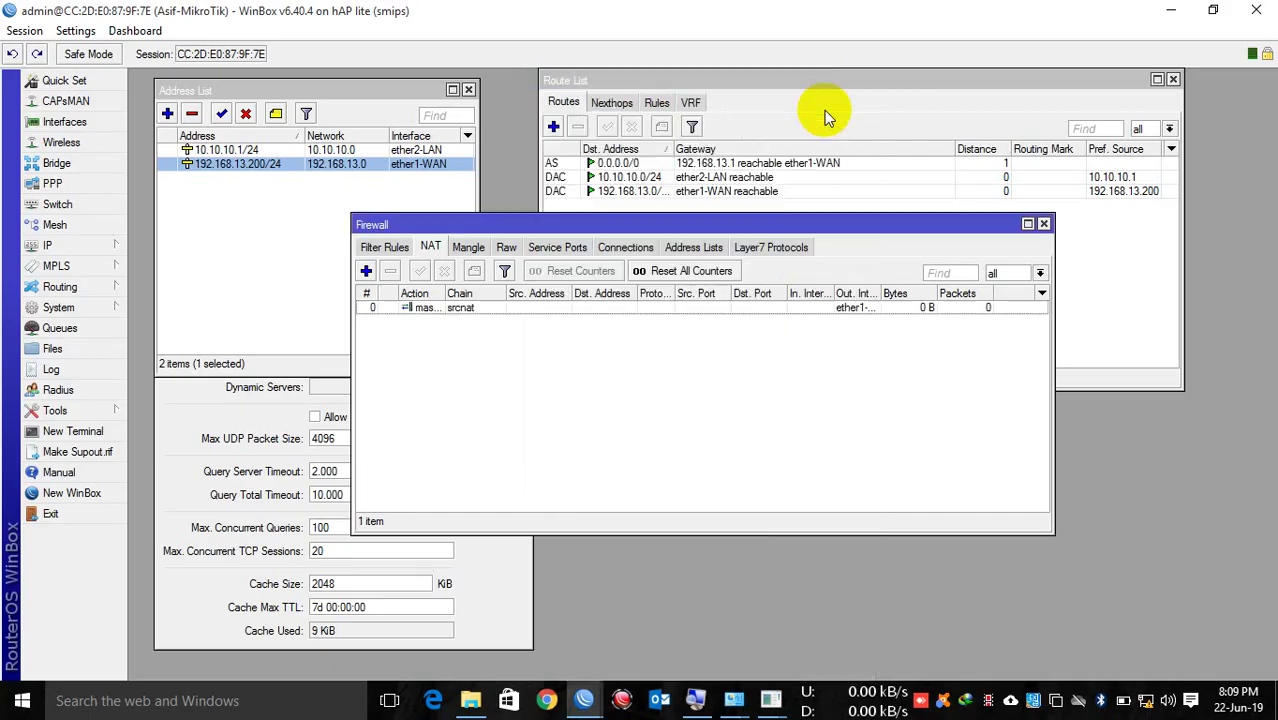
left_click(1044, 224)
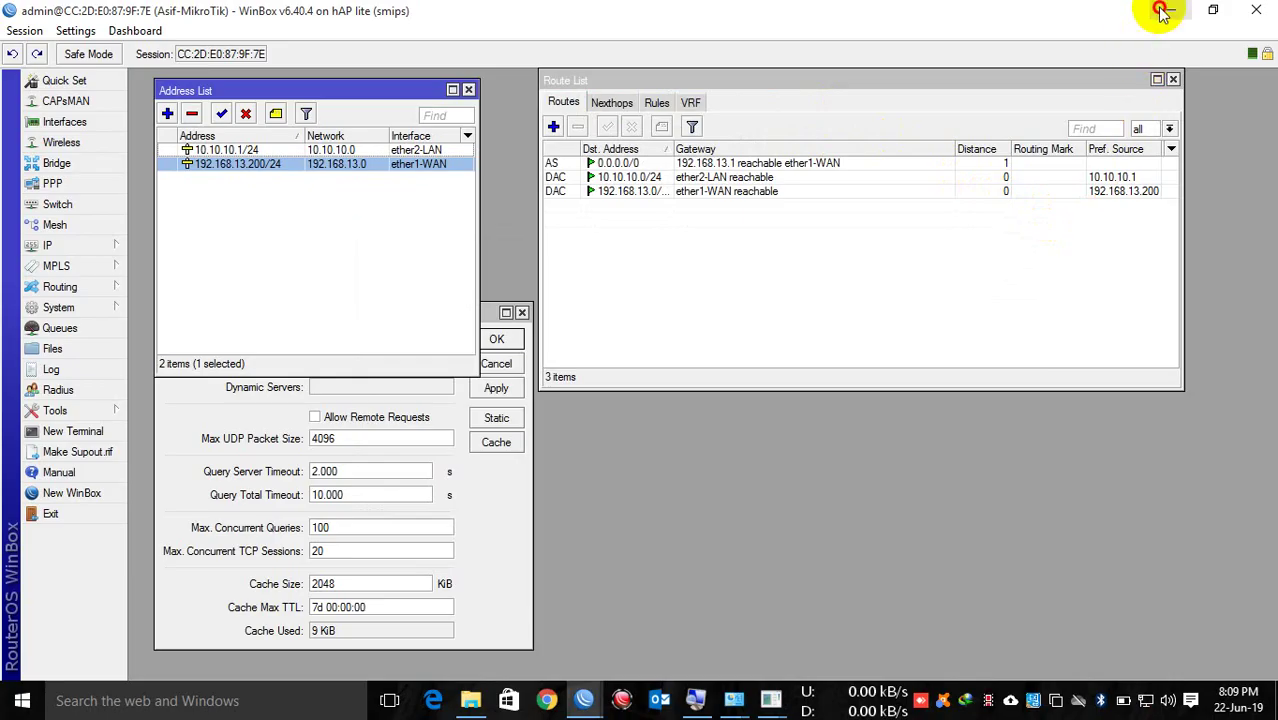
left_click(1167, 11)
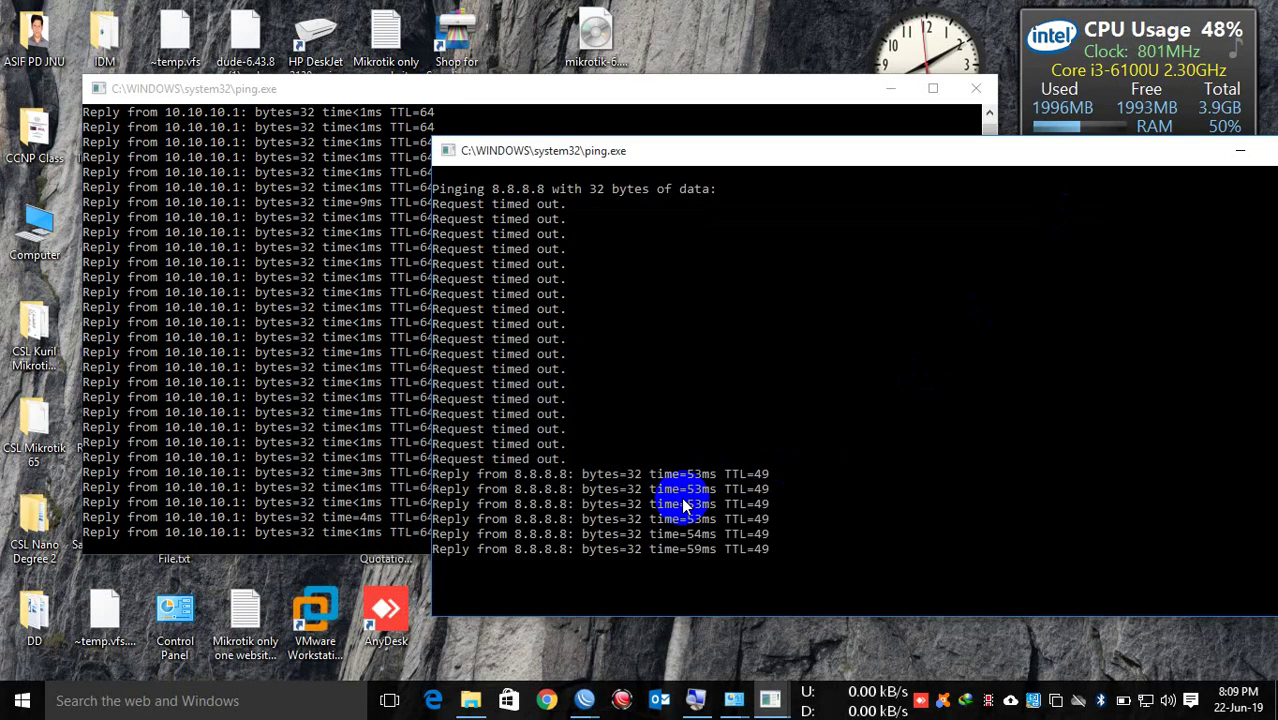
left_click(546, 706)
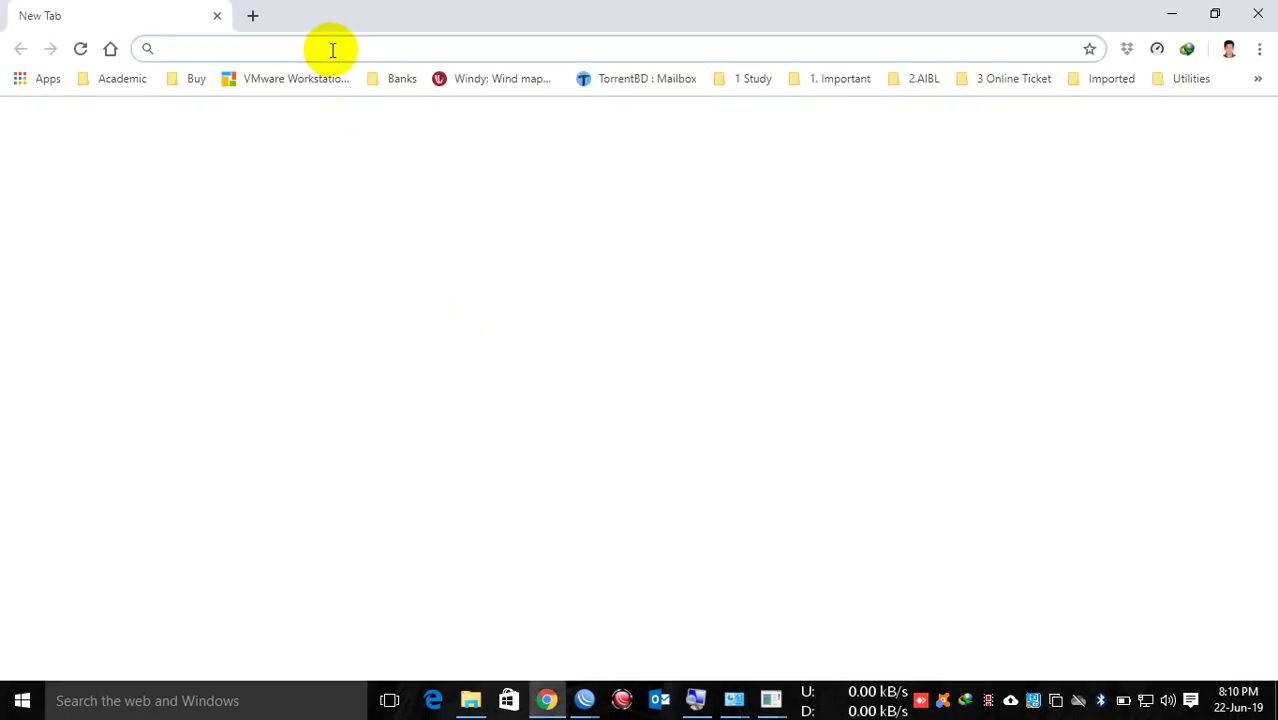
type("google.com")
key("Return")
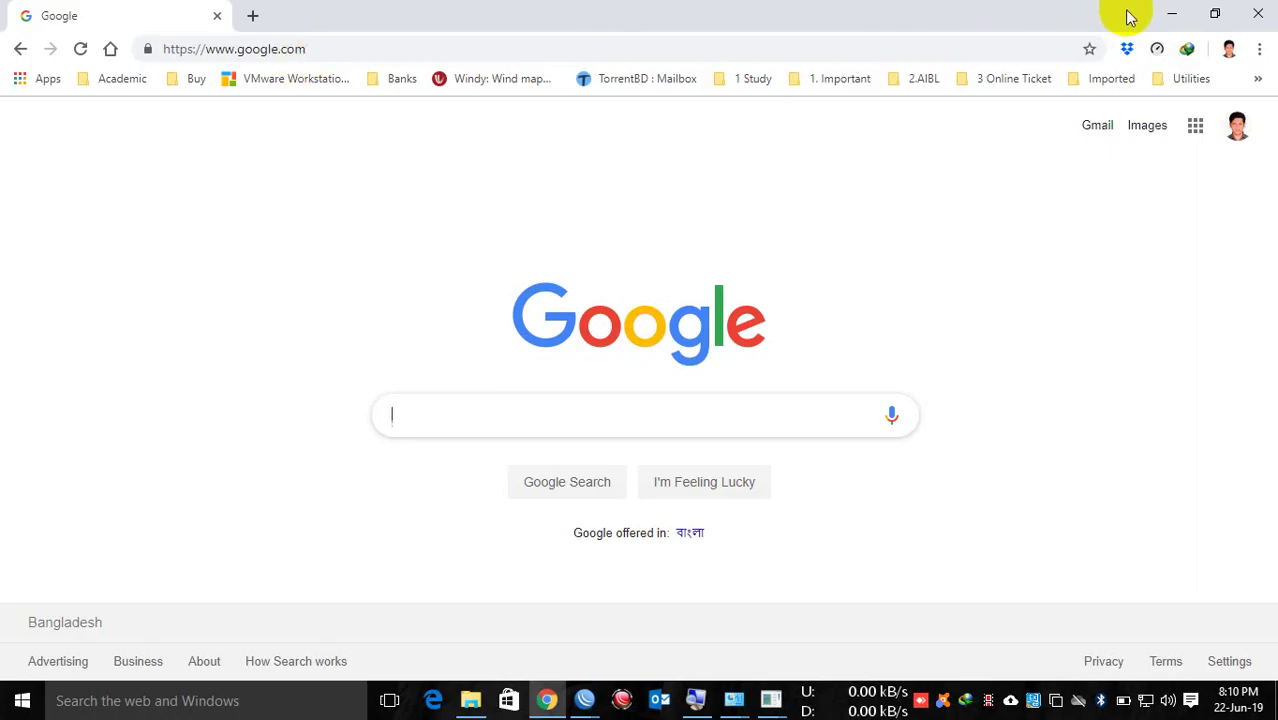
left_click(1172, 13)
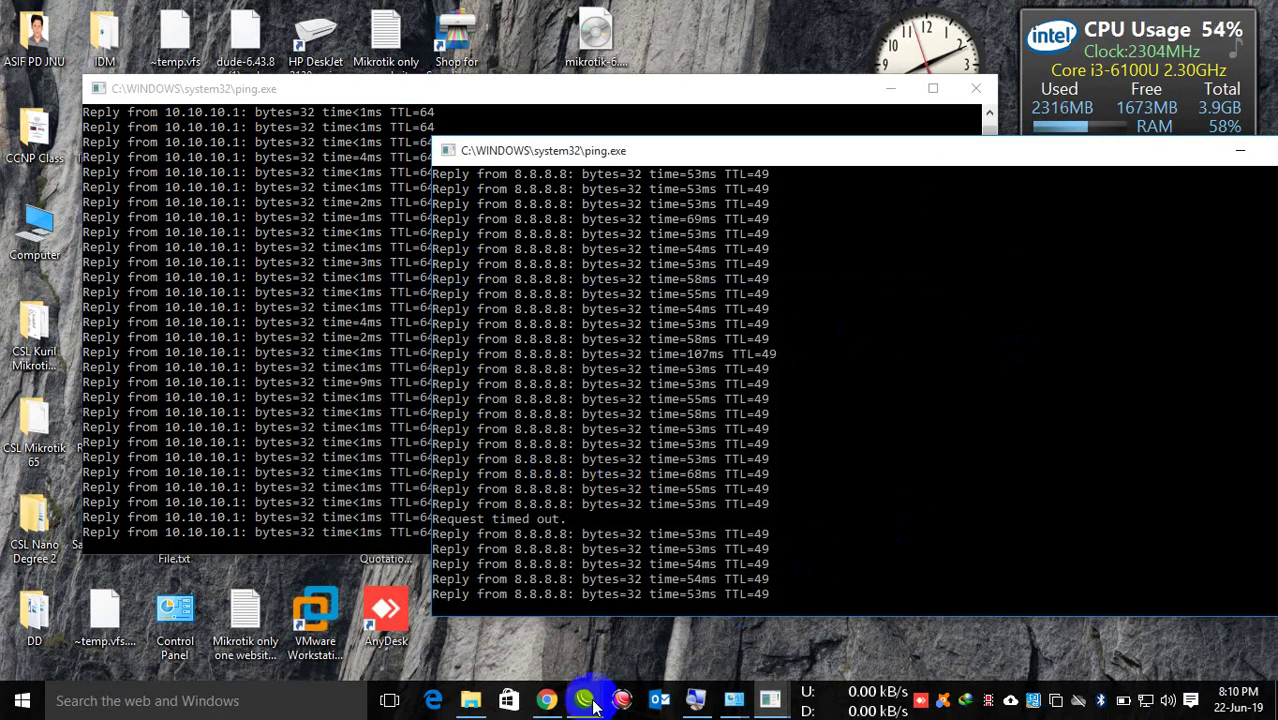
Step: Delete auto-before-reset.backup from the router's file list
mouse_move(584, 700)
left_click(659, 598)
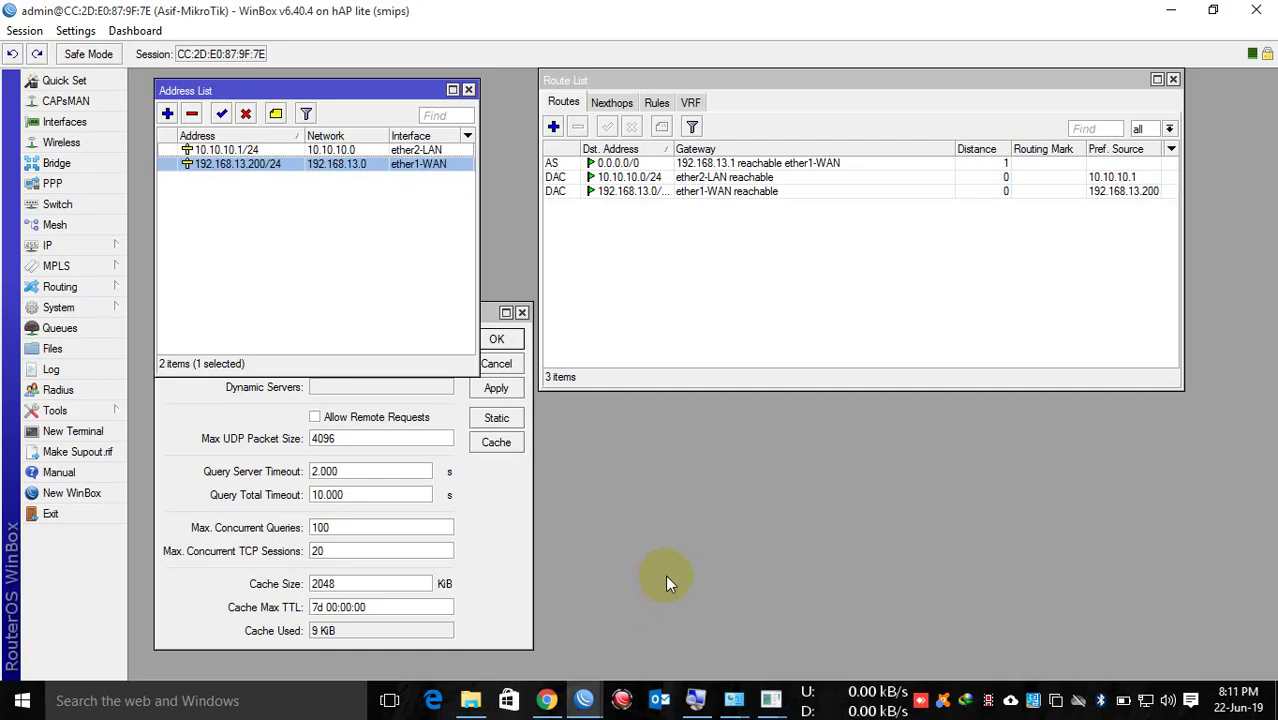
left_click(48, 349)
left_click(530, 282)
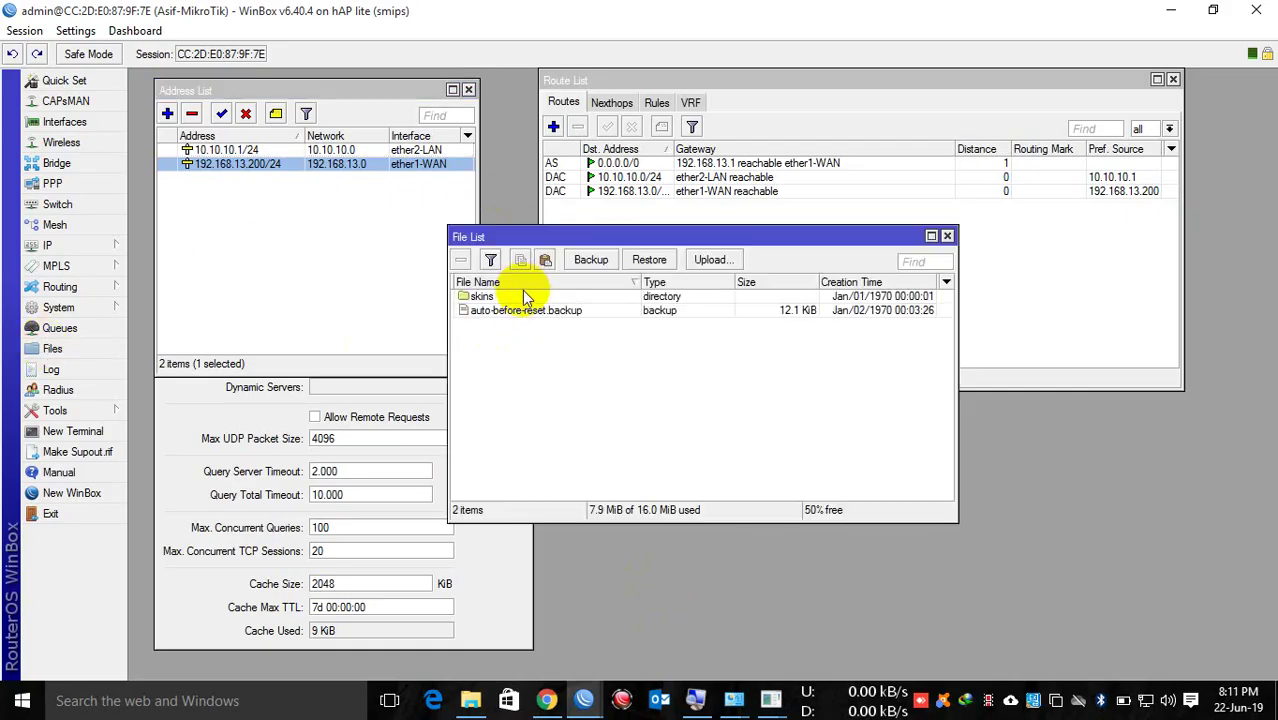
left_click(510, 311)
left_click(461, 260)
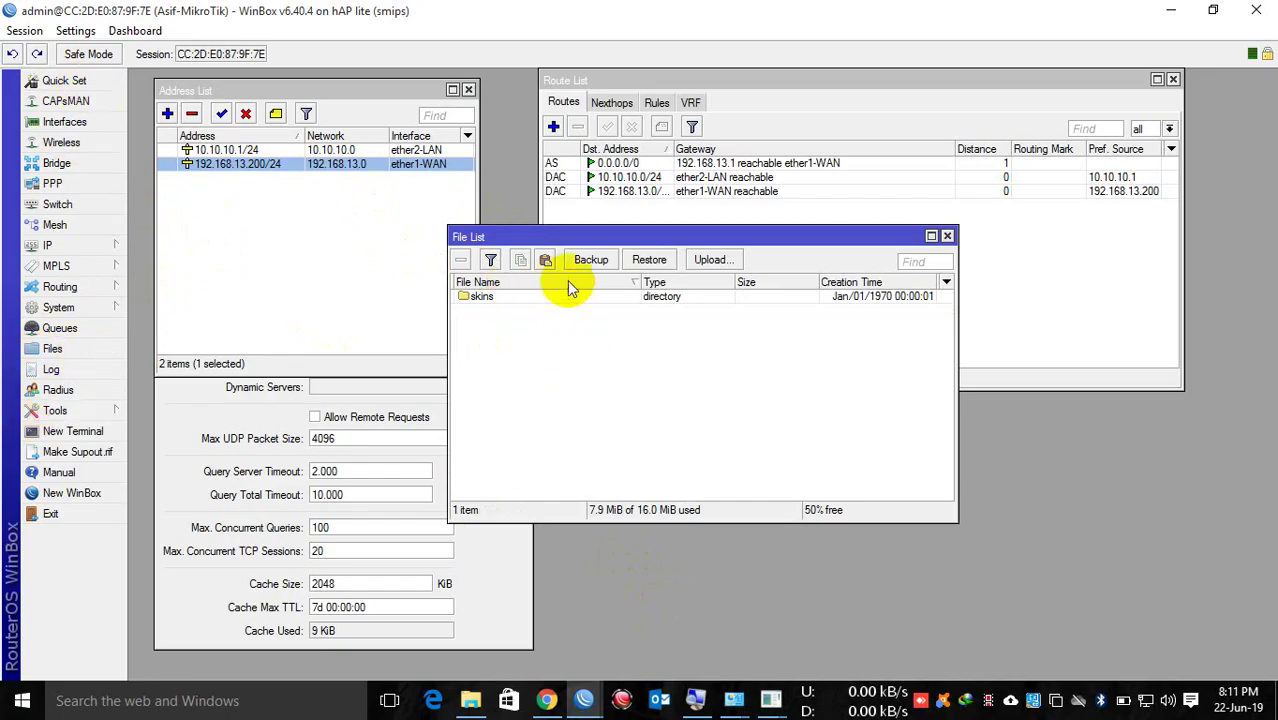
Step: Create a new configuration backup with Don't Encrypt selected
left_click(591, 260)
left_click(697, 410)
left_click(775, 364)
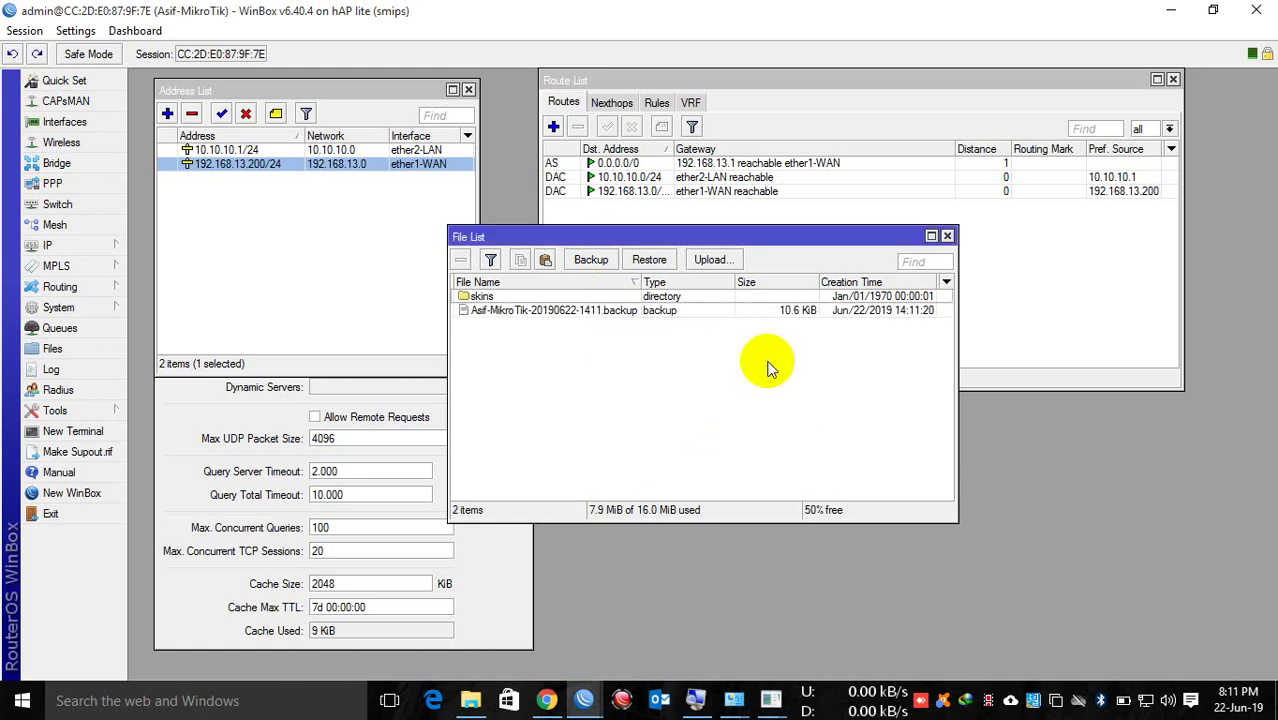
left_click(560, 312)
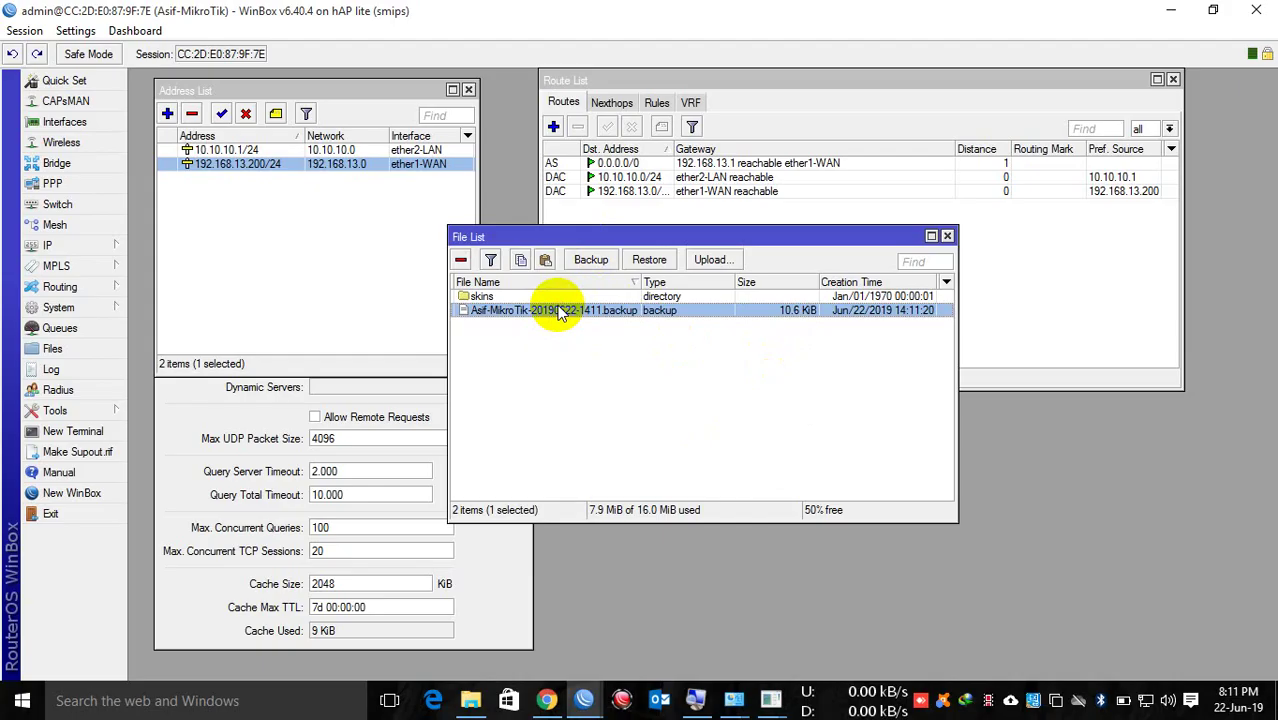
Step: Copy the new .backup file onto the desktop, then maximize WinBox again
left_click_drag(750, 8, 486, 64)
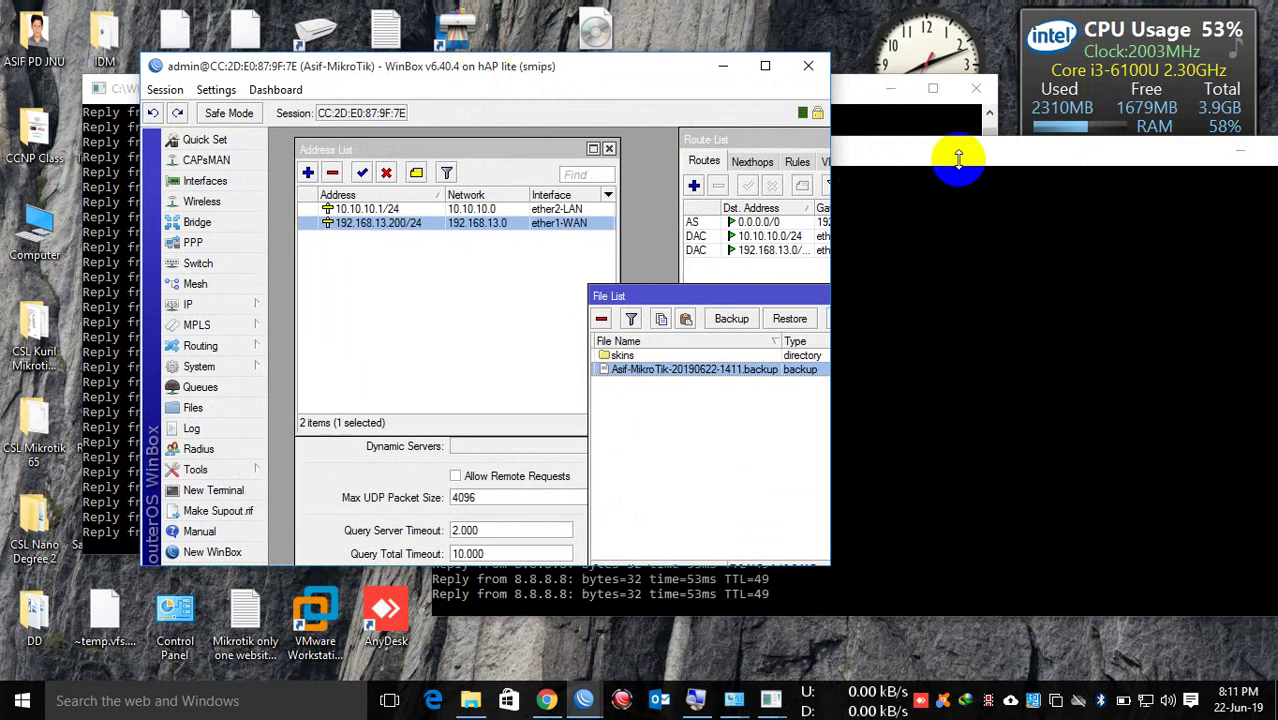
left_click_drag(1133, 159, 752, 124)
left_click(935, 121)
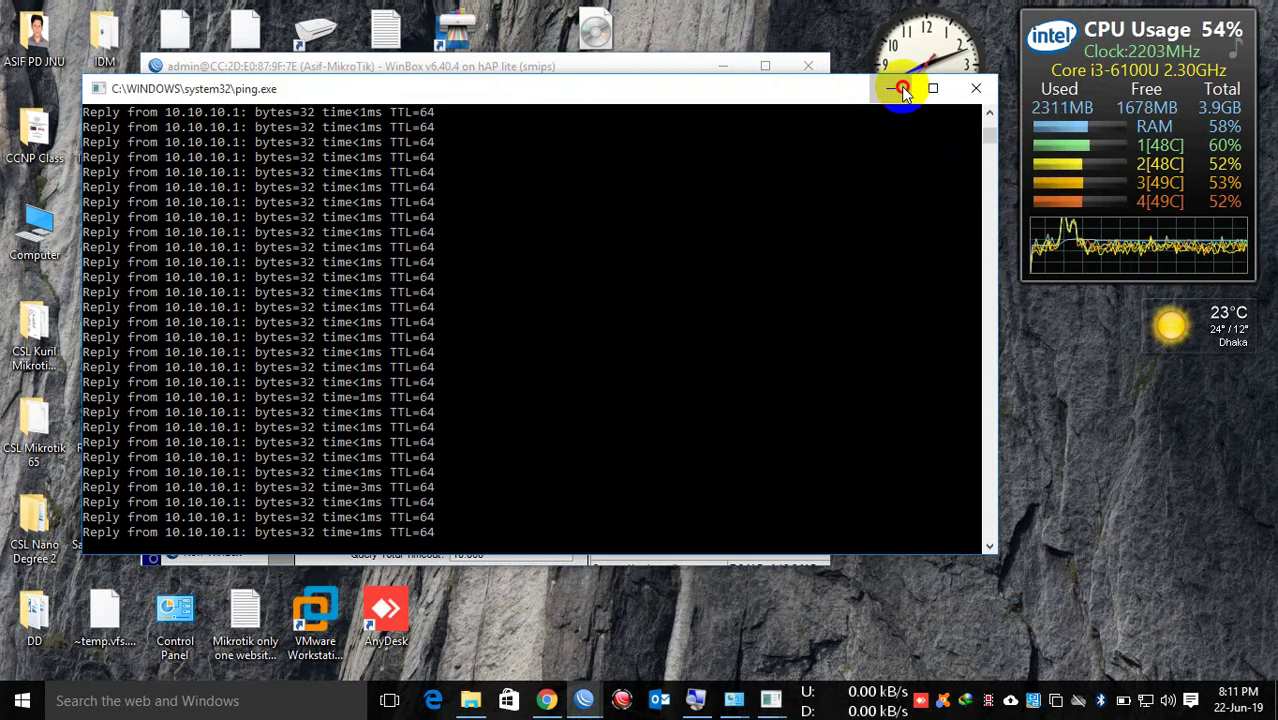
left_click(893, 86)
left_click_drag(686, 372, 1022, 562)
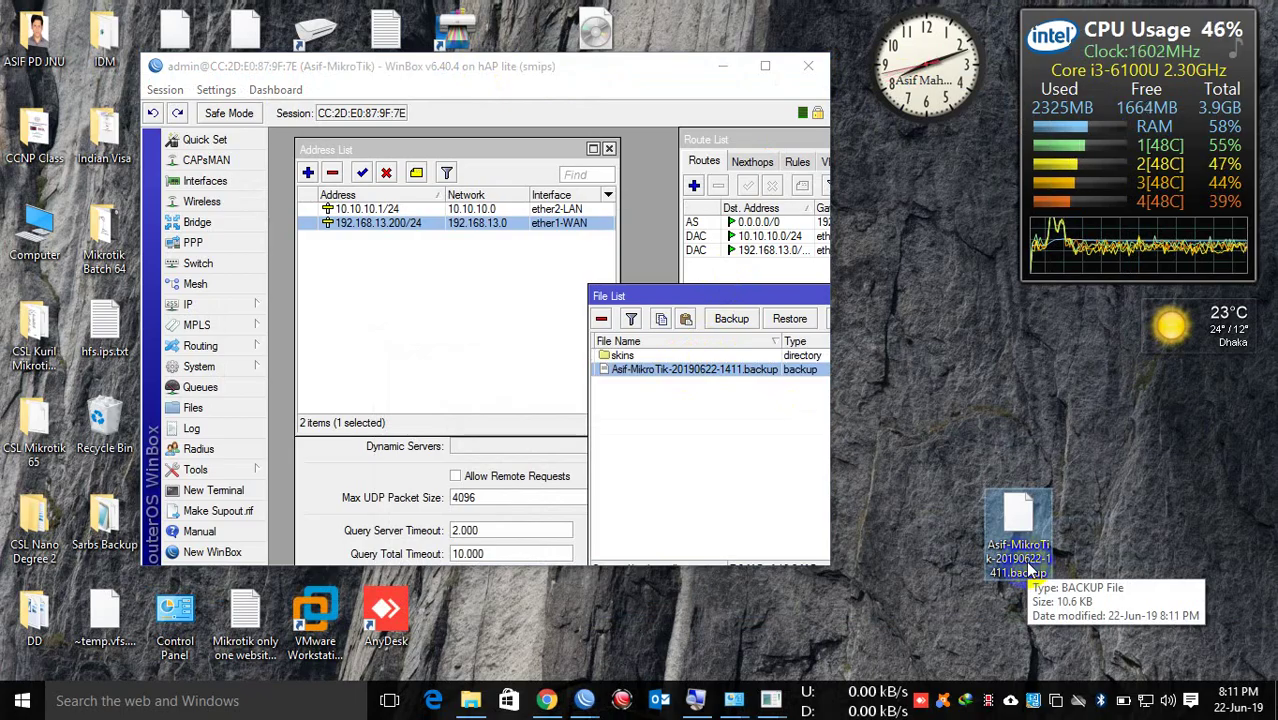
left_click(762, 67)
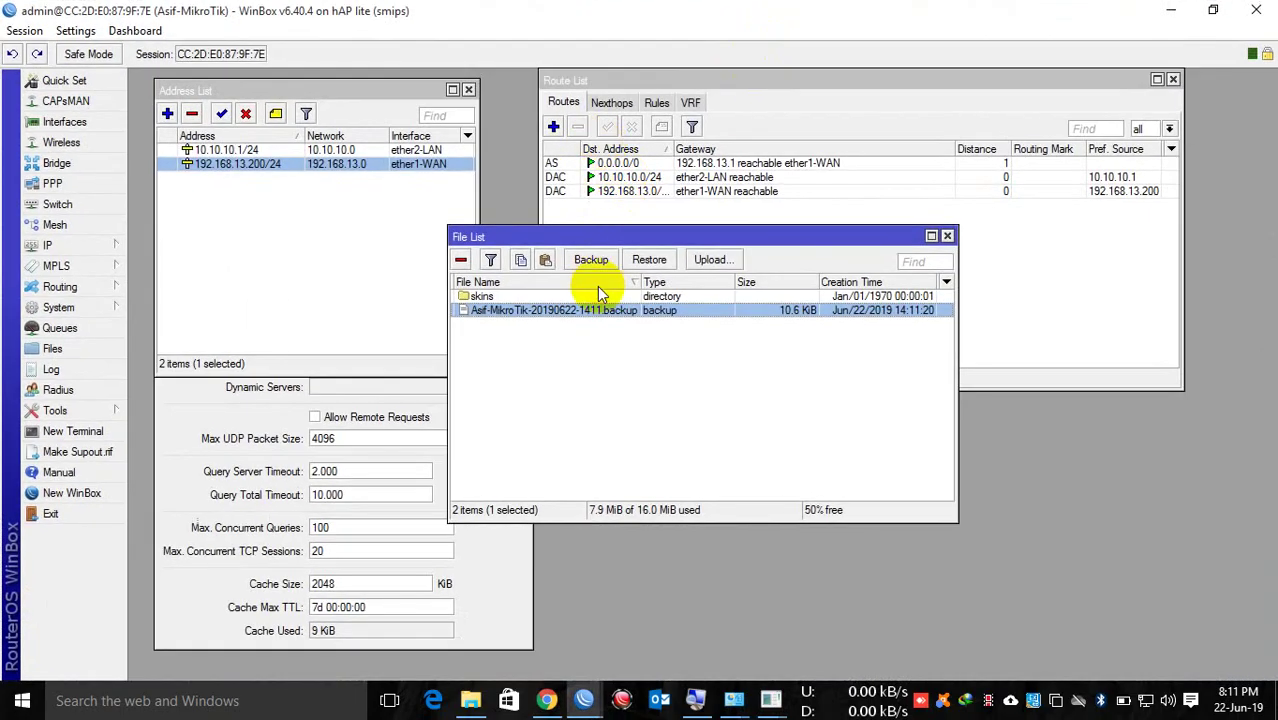
Step: Close the file list and remove the DNS server entries
left_click_drag(470, 237, 745, 292)
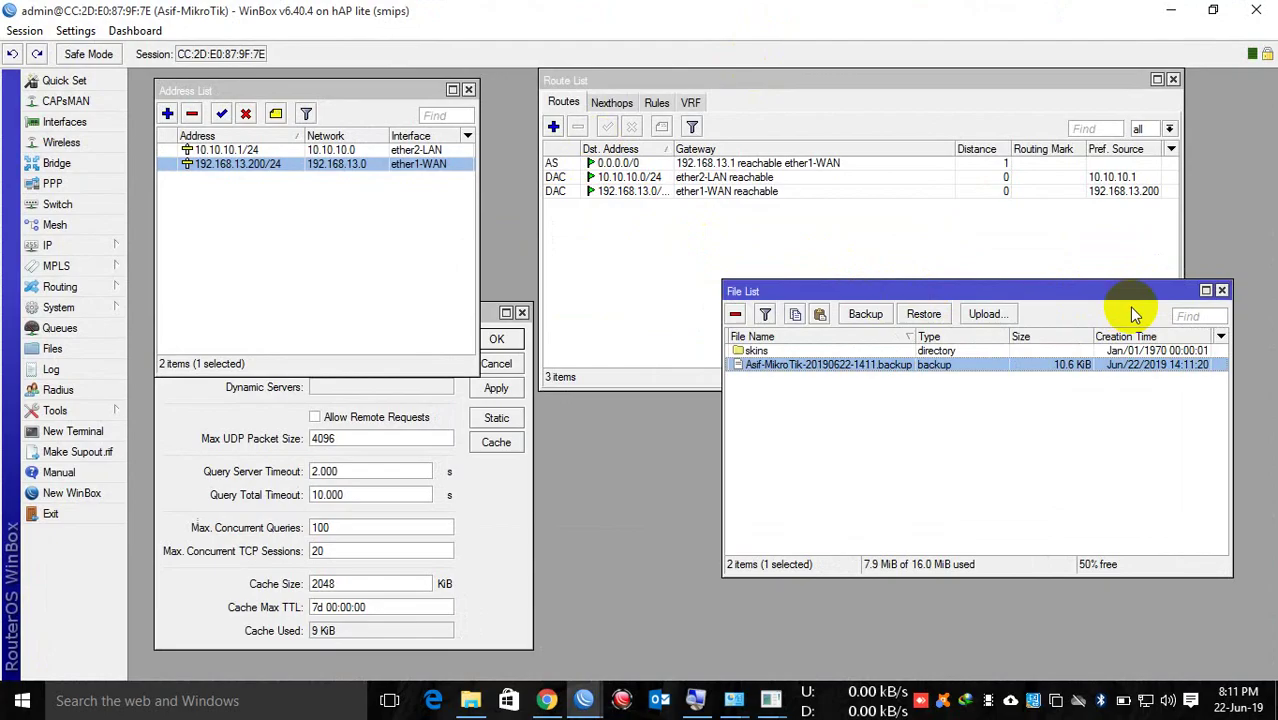
left_click(1221, 291)
left_click(497, 398)
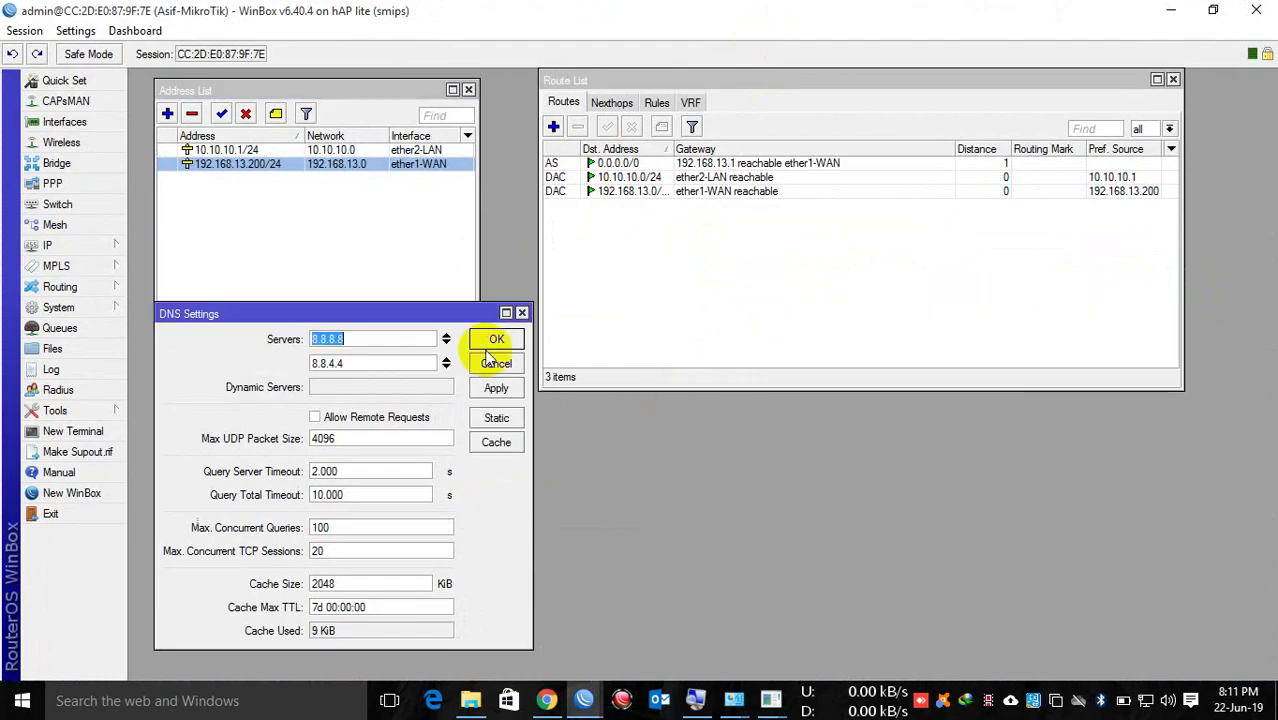
left_click(447, 340)
left_click(447, 340)
left_click(497, 339)
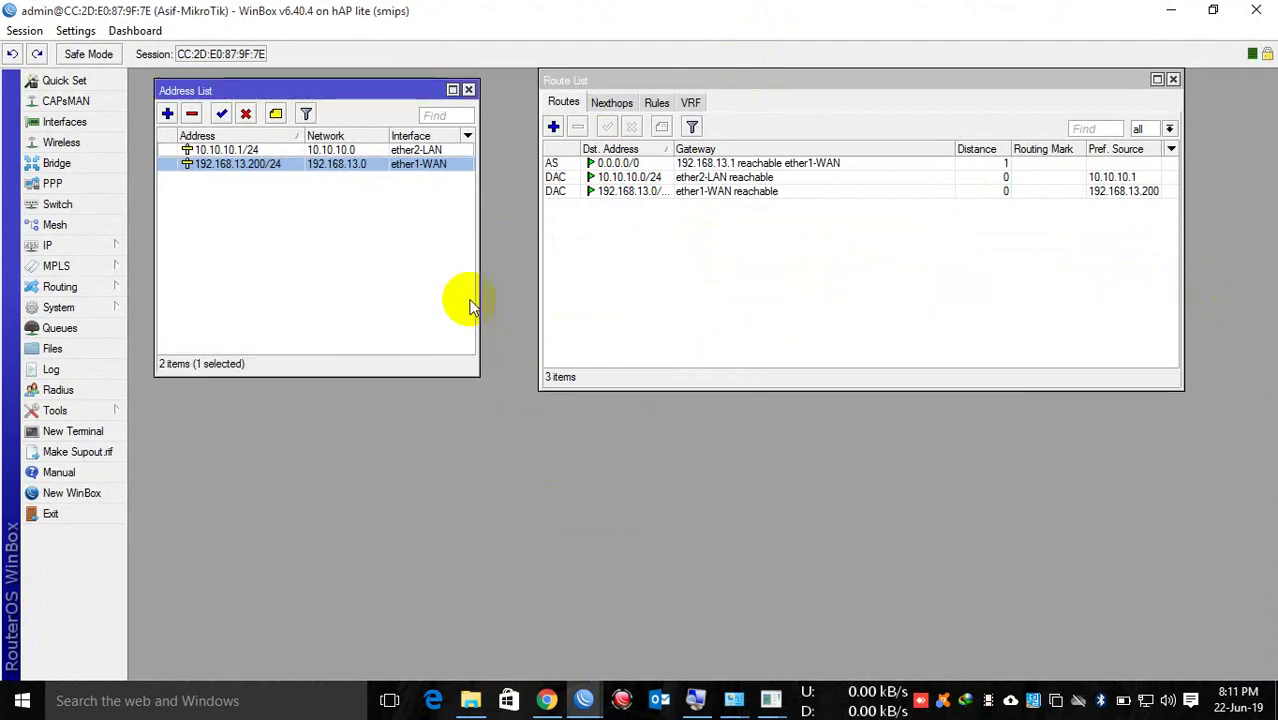
Step: Delete both IP addresses and the 0.0.0.0/0 default route
left_click(280, 150)
left_click(265, 164, "shift")
left_click(191, 113)
left_click(579, 163)
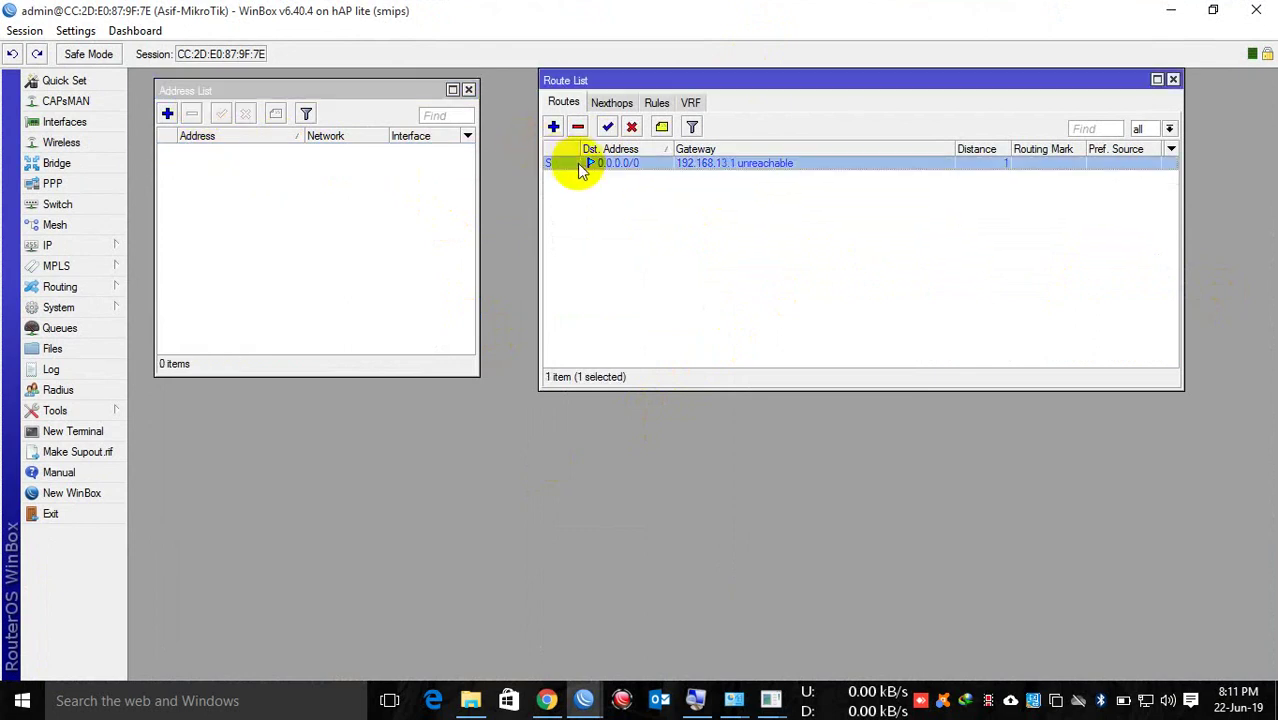
left_click(578, 126)
Step: Delete the firewall NAT rule and close the route, firewall and address windows
left_click(70, 245)
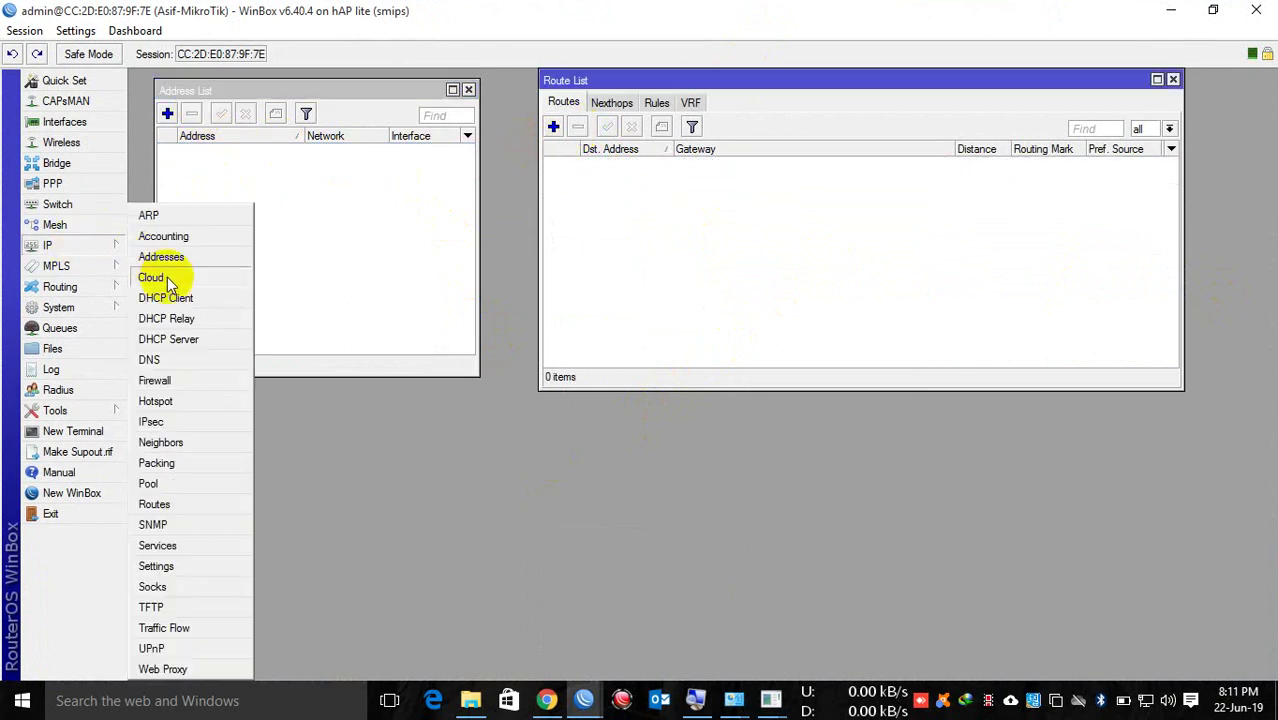
left_click(155, 380)
left_click(430, 306)
left_click(391, 272)
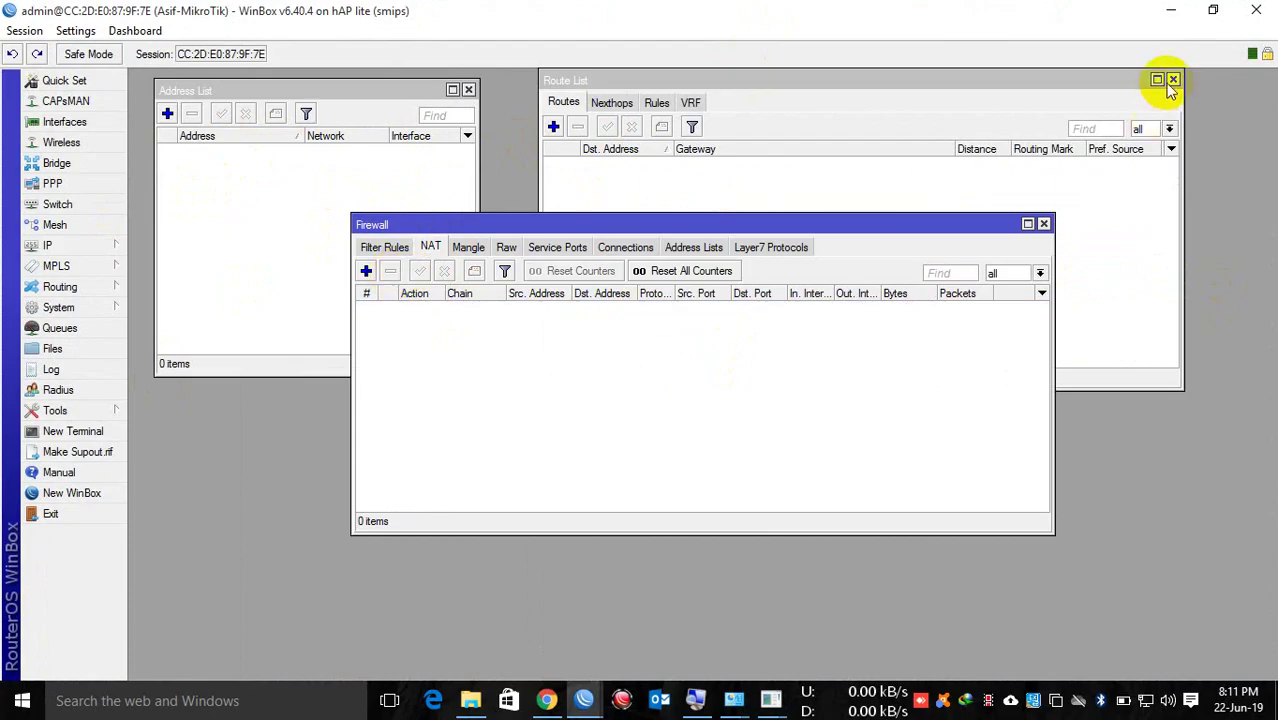
left_click(1174, 80)
left_click(1044, 224)
left_click(468, 90)
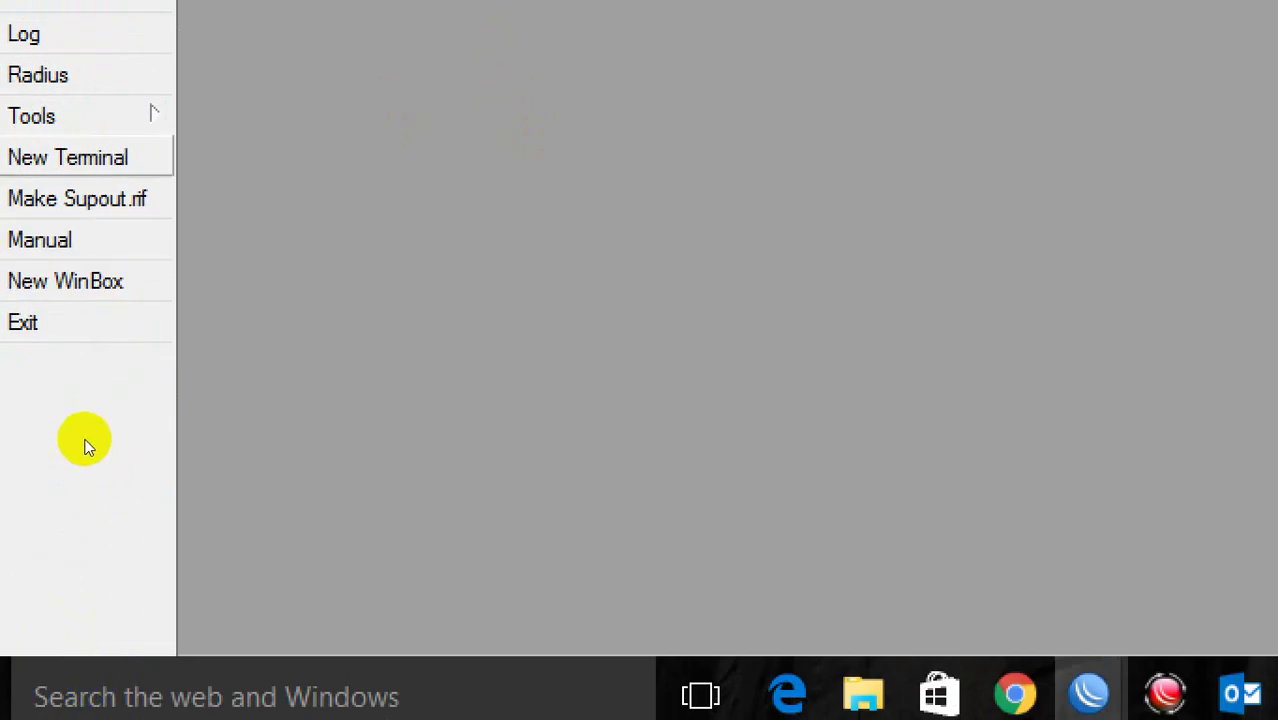
Step: Open a new terminal and run 'ip address print' to list current addresses
left_click(80, 157)
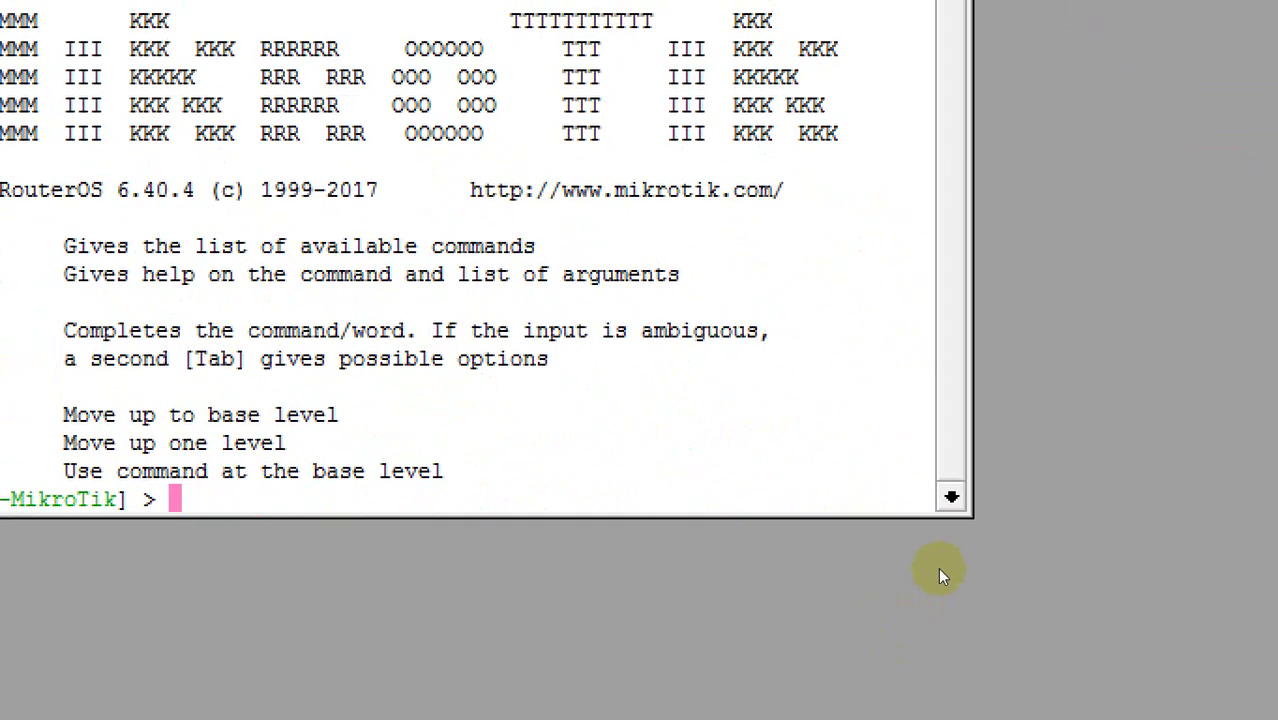
left_click_drag(1030, 653, 1275, 516)
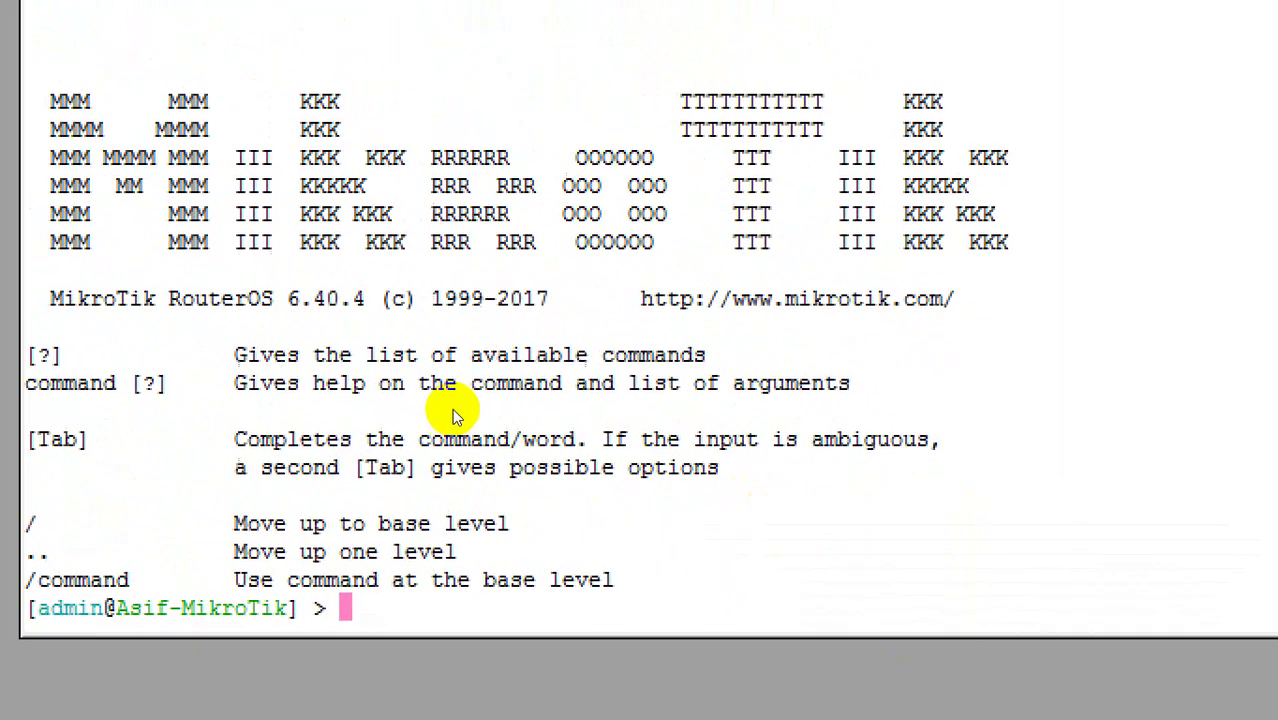
type("ip ad")
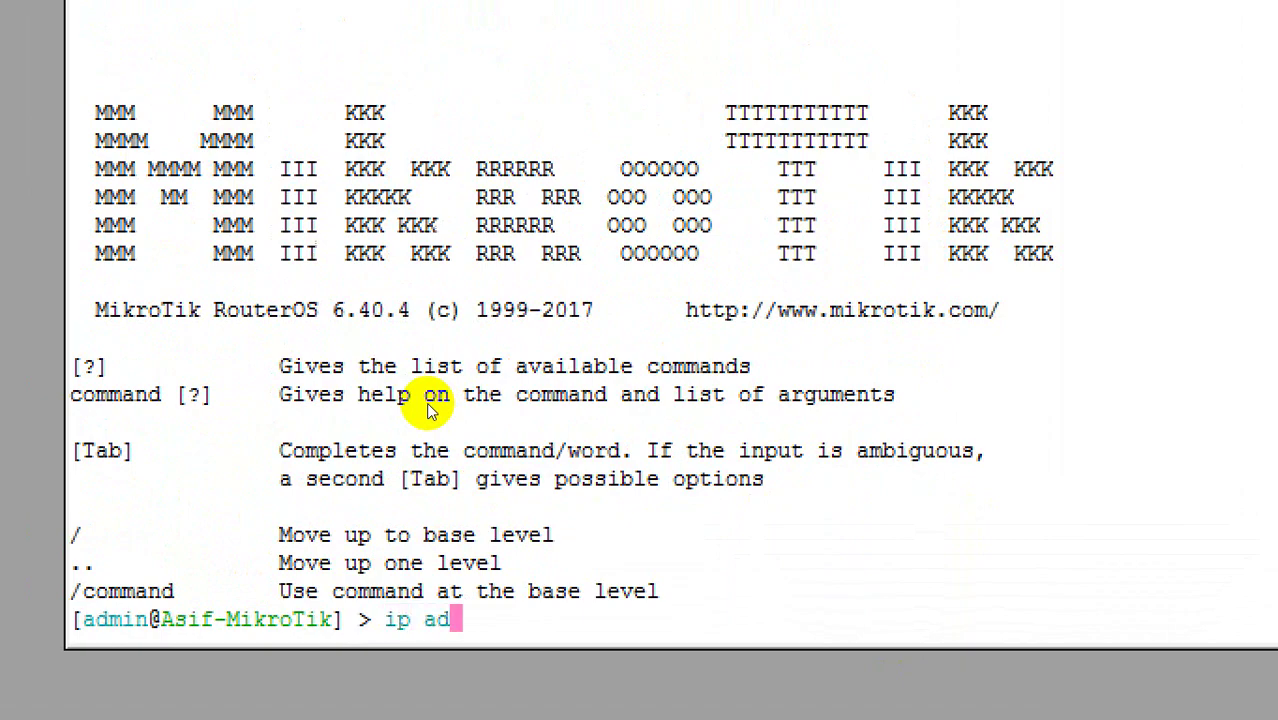
key("Tab")
type("ad")
key("BackSpace")
key("BackSpace")
type("print")
key("Return")
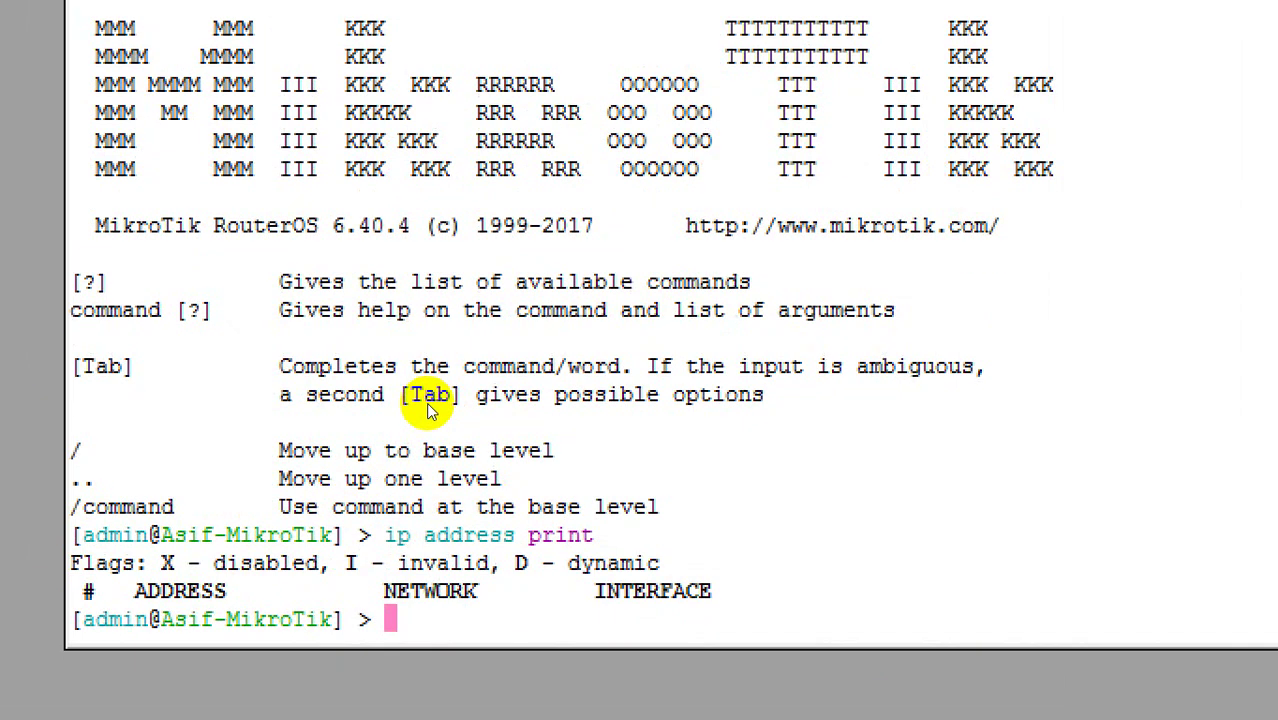
Step: Run 'ip address add address=192.168.13.200/24 interface=ether1-WAN'
type("ip ad")
key("Tab")
type("a")
key("Tab")
type("a")
key("Tab")
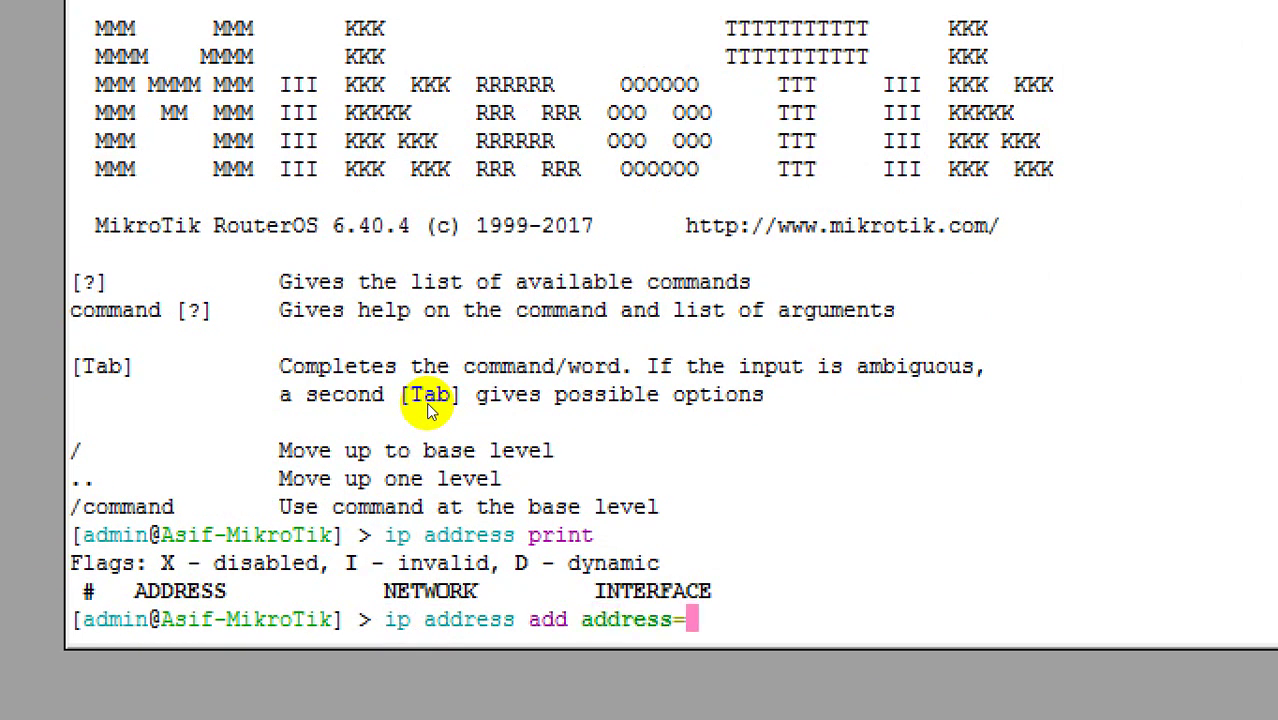
type("192")
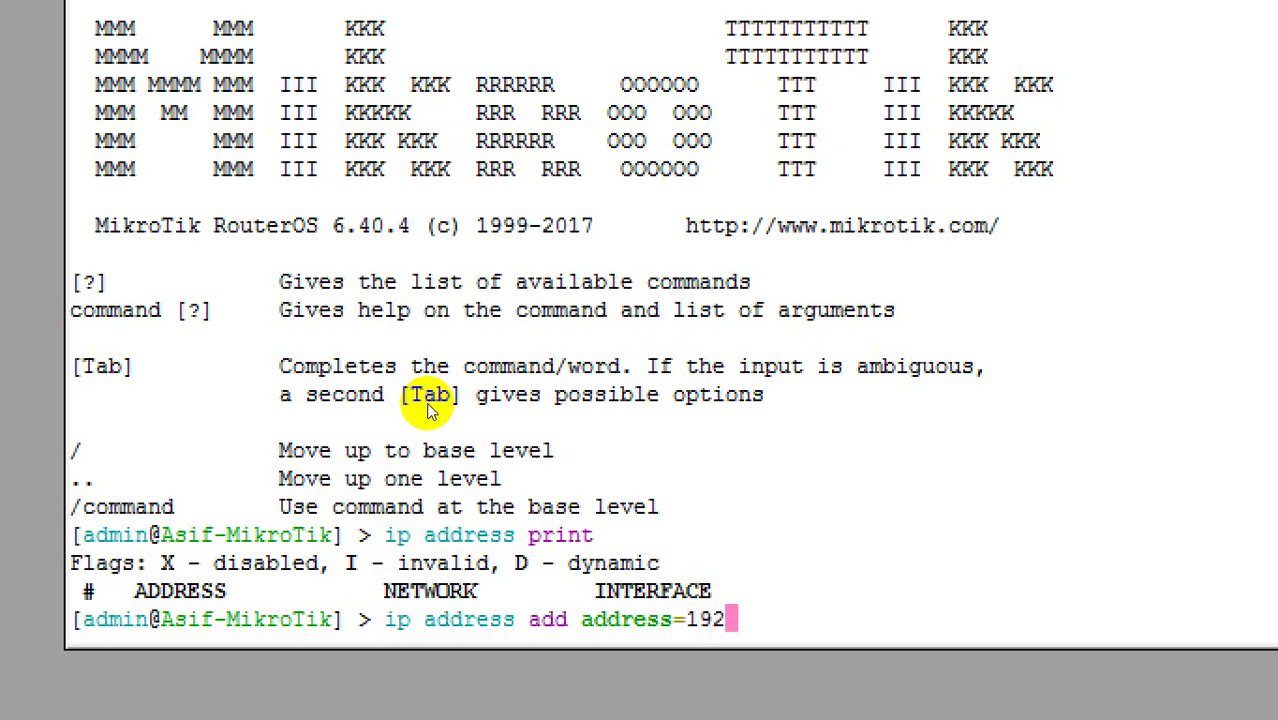
type(".168.")
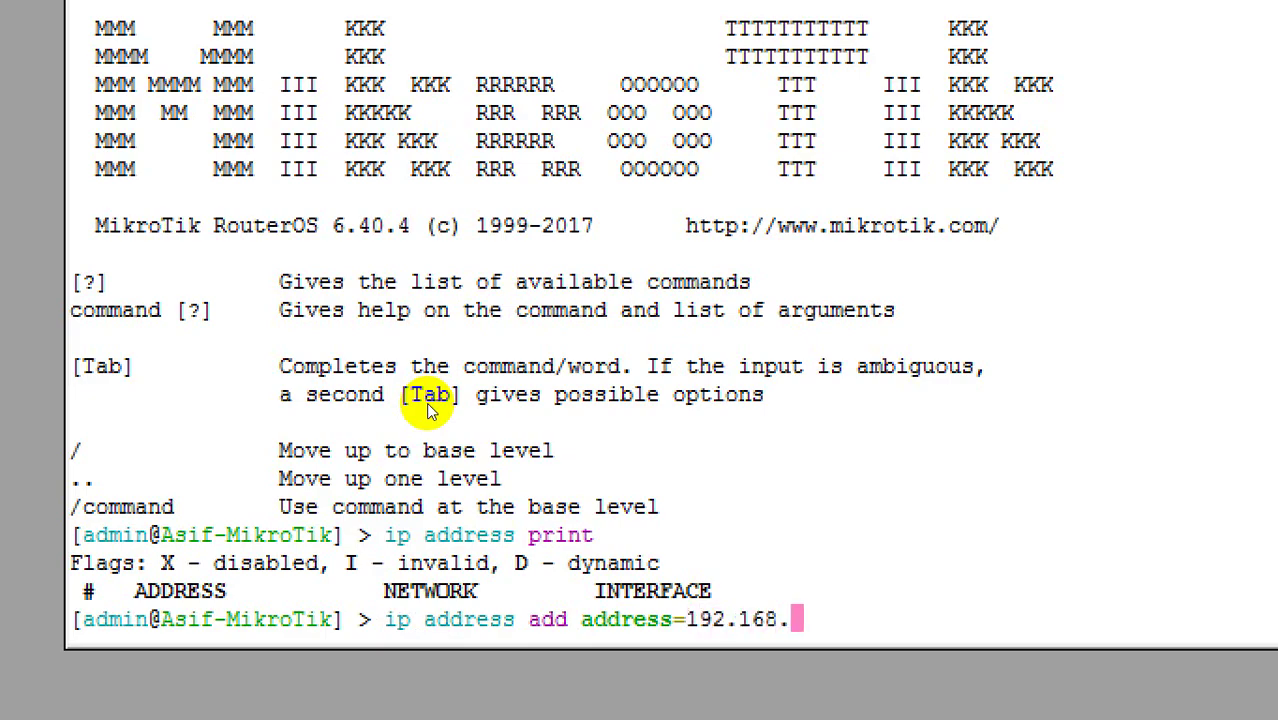
type("13.20")
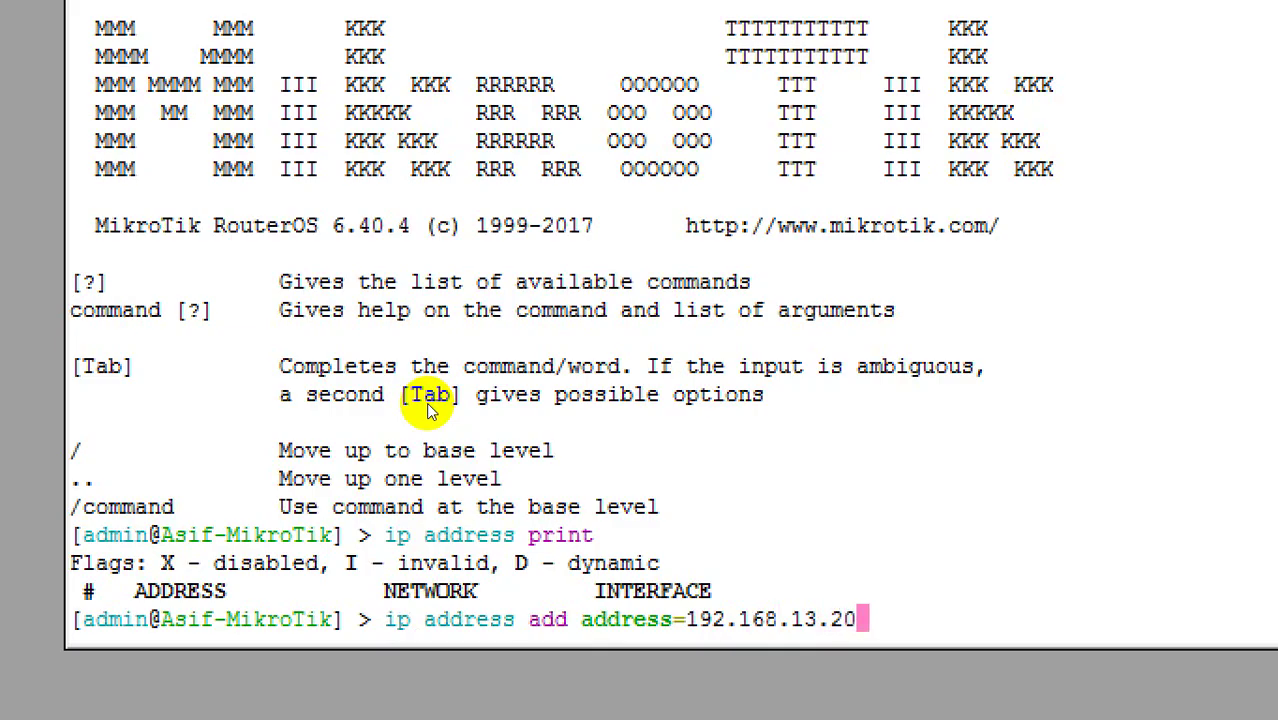
type("0/24 in")
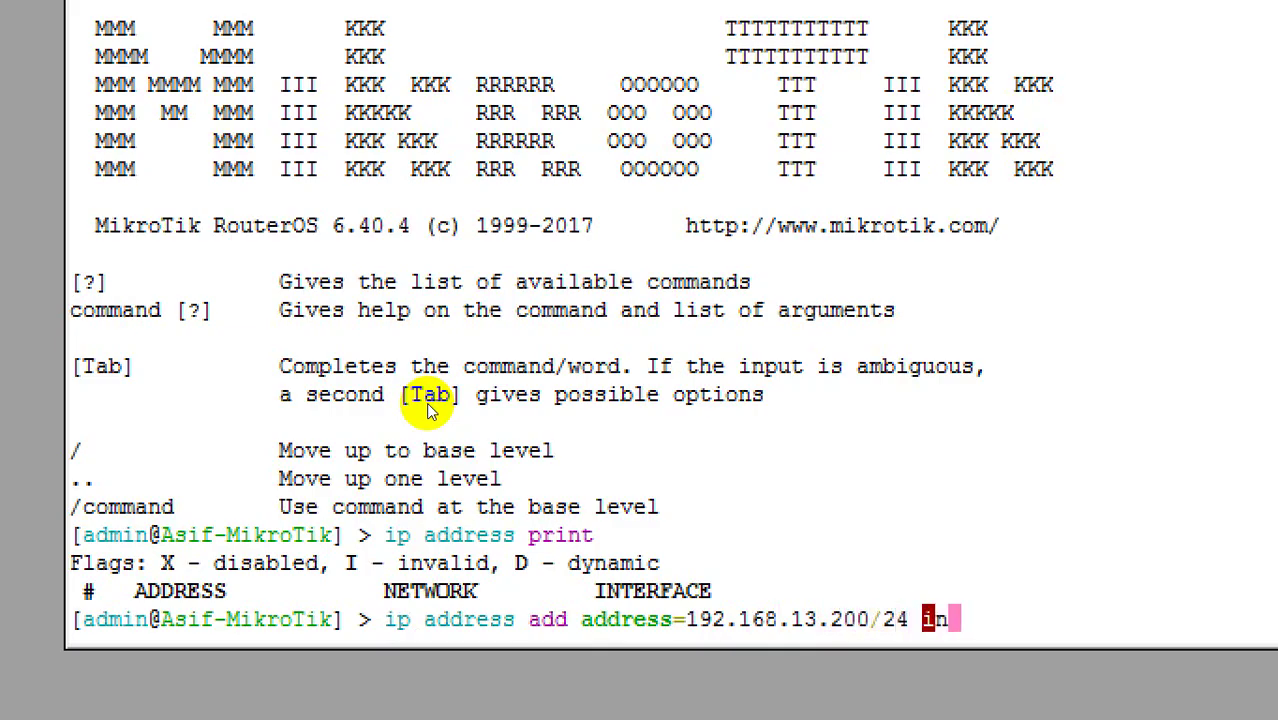
key("Tab")
type("ether")
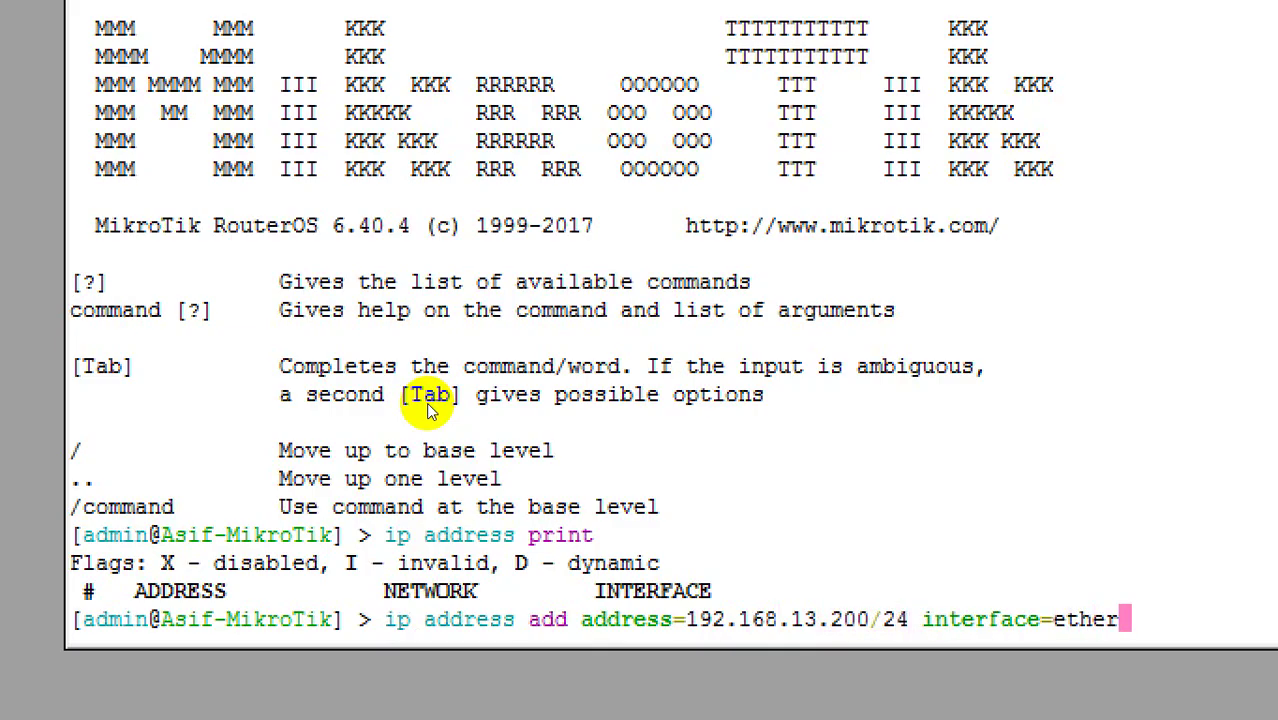
type("1")
type("w")
key("BackSpace")
type("a")
key("BackSpace")
key("BackSpace")
key("Tab")
key("Return")
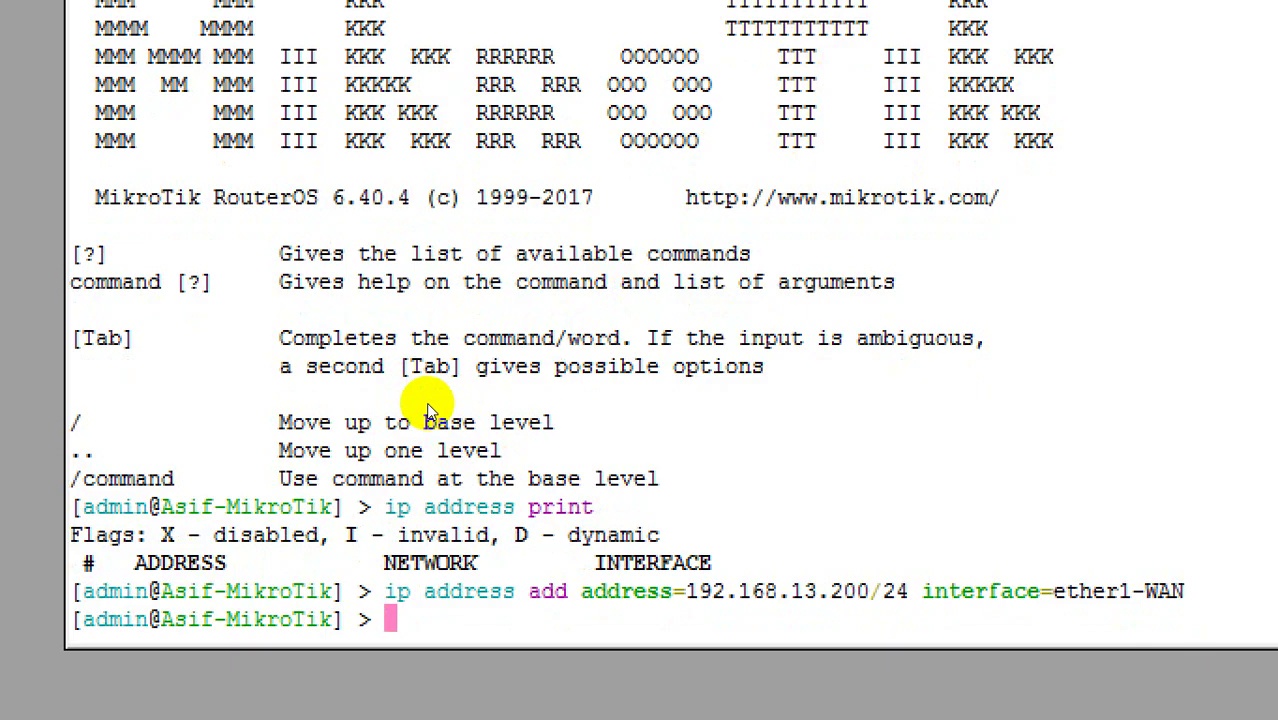
Step: Run ip address add to assign 10.10.10.1/24 to interface ether2-LAN, checking options with '?'
type("ip ad")
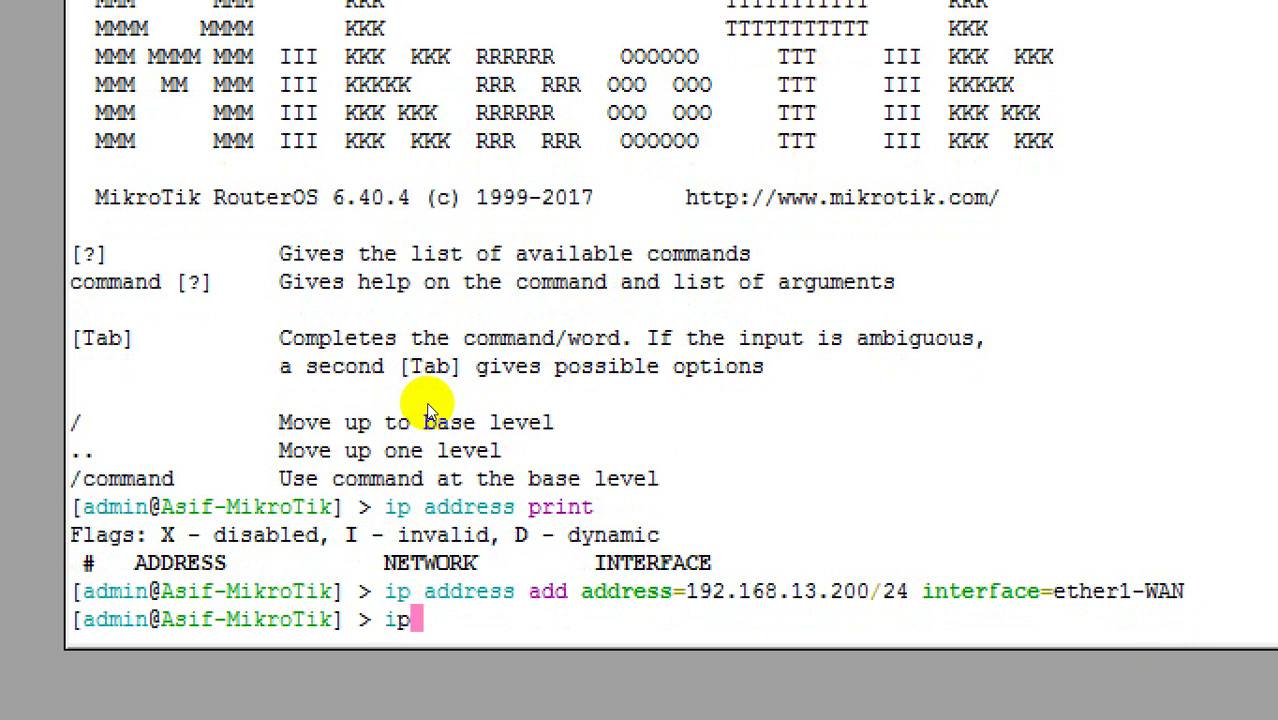
key("Tab")
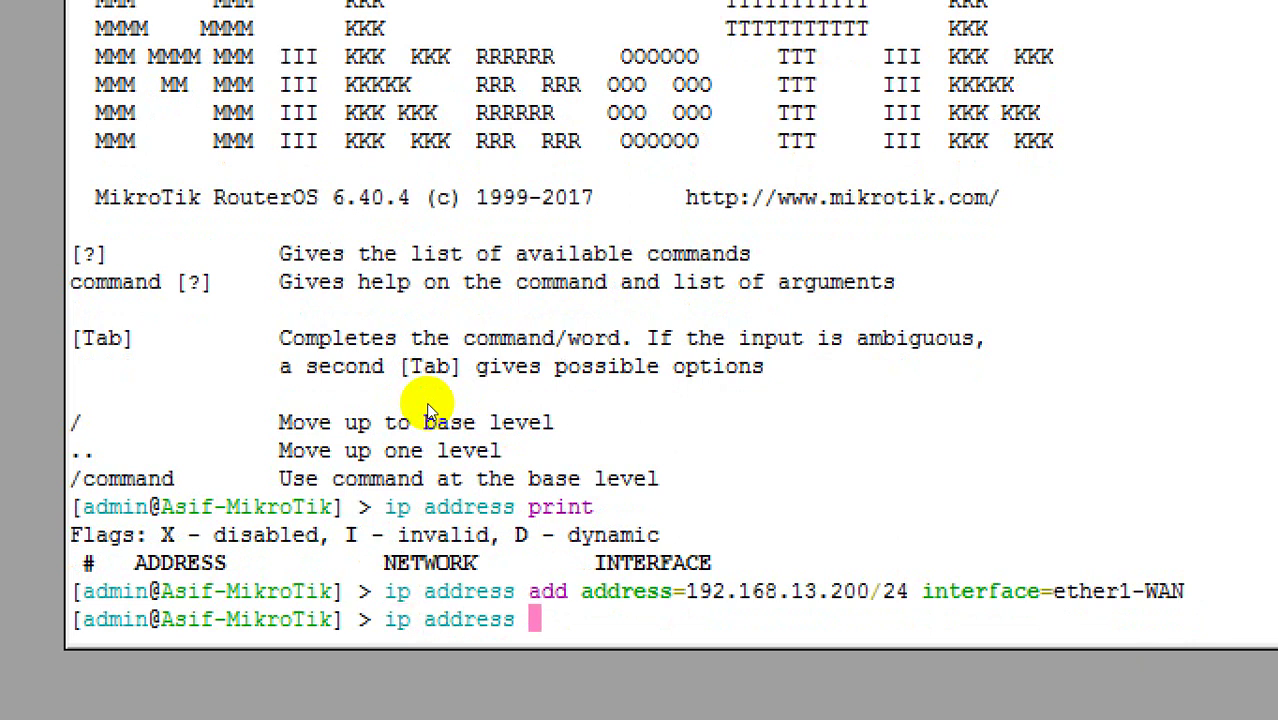
key("question")
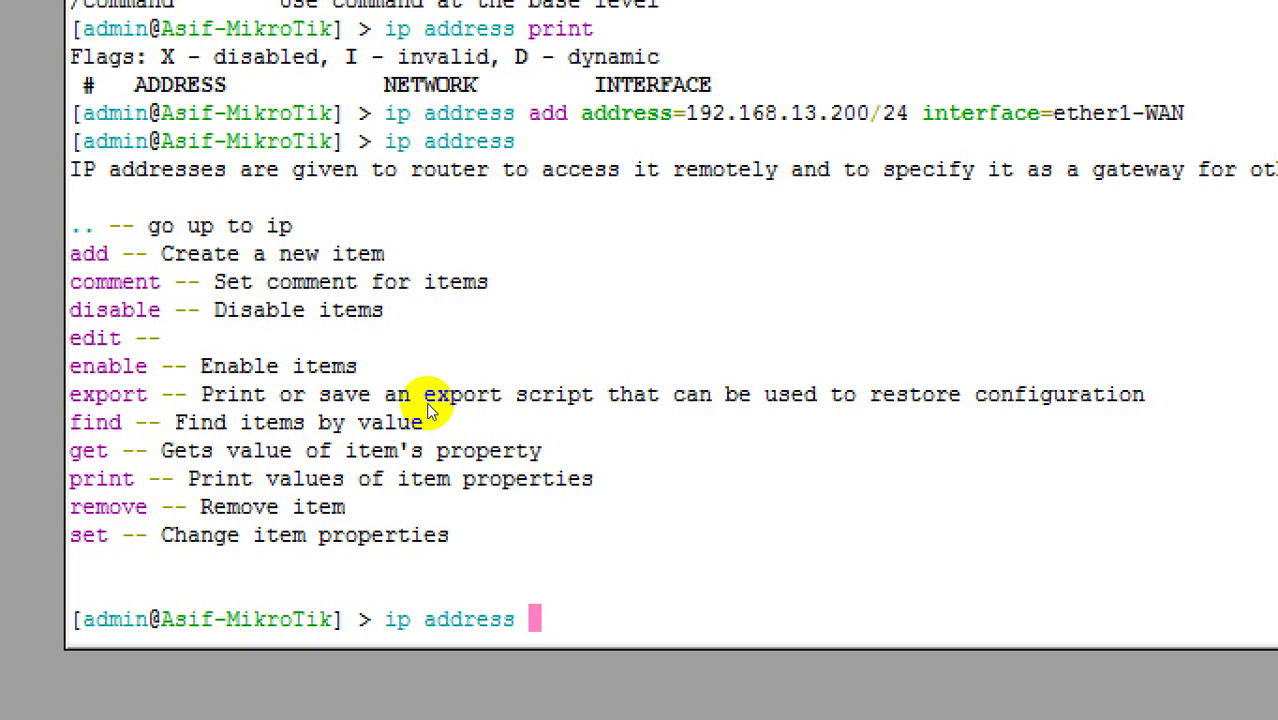
type("add ")
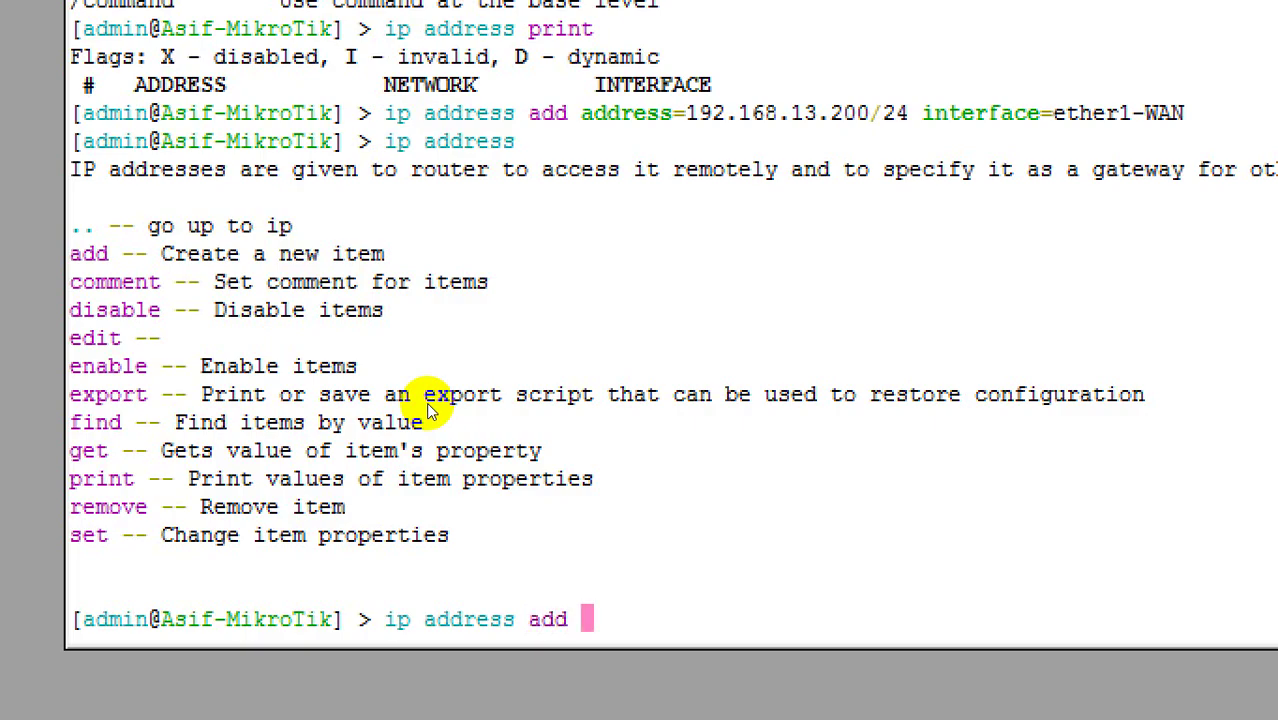
type("ad")
key("Tab")
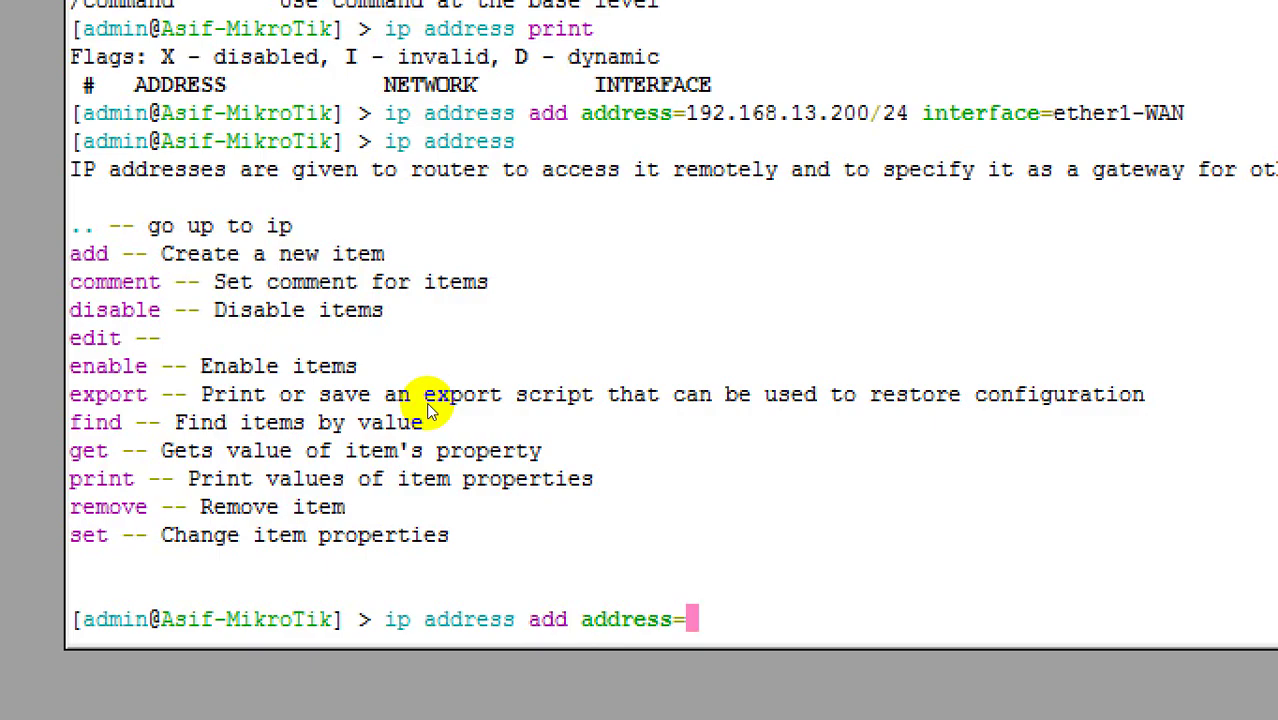
type("10.1")
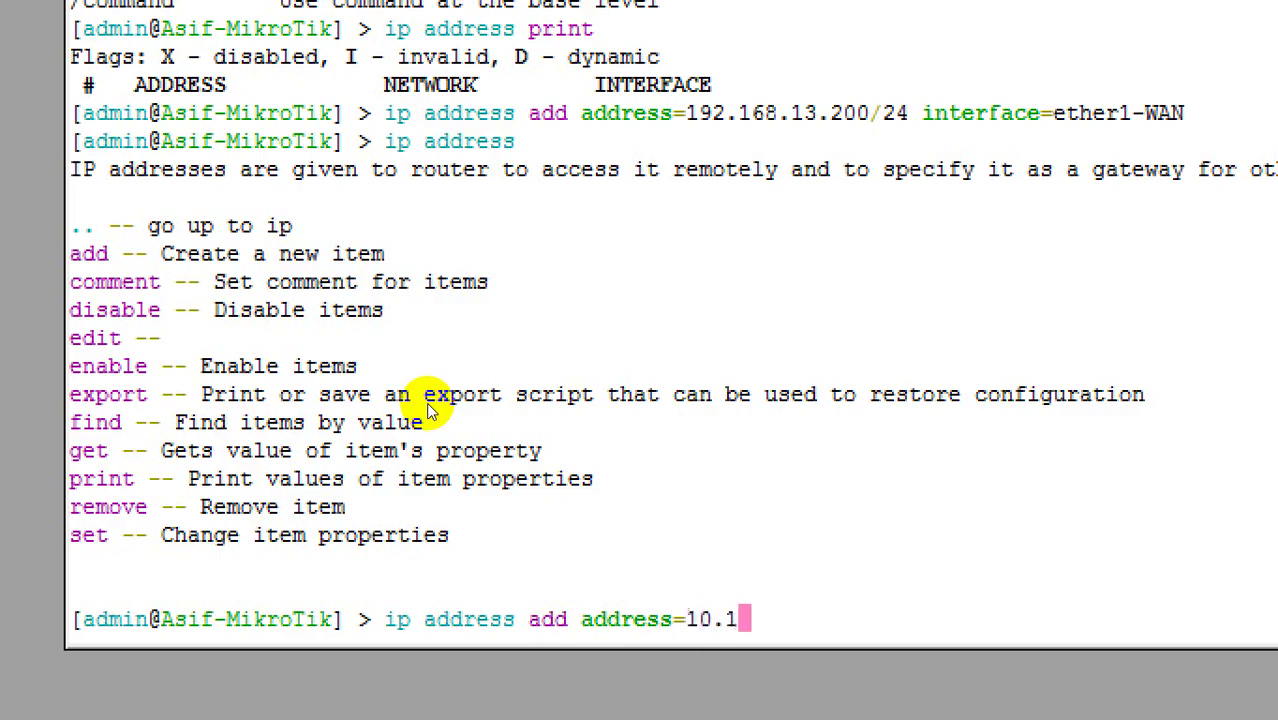
type("0.10.1/24")
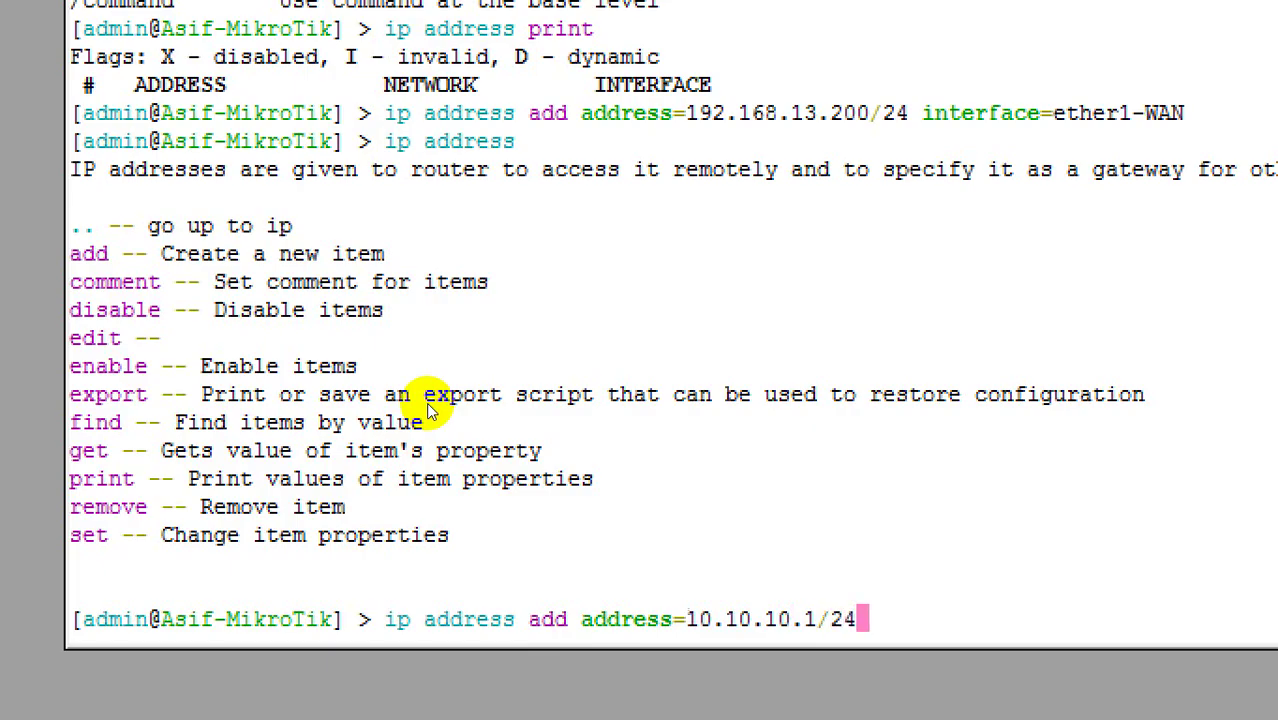
type(" interface=ether2")
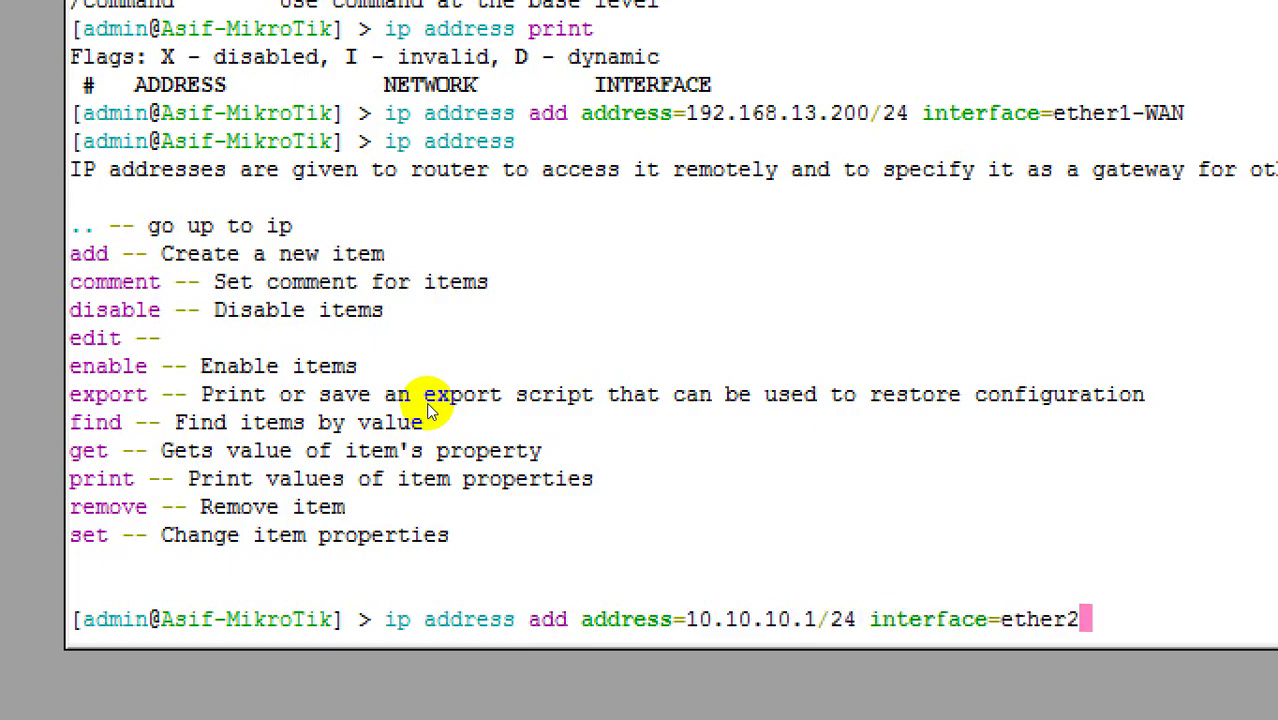
key("Tab")
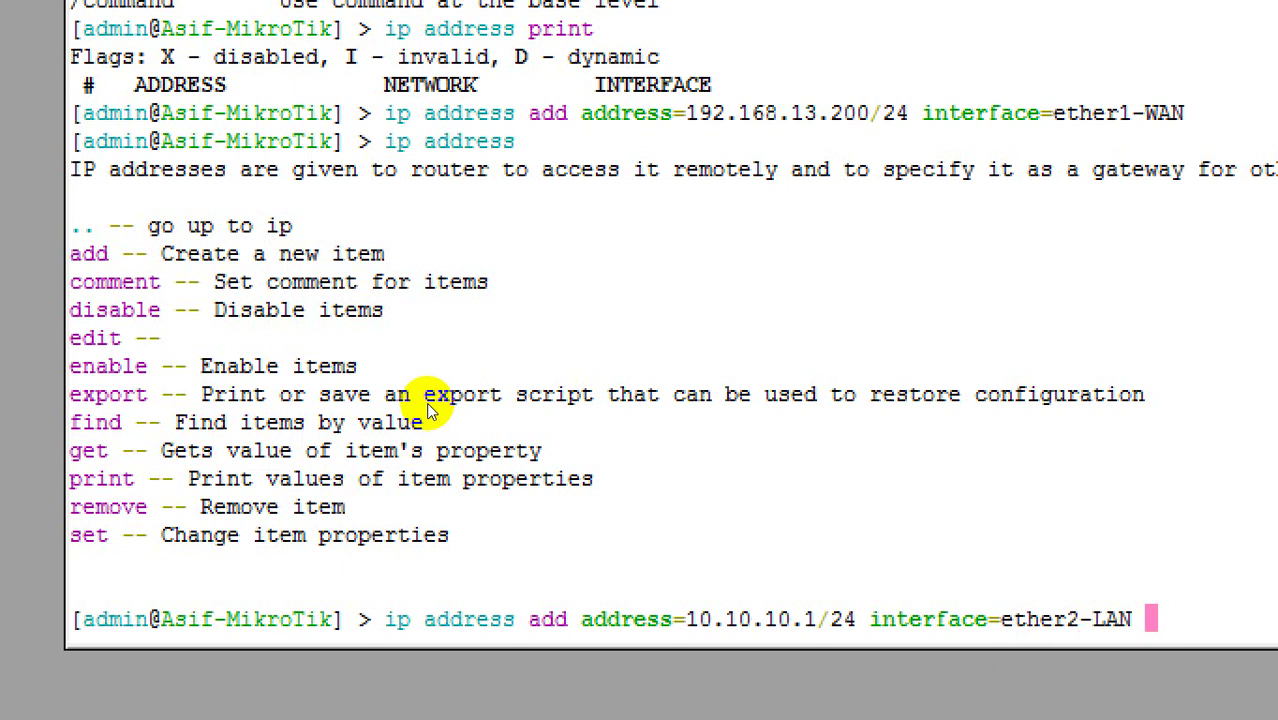
key("BackSpace")
key("BackSpace")
key("BackSpace")
key("BackSpace")
key("BackSpace")
key("BackSpace")
key("BackSpace")
key("BackSpace")
key("BackSpace")
key("BackSpace")
key("BackSpace")
key("question")
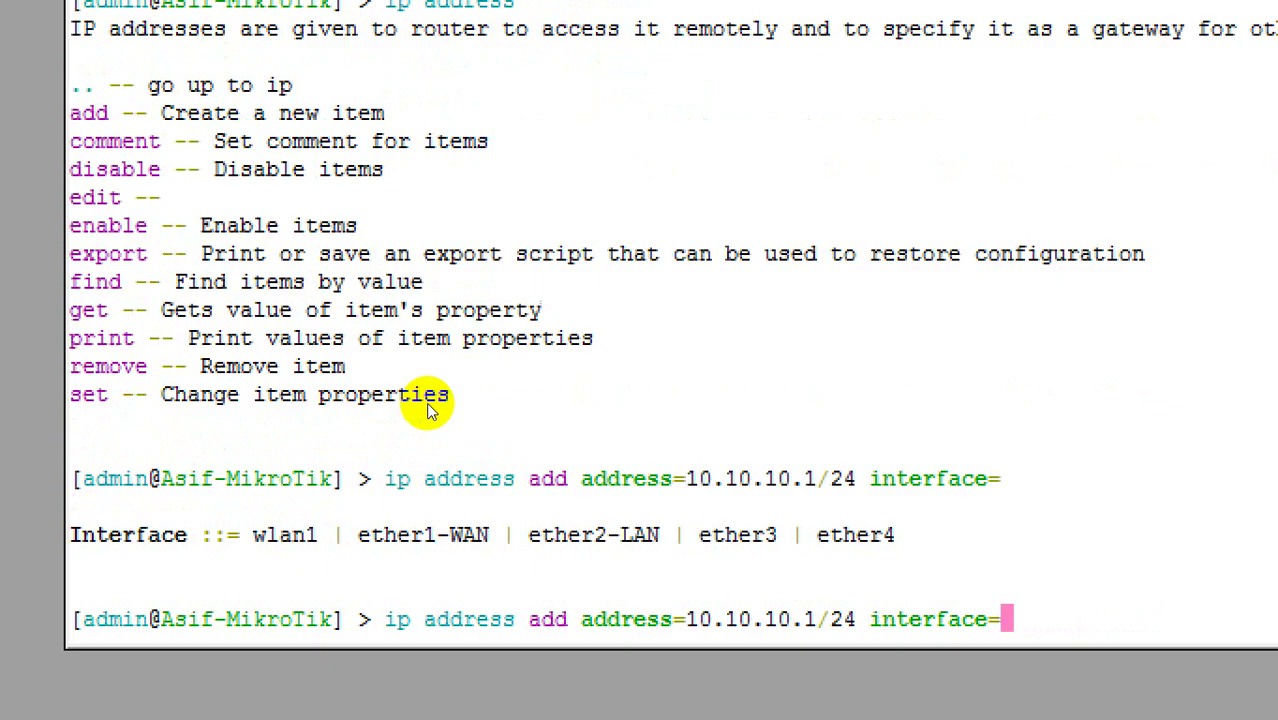
type("ether2")
key("Tab")
key("Return")
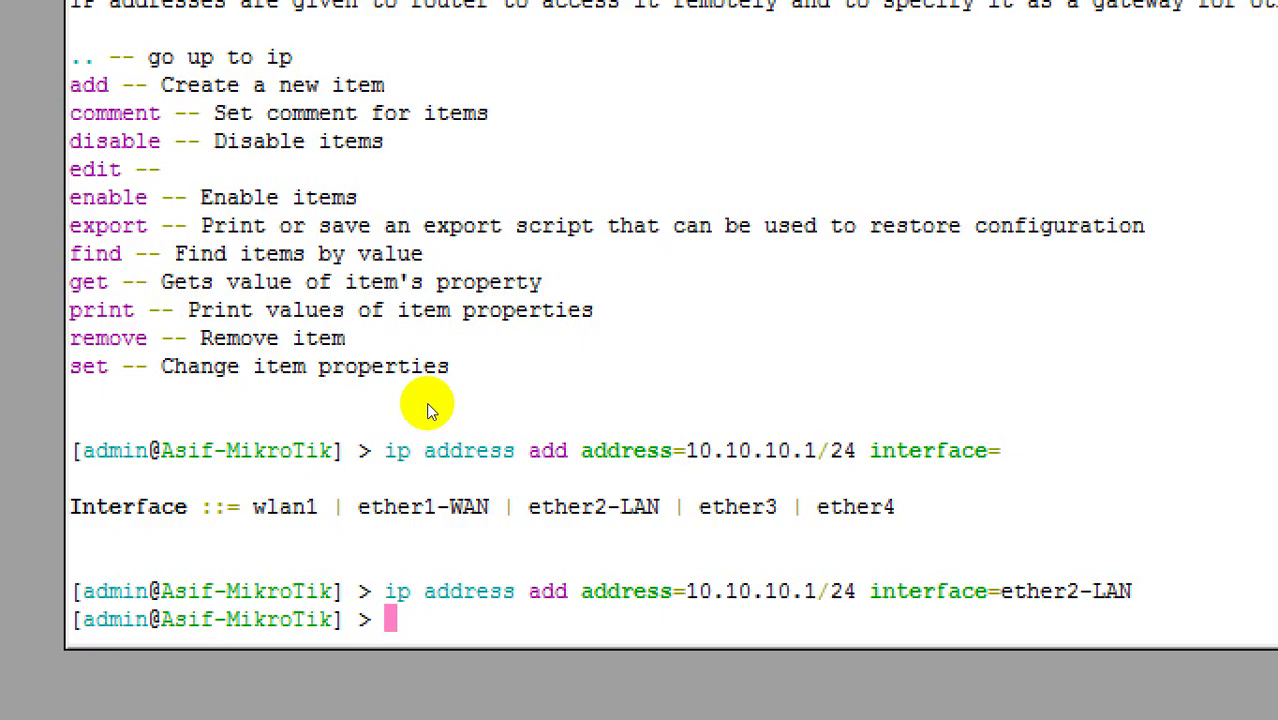
Step: Add route dst-address=0.0.0.0/0 with gateway=192.168.13.1, fixing a mistyped destination
type("ip r")
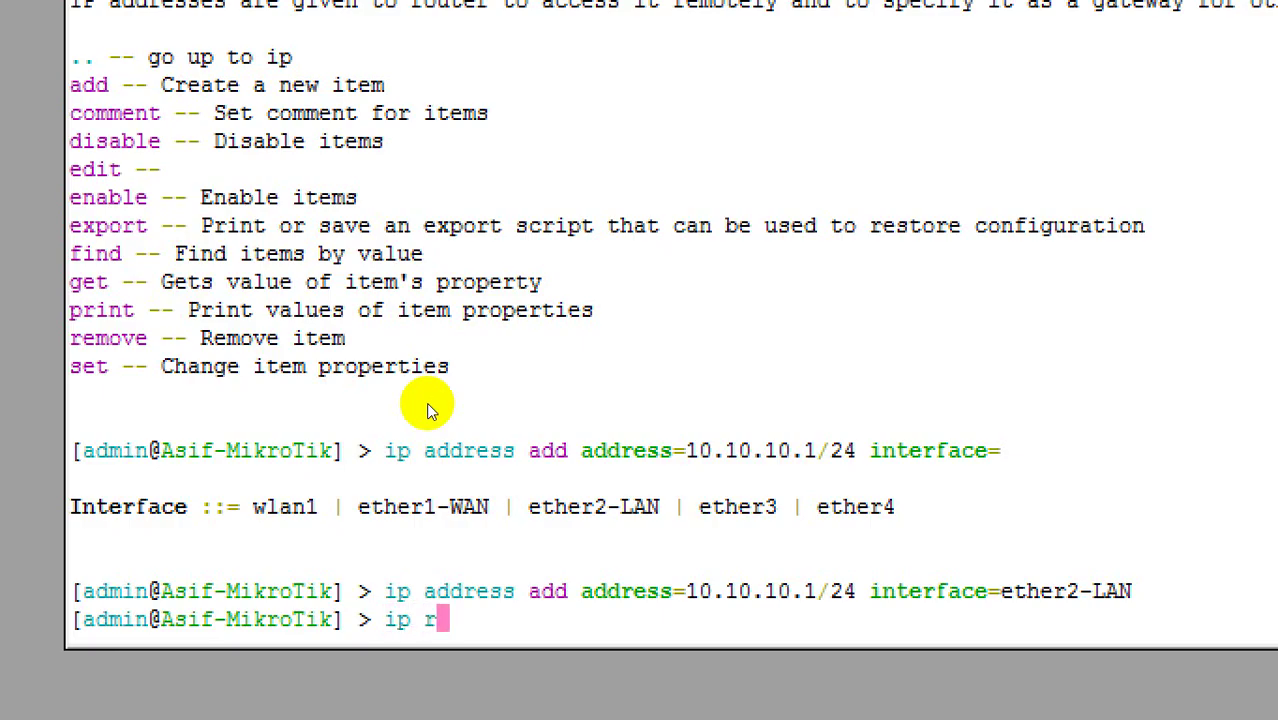
key("Tab")
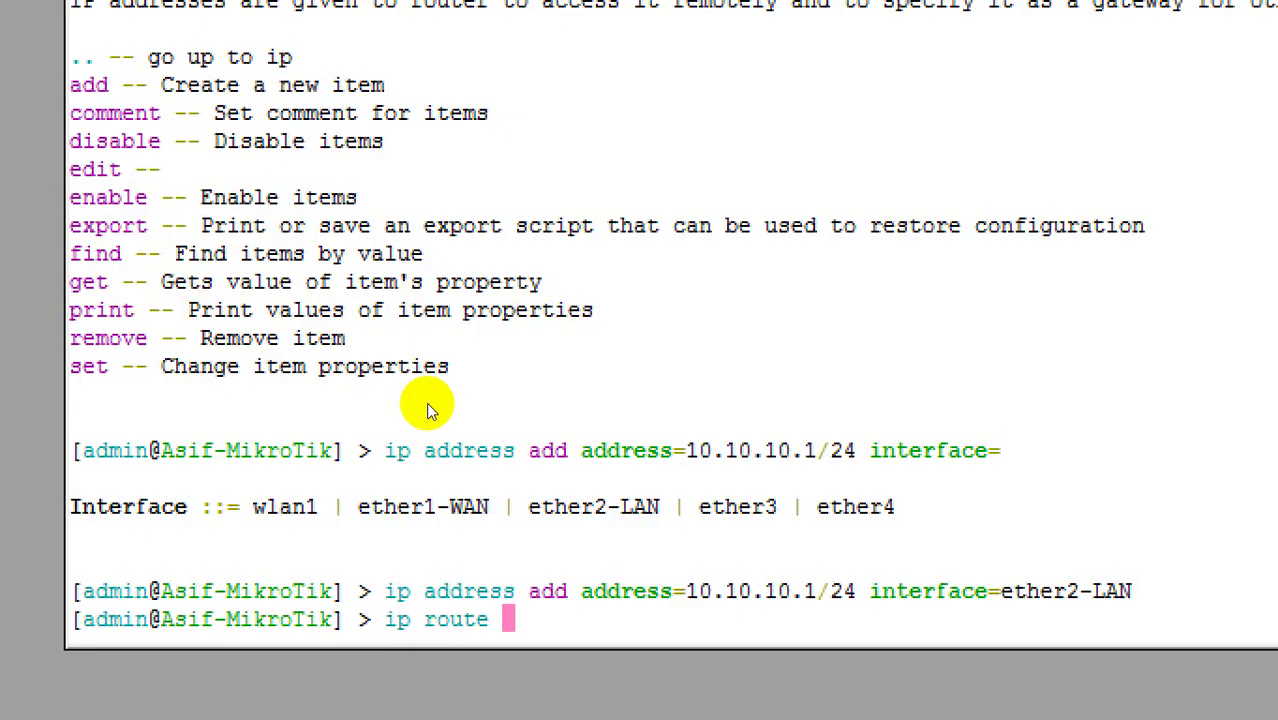
type("ad")
key("Tab")
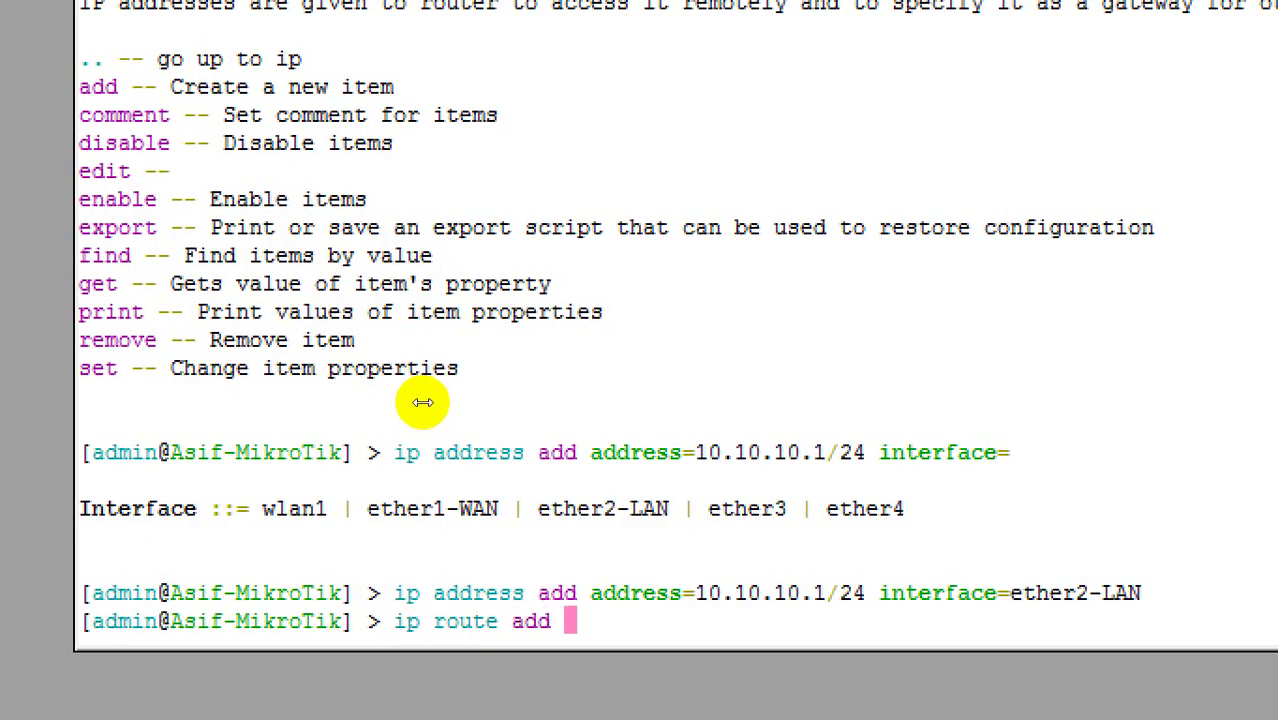
type("dst")
key("Tab")
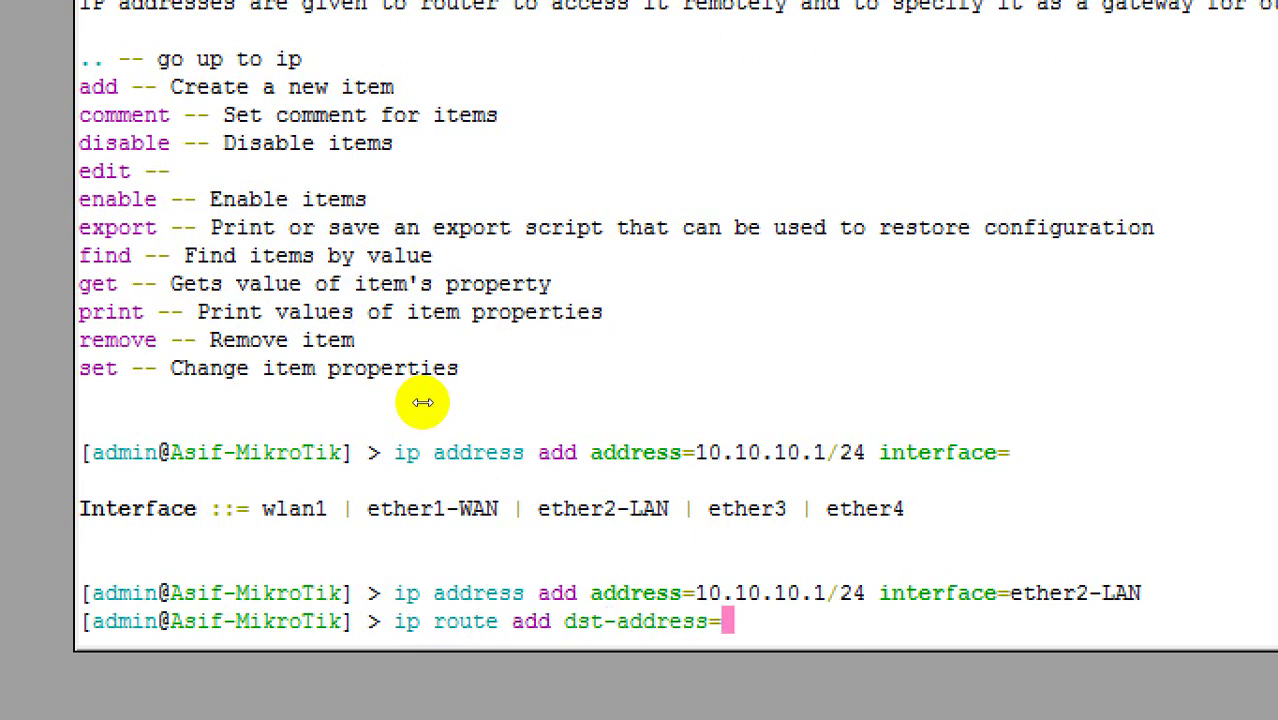
type("0.0.0./0")
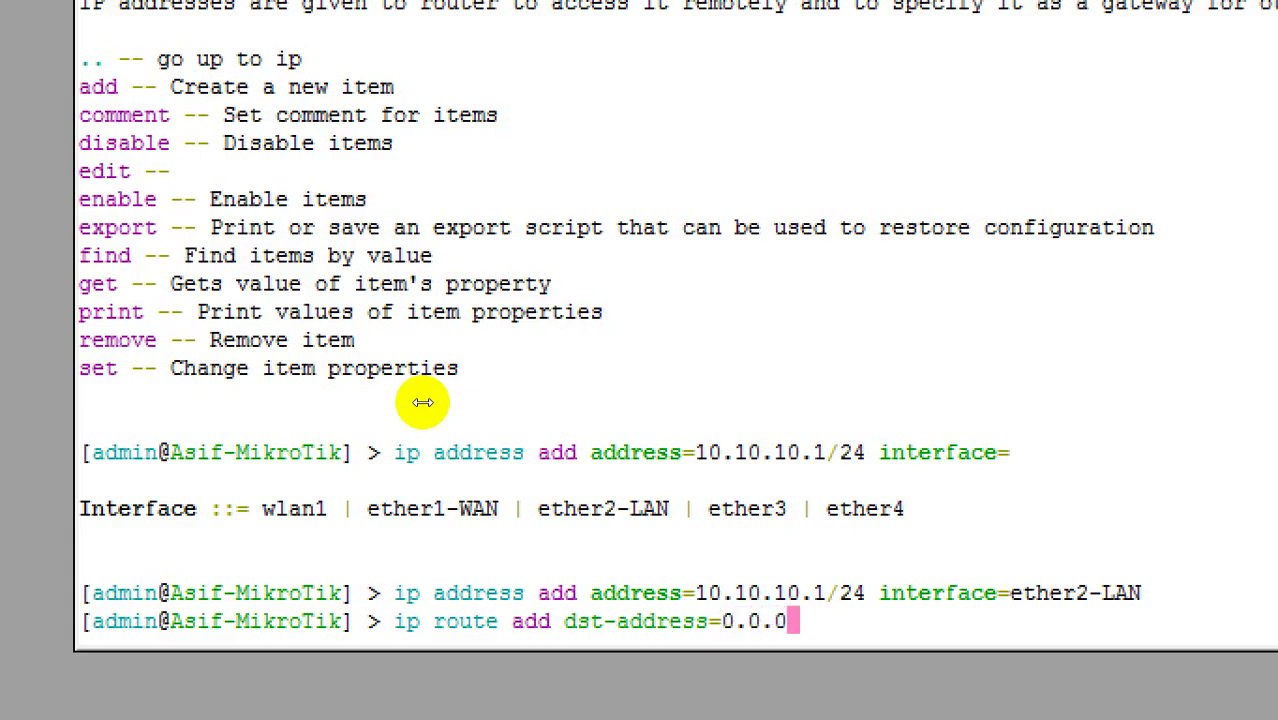
key("BackSpace")
key("BackSpace")
key("BackSpace")
type(".0/0")
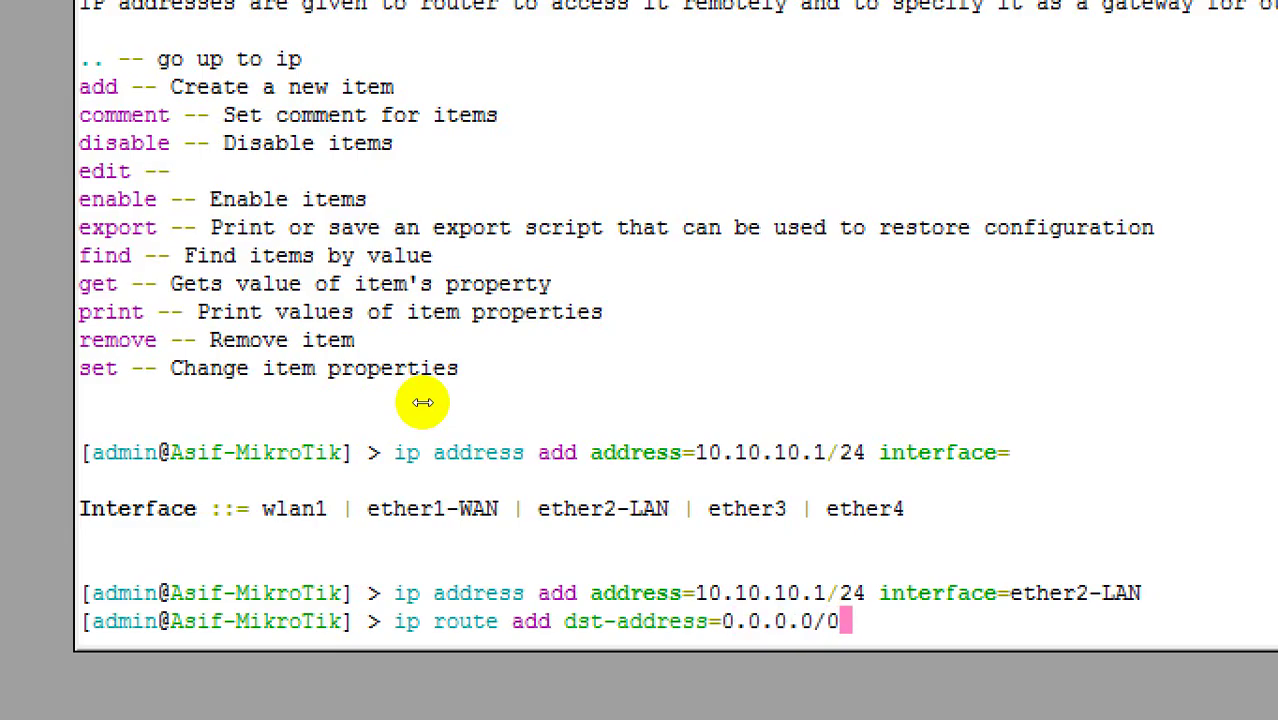
type(" gateway=192")
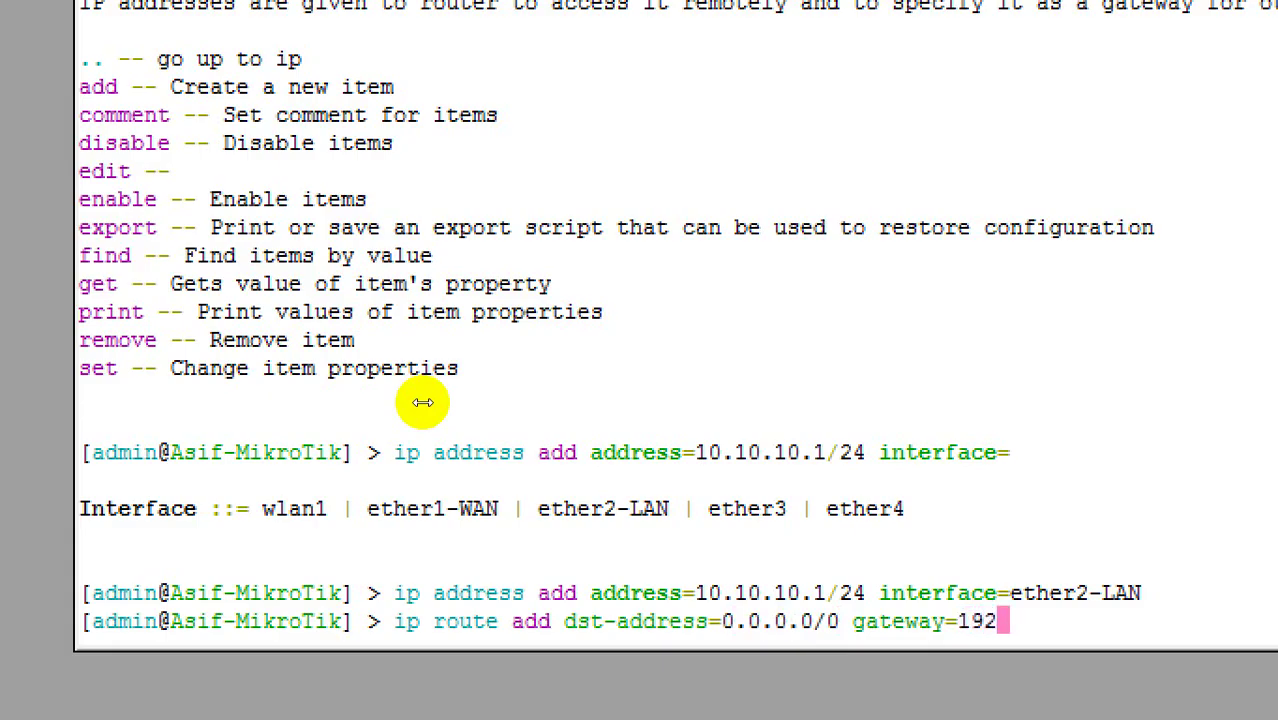
type(".168.13.1")
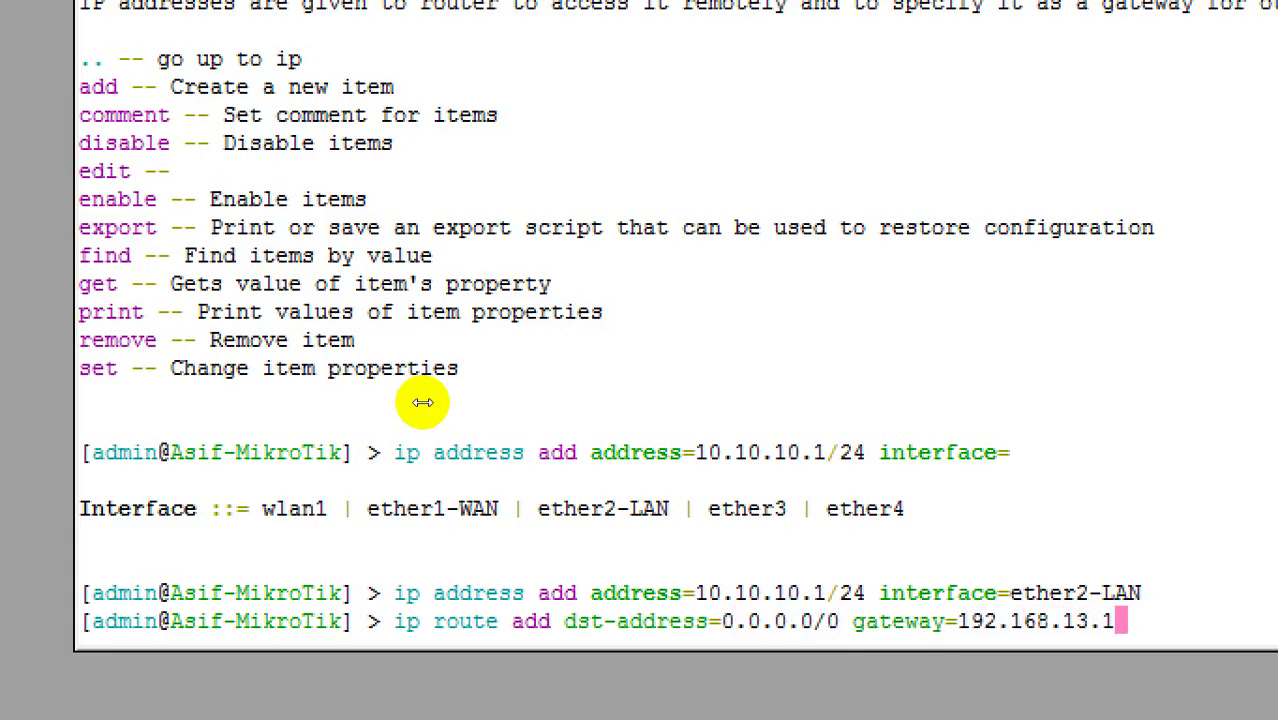
key("Return")
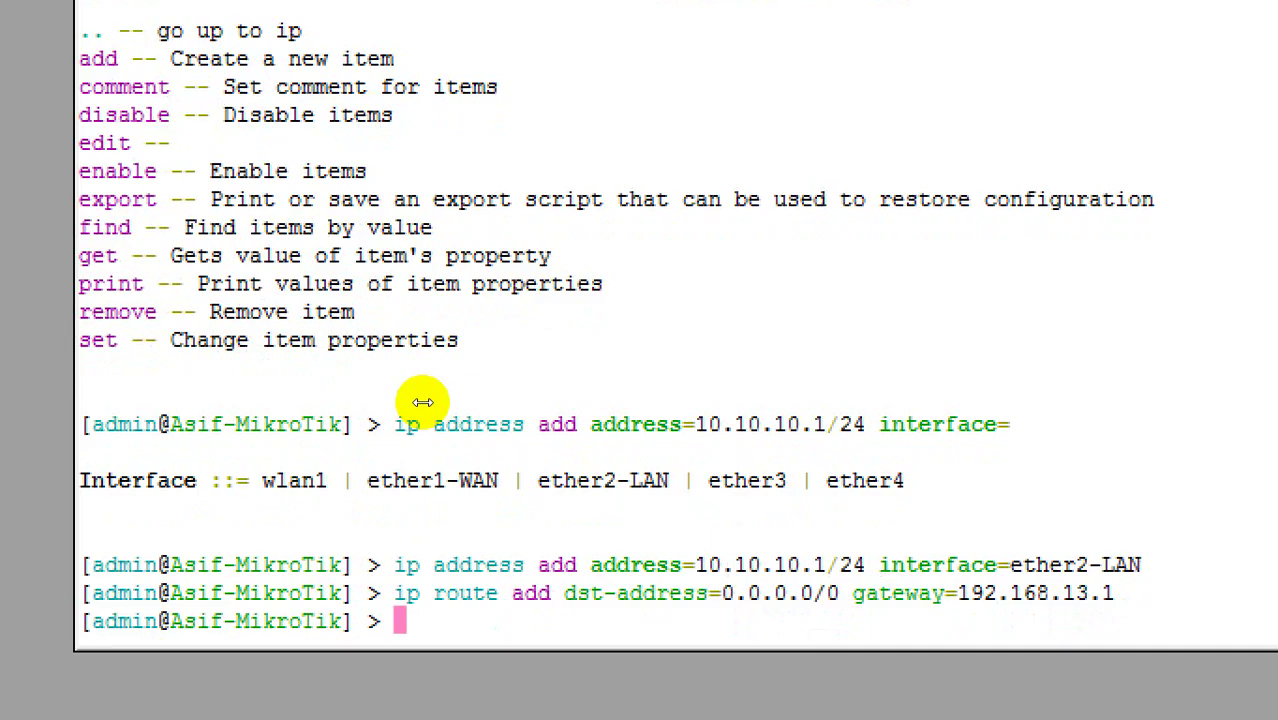
Step: Print the routing table and highlight the active default route row
type("ip route  print")
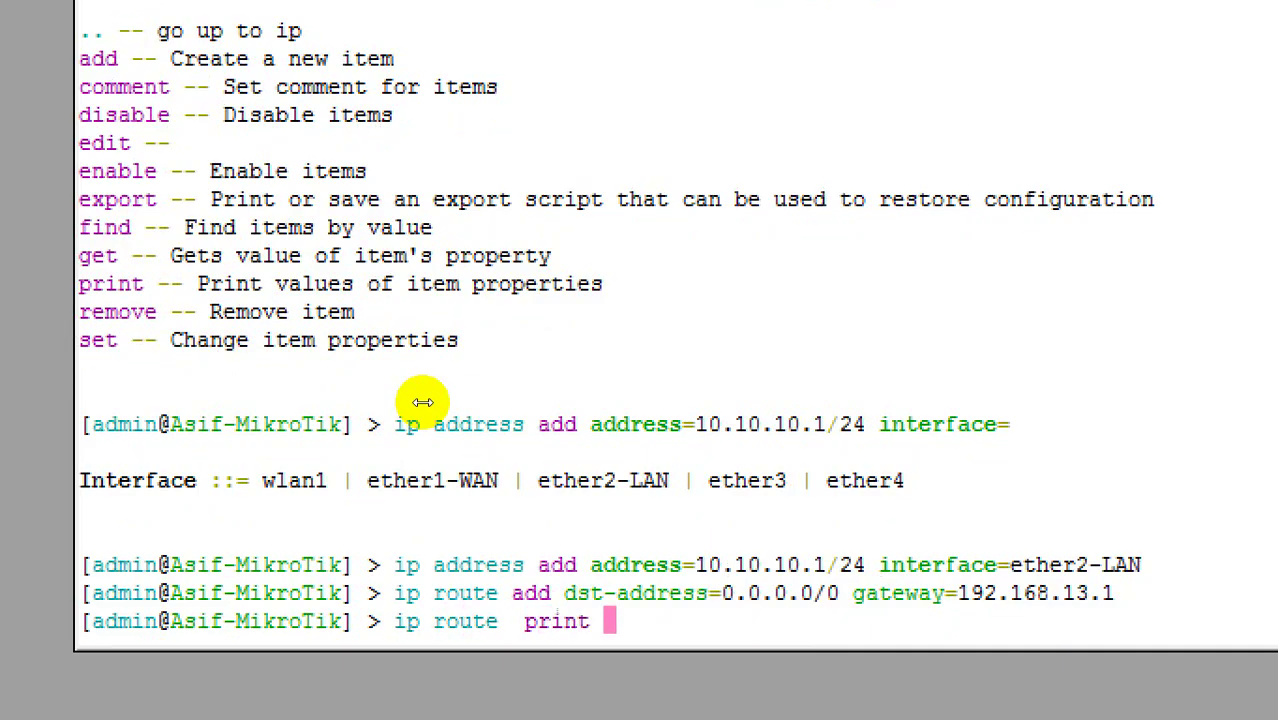
key("Return")
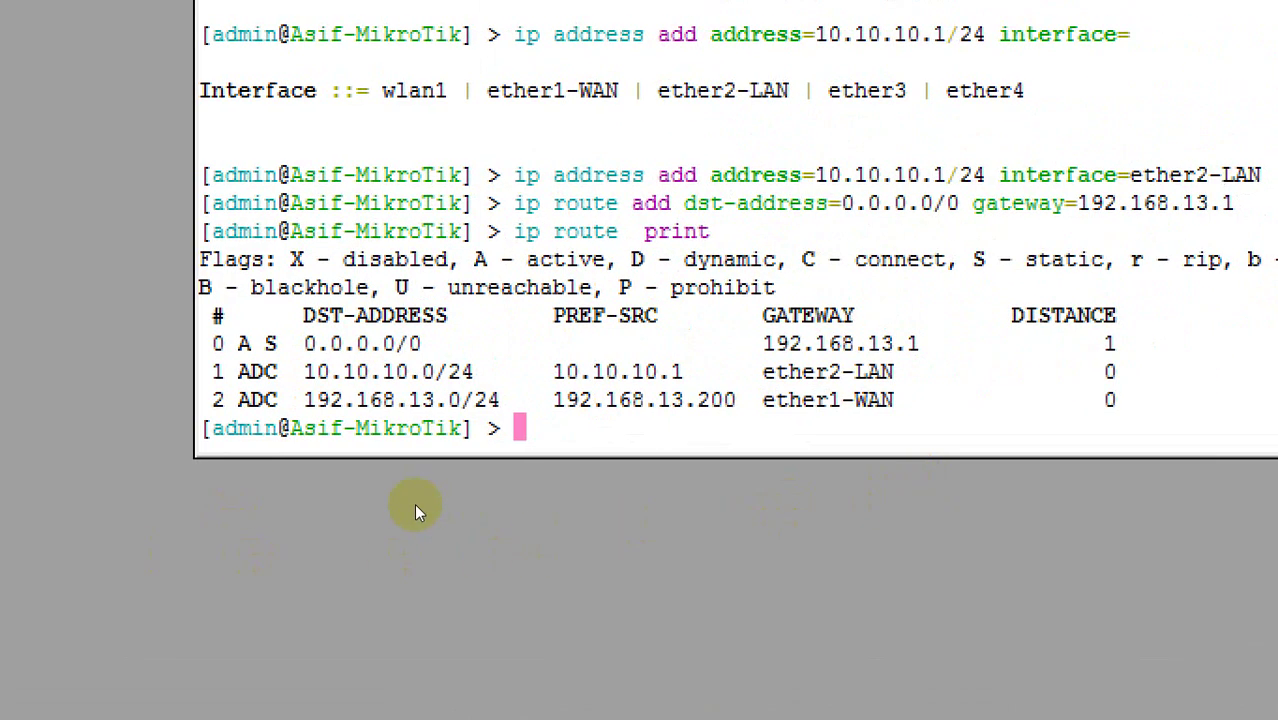
left_click_drag(434, 486, 888, 492)
Step: Run ip dns set servers=8.8.8.8,8.8.4.4 in the terminal
left_click(996, 400)
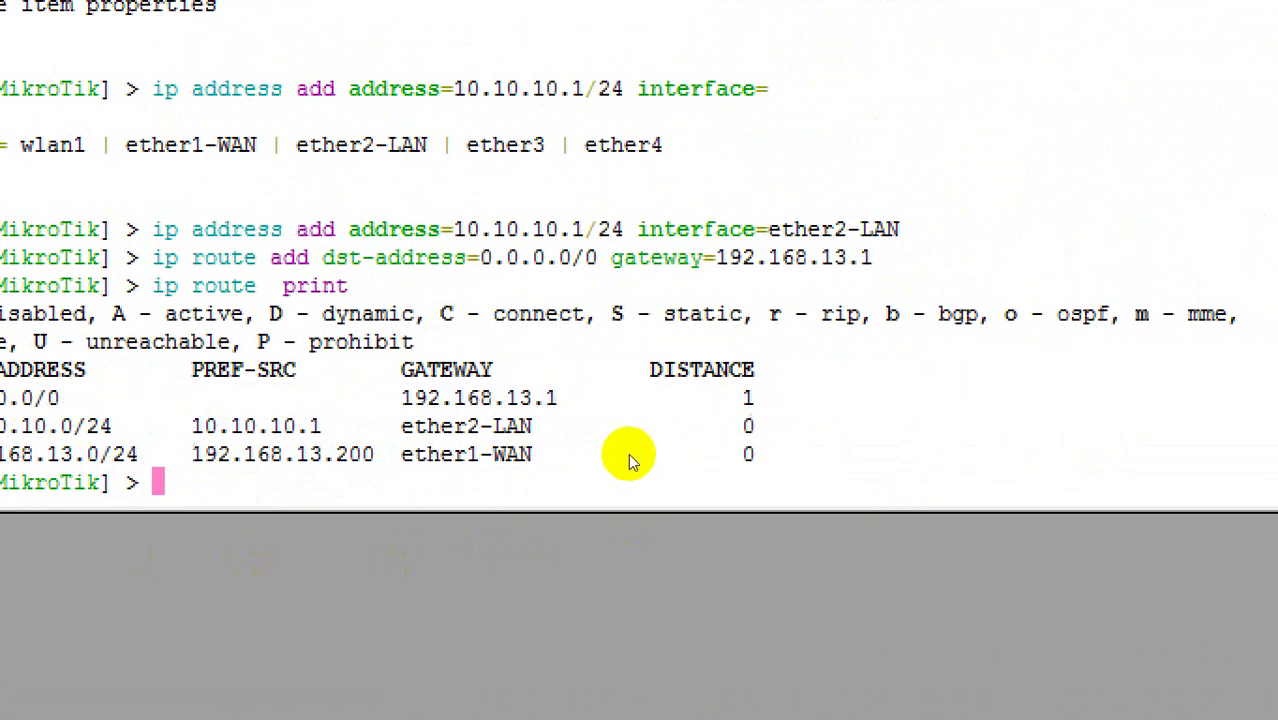
type("ip d")
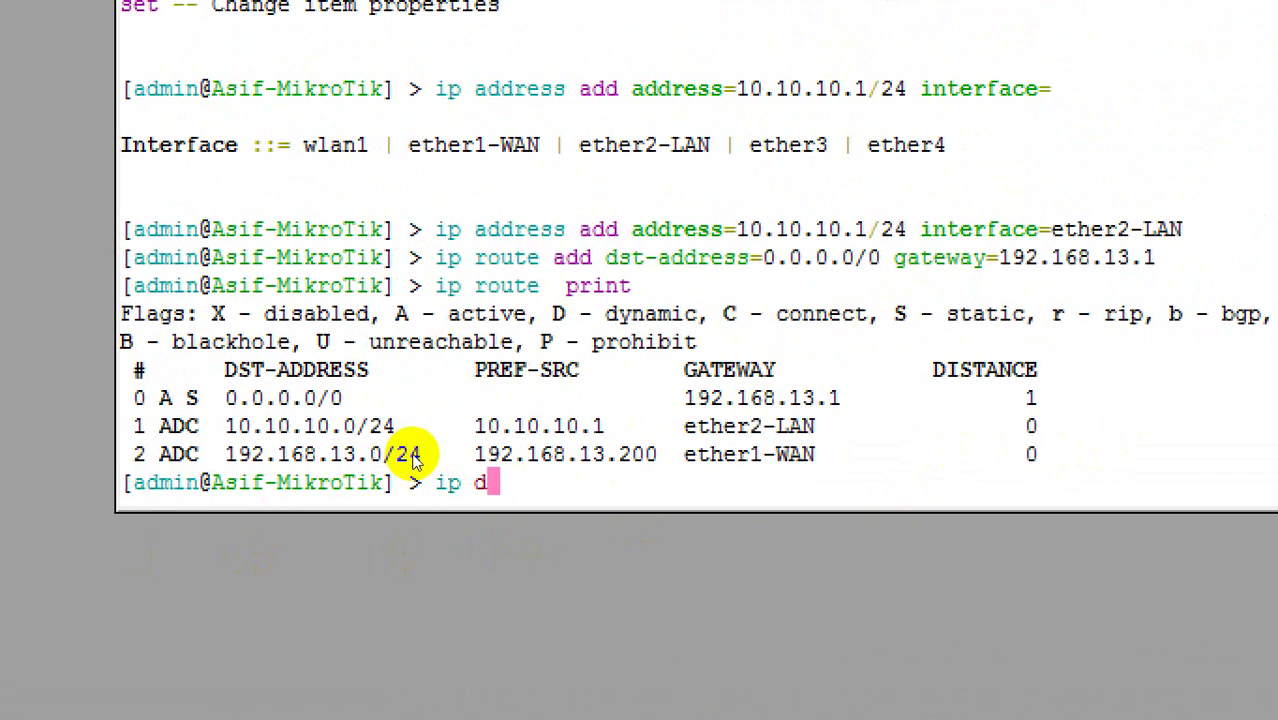
type("ns set ")
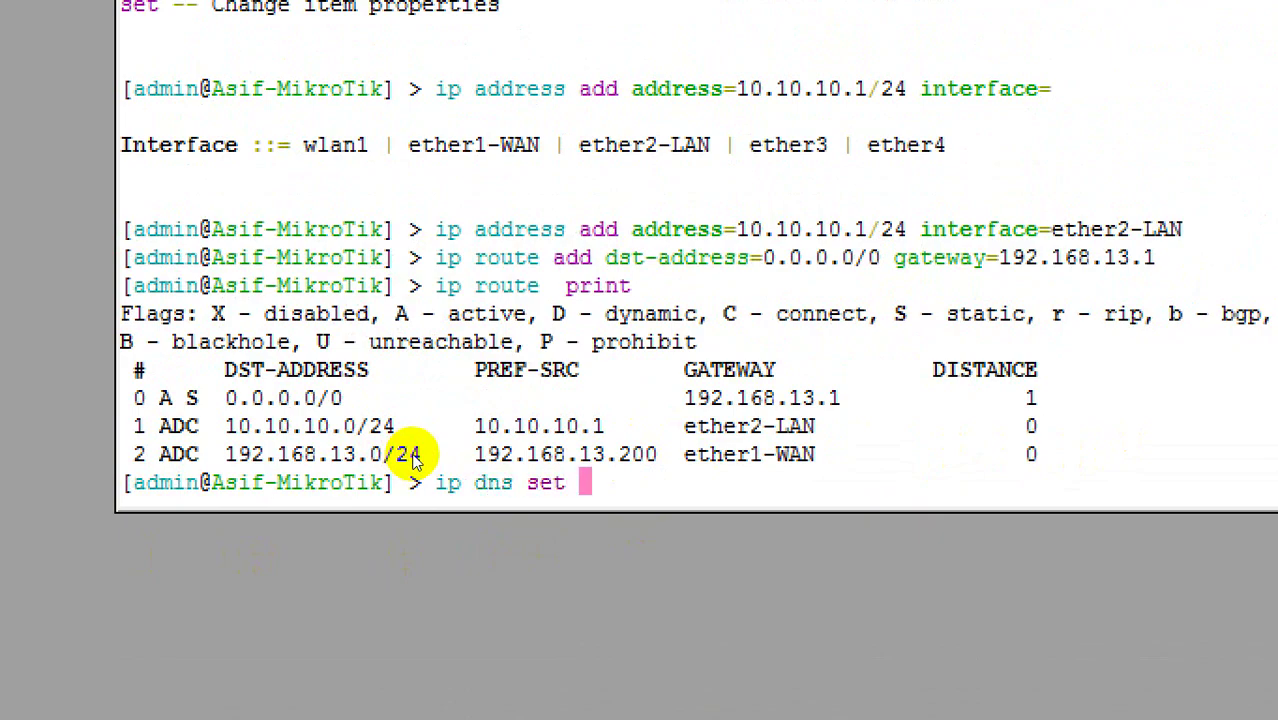
type("ser")
key("Tab")
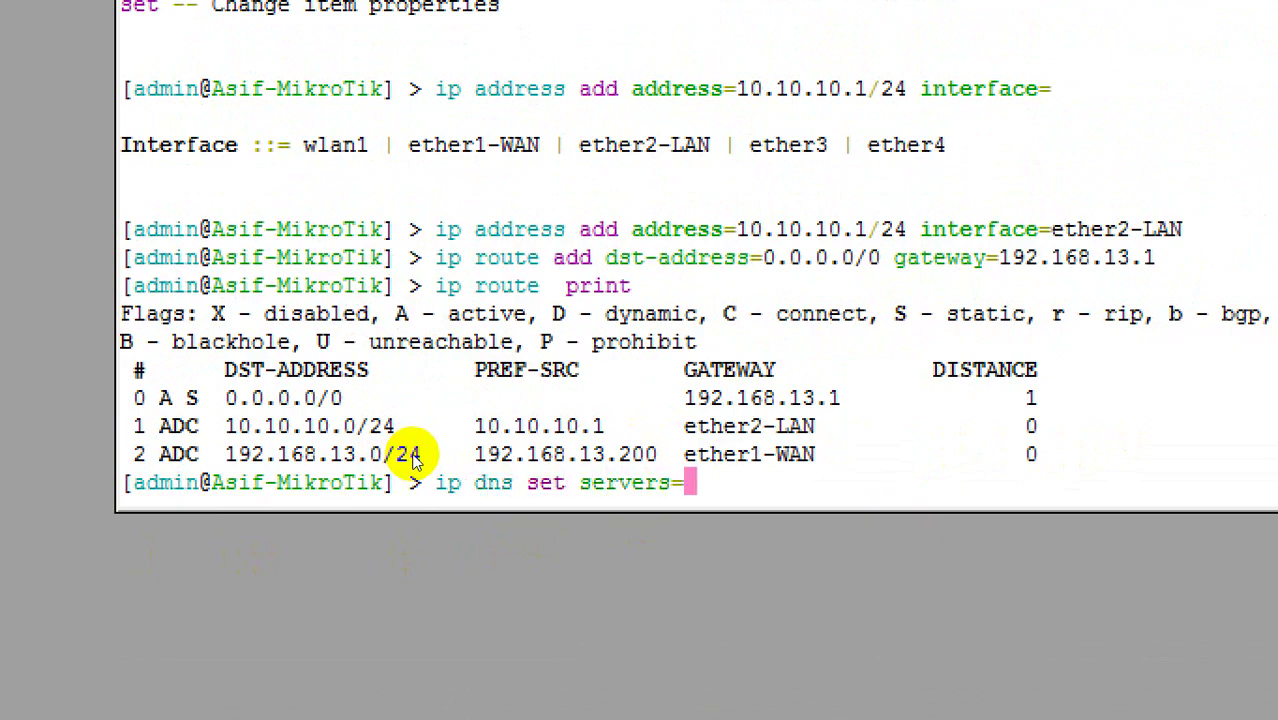
type("8.8.8.8")
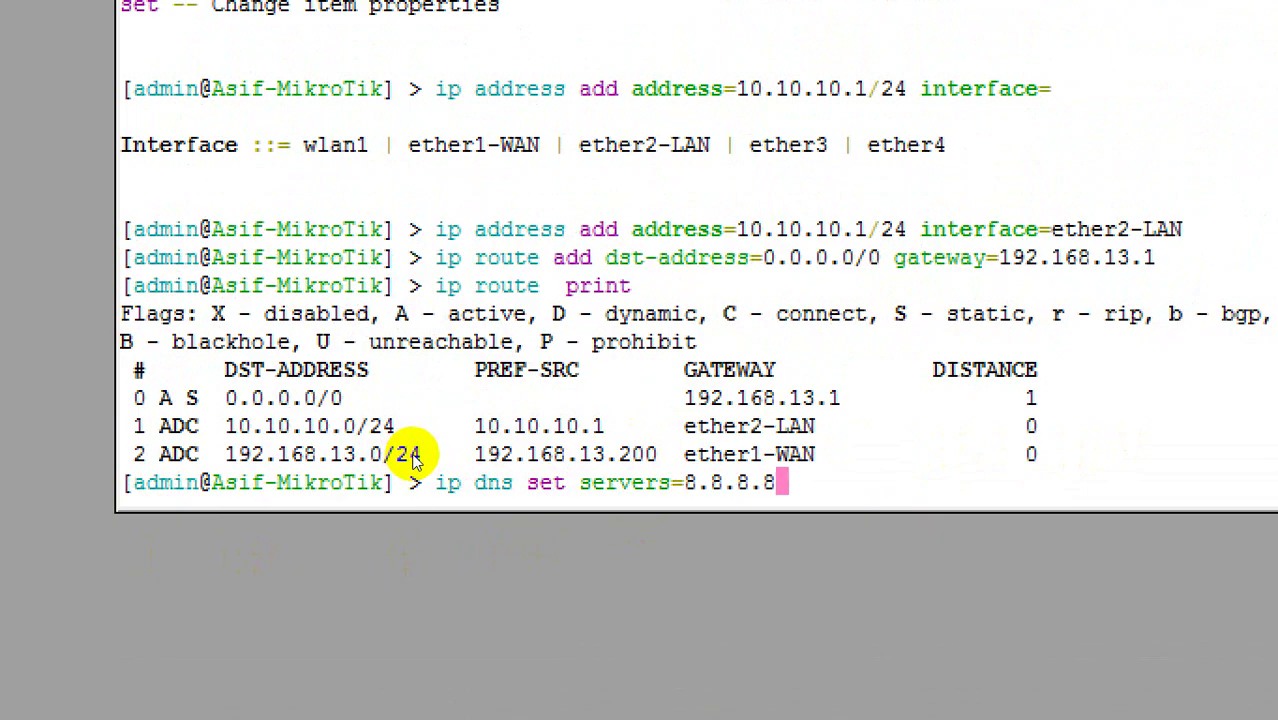
type(",8.8.4.4")
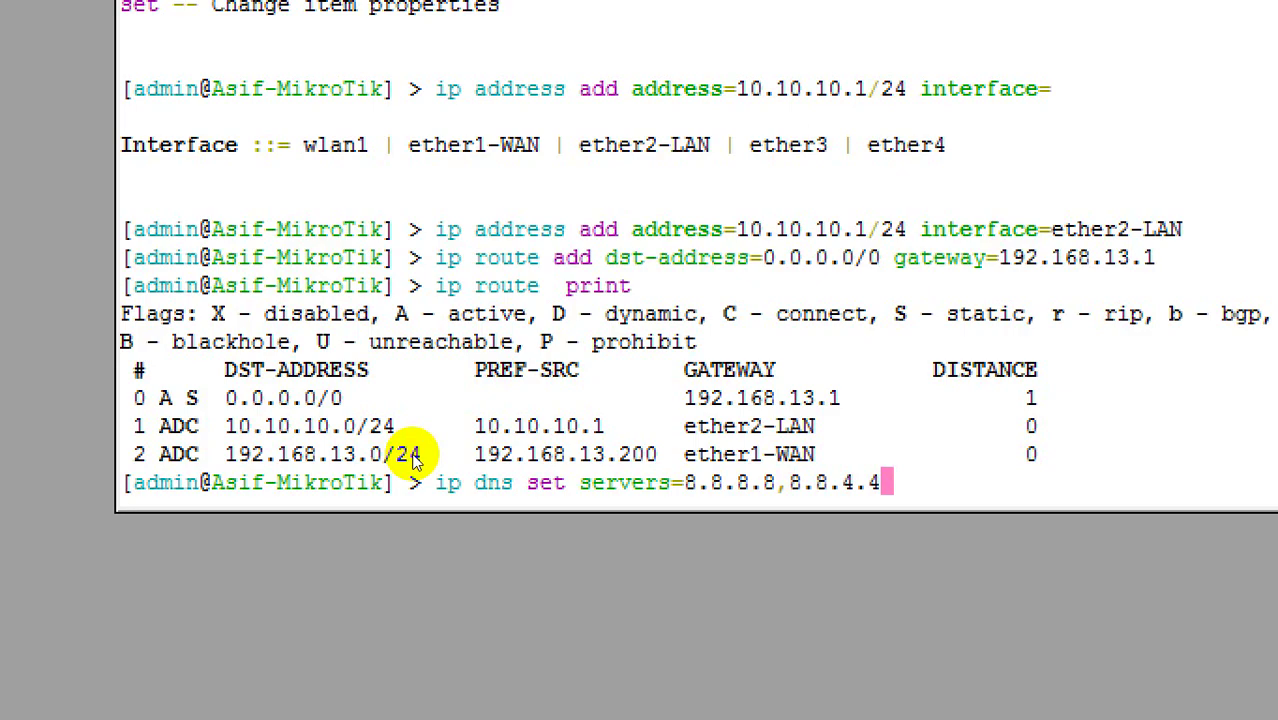
key("Return")
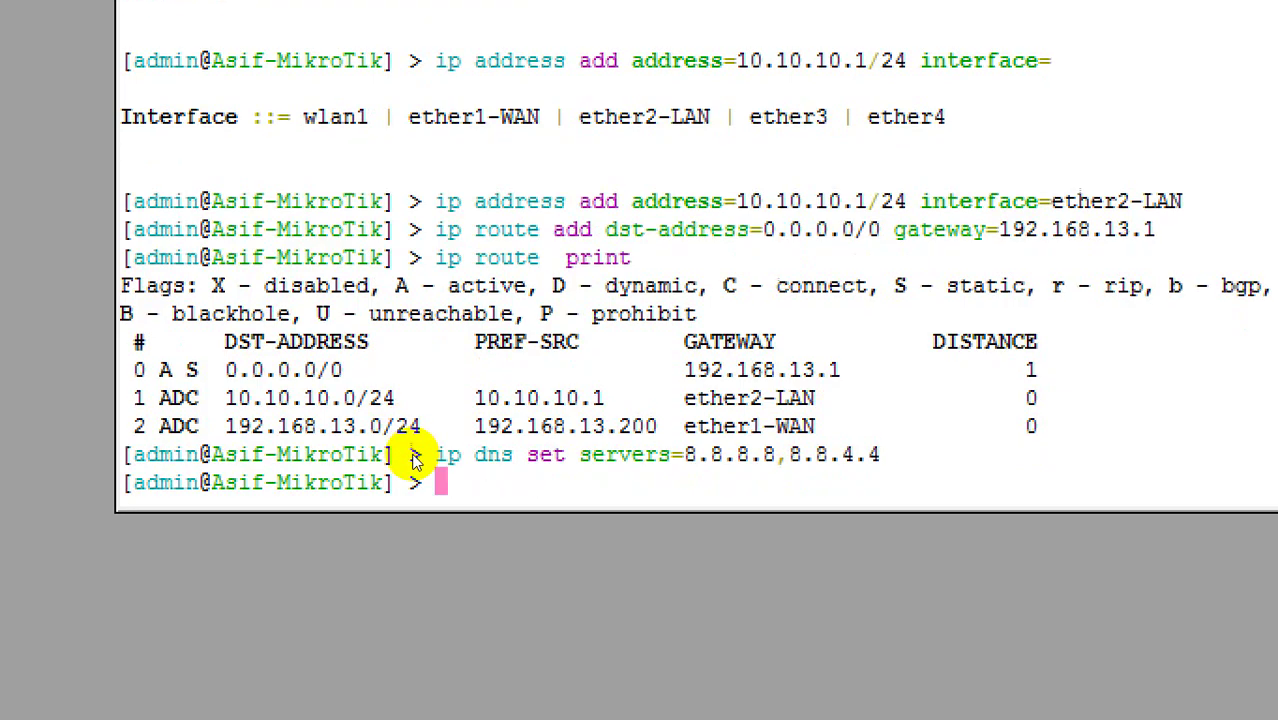
Step: Run ip firewall nat add chain=srcnat out-interface=ether1-WAN action=masquerade, correcting typos along the way
type("ip firewall ")
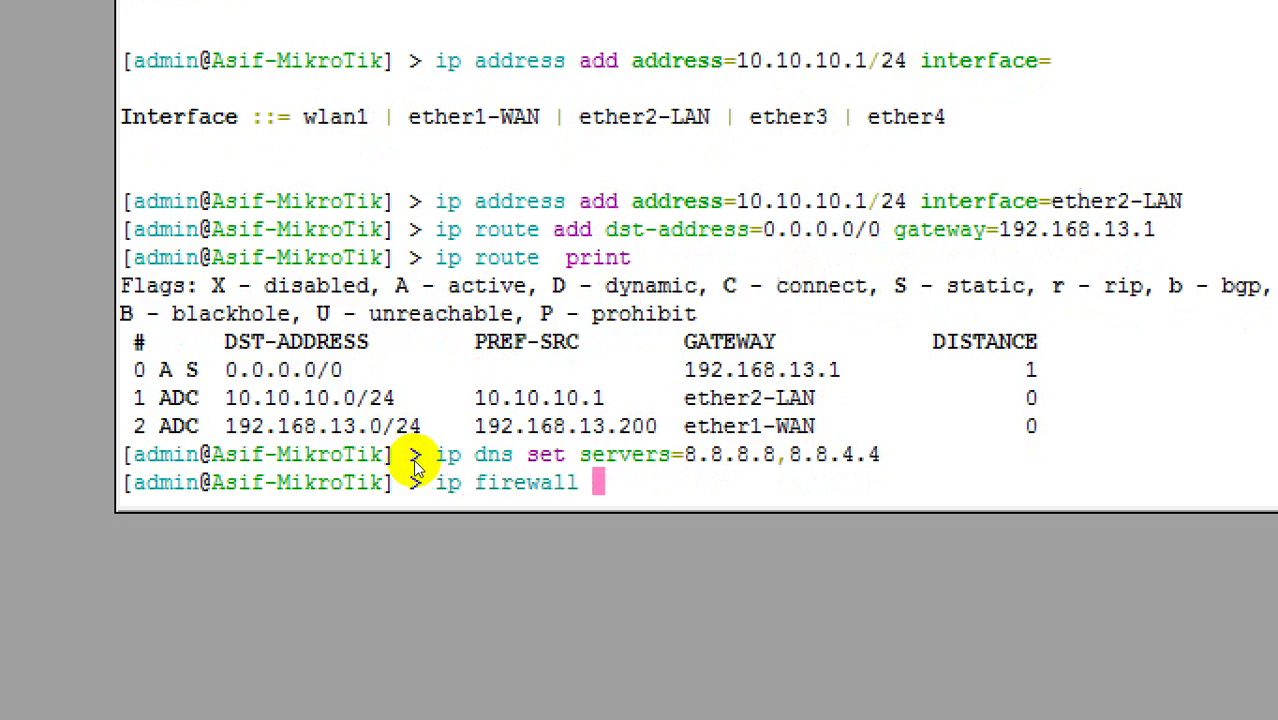
type("nat ")
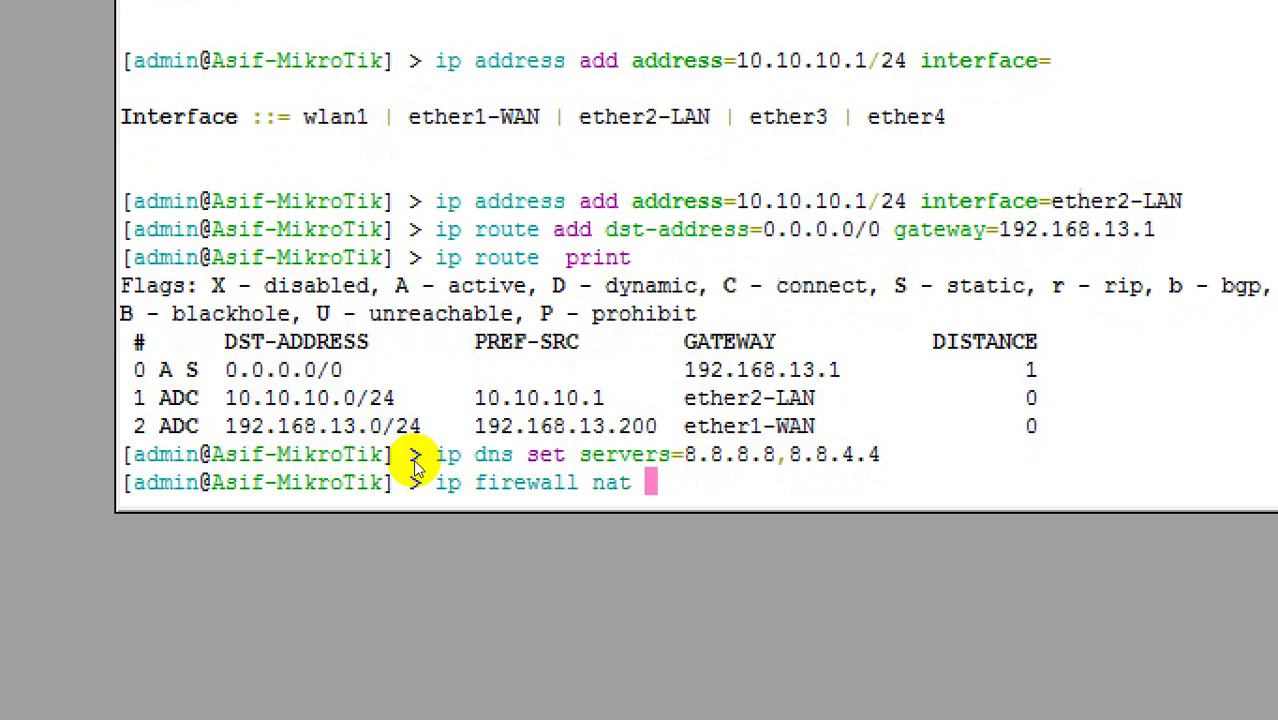
type("add ")
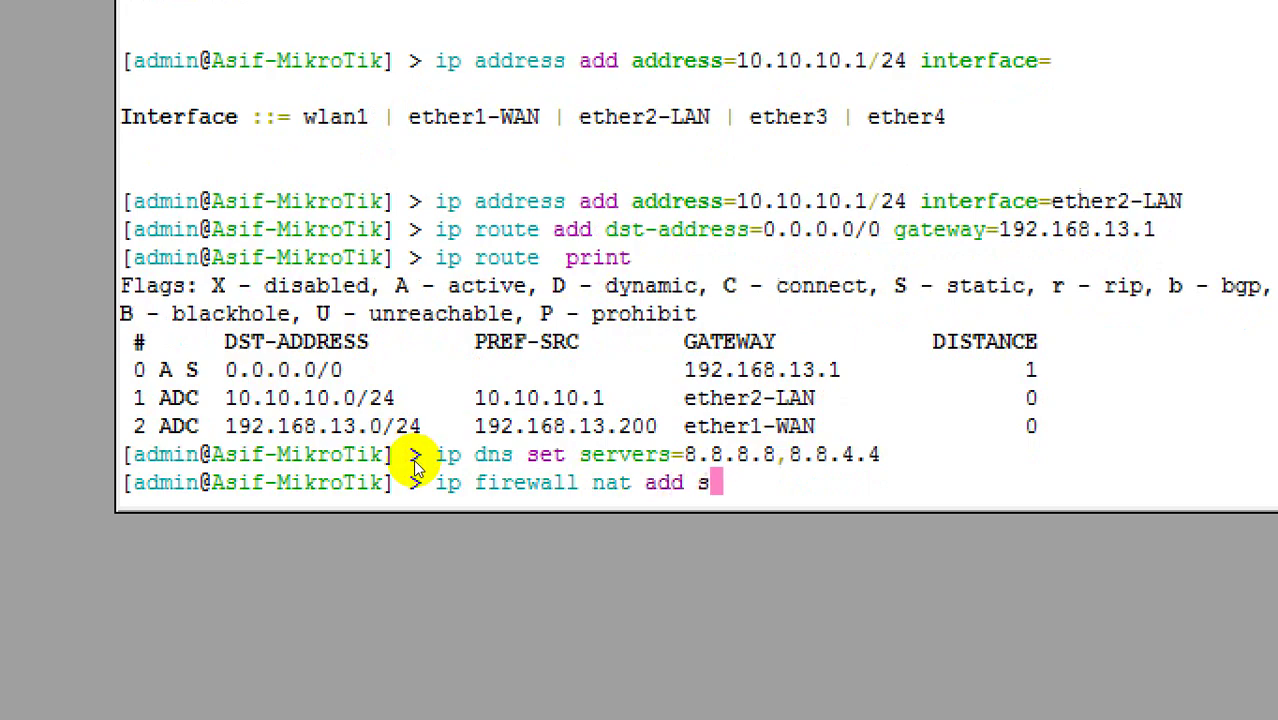
type("chain=srcnat")
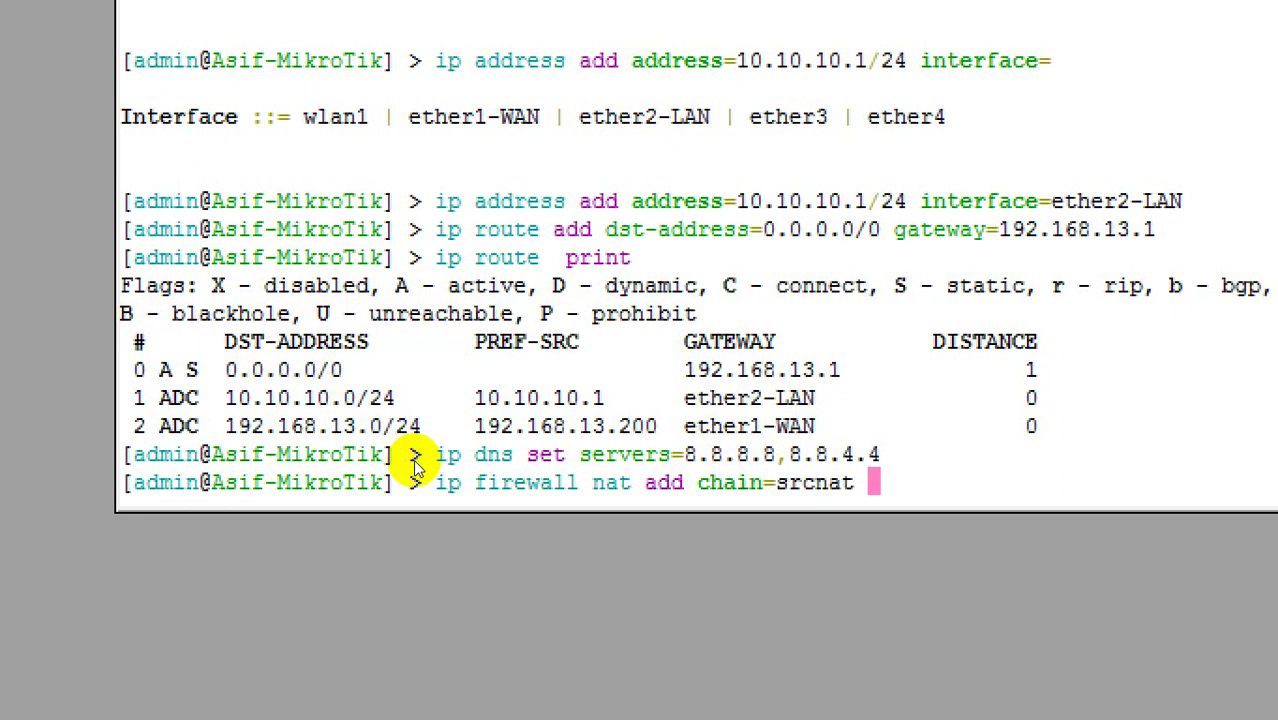
type("out-")
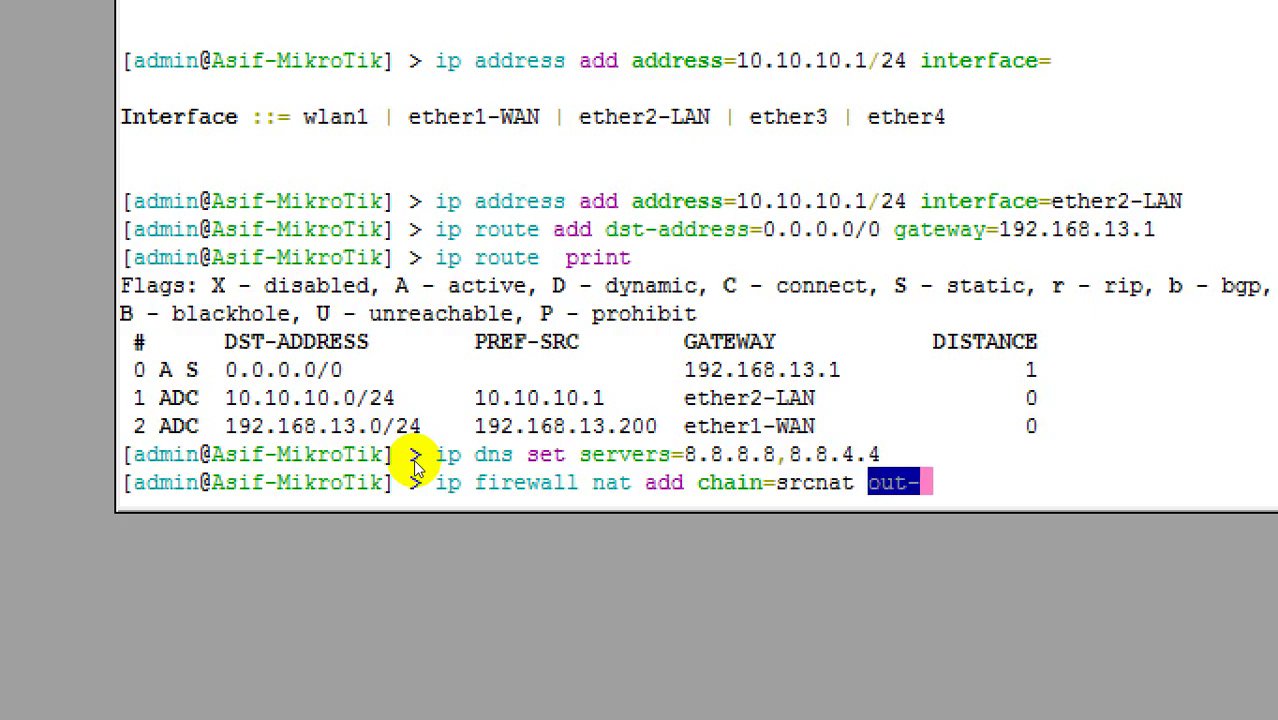
type("interface")
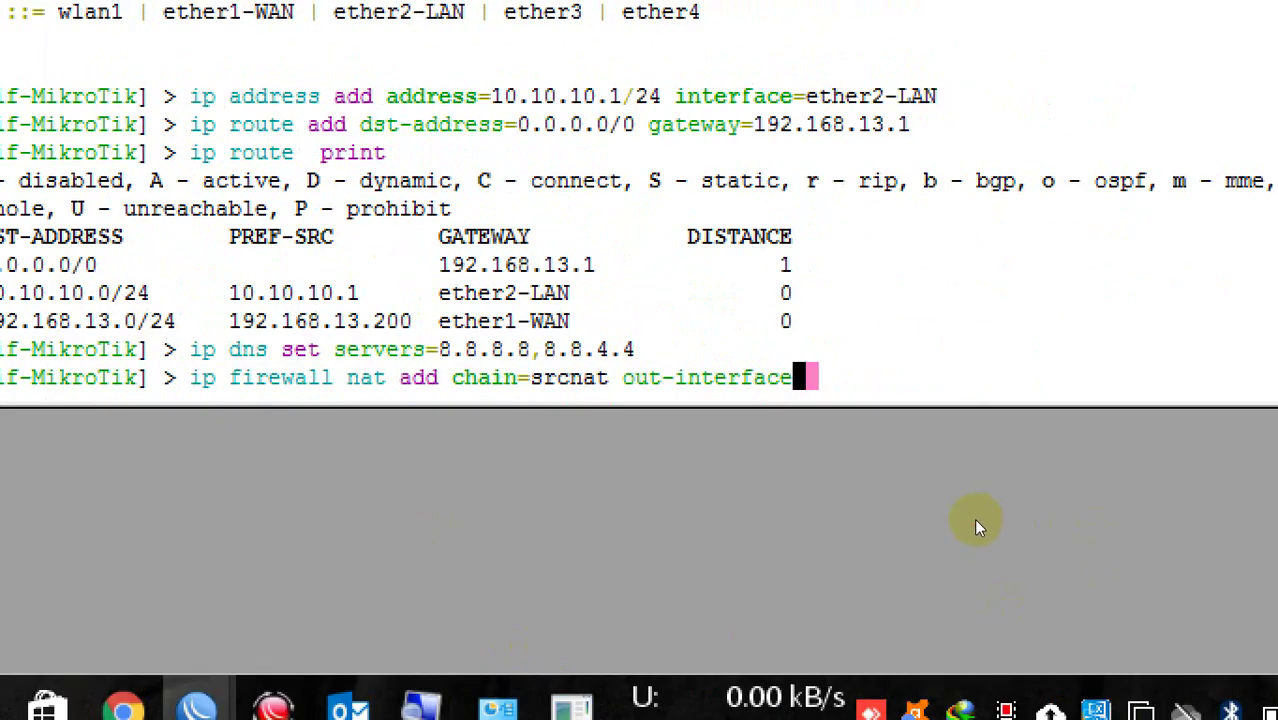
key("BackSpace")
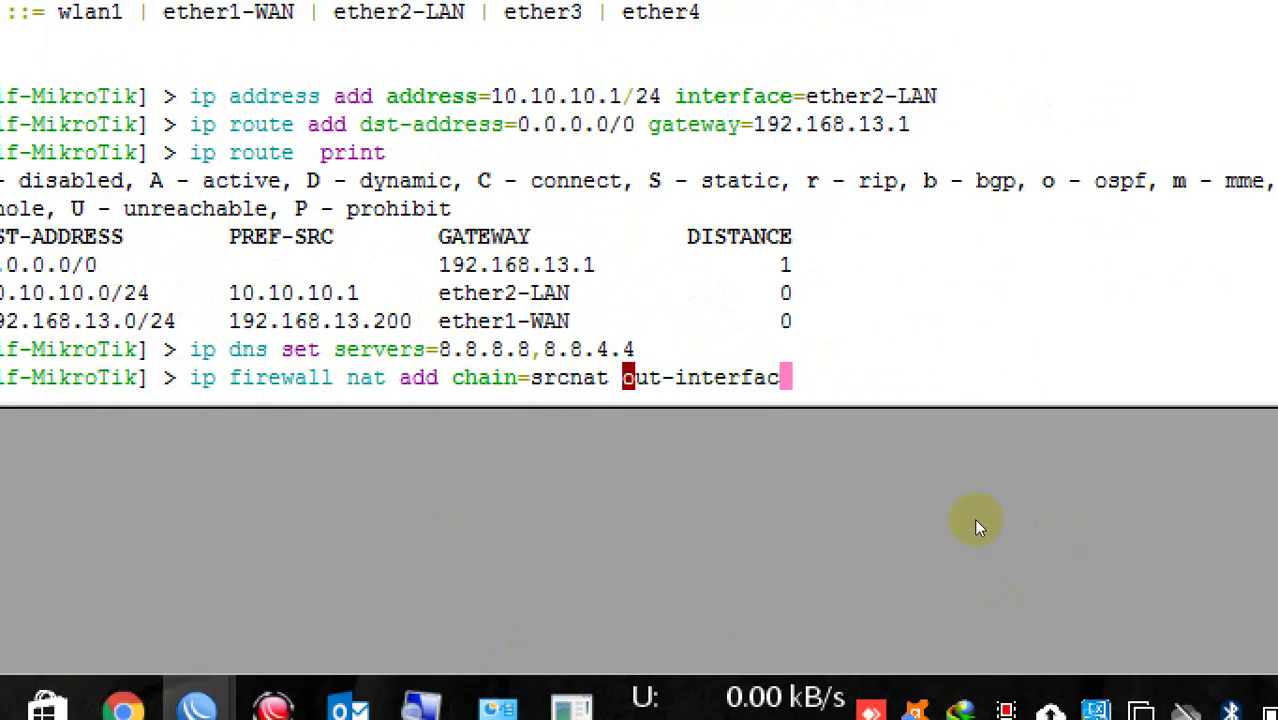
key("BackSpace")
key("BackSpace")
key("BackSpace")
key("BackSpace")
key("BackSpace")
key("BackSpace")
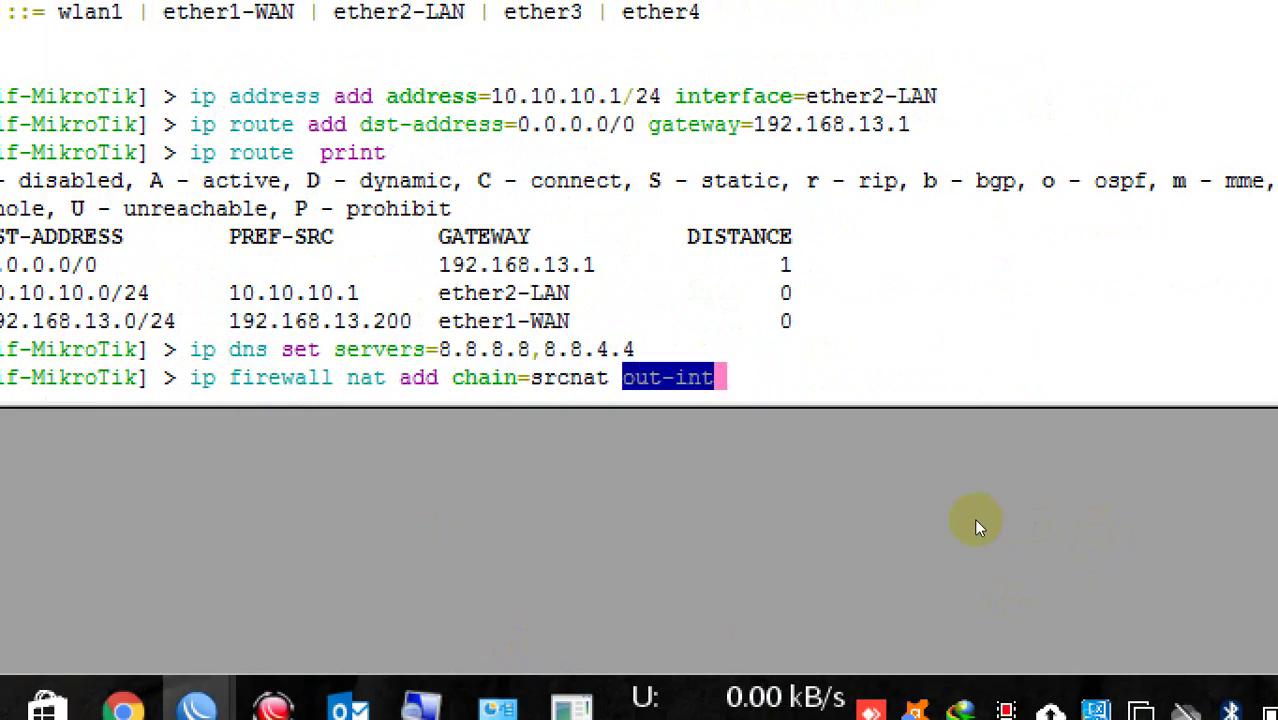
key("BackSpace")
key("BackSpace")
key("BackSpace")
key("BackSpace")
key("BackSpace")
key("BackSpace")
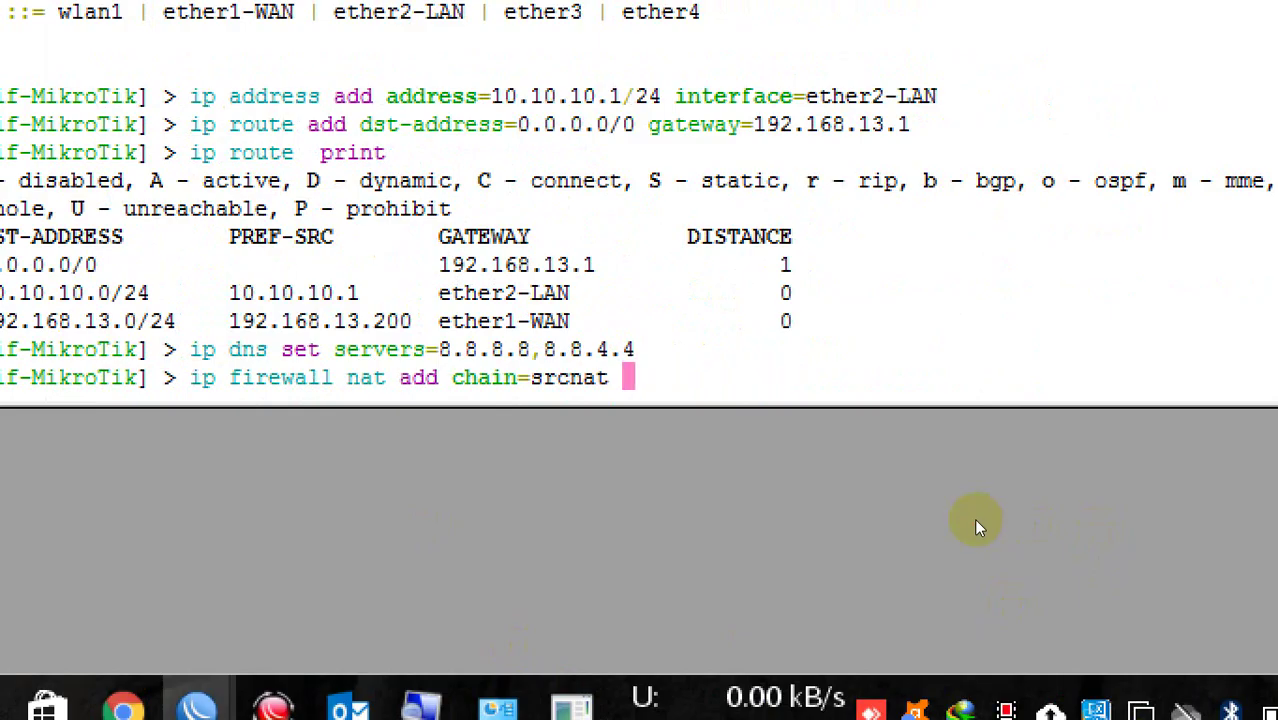
type("ut-interface")
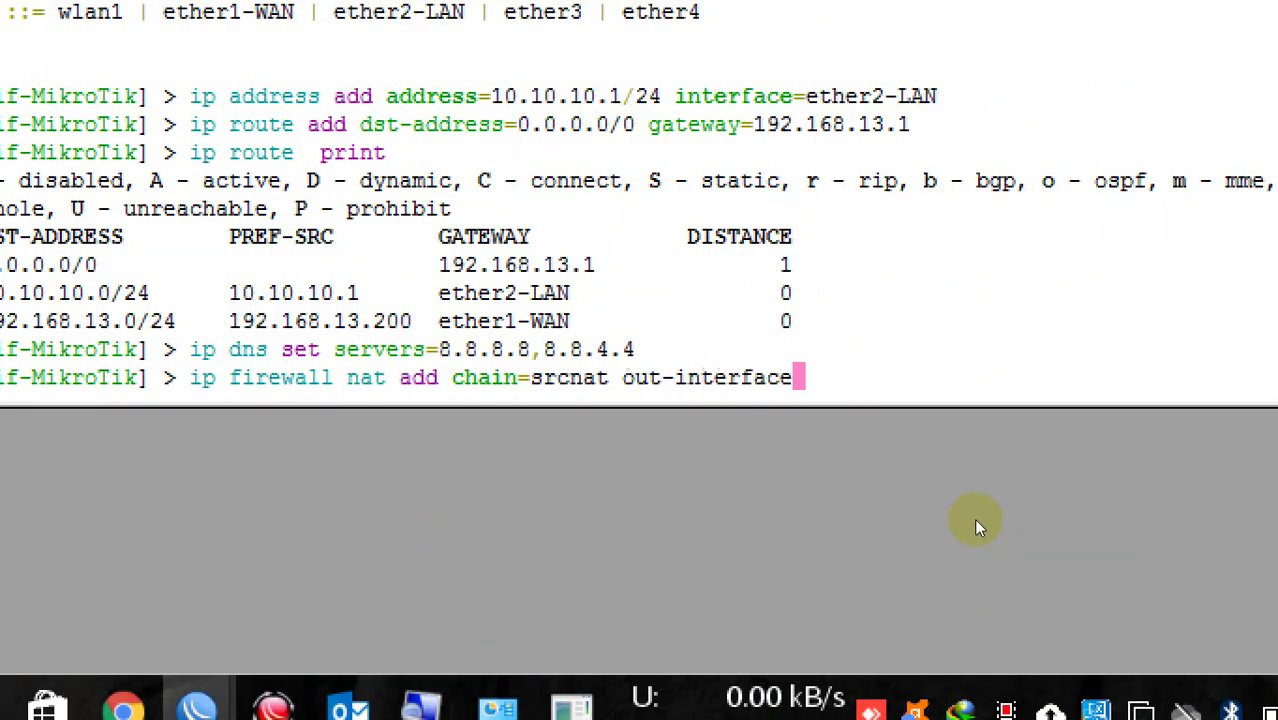
type("=-")
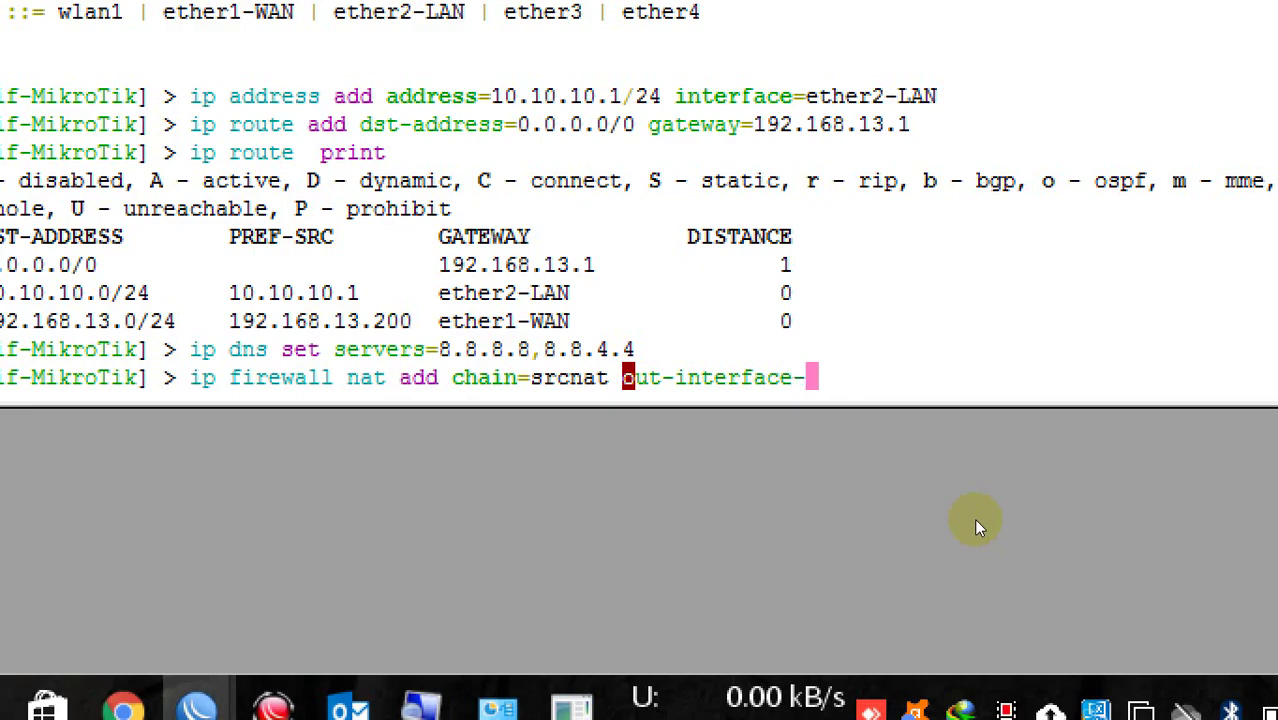
key("BackSpace")
type("eth")
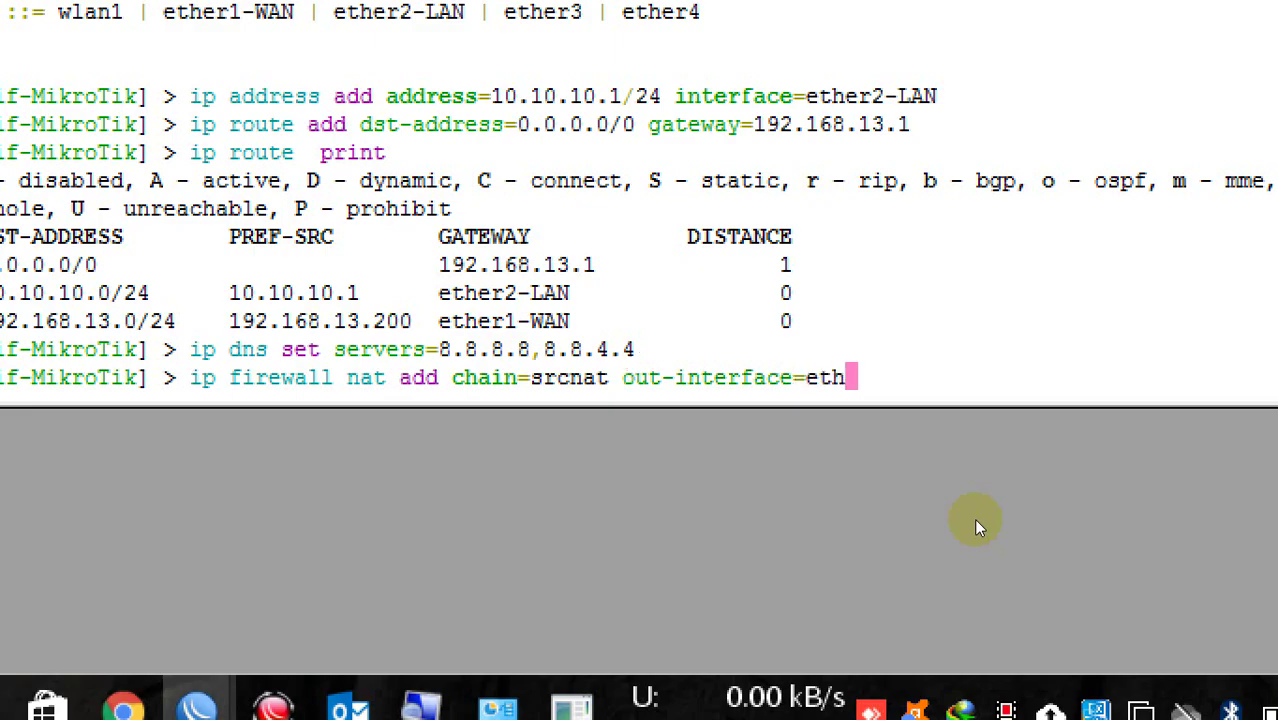
type("er1")
key("Tab")
type("action=")
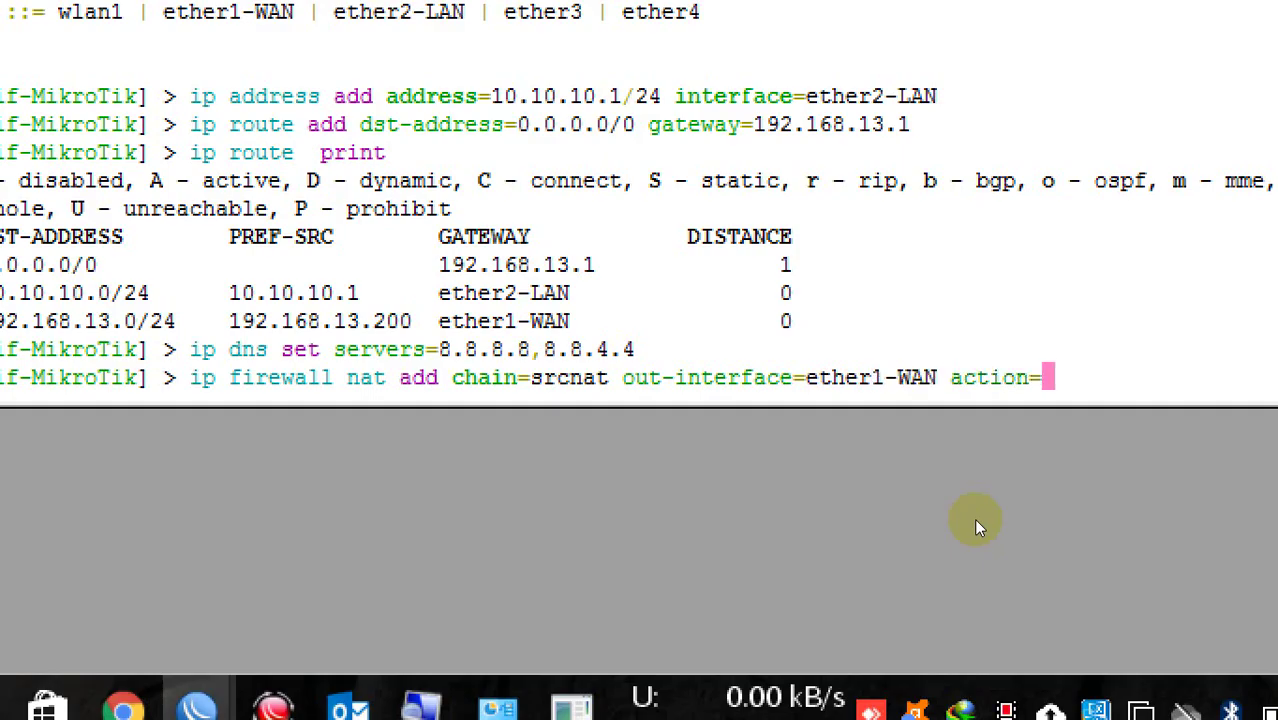
type("mas")
key("Tab")
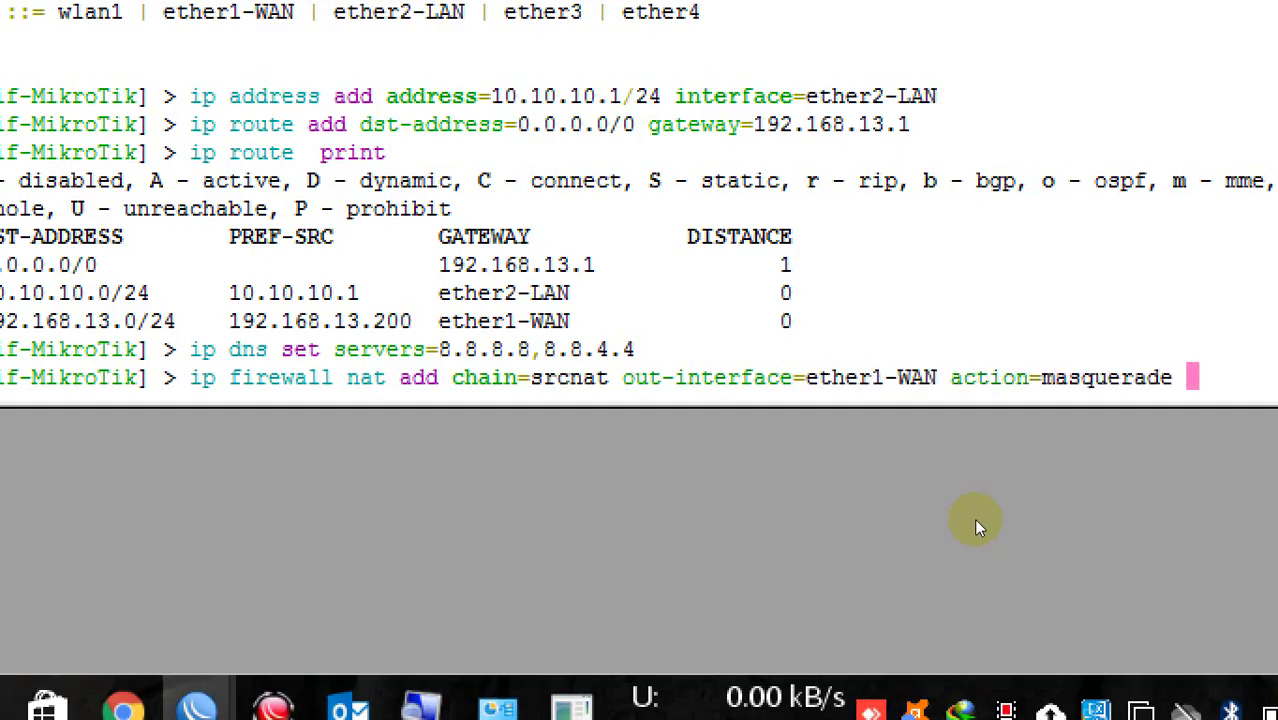
key("Return")
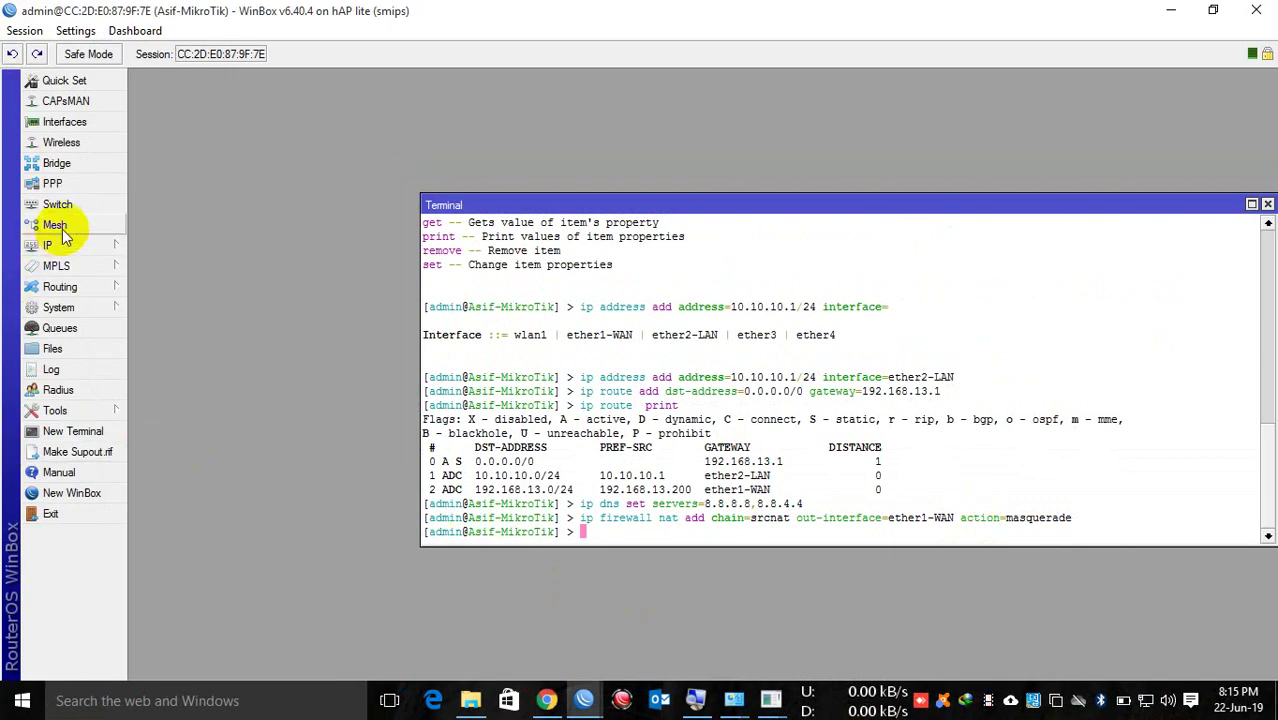
Step: Show the IP Addresses list with WAN and LAN entries, then the Routes list's default route
left_click(48, 245)
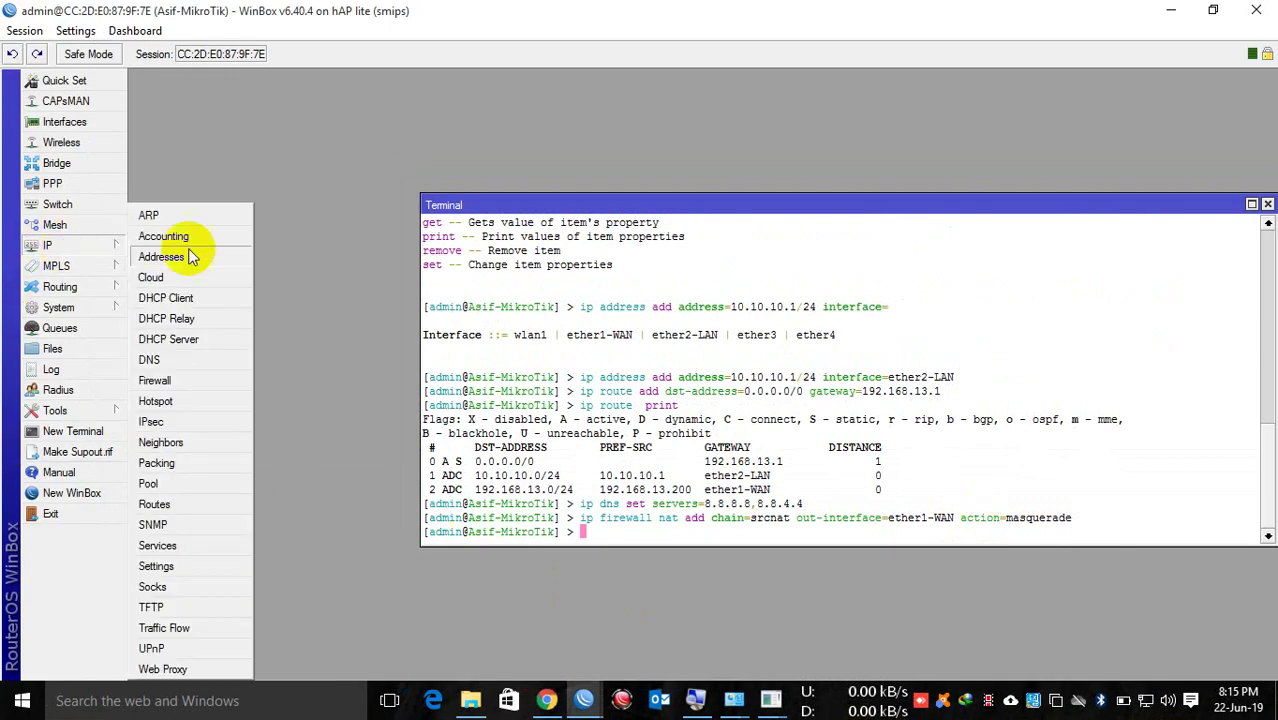
left_click(160, 255)
left_click(358, 166)
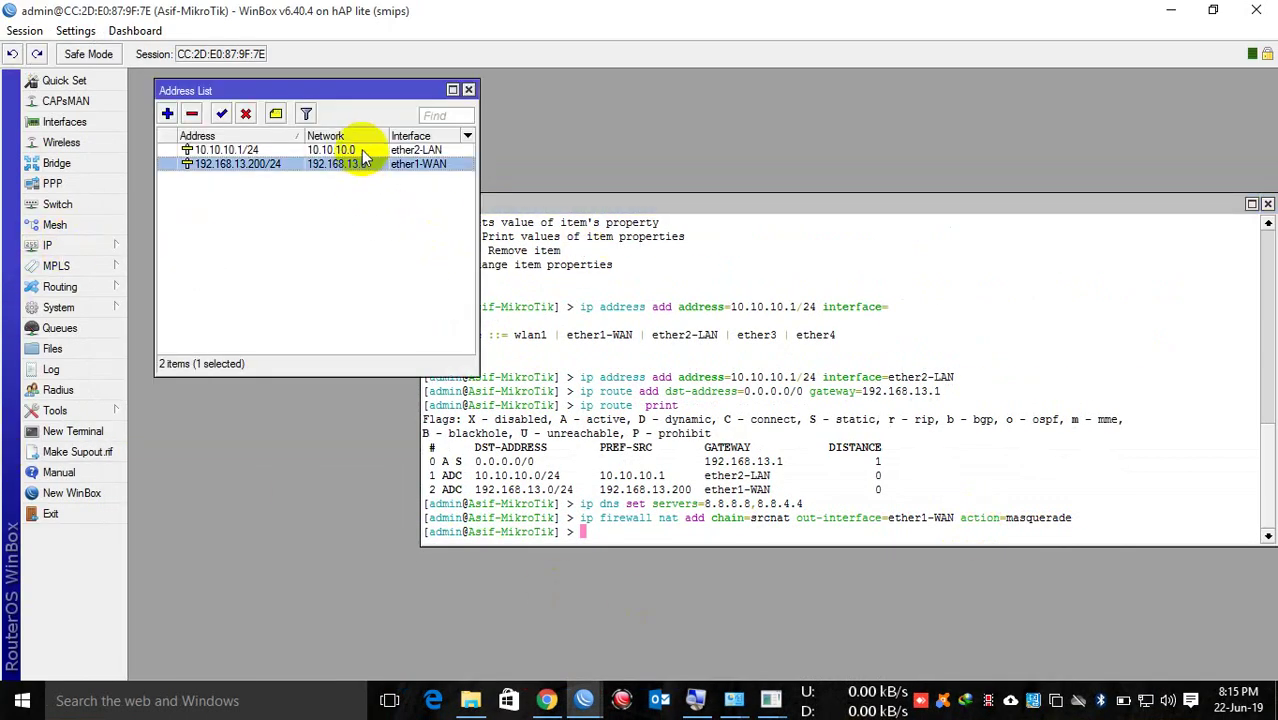
left_click(358, 150, "shift")
left_click(110, 246)
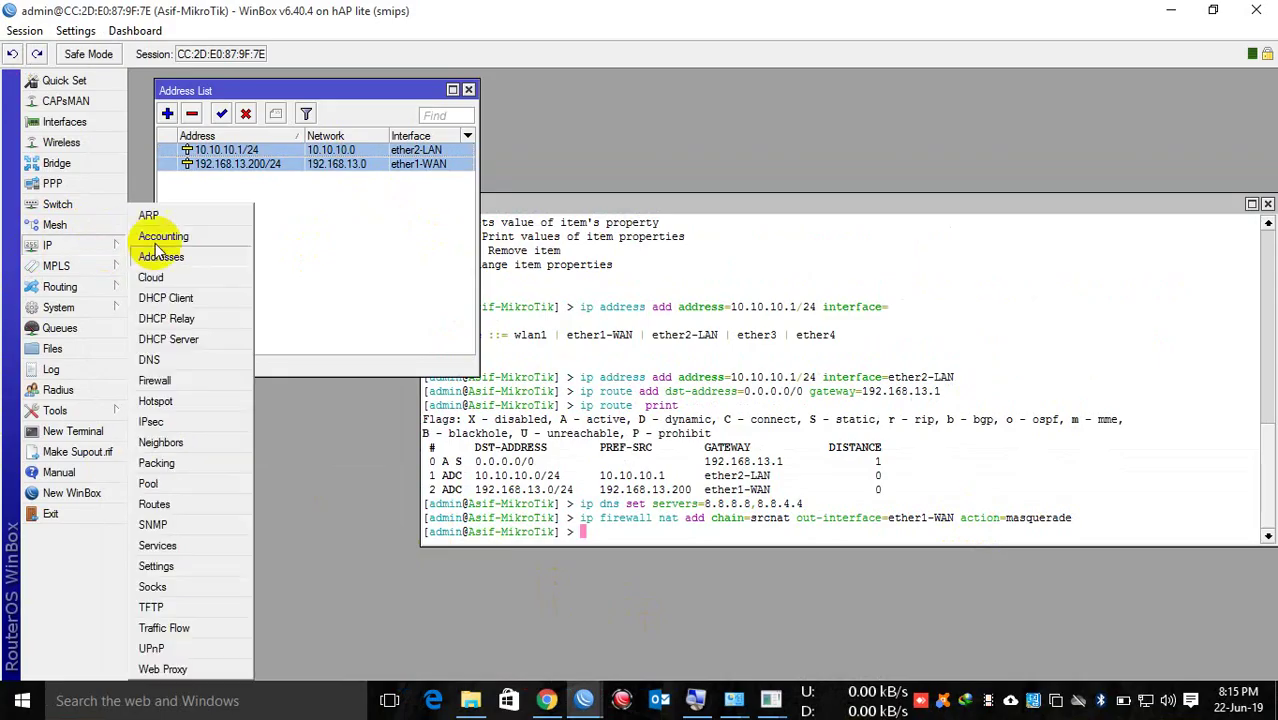
left_click(170, 504)
left_click(724, 165)
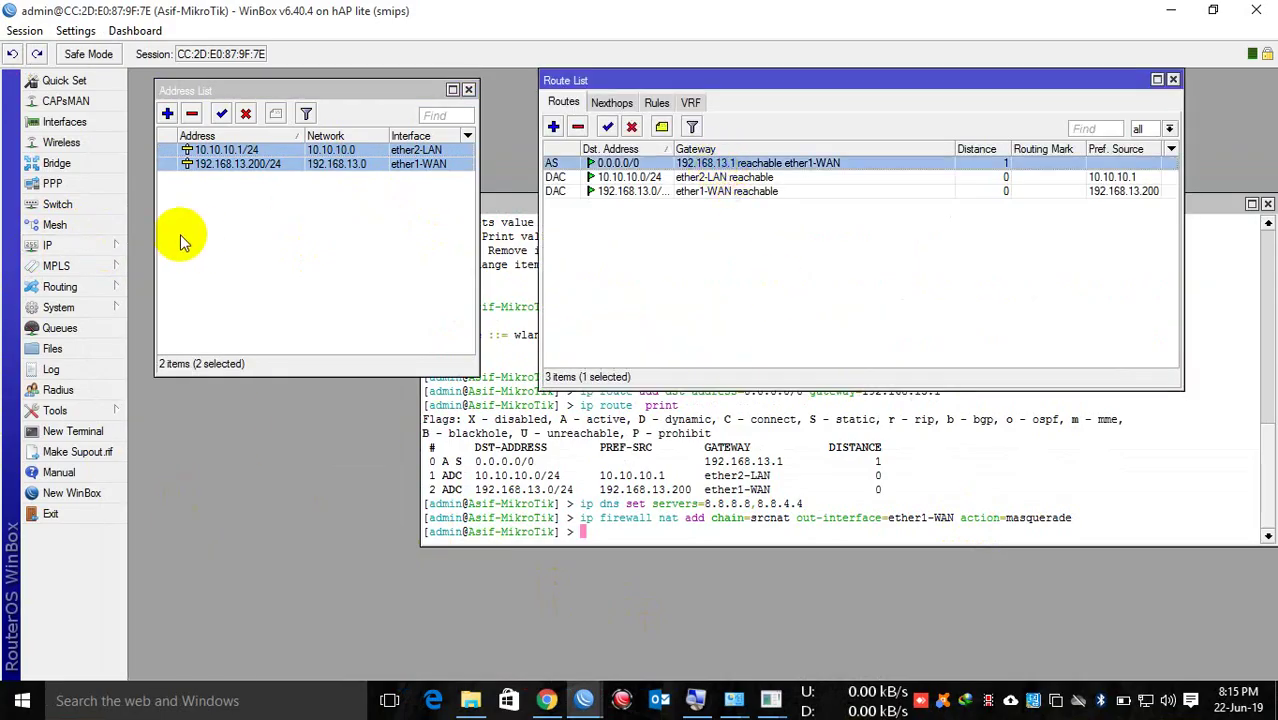
Step: Check DNS Settings and the masquerade rule under Firewall NAT, then return to the terminal
left_click(90, 245)
left_click(155, 361)
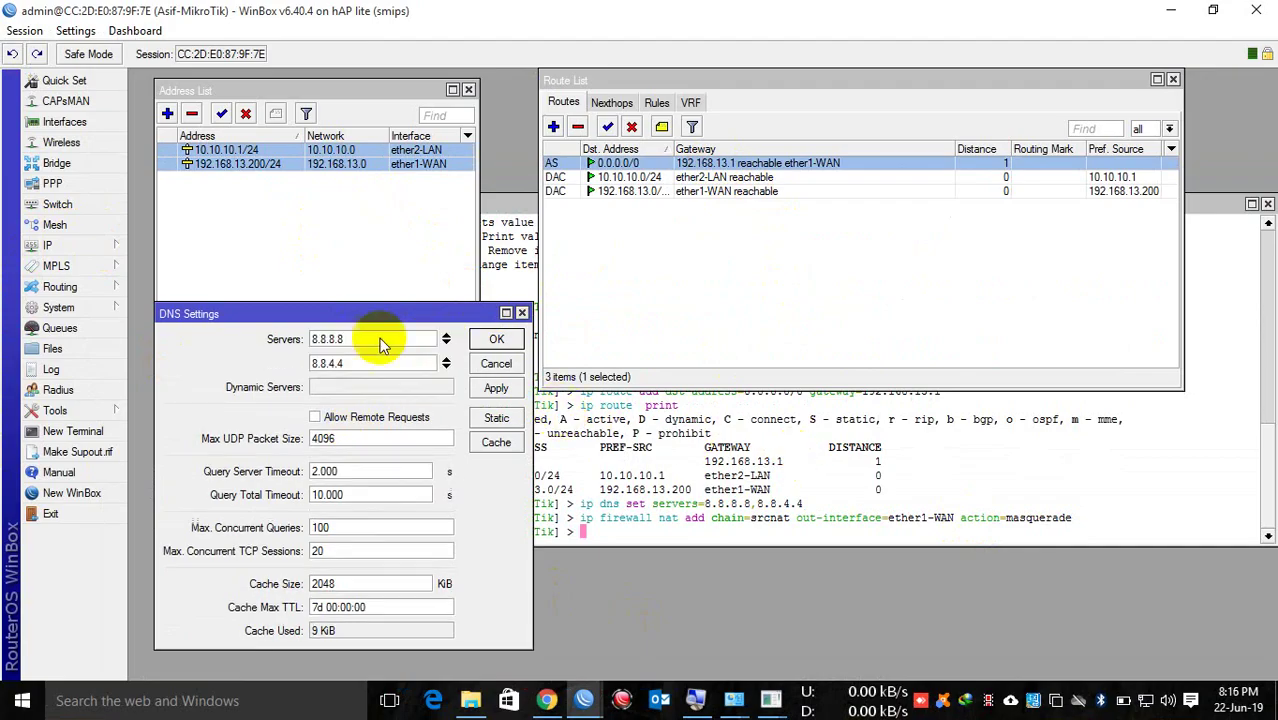
left_click(92, 252)
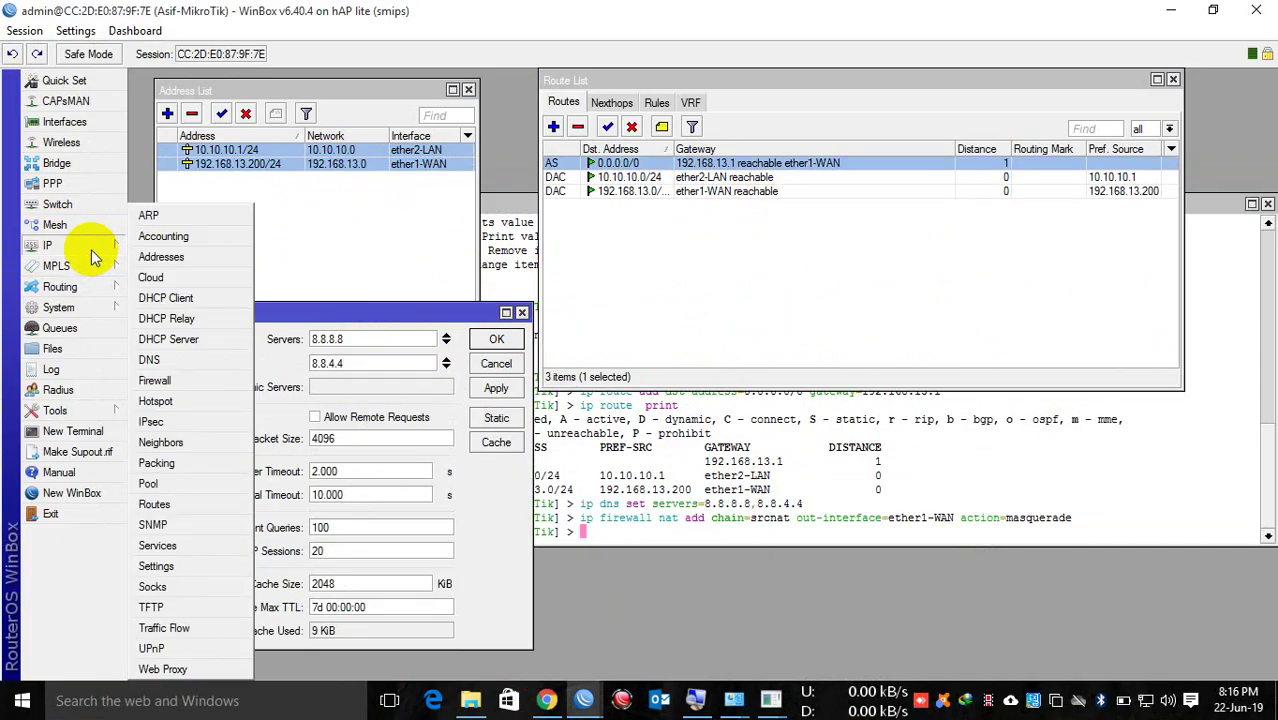
left_click(155, 380)
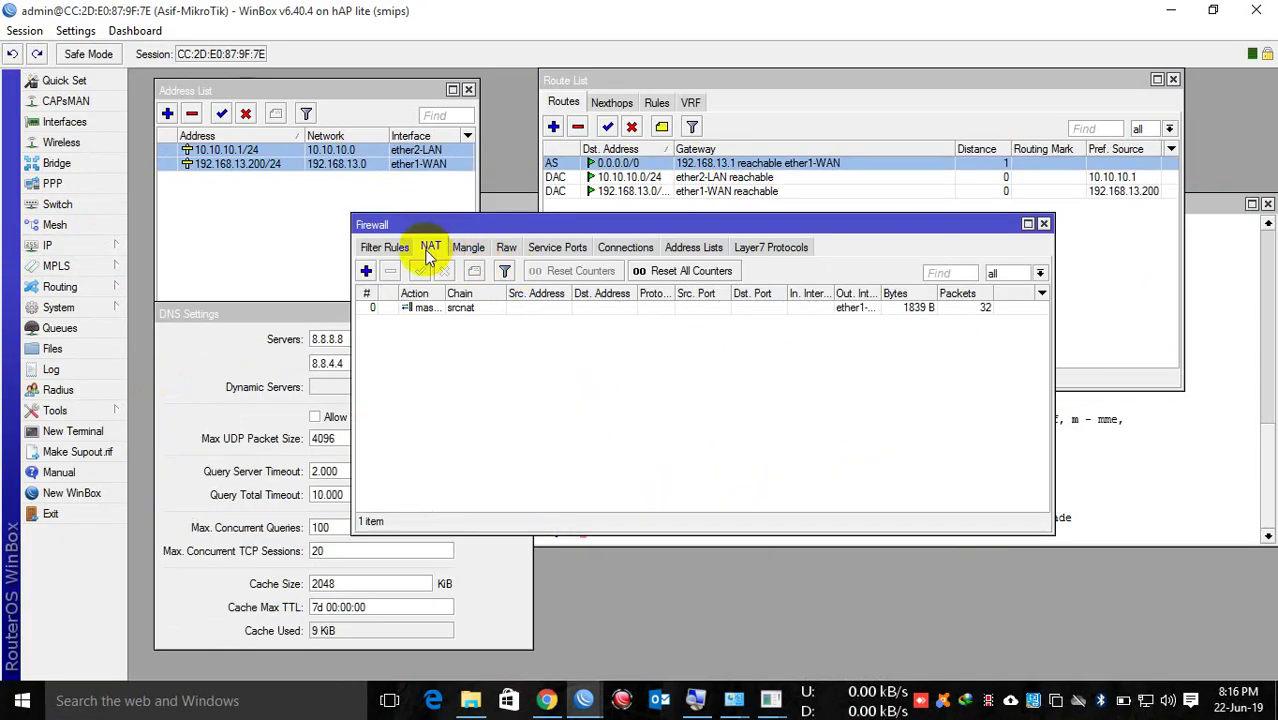
left_click(760, 307)
left_click_drag(757, 224, 944, 324)
left_click(1230, 255)
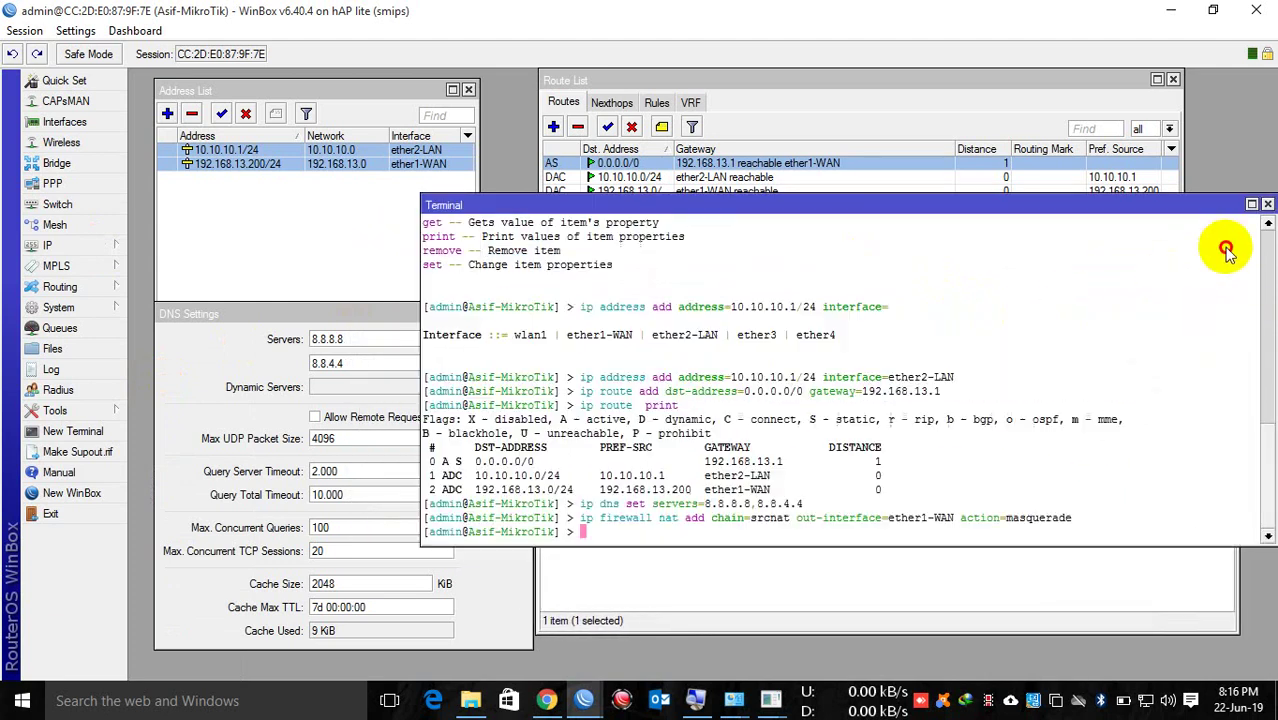
Step: Minimize WinBox and start a continuous ping to 8.8.8.8 from the Run prompt
left_click(1168, 10)
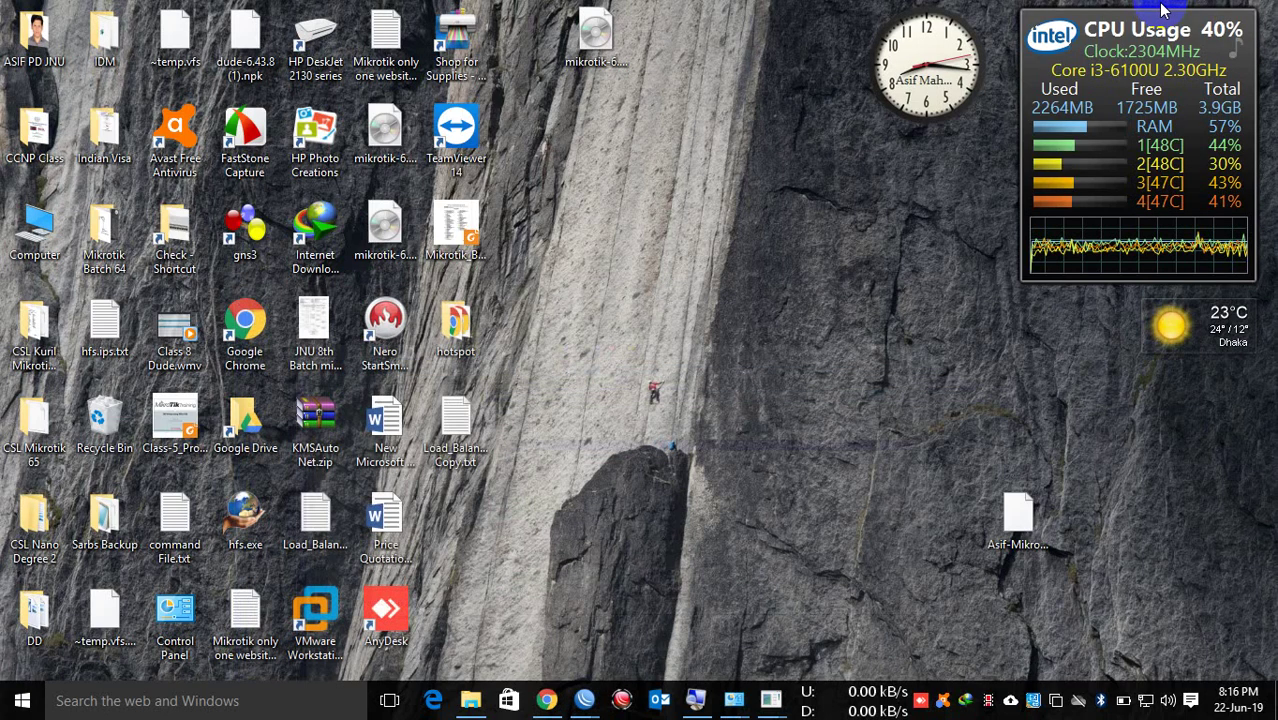
key("super+r")
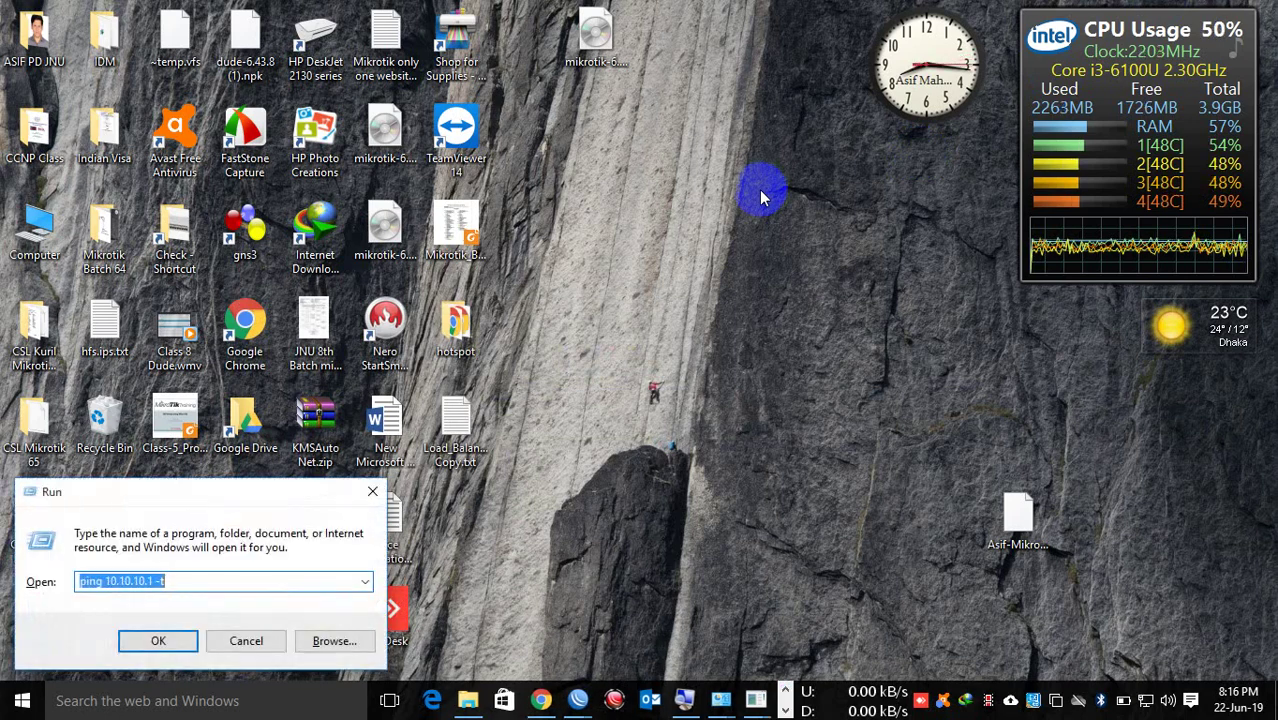
key("Return")
Step: Load yahoo.com in a new Chrome tab, then minimize Chrome to view the ping replies
left_click(547, 700)
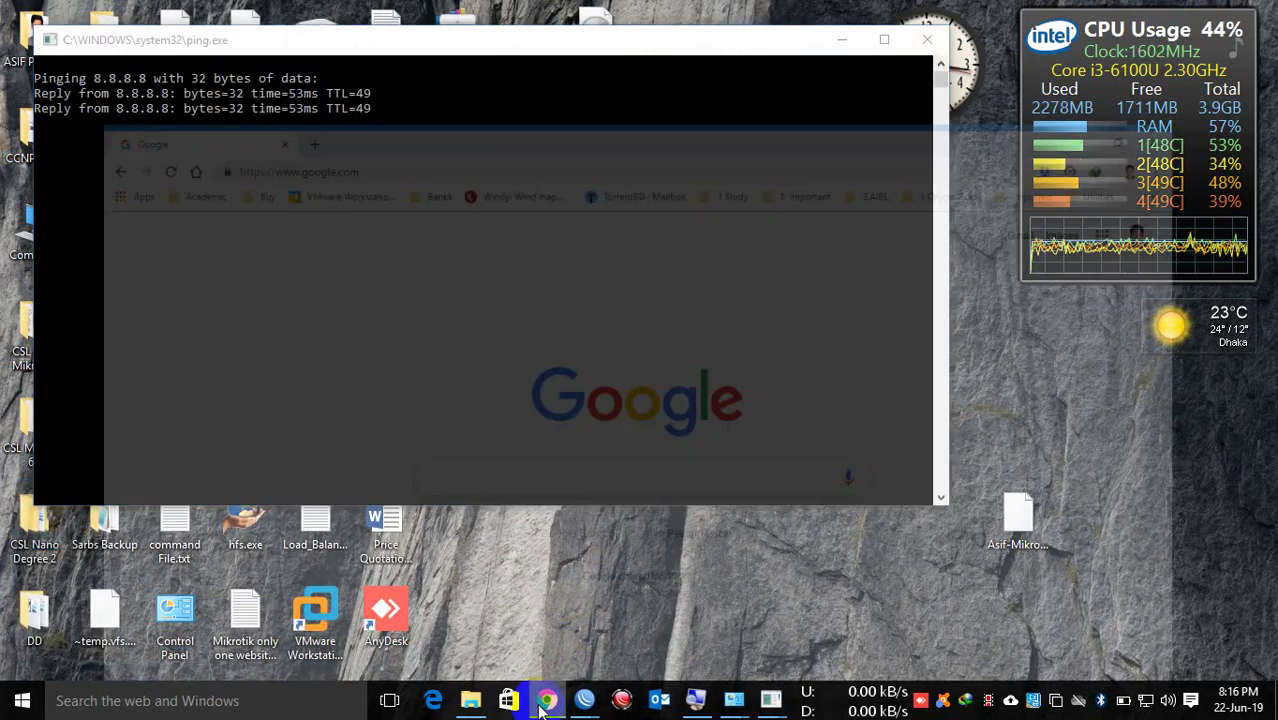
left_click(330, 47)
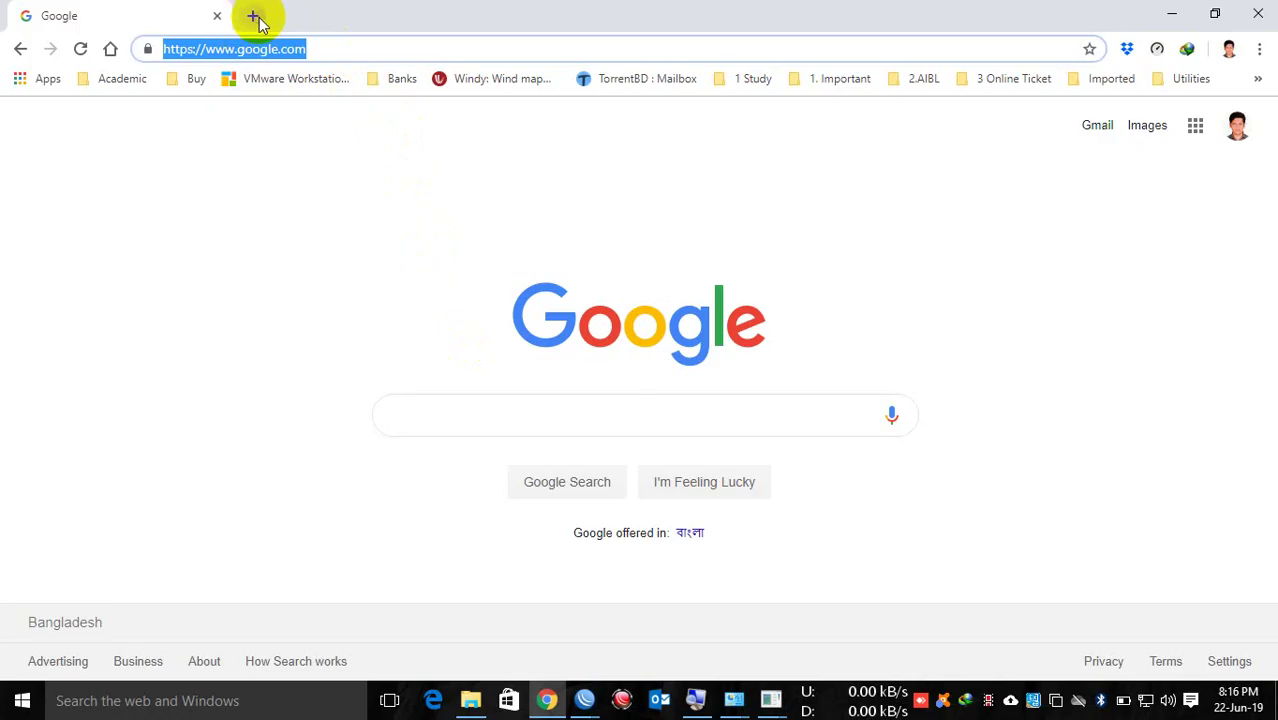
left_click(252, 15)
type("yah")
key("Return")
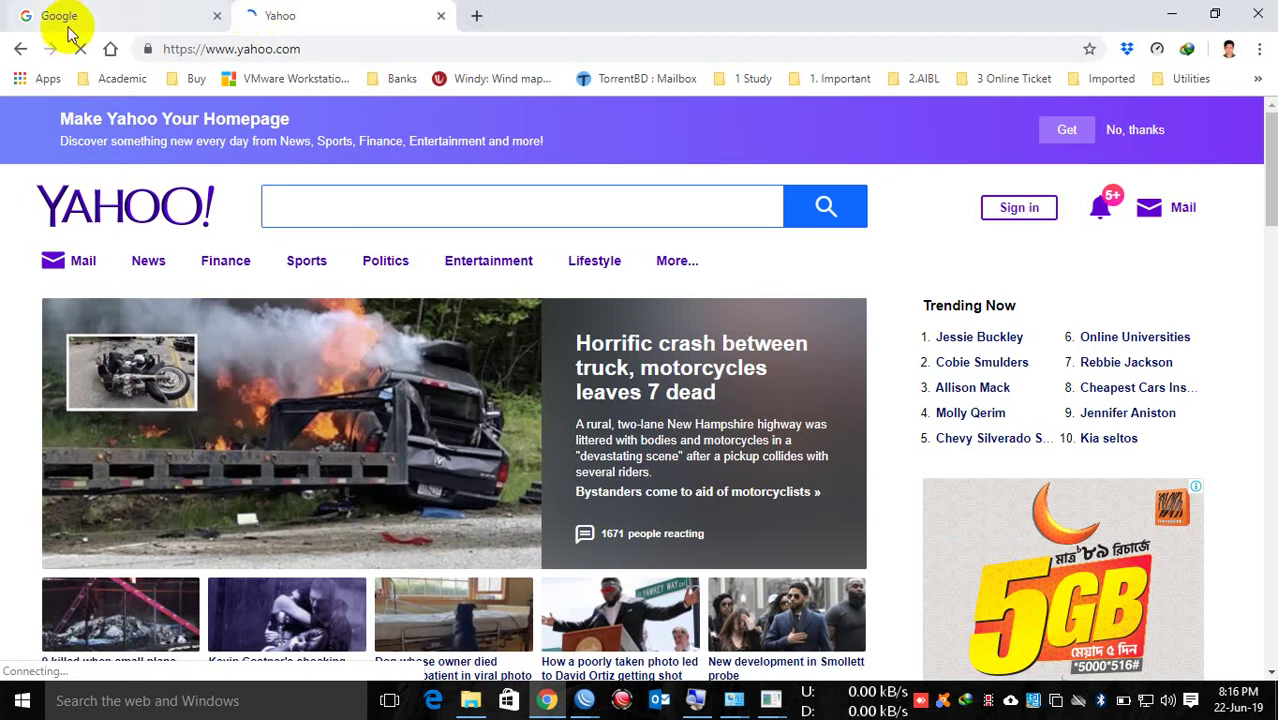
left_click(1172, 14)
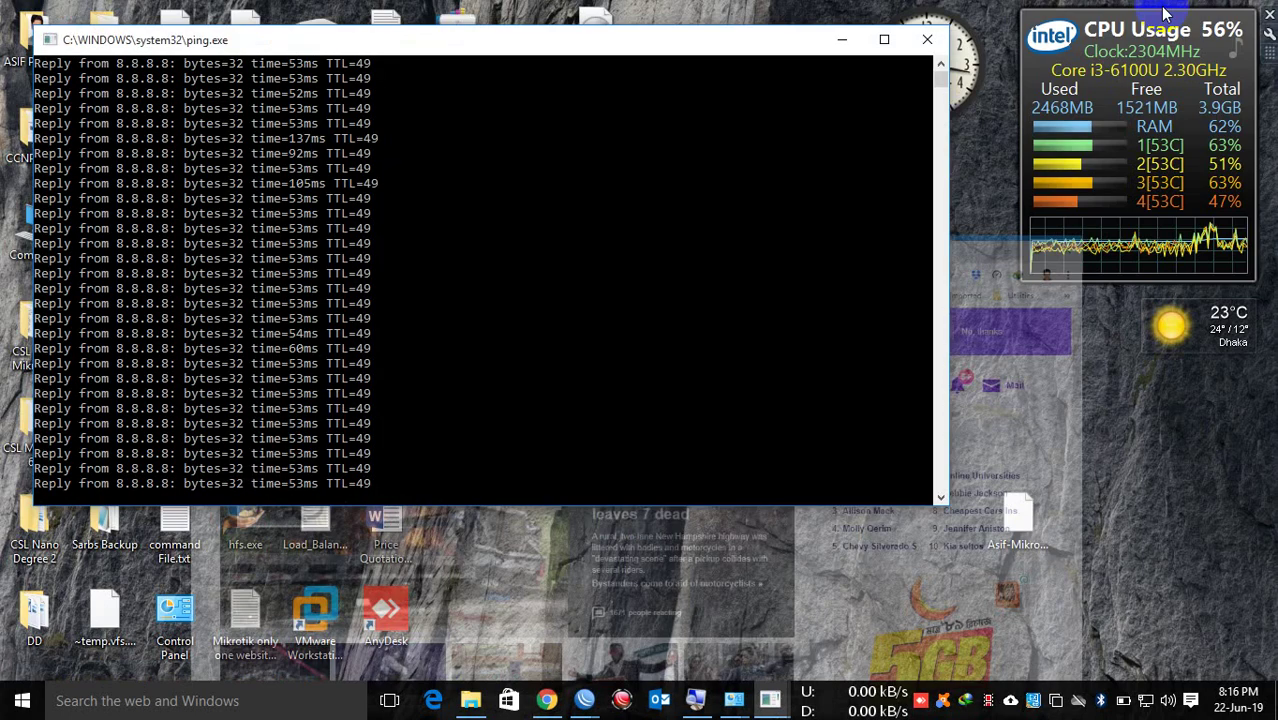
Step: Close the ping.exe console and open the CSL Mikrotik folder from the desktop
left_click(920, 82)
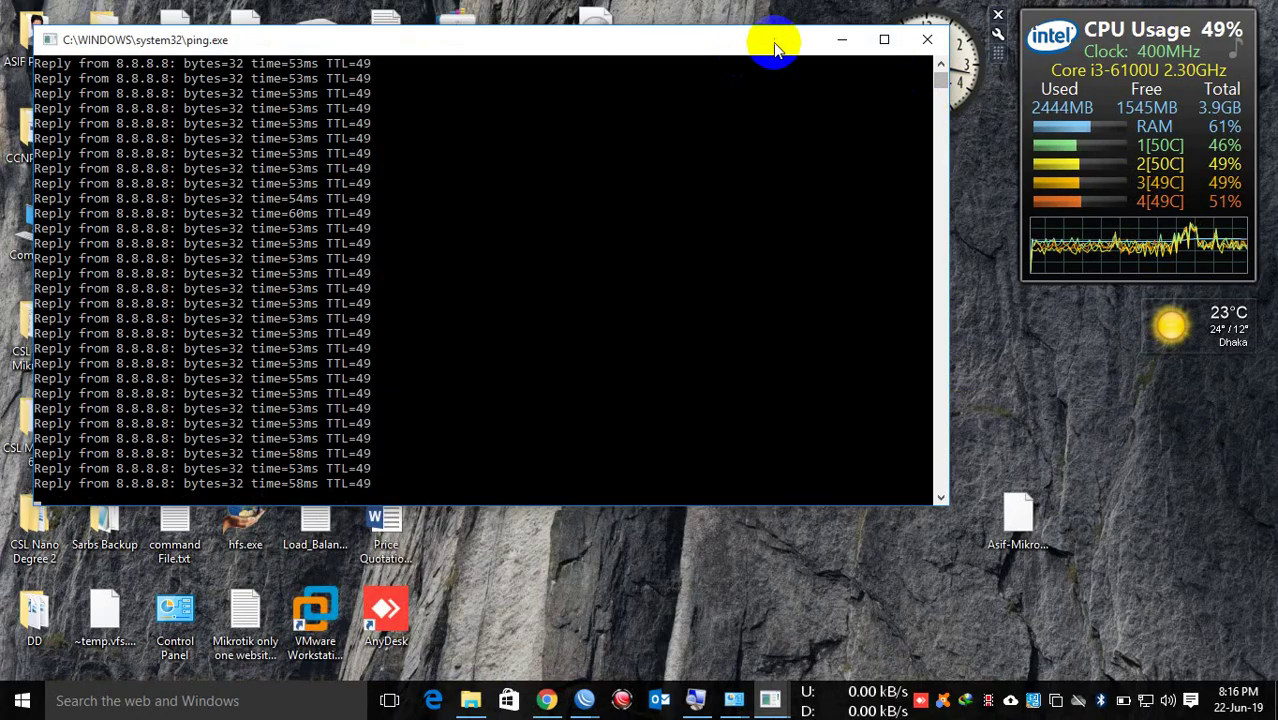
left_click(927, 39)
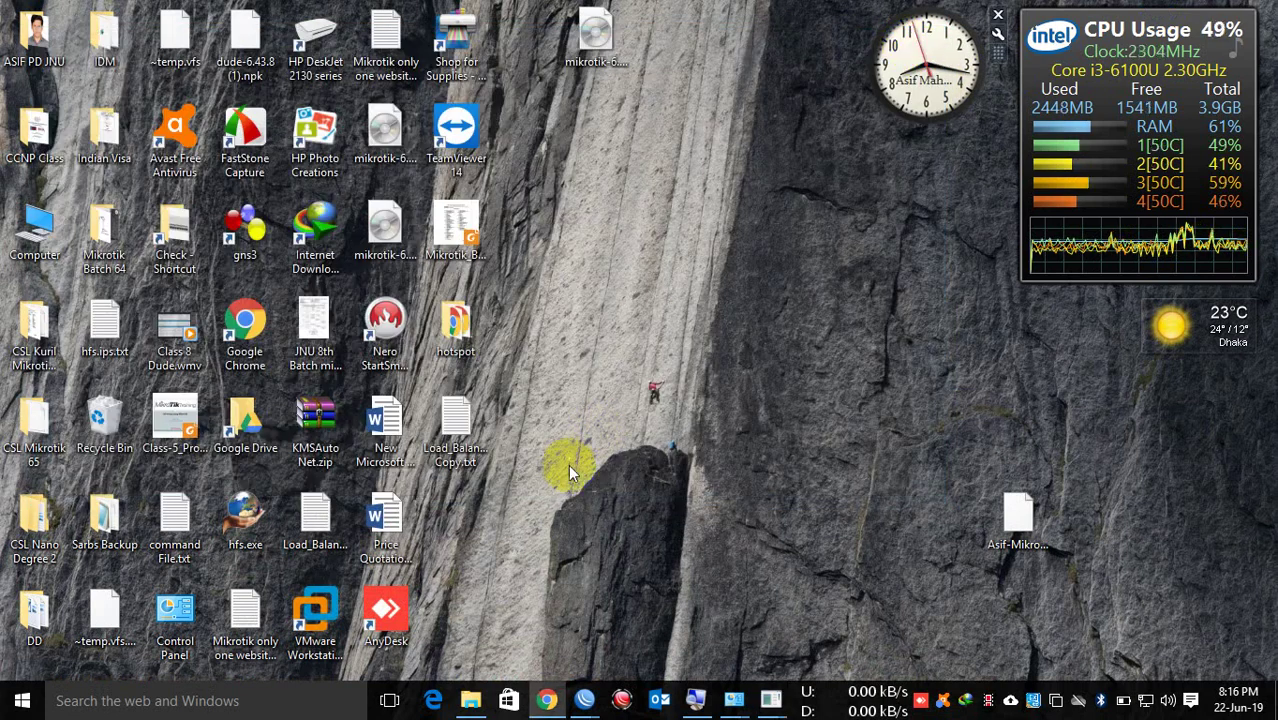
double_click(34, 325)
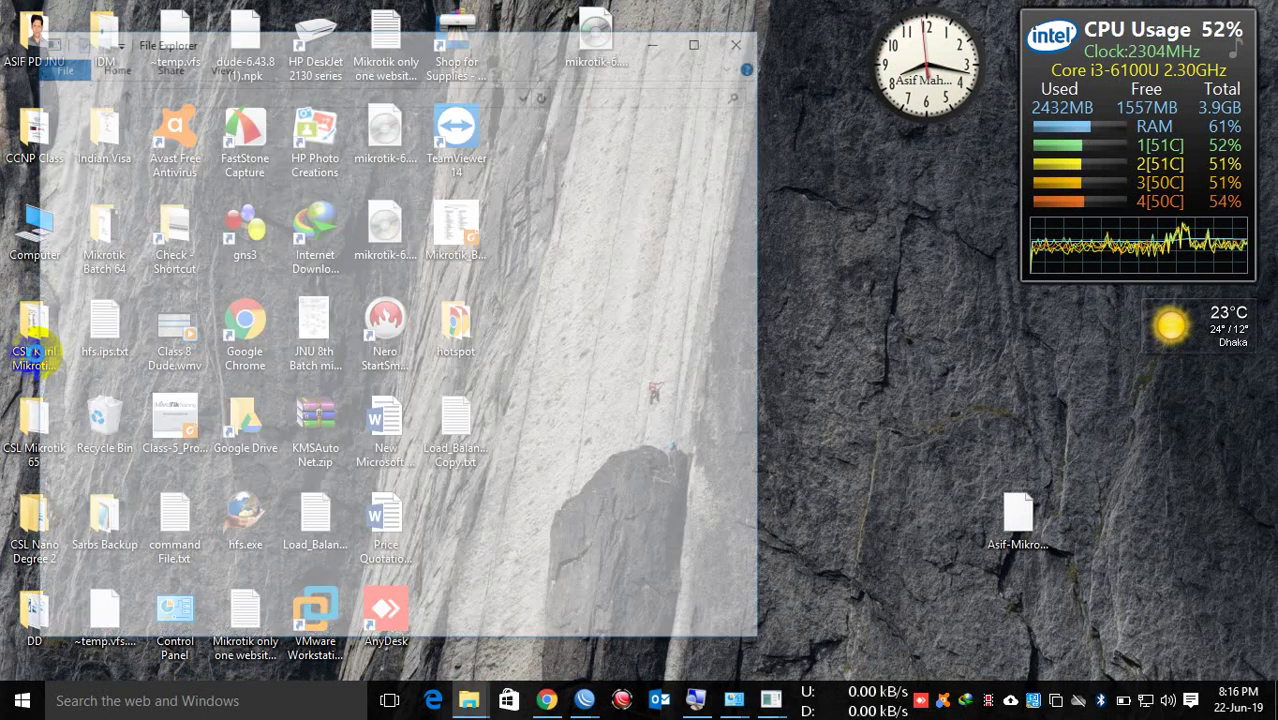